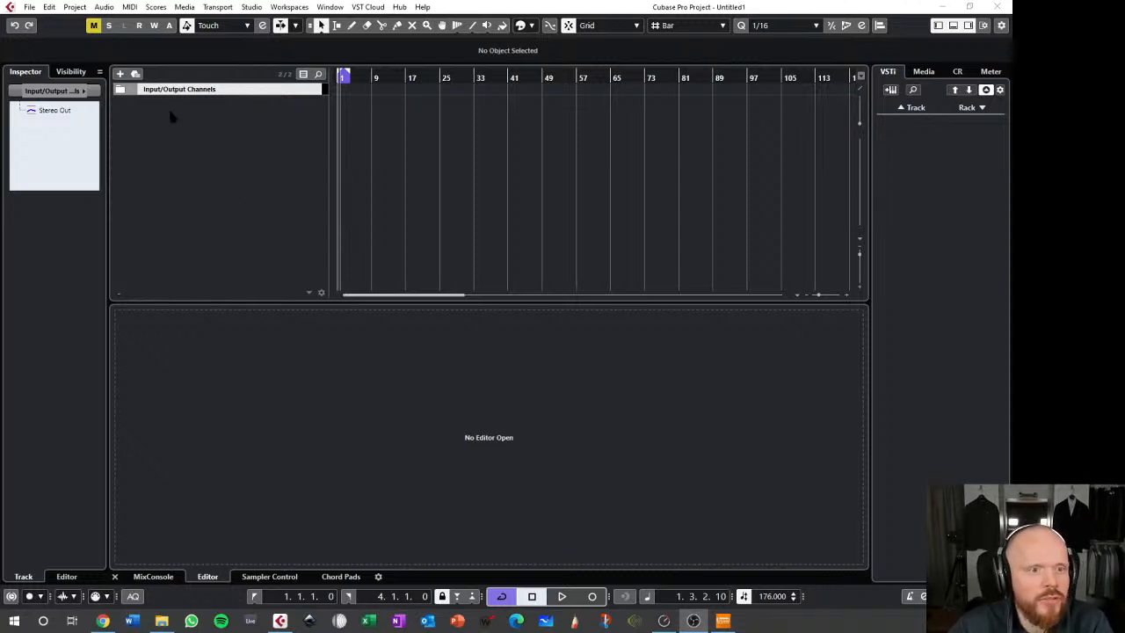
left_click(270, 177)
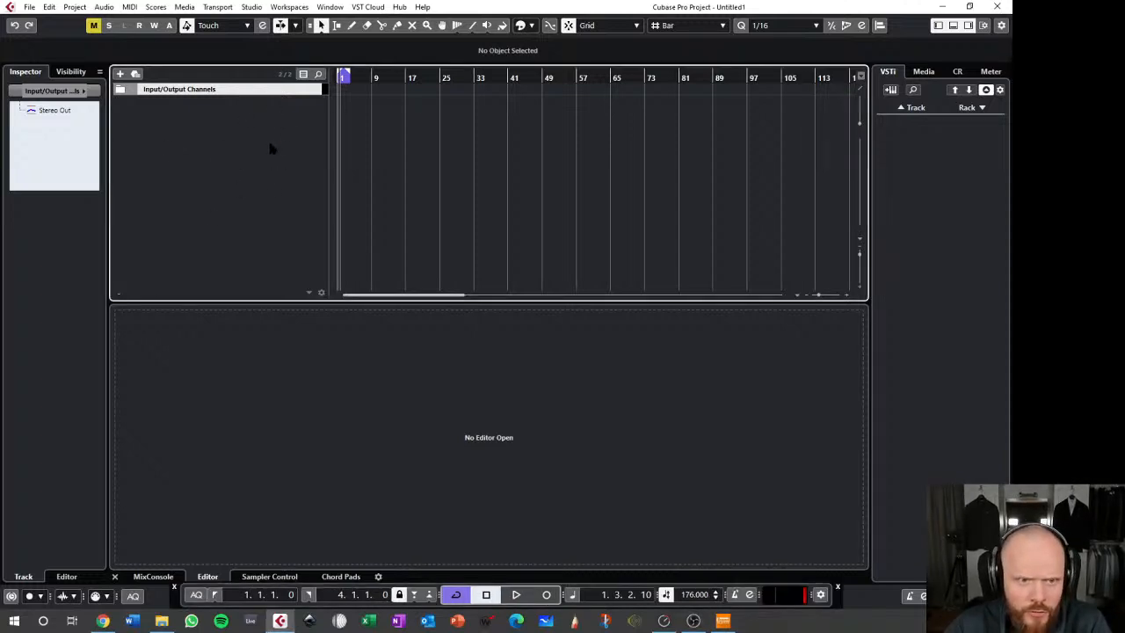
double_click(209, 188)
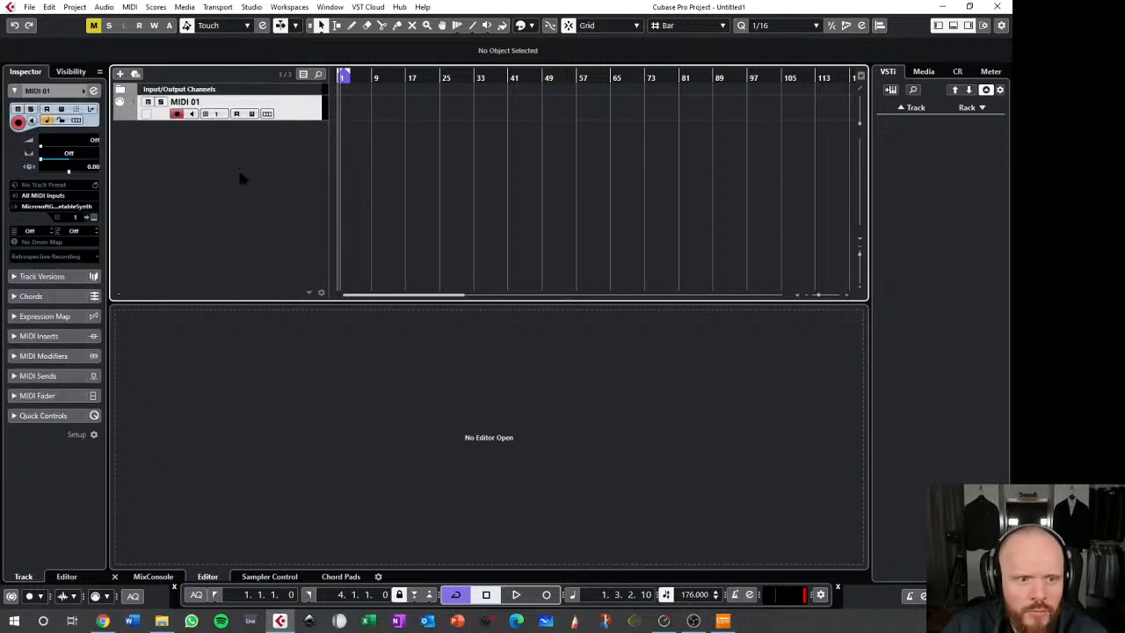
key("F11")
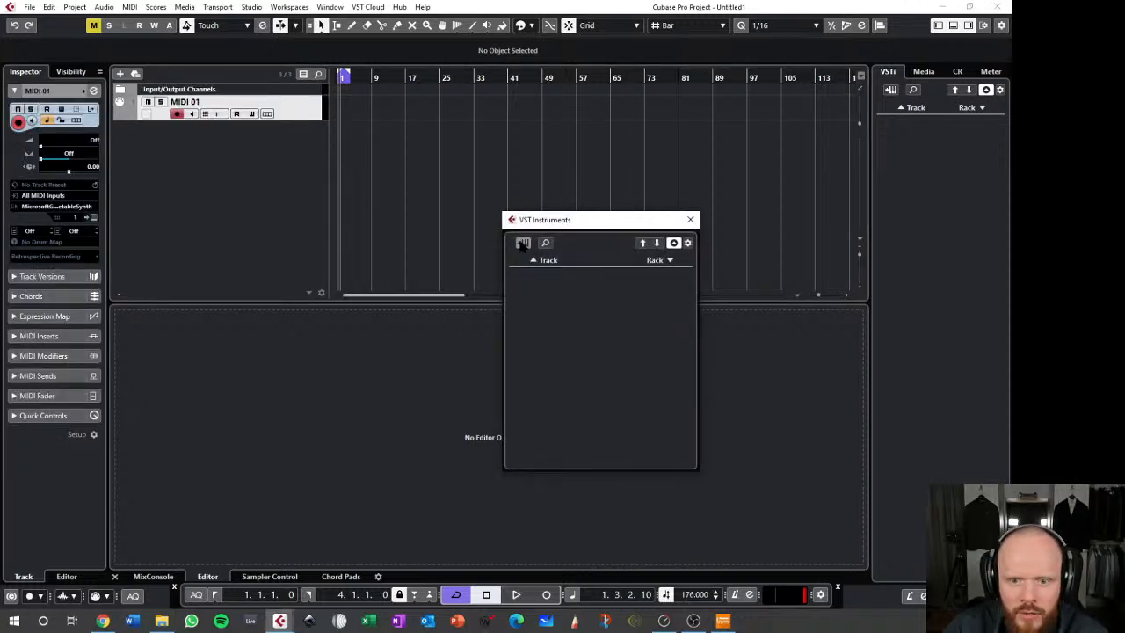
key("F11")
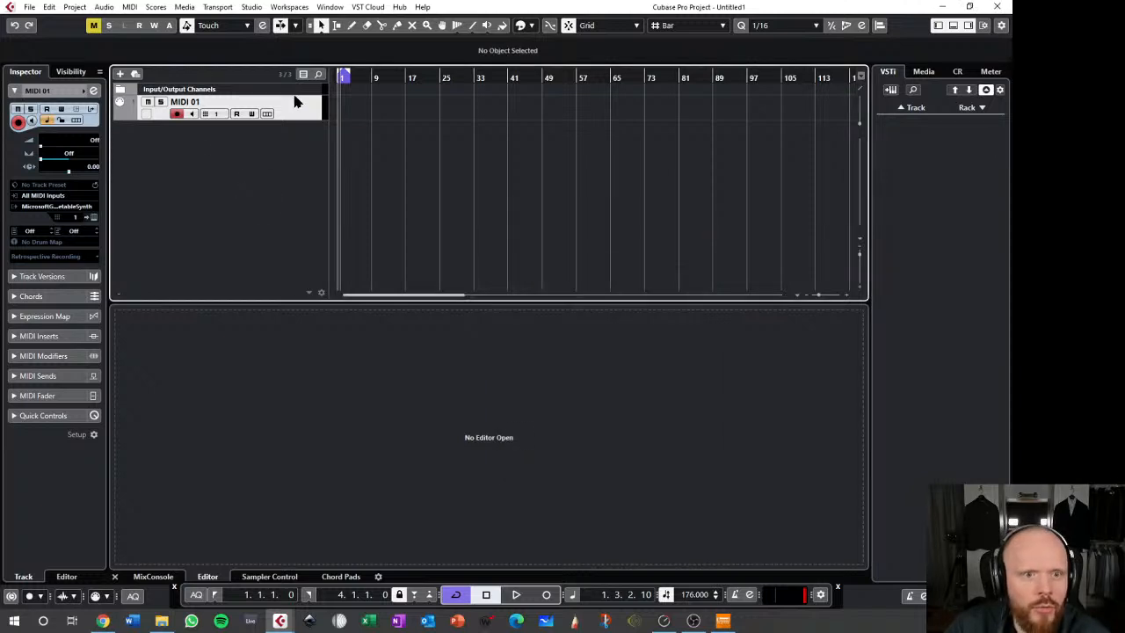
right_click(308, 100)
left_click(299, 149)
- Add one instrument track with Kontakt as the instrument and Stereo Out as the audio output
right_click(263, 151)
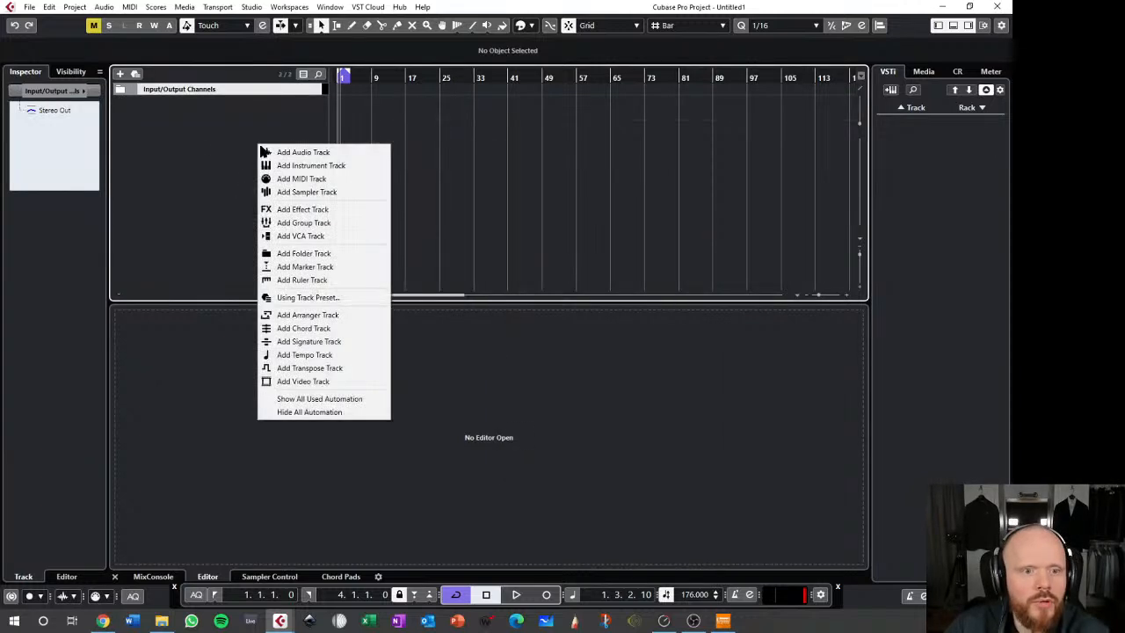
left_click(338, 166)
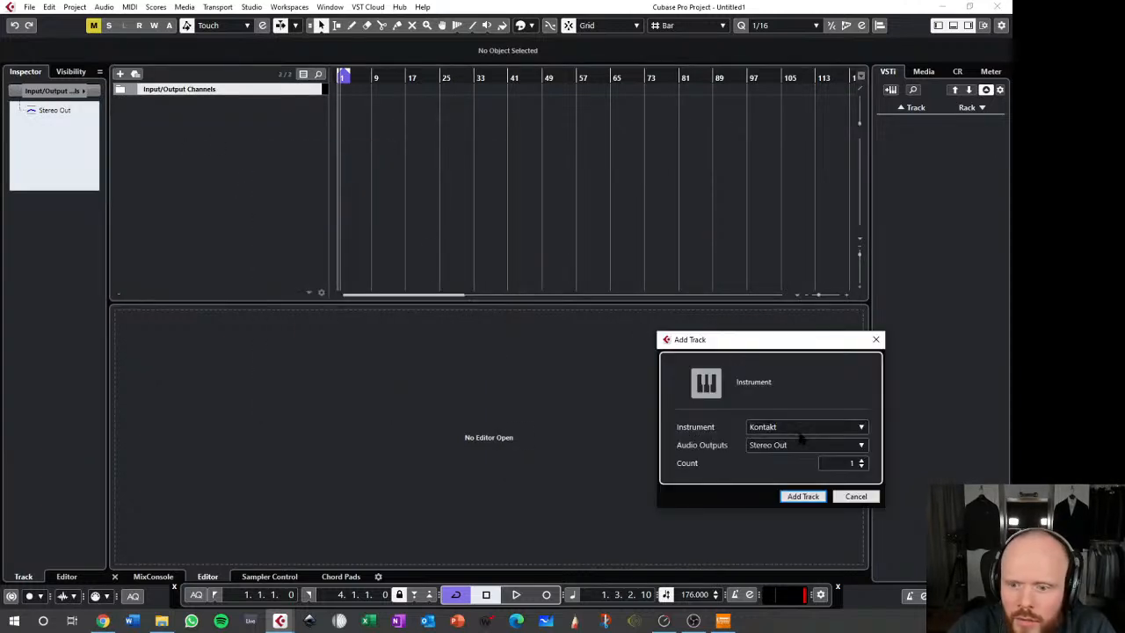
left_click_drag(764, 339, 578, 188)
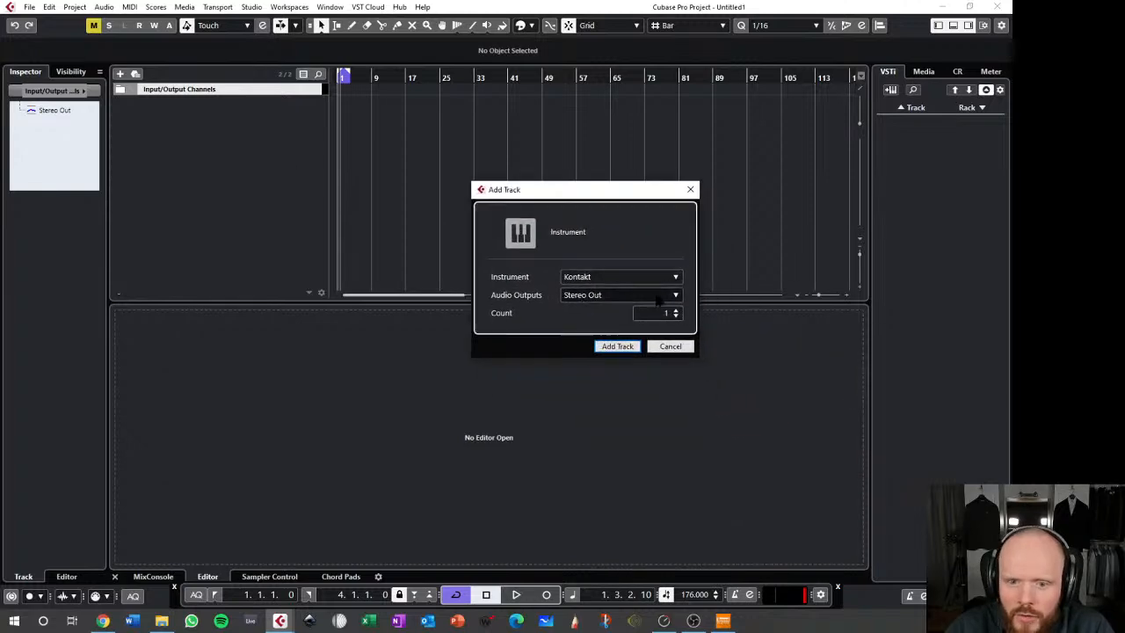
left_click(636, 346)
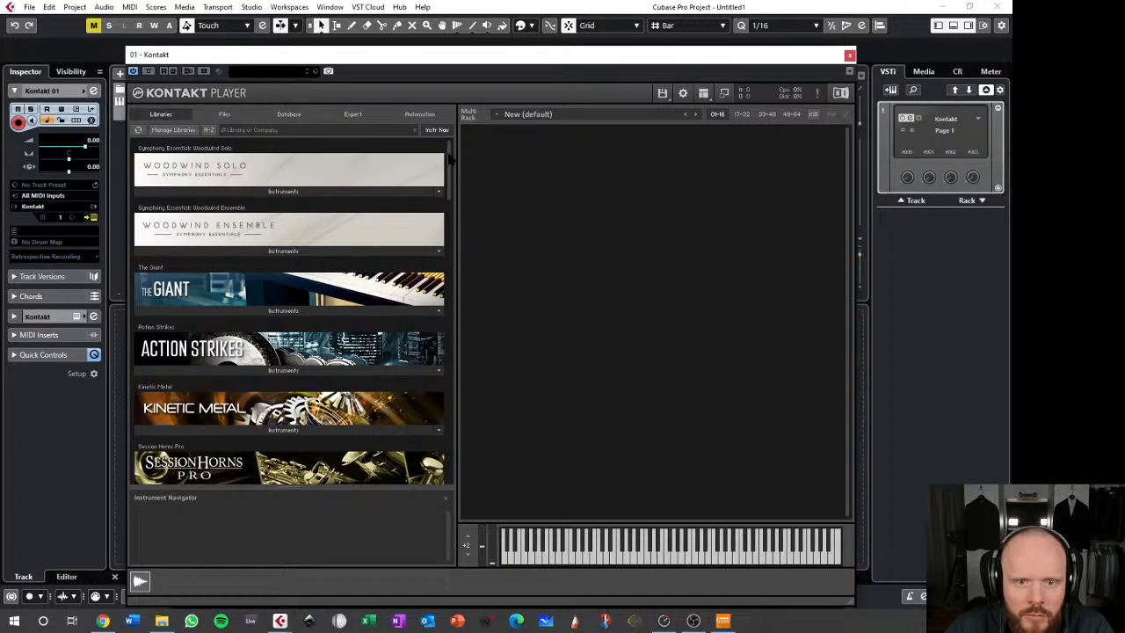
- Load the Shreddage 3 Hydra.nki instrument from the Shreddage 3 Hydra library in Kontakt
scroll(449, 159, "down", 15)
scroll(447, 449, "down", 10)
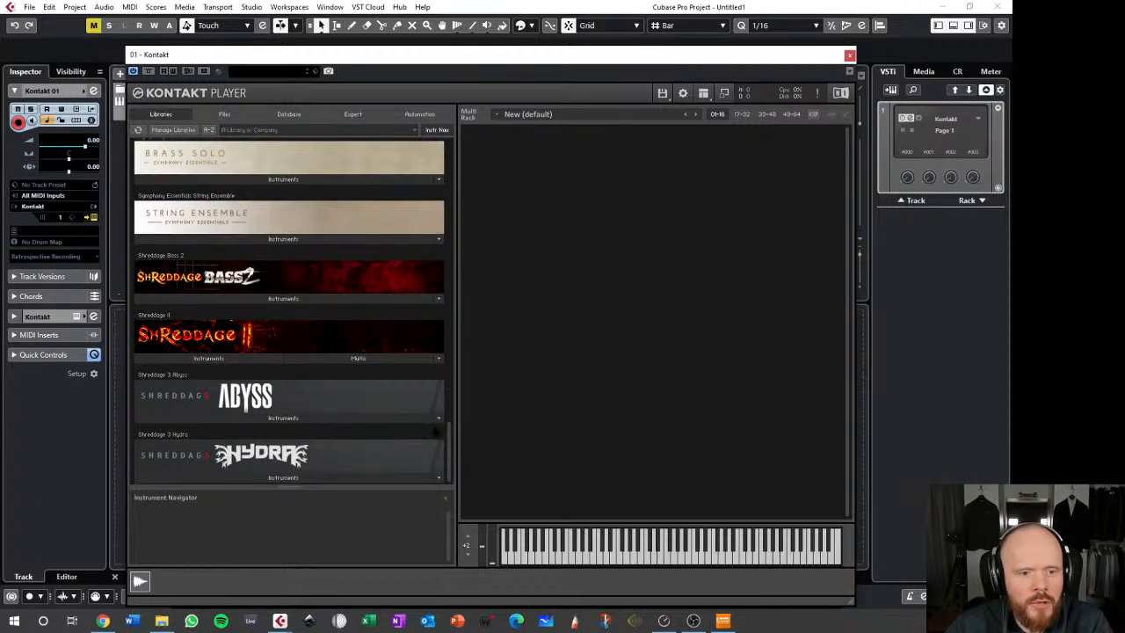
left_click(275, 478)
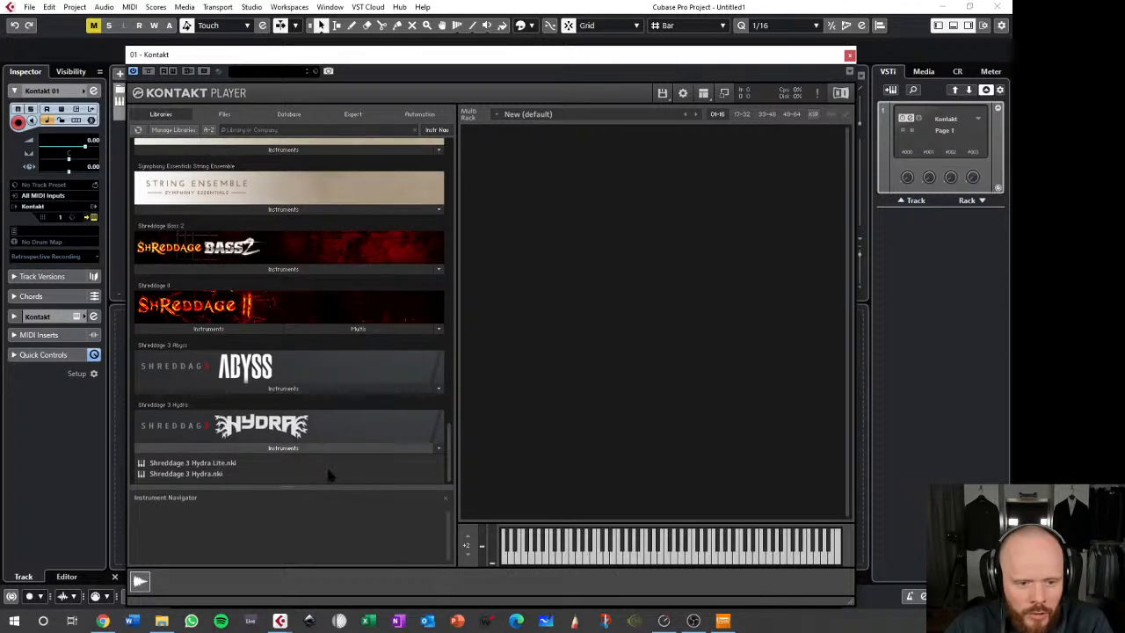
double_click(210, 475)
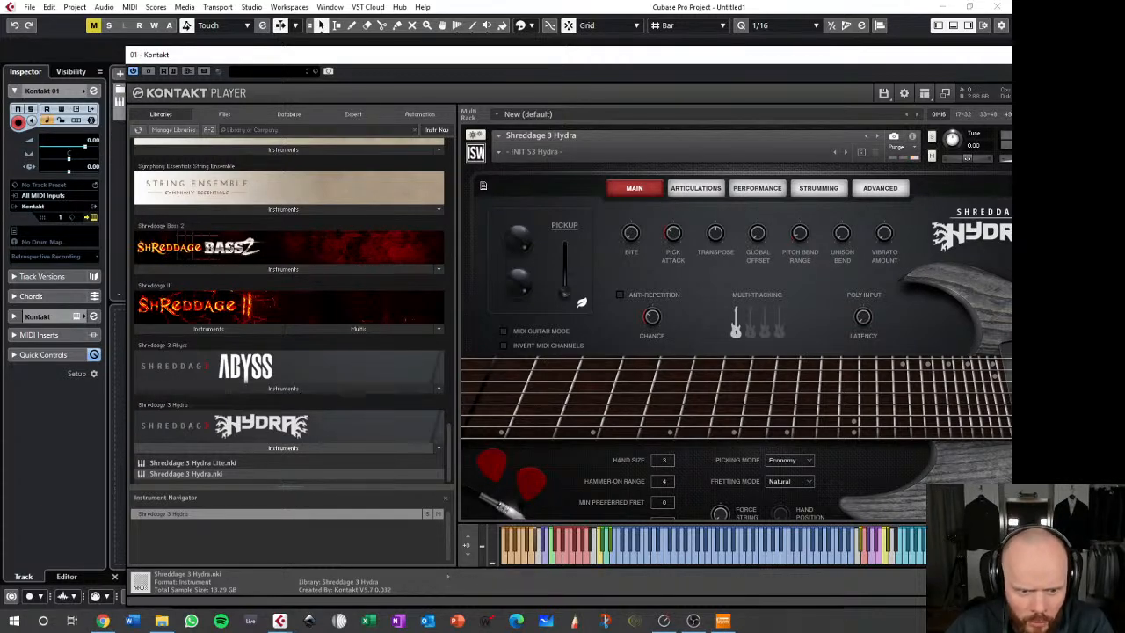
- Audition several notes of the Hydra guitar on Kontakt's keyboard, view its full interface and close the instrument window
left_click(696, 558)
left_click(686, 553)
left_click(728, 558)
left_click(715, 561)
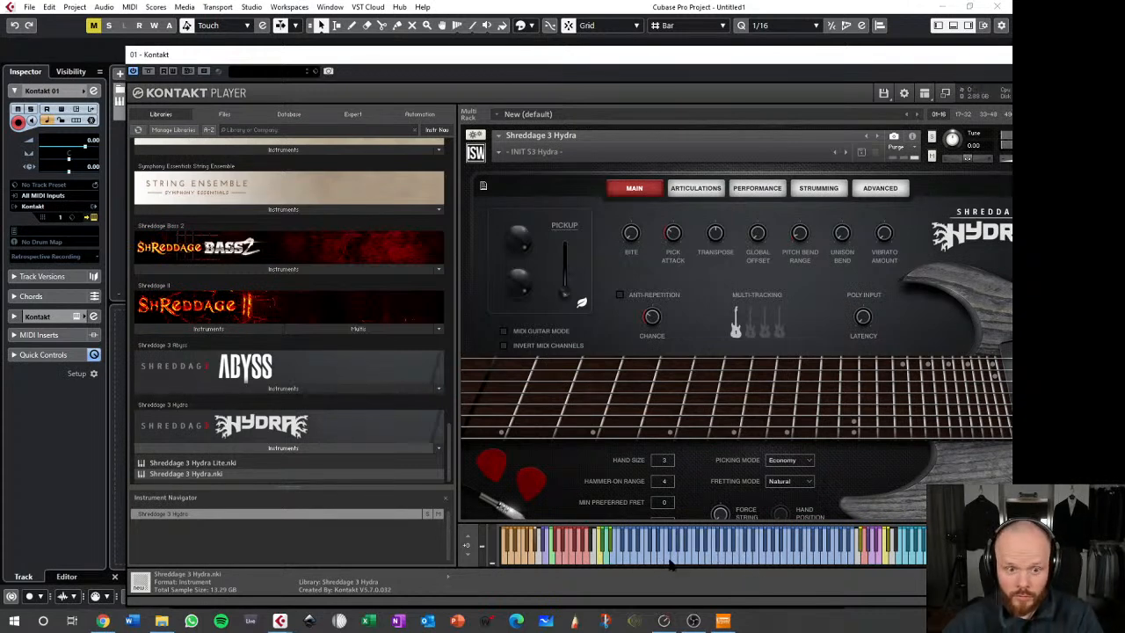
left_click_drag(609, 54, 537, 61)
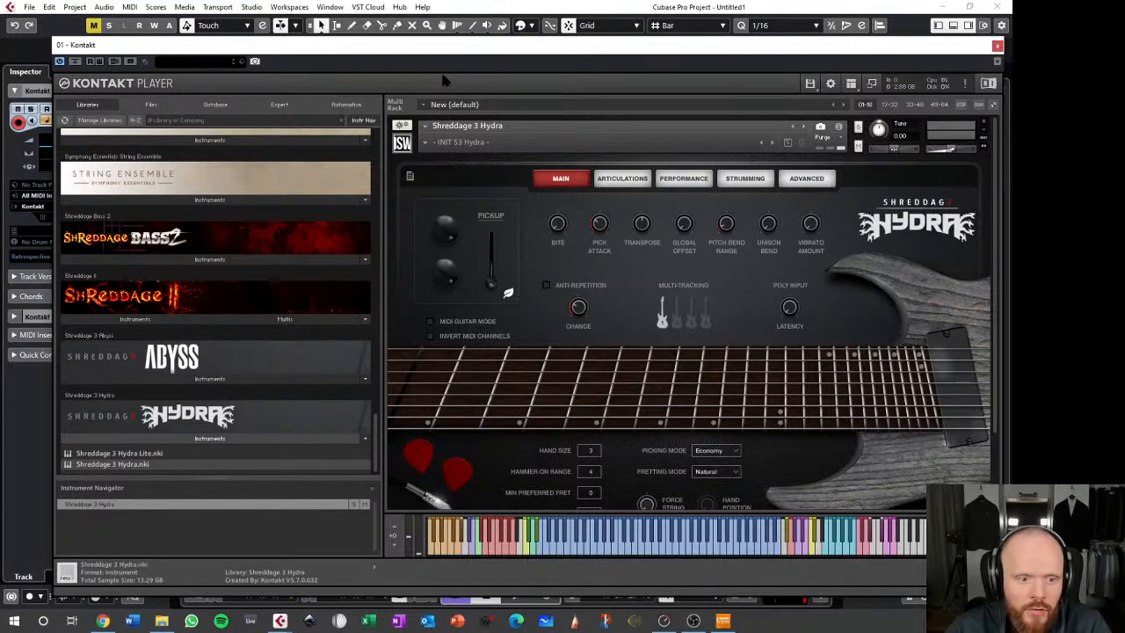
left_click_drag(448, 53, 435, 29)
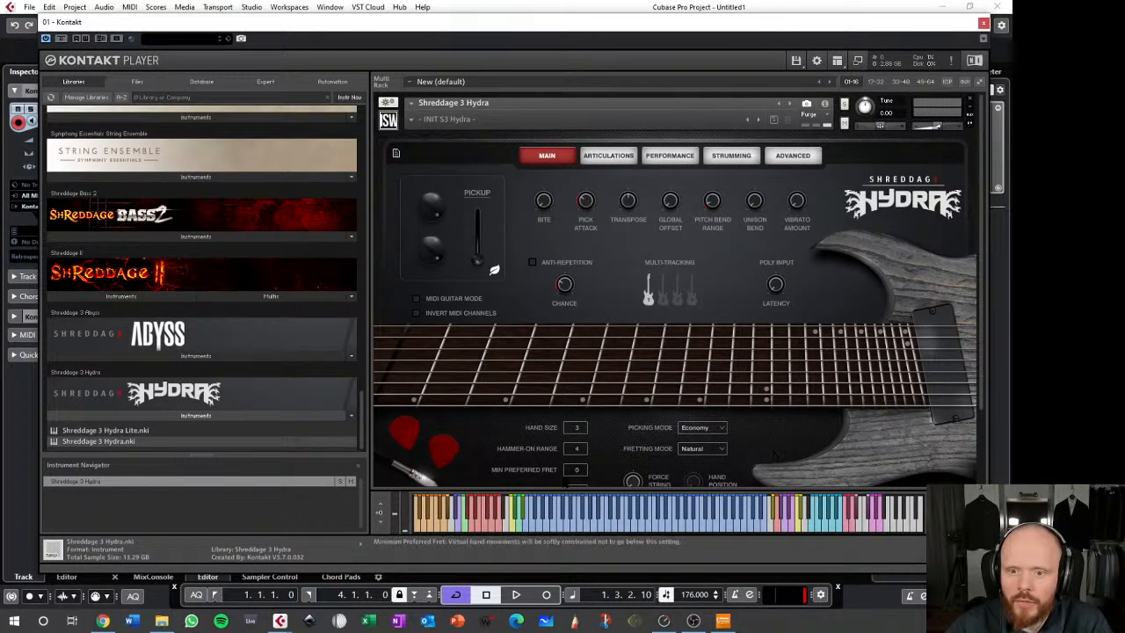
left_click(983, 23)
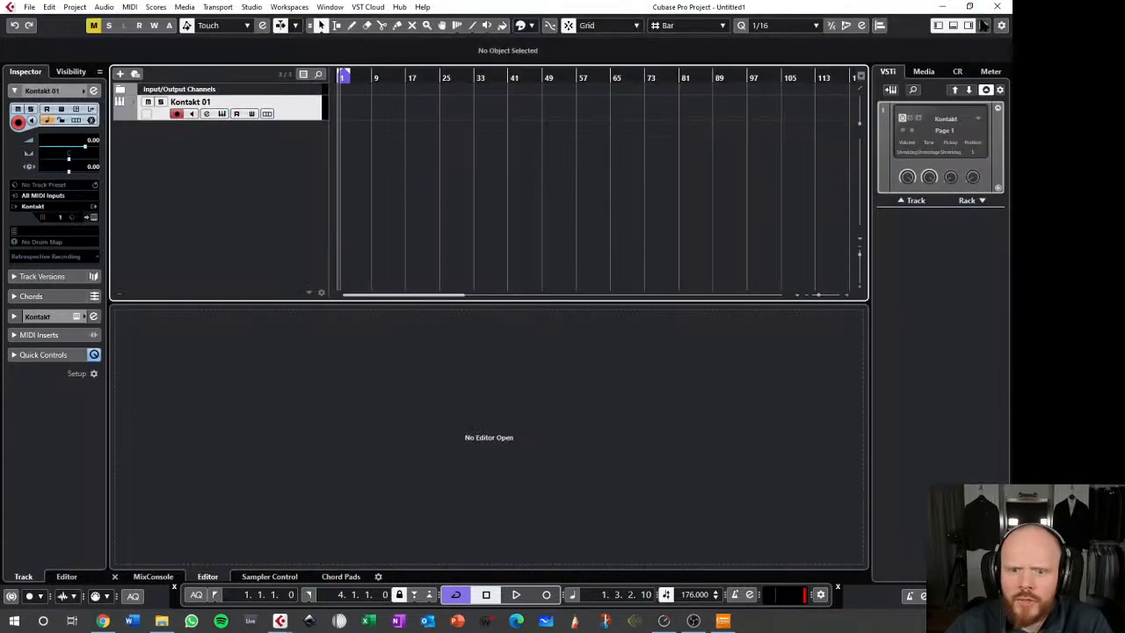
- Draw a 16-bar MIDI part from bar 1 on the Kontakt 01 track and set the cycle range from bar 1 to bar 17
right_click(354, 107)
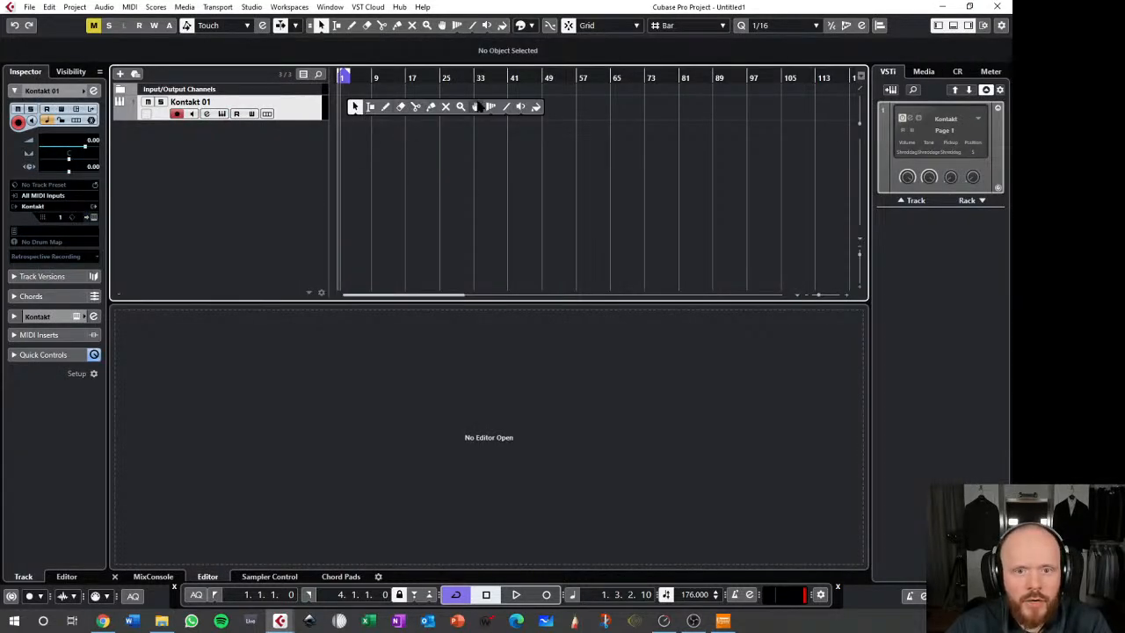
left_click(385, 107)
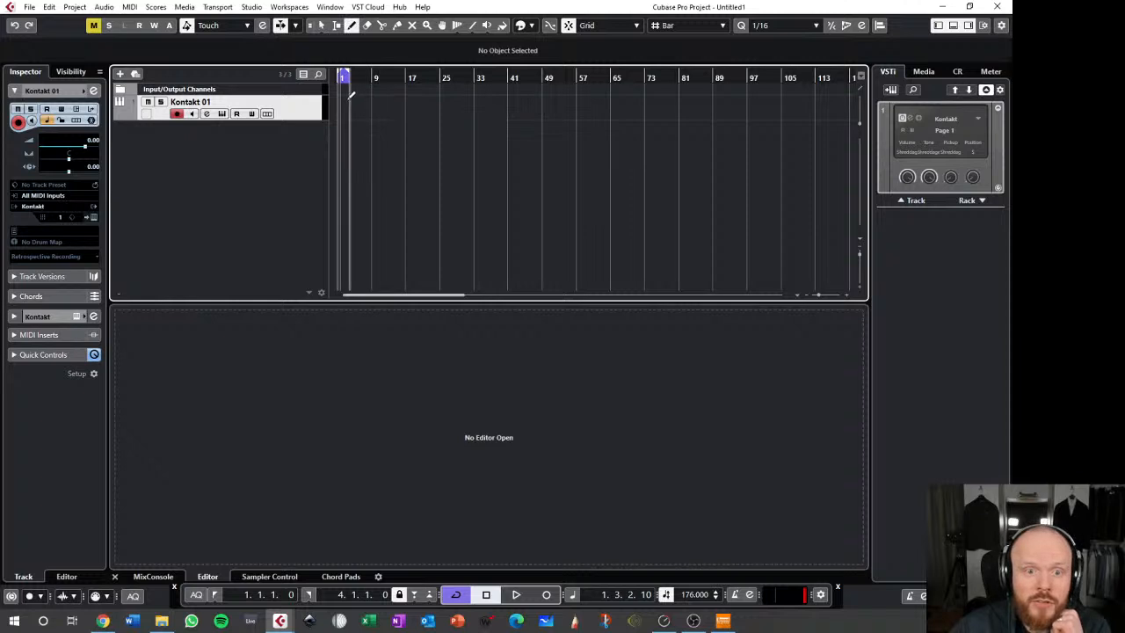
mouse_move(342, 102)
left_mouse_down()
mouse_move(432, 102)
mouse_move(404, 102)
left_mouse_up()
left_click(344, 76)
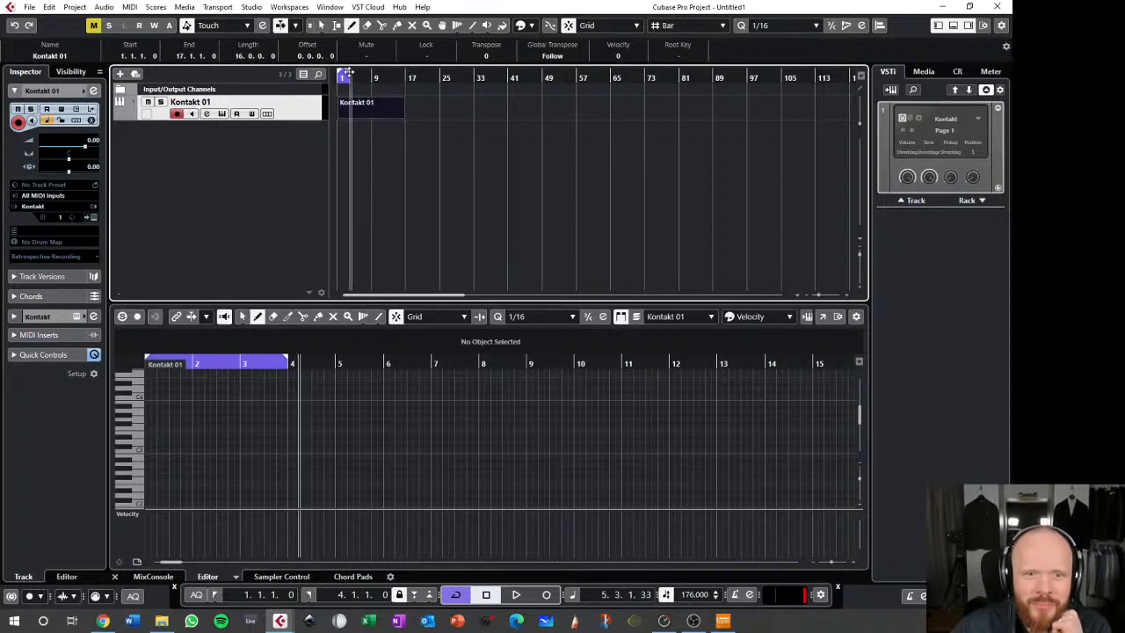
left_click_drag(344, 76, 406, 78)
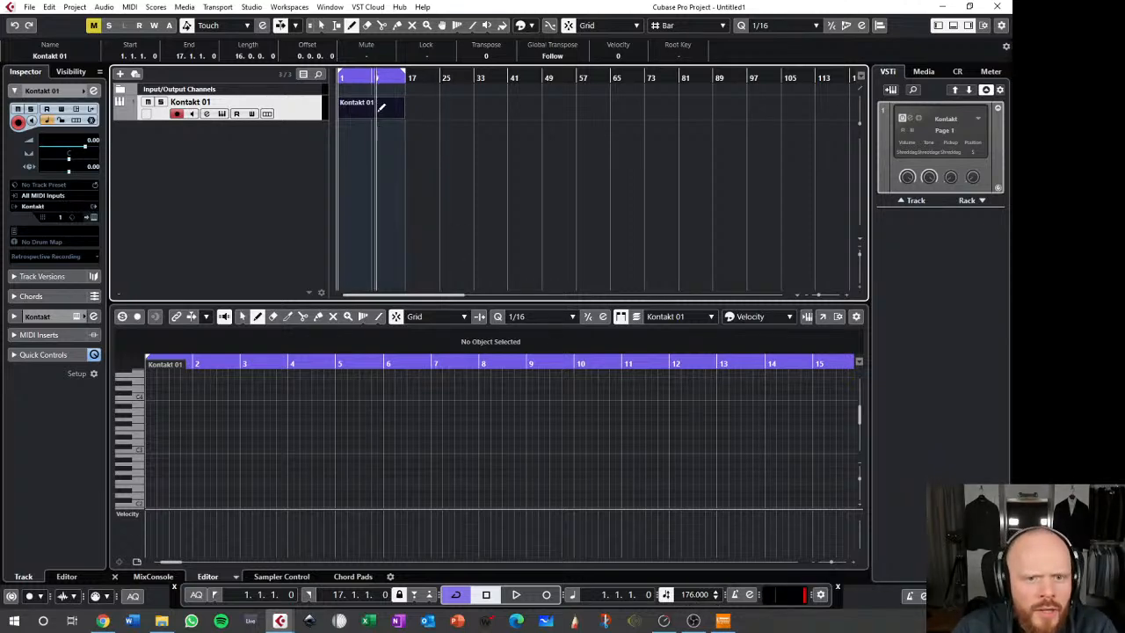
- Play the start of the empty part briefly, stop, and switch the project window to the Object Selection tool
key("space")
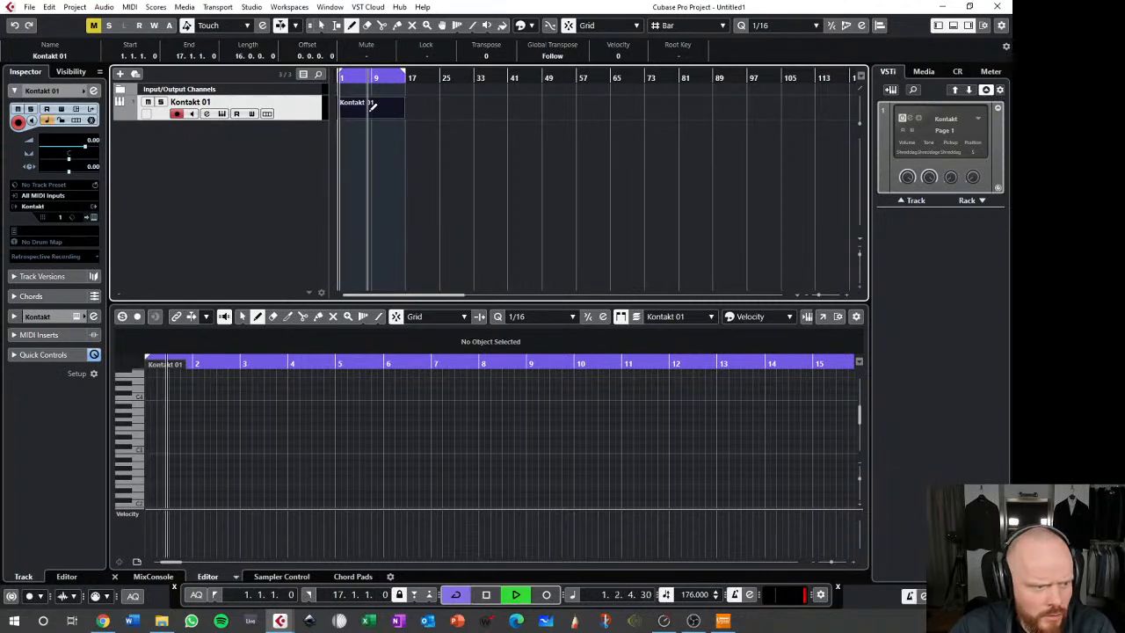
key("space")
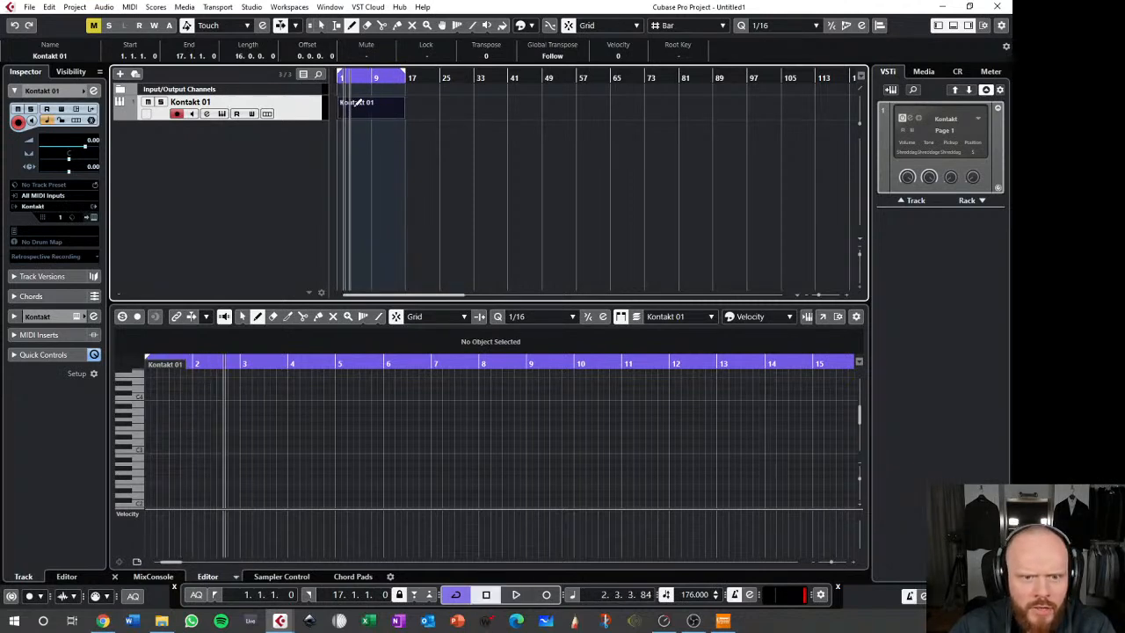
left_click(363, 117)
left_click(359, 122)
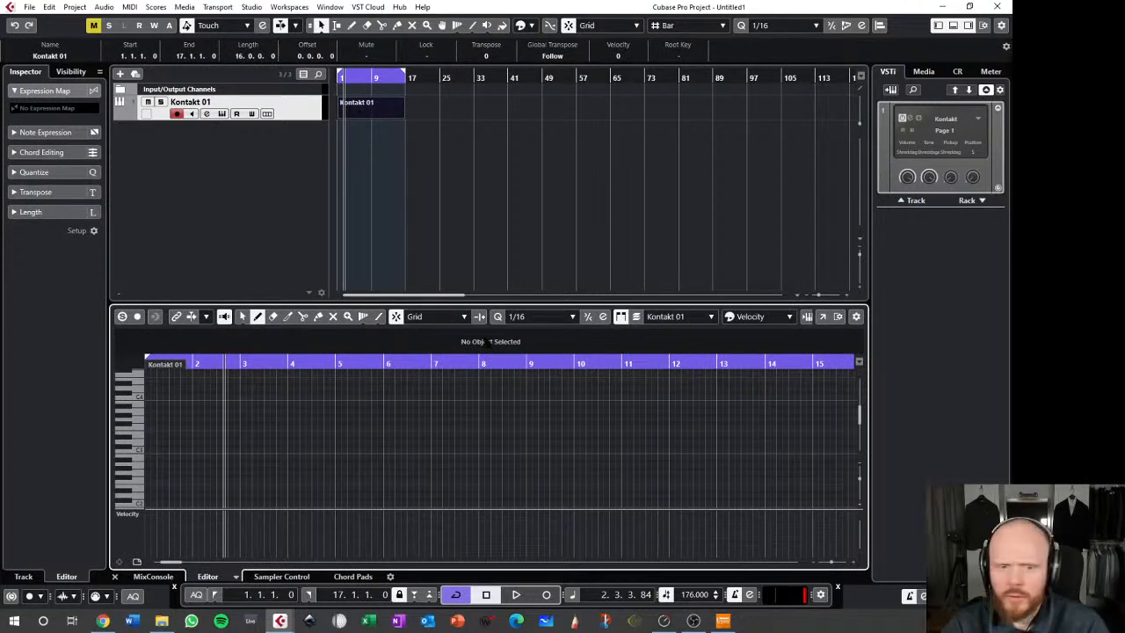
left_click(320, 25)
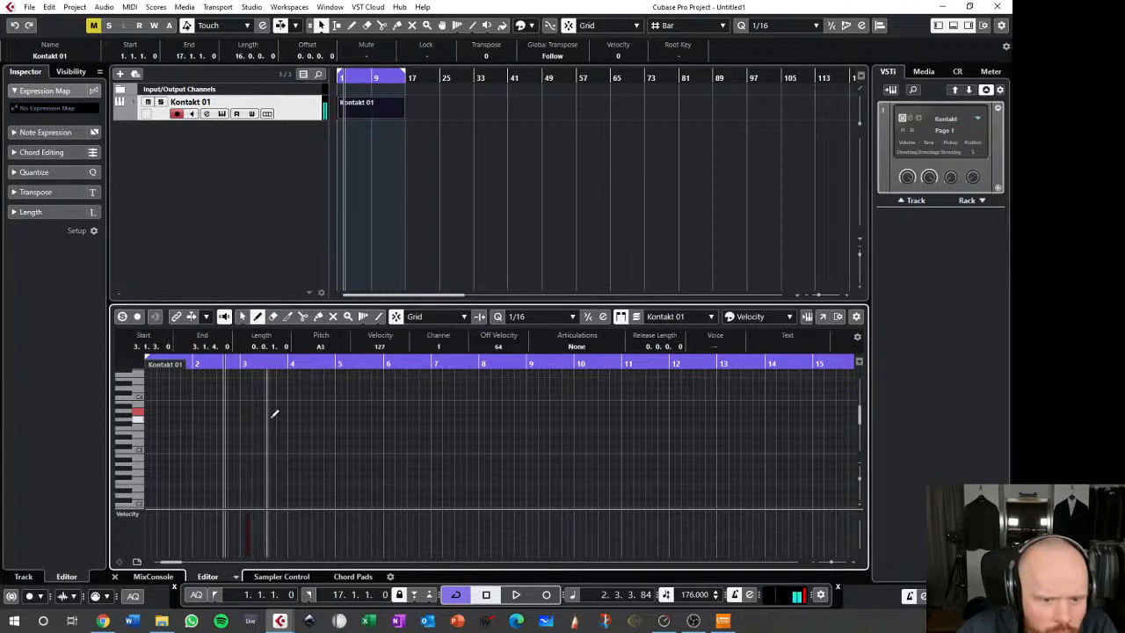
- Find the low starting pitch and draw four consecutive 1/16 notes on B0, filling the first beat of bar 1
scroll(185, 435, "up", 2)
scroll(185, 435, "up", 3)
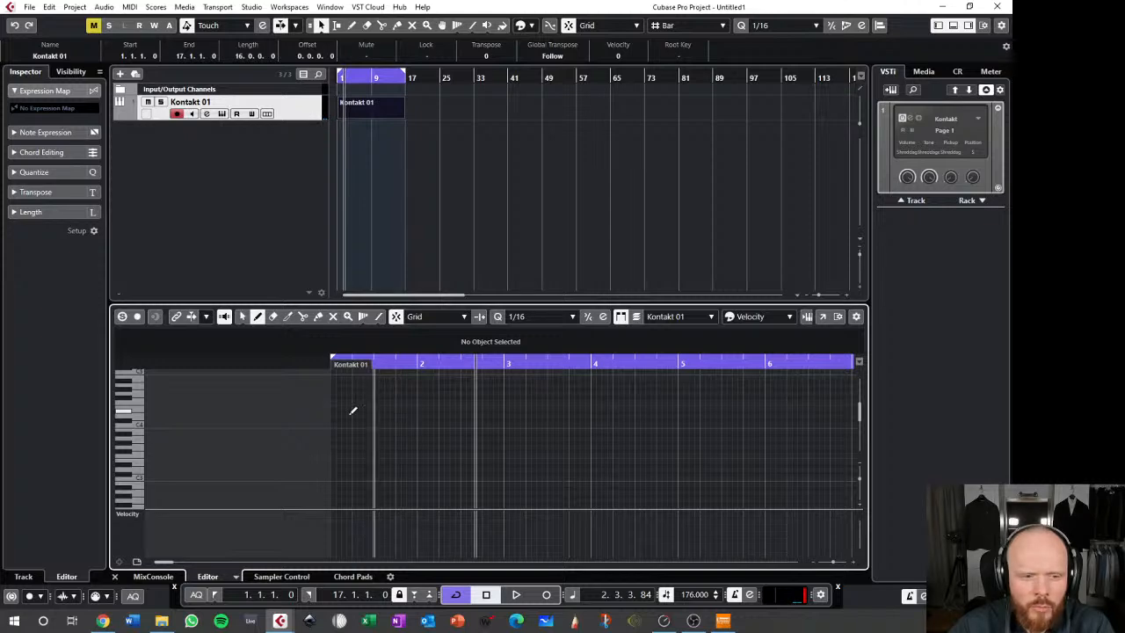
left_click(132, 435)
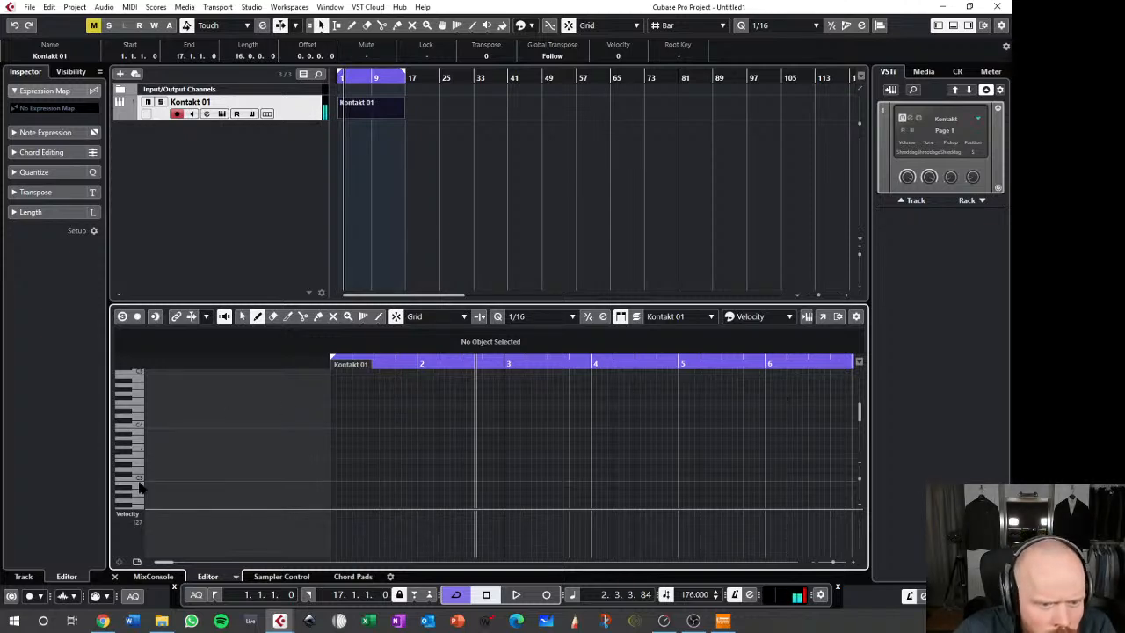
scroll(138, 483, "down", 2)
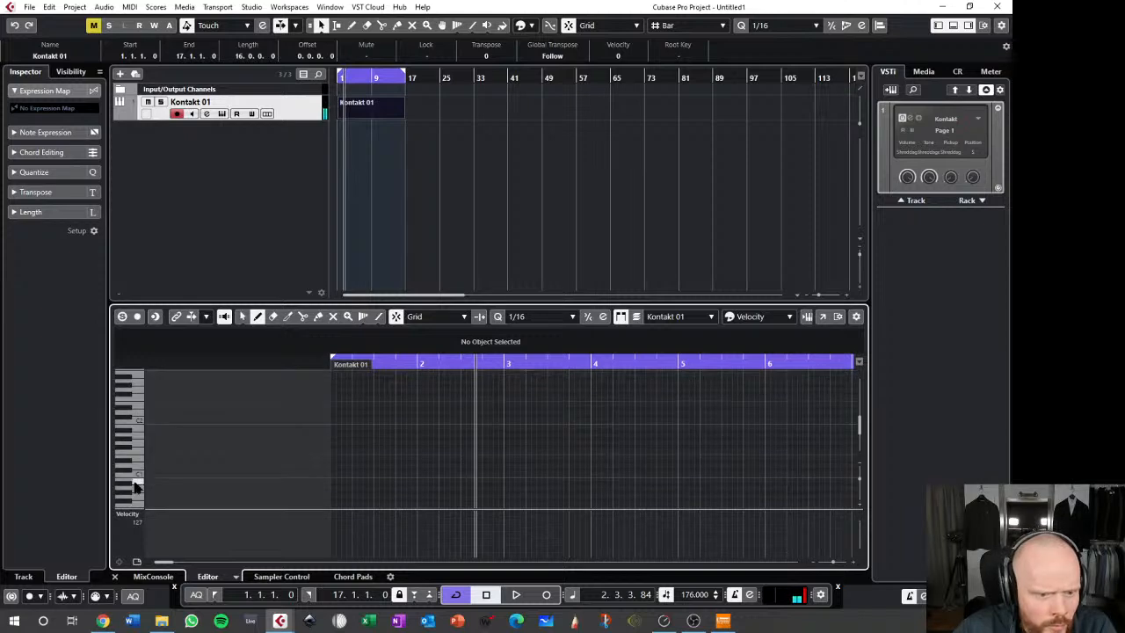
left_click(334, 479)
scroll(339, 479, "up", 2)
scroll(339, 476, "up", 2)
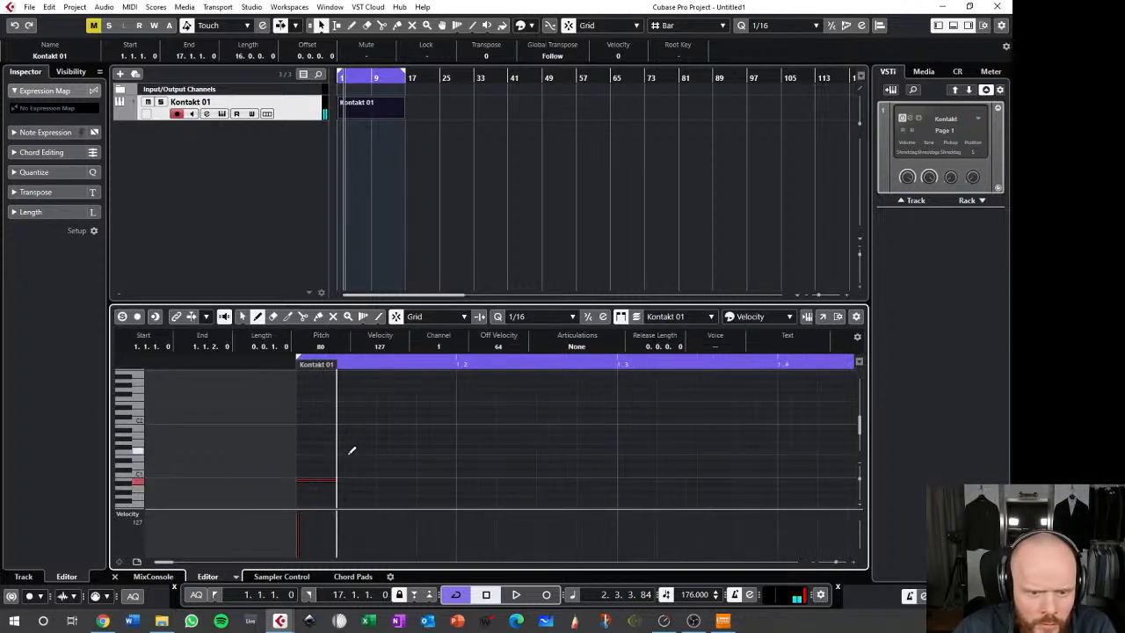
scroll(351, 450, "down", 2)
left_click(348, 424)
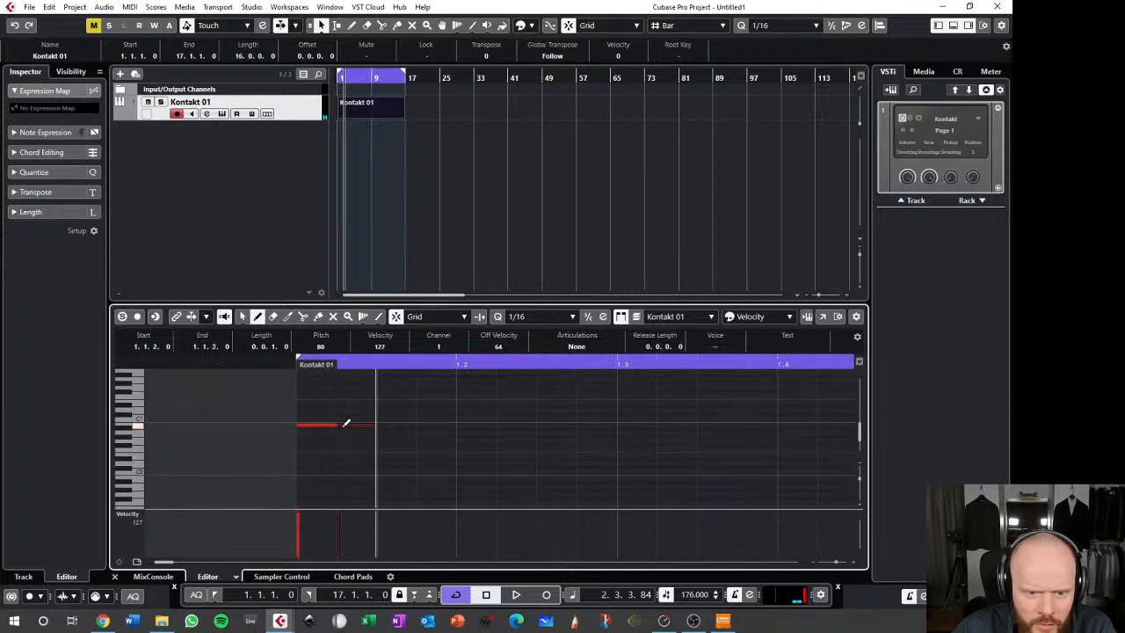
left_click(396, 424)
left_click(437, 424)
- Select the four drawn notes and set the cycle range to the first beat, from 1.1.1.0 to 1.2.1.0
key("1")
left_click_drag(490, 397, 298, 422)
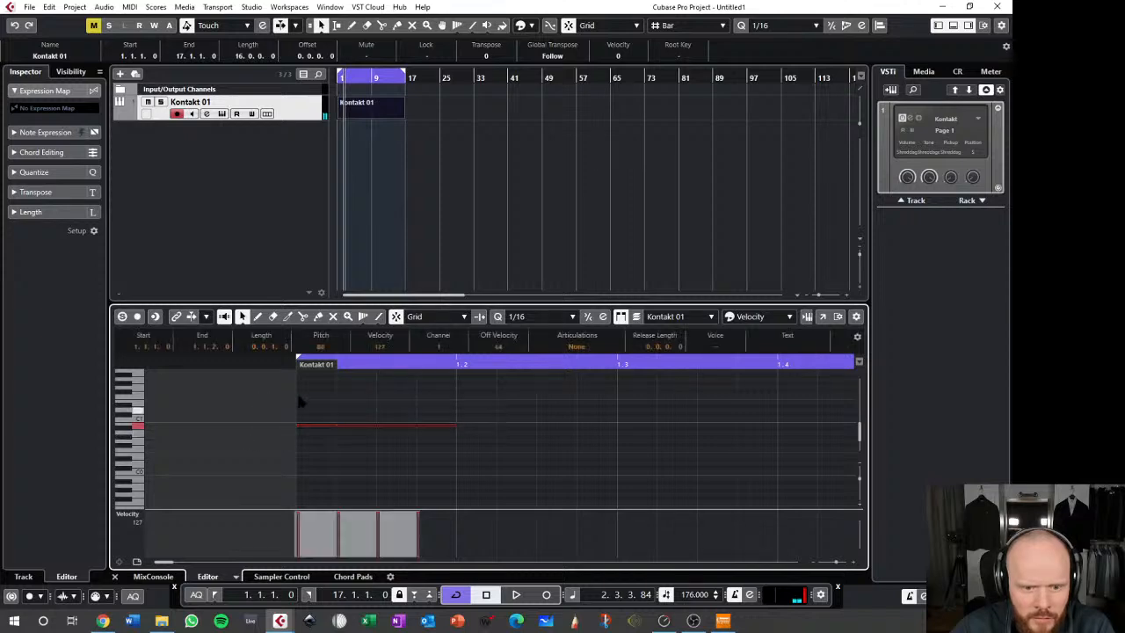
left_click_drag(299, 360, 736, 361)
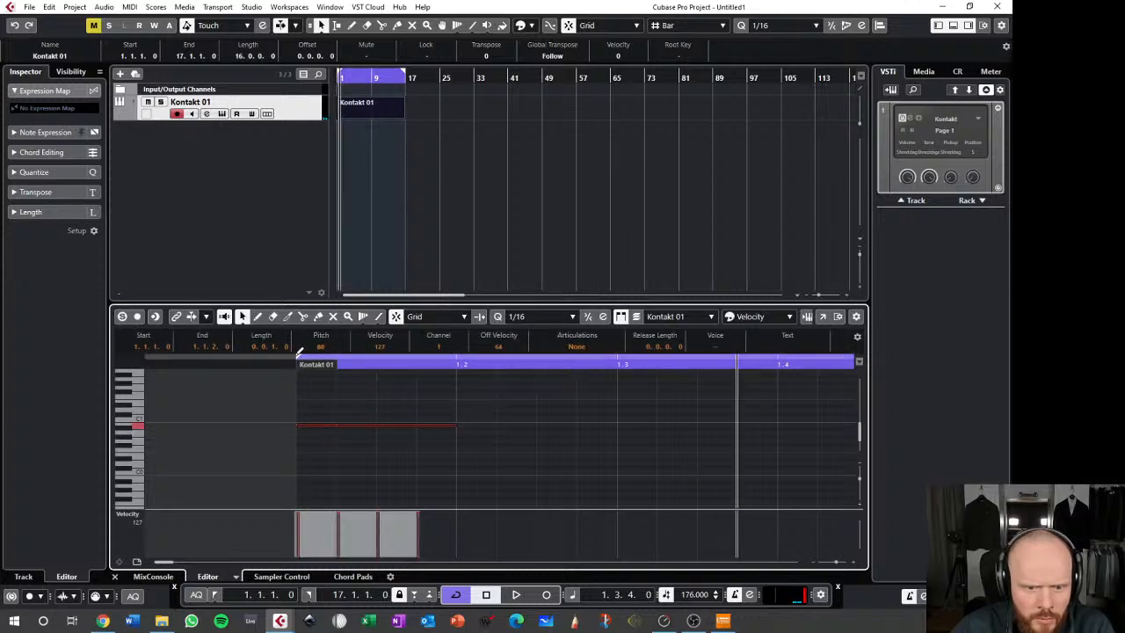
left_click_drag(300, 357, 659, 349)
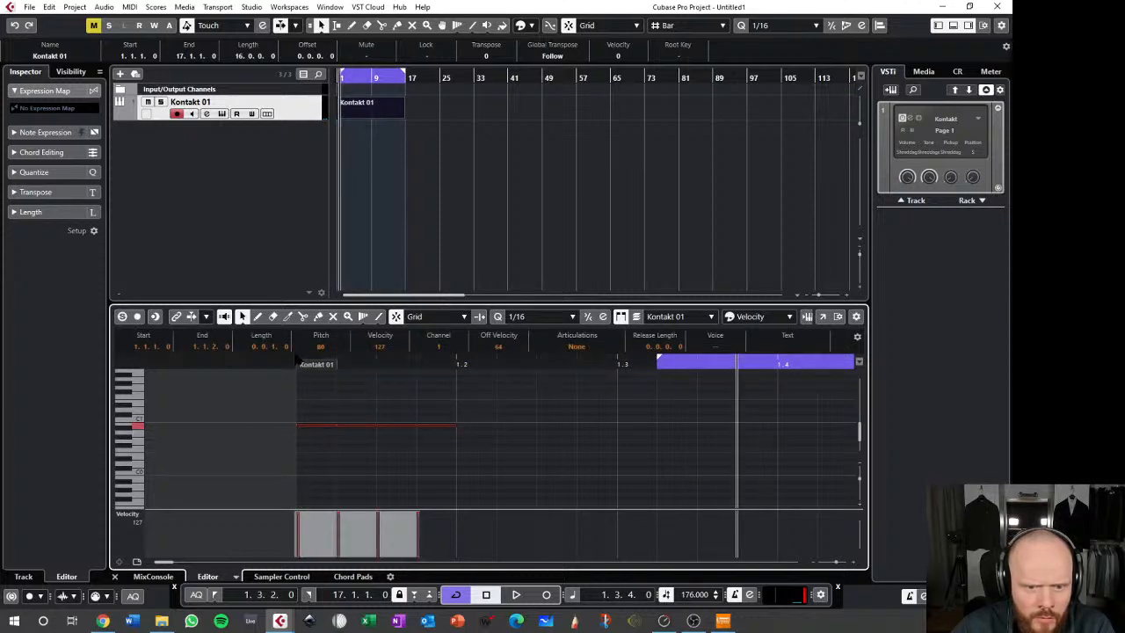
left_click_drag(297, 356, 456, 346)
- Play the looped B0 notes several times and audition a higher pitch on the editor's piano keyboard for comparison
key("space")
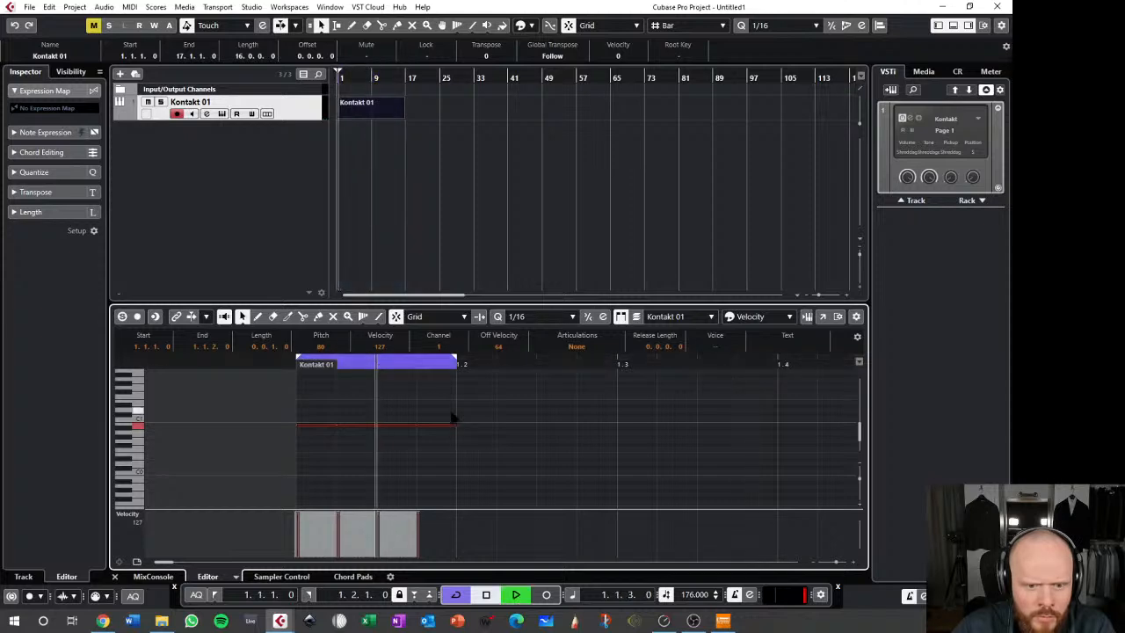
key("space")
key("space")
key("space")
left_click(343, 404)
left_click(359, 426)
left_click(173, 407)
left_click(139, 391)
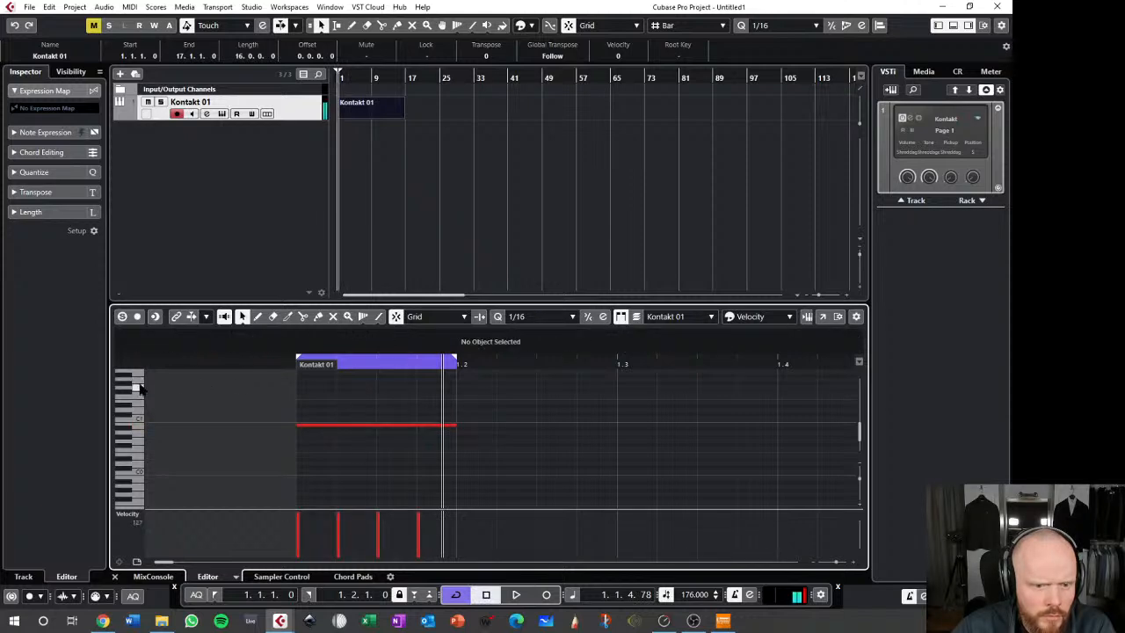
key("space")
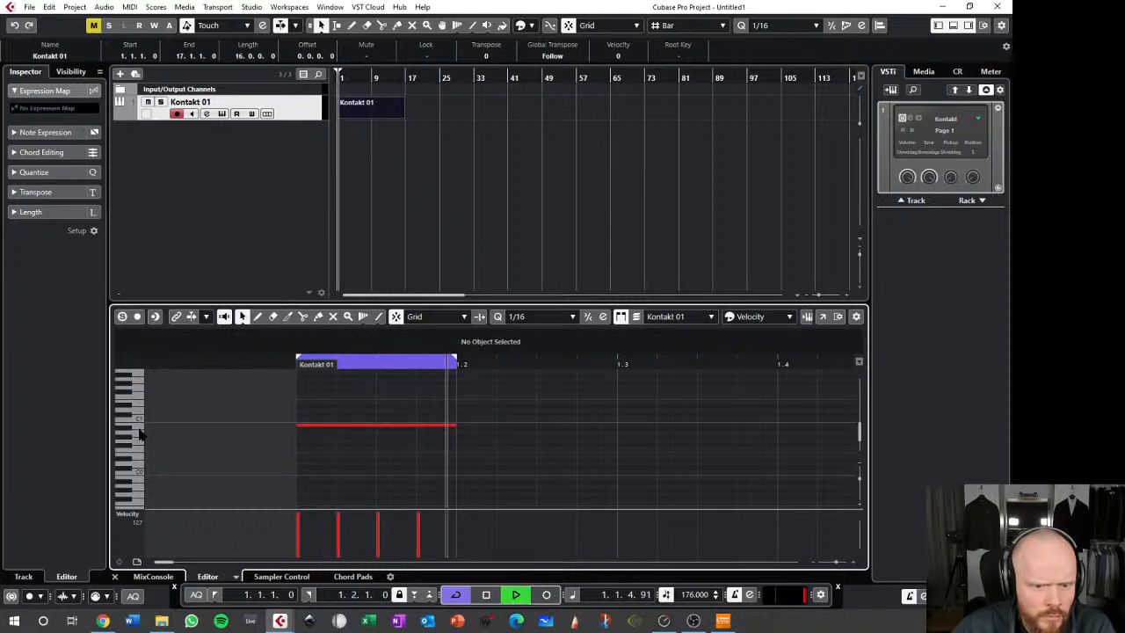
key("space")
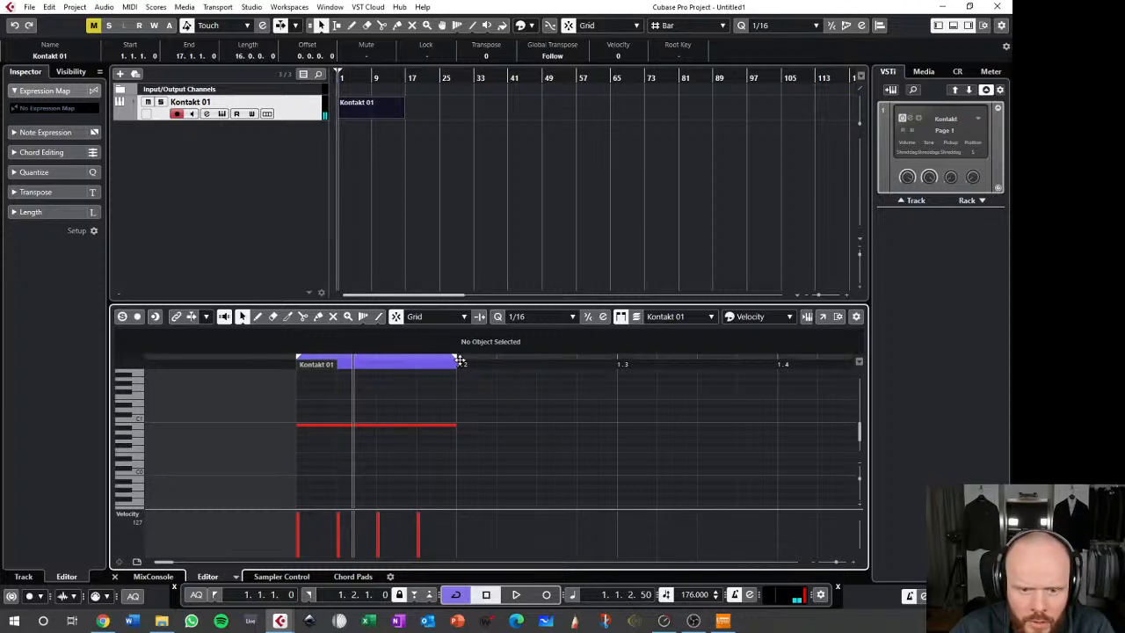
- Extend the cycle range's end to 2.2.4.0
scroll(468, 367, "down", 1)
scroll(469, 368, "down", 1)
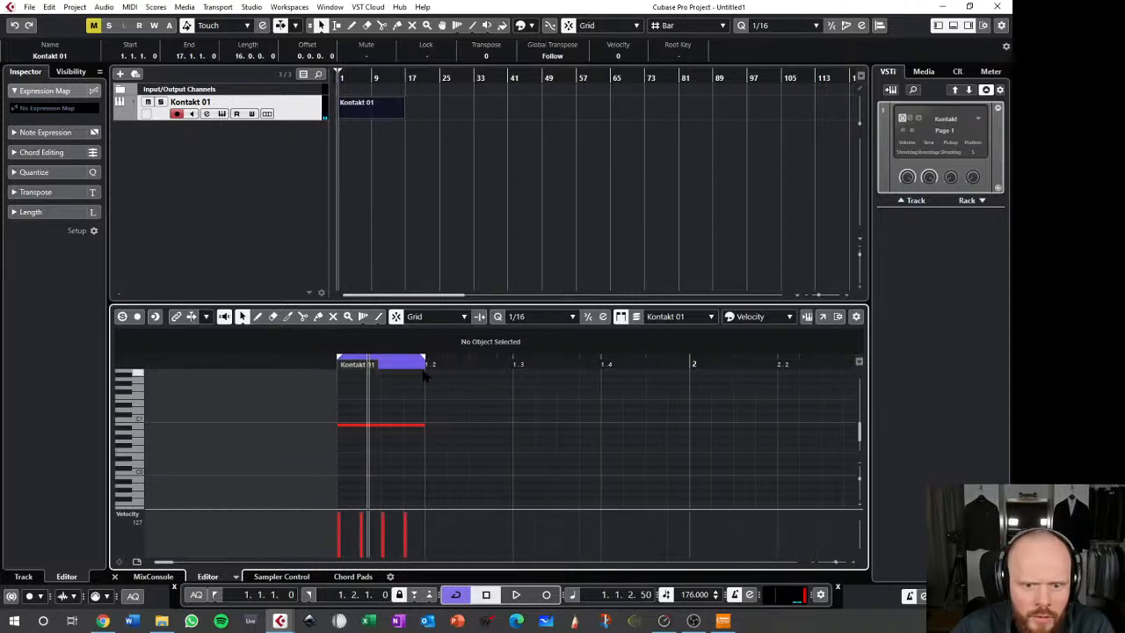
left_click_drag(426, 362, 842, 361)
- Draw several test notes of different lengths above and below B0 across bar 1 and play the loop
double_click(466, 405)
right_click(467, 405)
left_click(463, 390)
left_click_drag(395, 395, 624, 394)
left_click_drag(428, 439, 653, 435)
left_click_drag(474, 445, 563, 445)
key("space")
left_click_drag(451, 412, 573, 409)
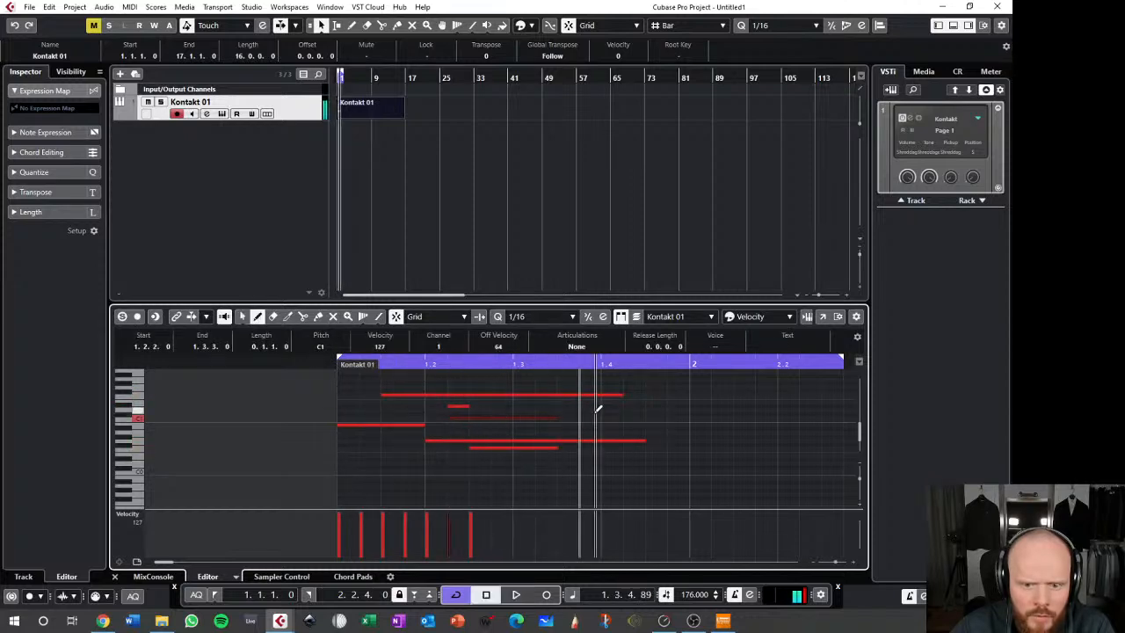
key("space")
key("space")
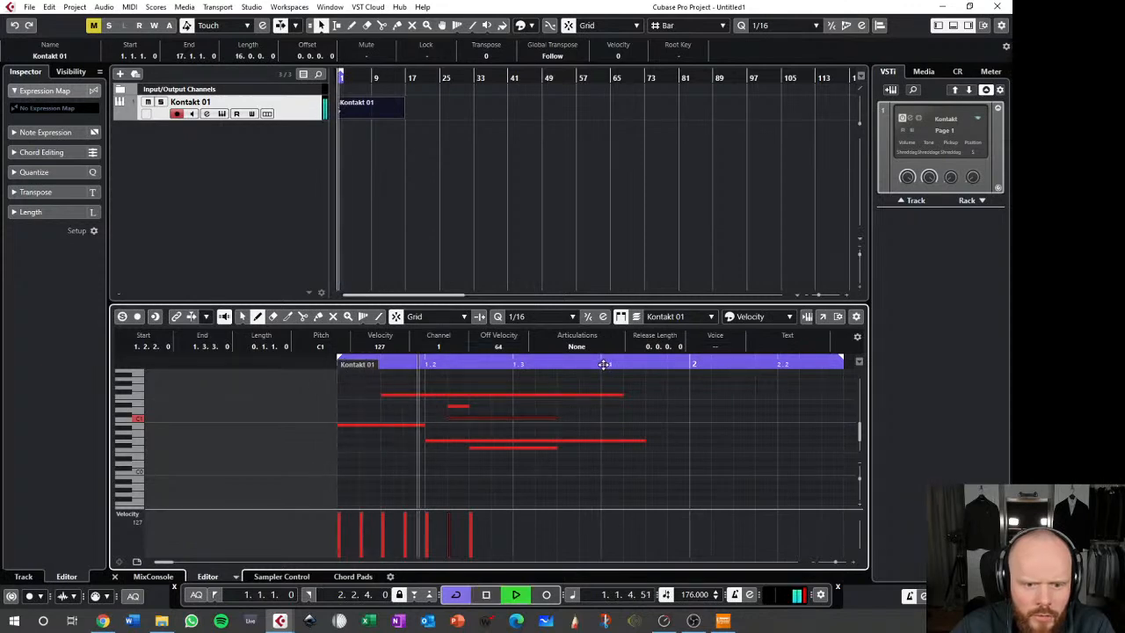
key("space")
- Move the Kontakt 01 part to start at bar 9 and loop playback from 9.1.1.0 to 10.1.1.0
left_click_drag(347, 107, 411, 108)
mouse_move(379, 71)
left_mouse_down()
mouse_move(447, 58)
mouse_move(386, 70)
left_mouse_up()
key("h")
key("space")
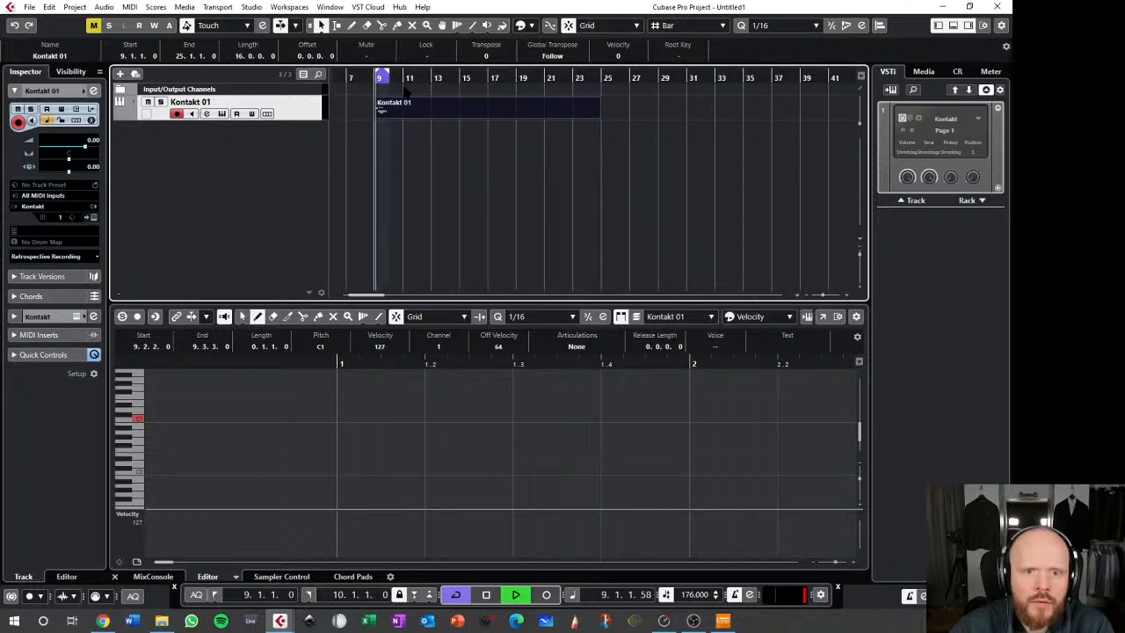
- Open the moved Kontakt 01 part's notes for editing at bar 9
key("g")
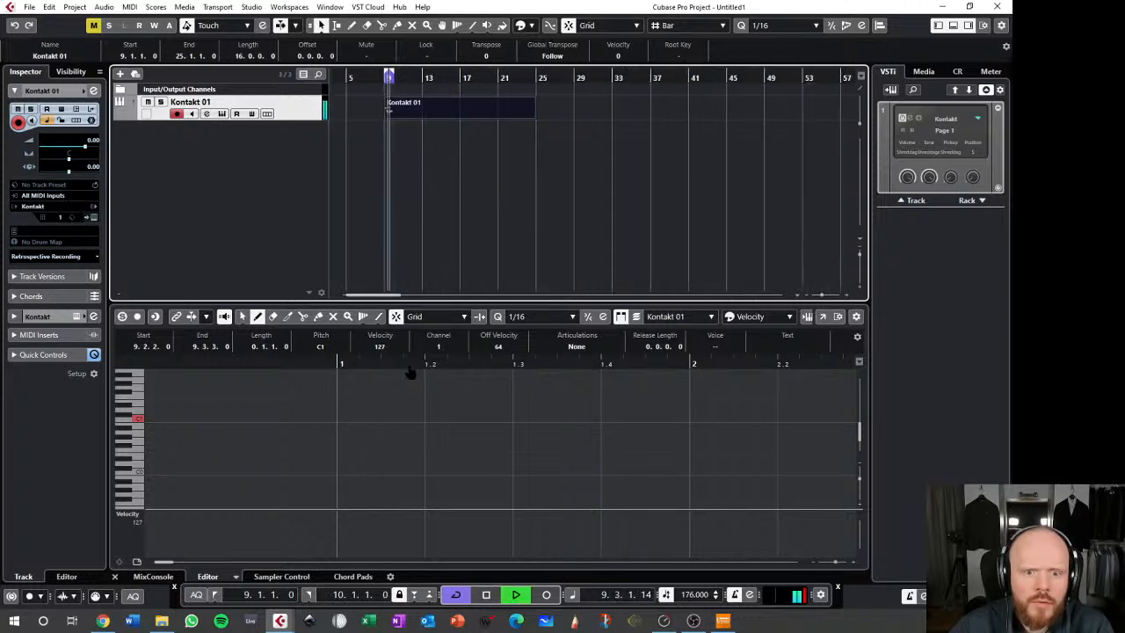
key("g")
key("h")
key("g")
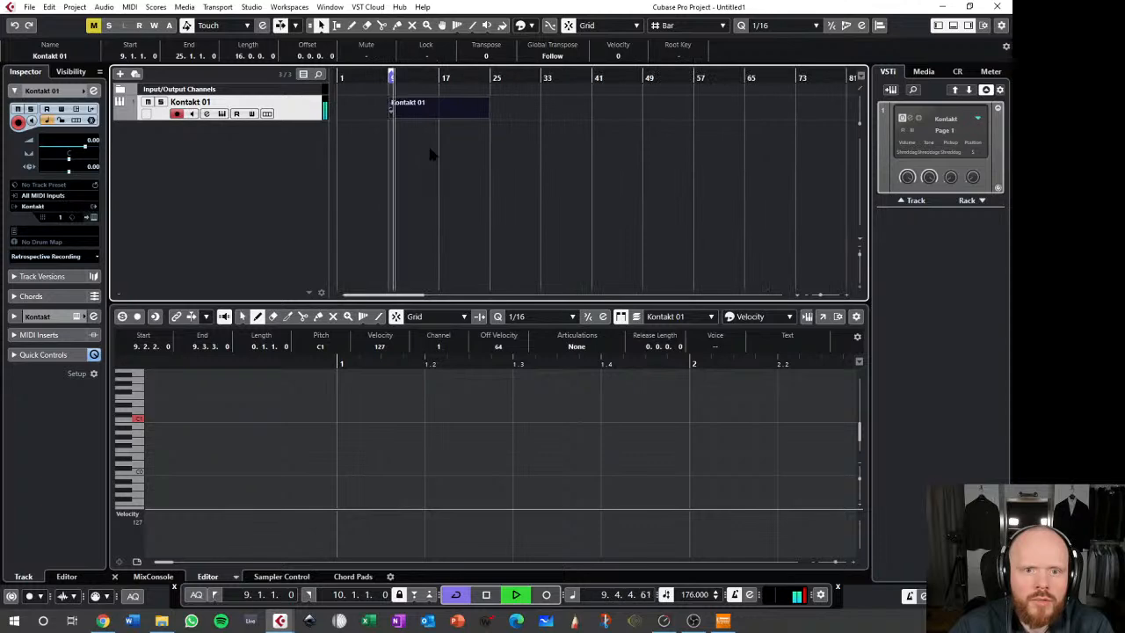
double_click(409, 118)
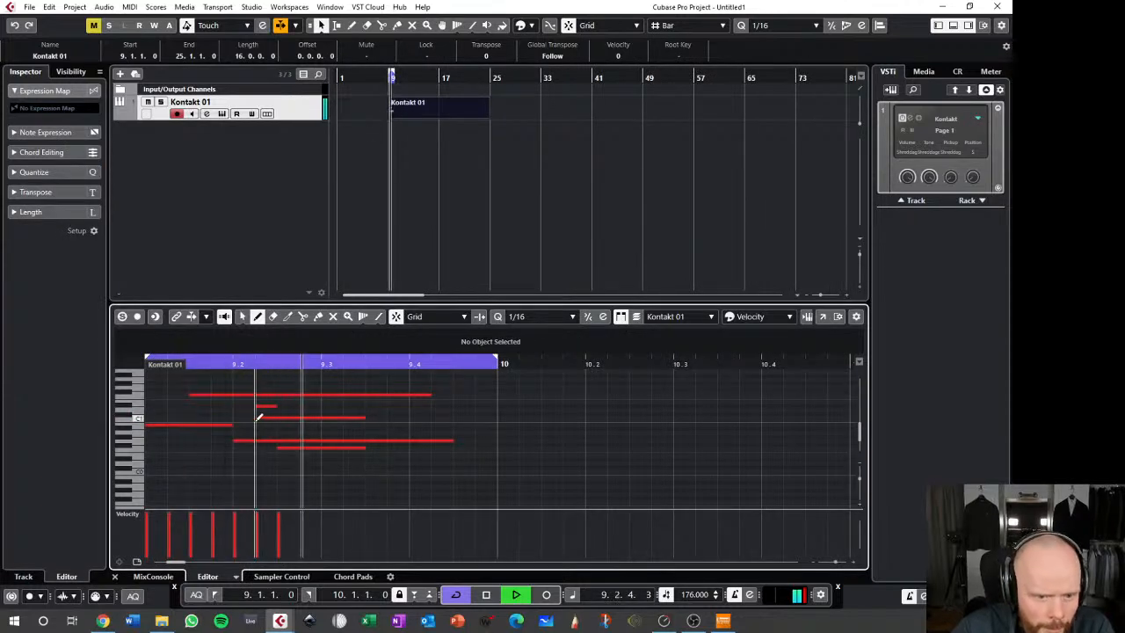
- Stop playback and lower the velocity of the part's first 1/16 note to 82
key("space")
key("1")
left_click_drag(216, 378, 360, 412)
left_click(406, 473)
left_click(155, 426)
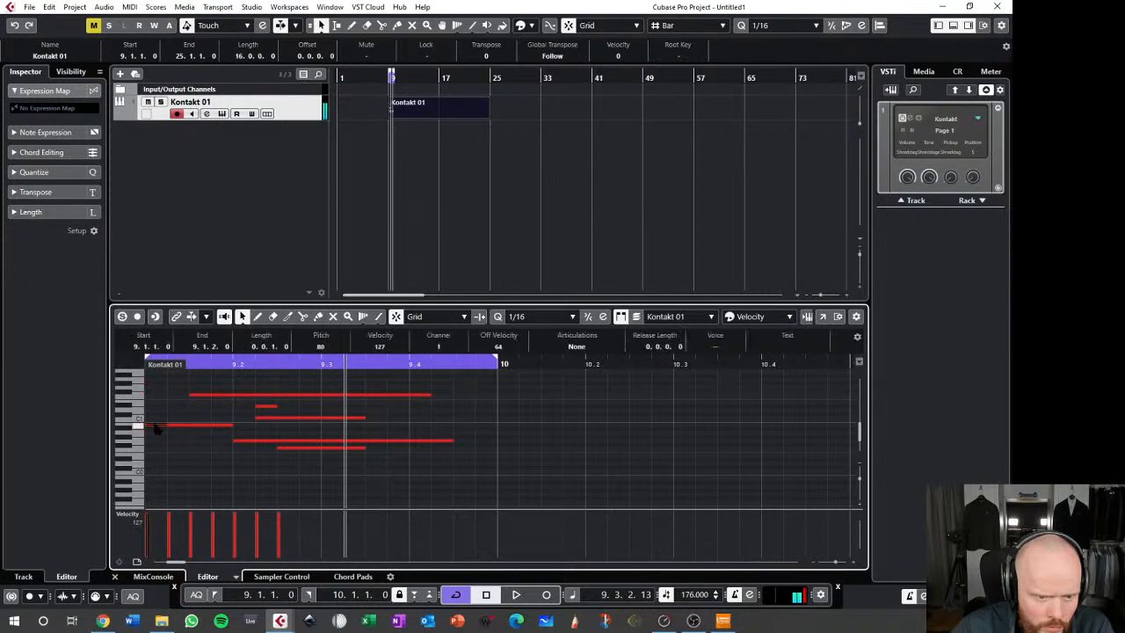
left_click_drag(153, 508, 152, 518)
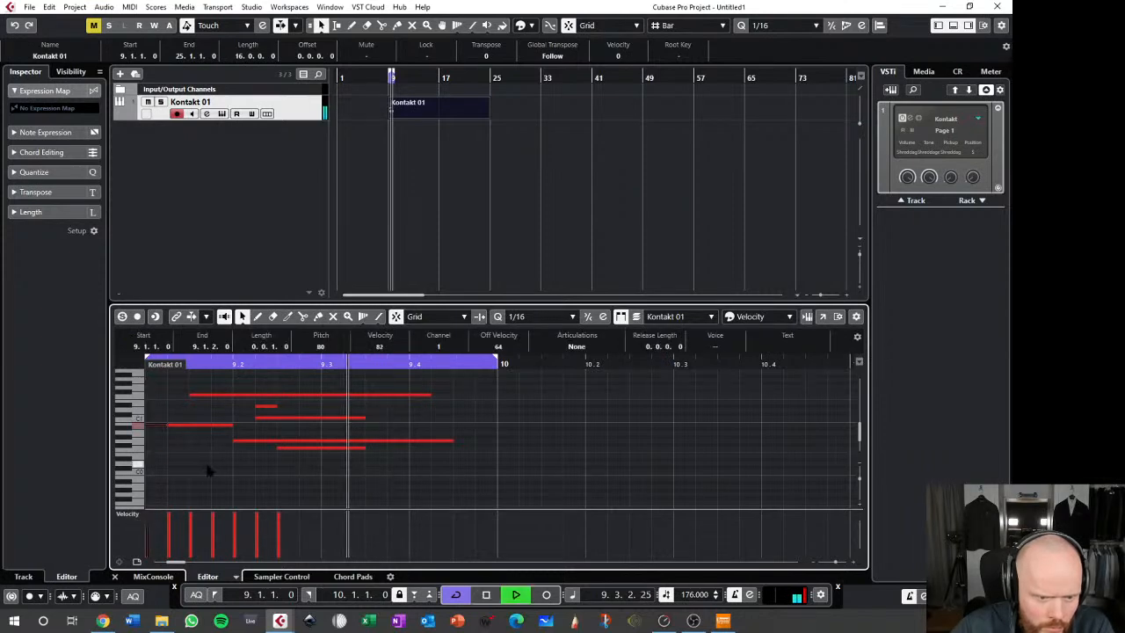
- Delete all the other notes and repeat the remaining one as nine consecutive 1/16 notes up to 9.3.2.0, checking them in playback
left_click_drag(182, 378, 572, 462)
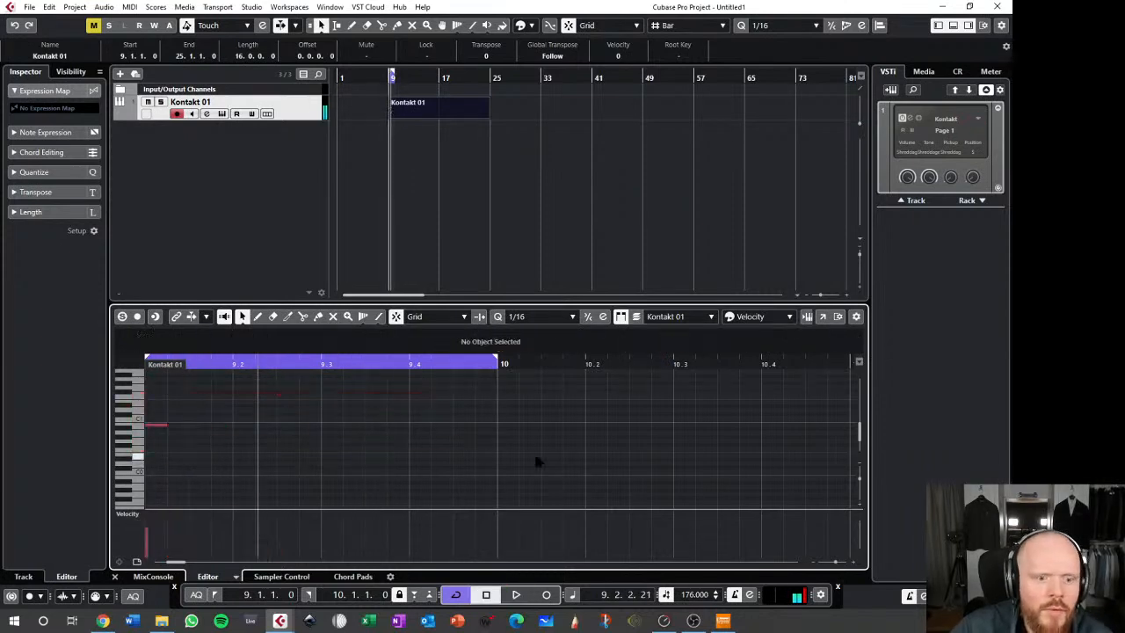
key("Delete")
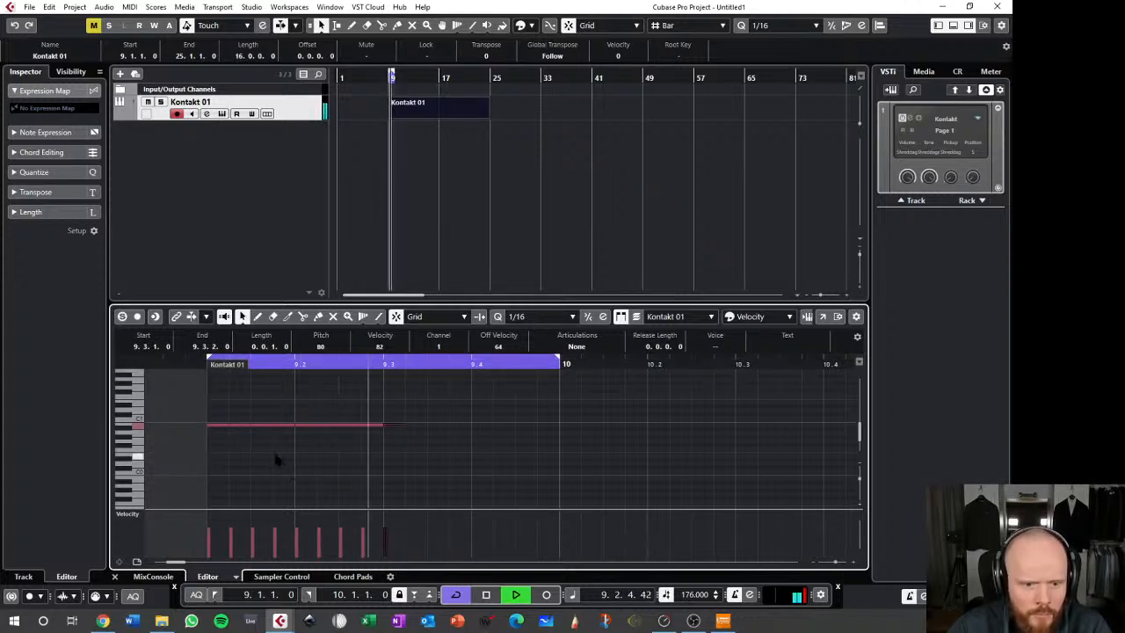
key("space")
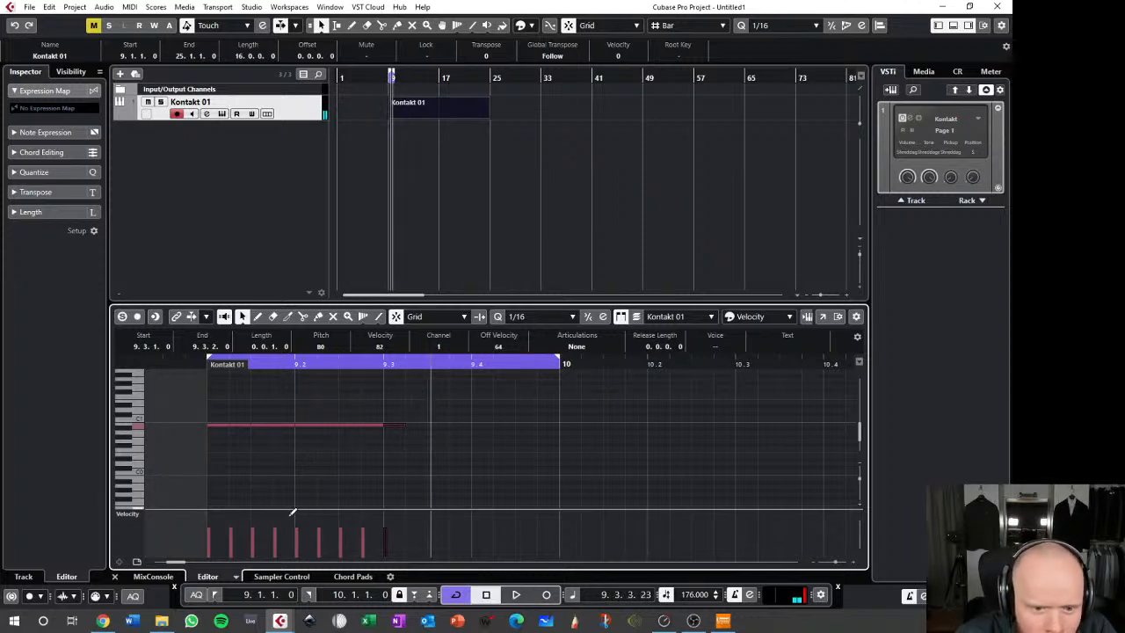
- Select all nine repeated notes and raise their velocity to about 107 during looped playback
left_click(192, 402)
key("space")
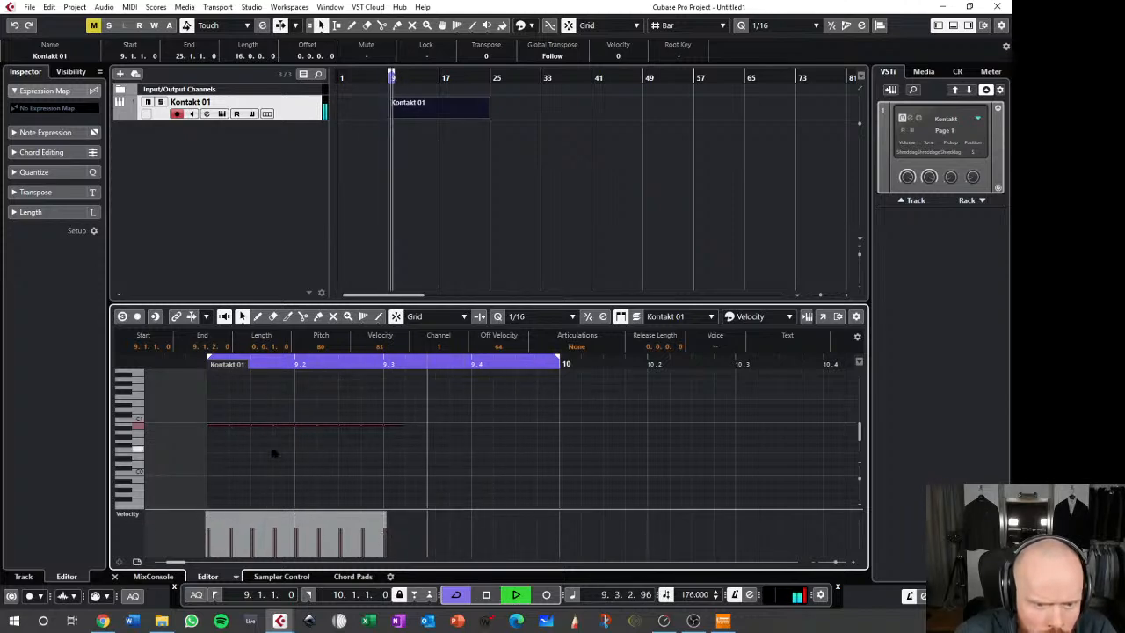
left_click_drag(299, 514, 302, 500)
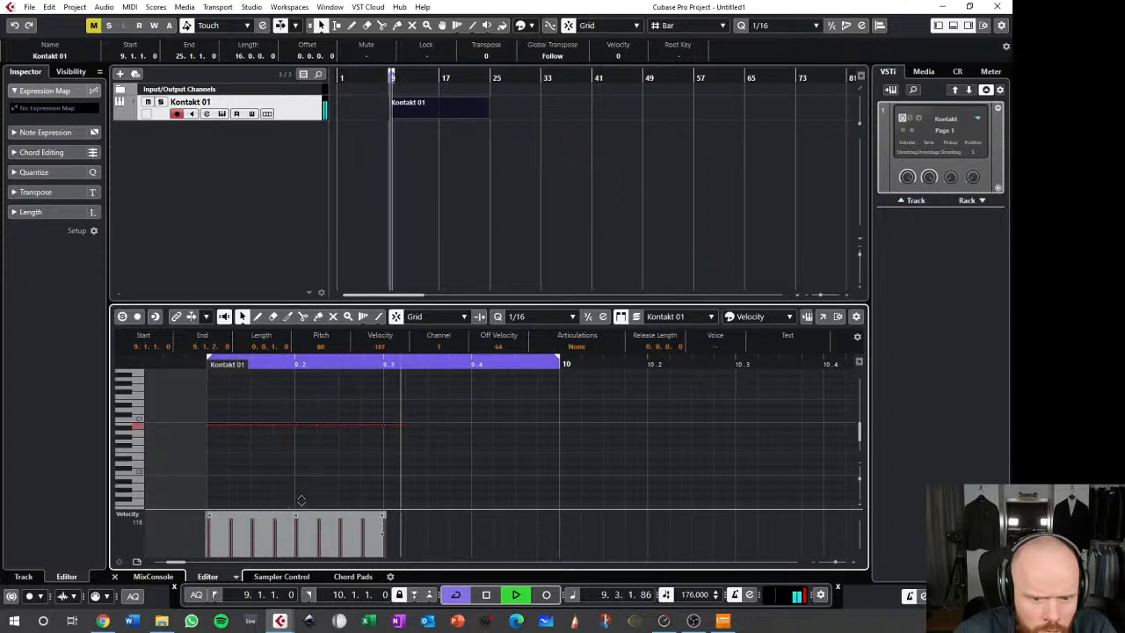
- Lower the selected notes' velocities in stages to about 18, playing the loop between changes to compare the sound
key("space")
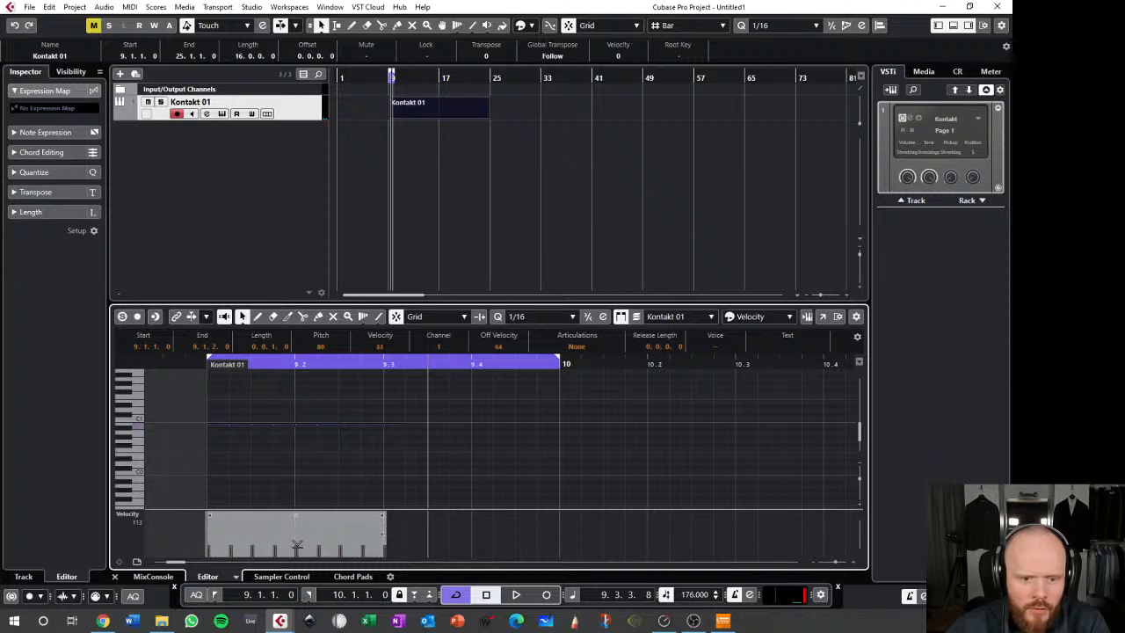
key("space")
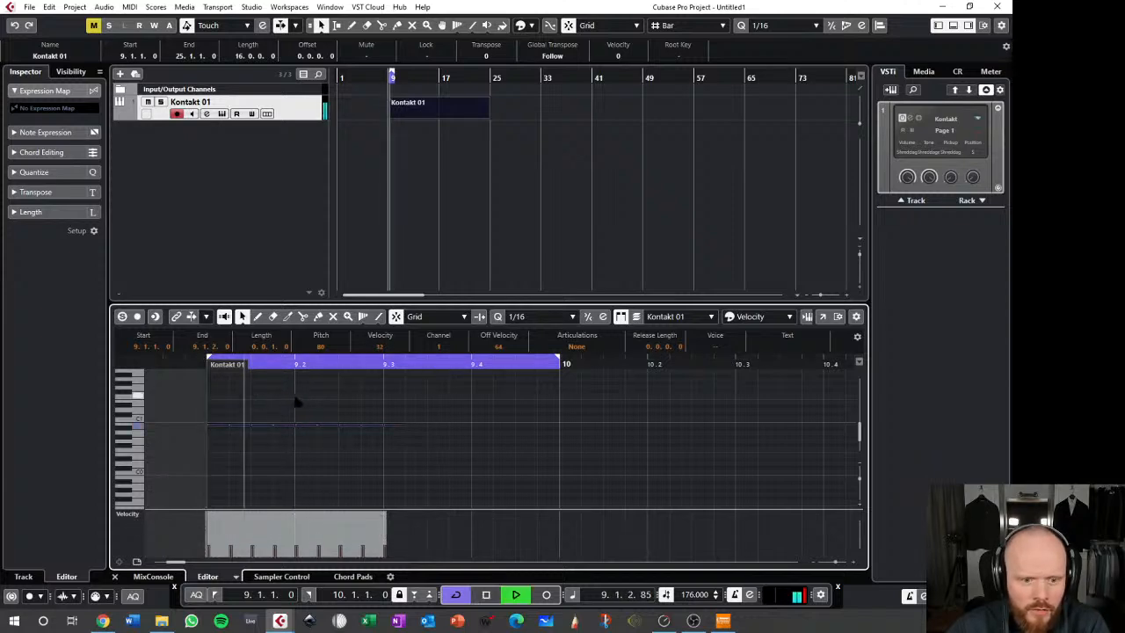
key("space")
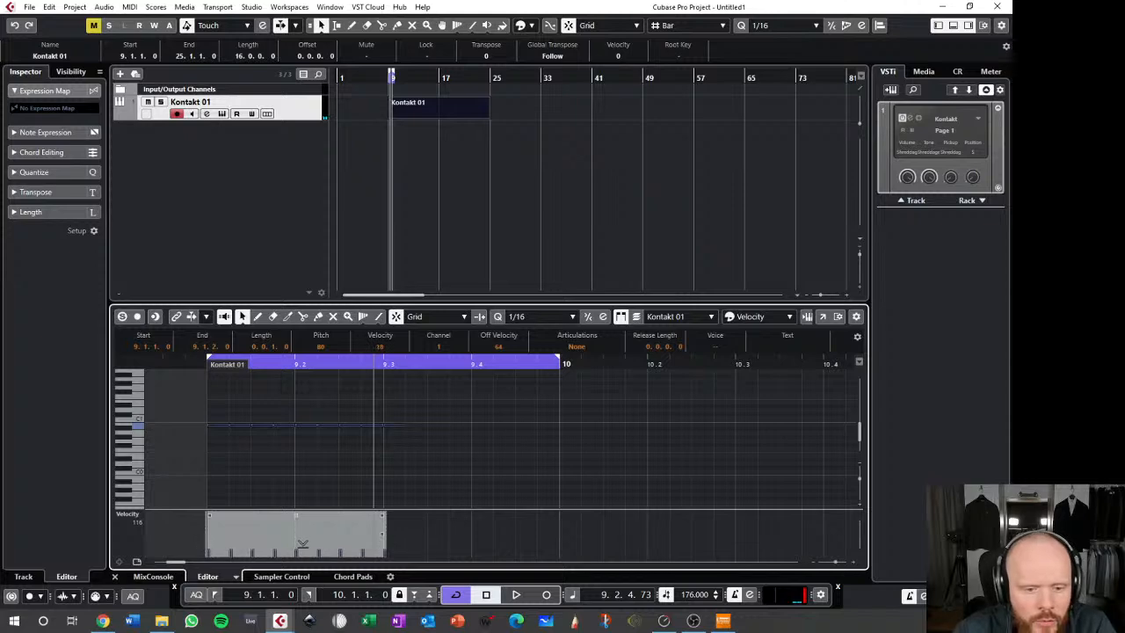
key("space")
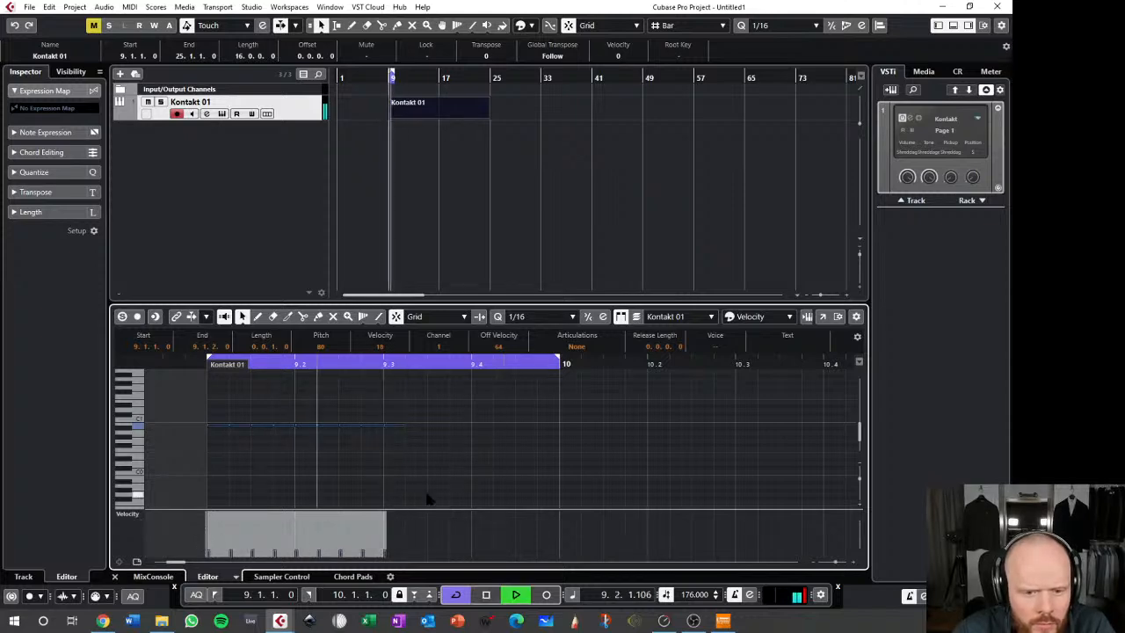
key("space")
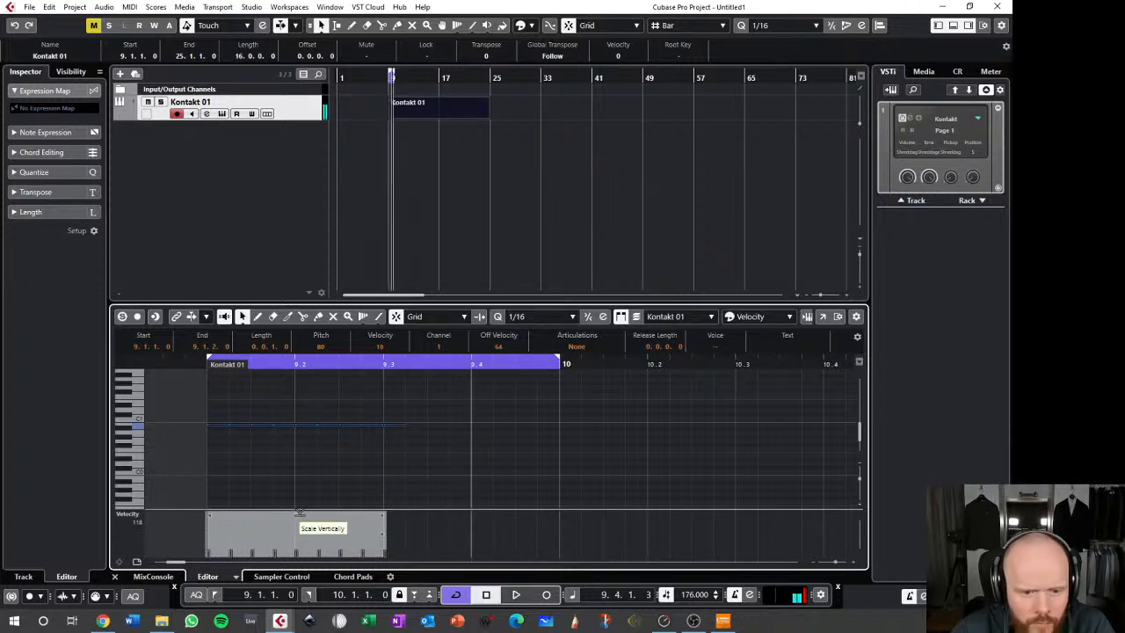
- Audition the nine notes at a velocity of about 104, reduce it to about 36, replay the loop and deselect them
left_click_drag(300, 518, 303, 387)
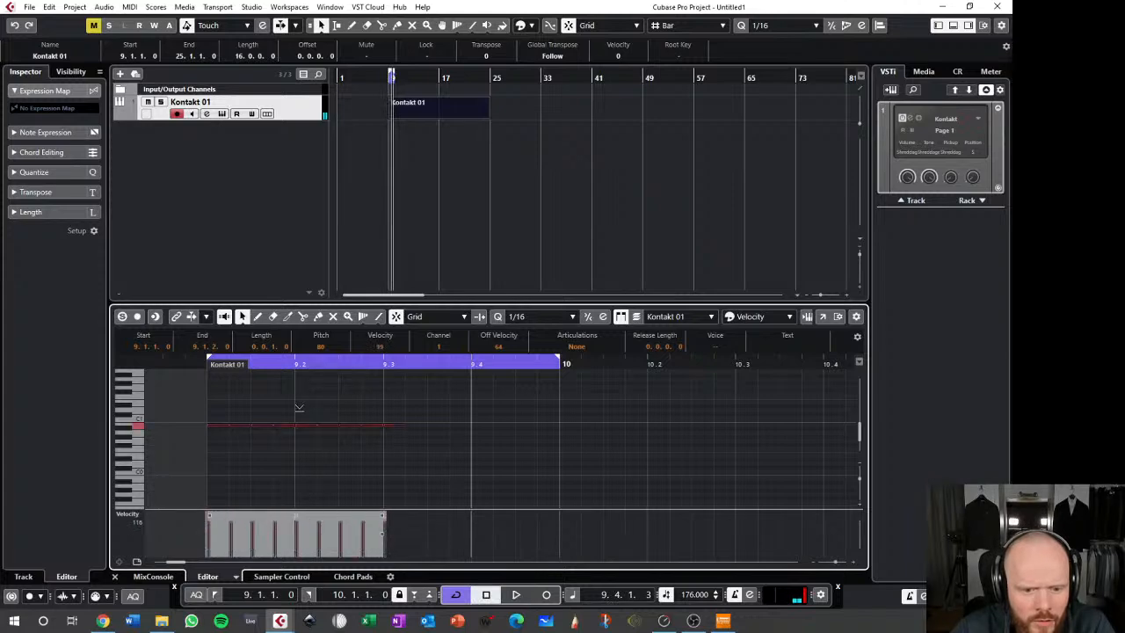
key("space")
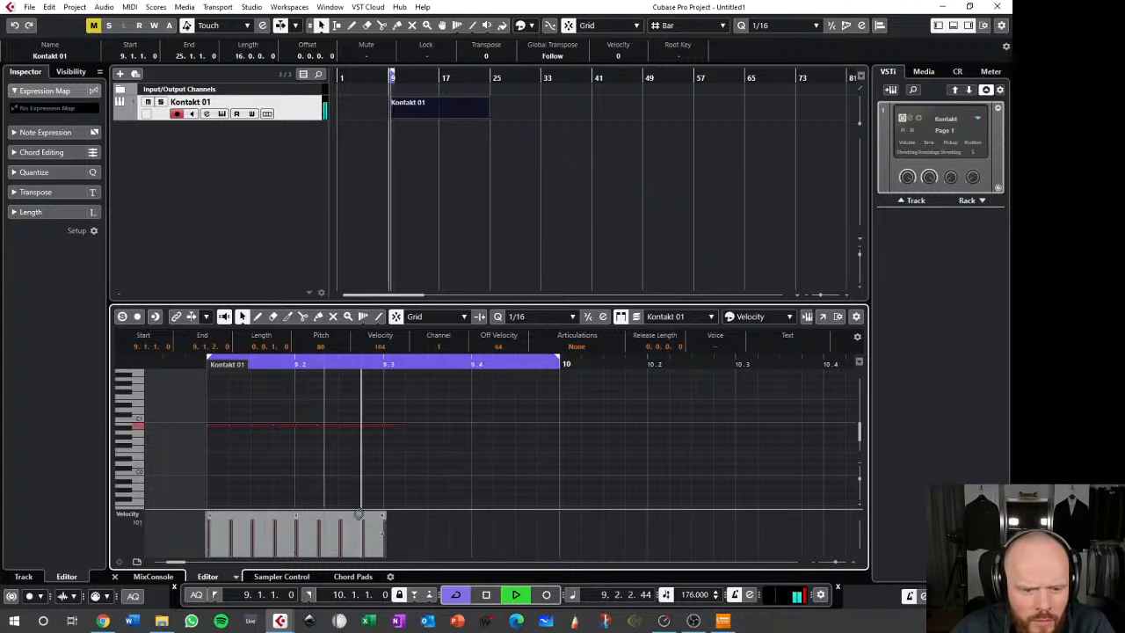
key("space")
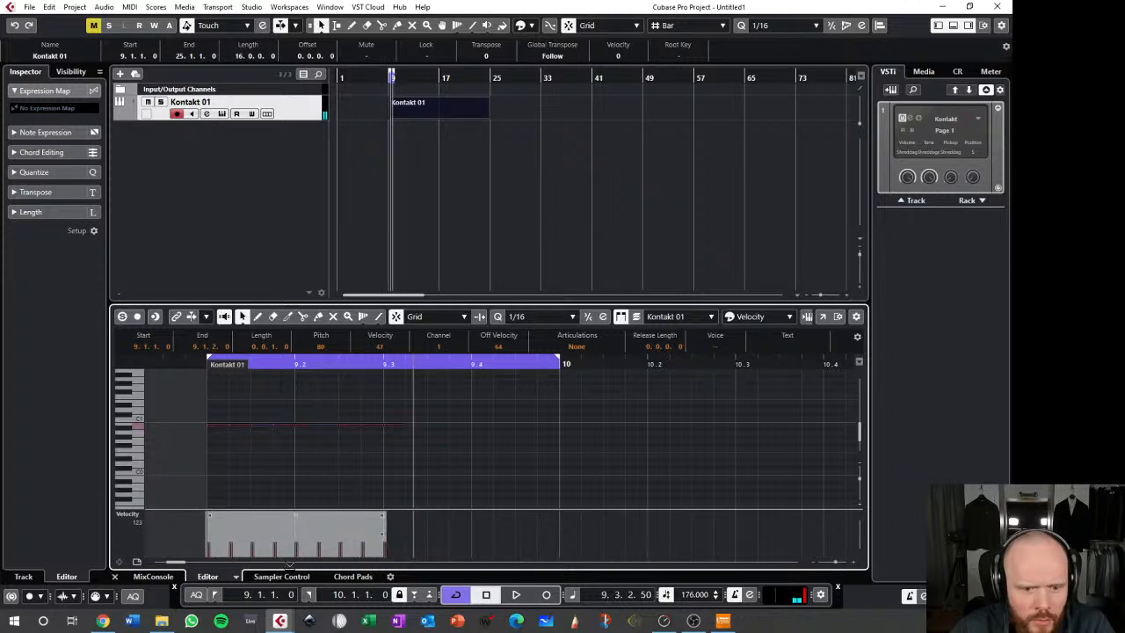
key("space")
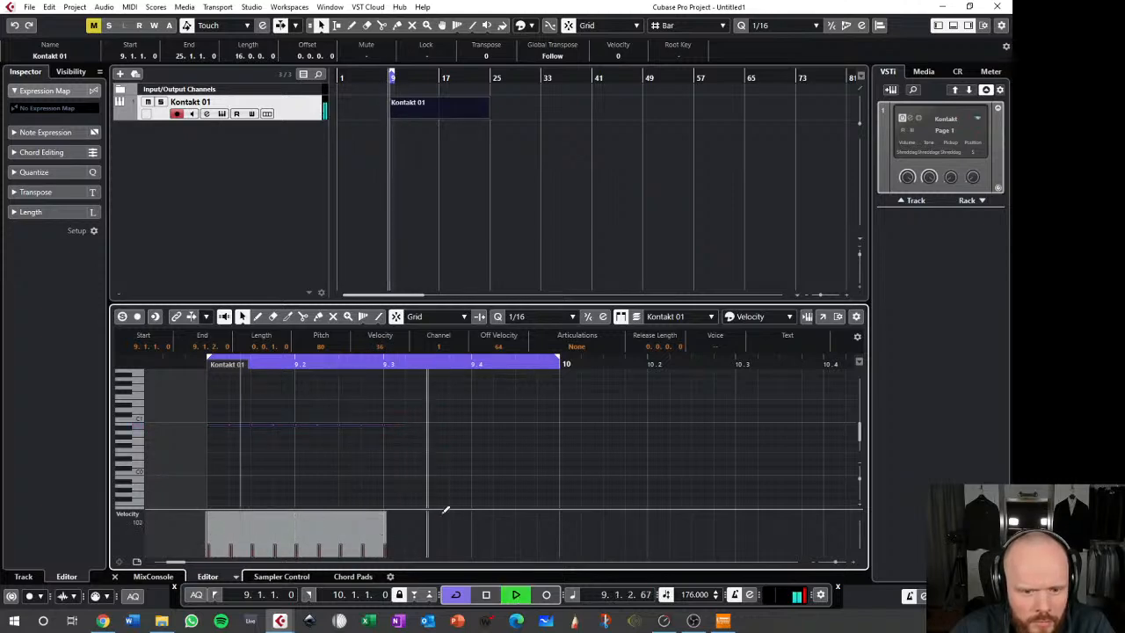
key("space")
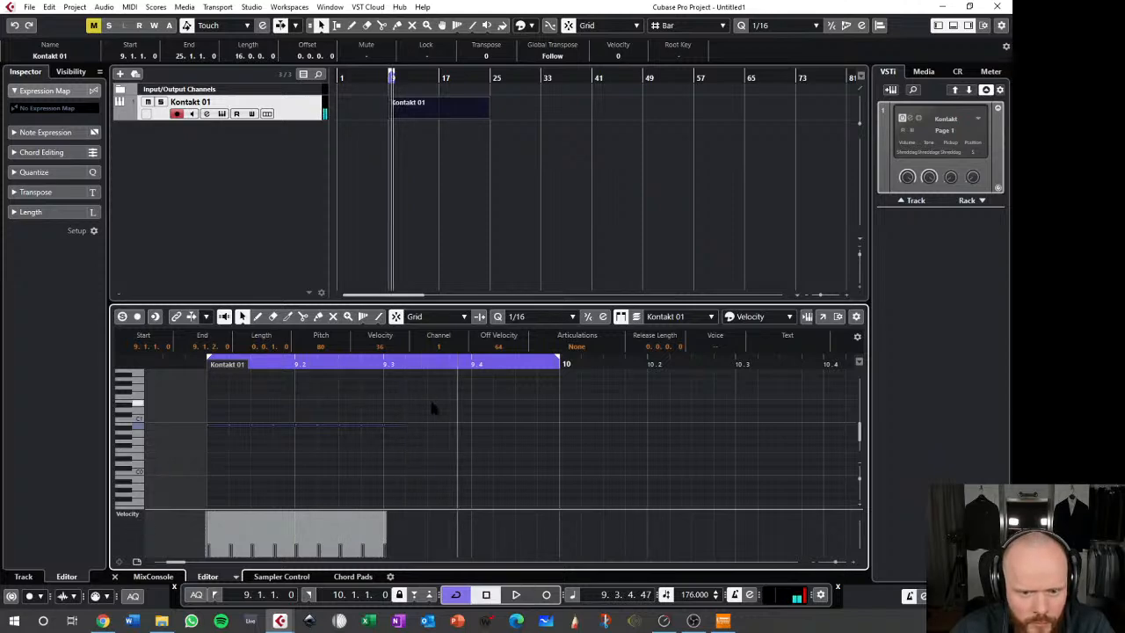
left_click(479, 399)
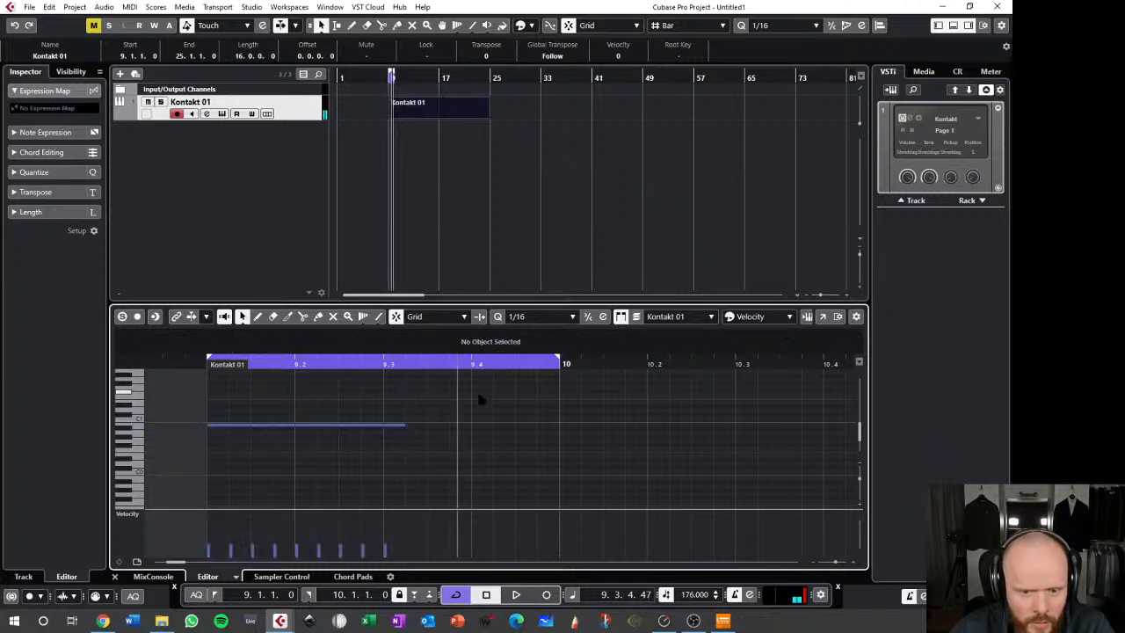
- Open the Kontakt 01 track's channel settings and load Guitar Rig 5 into the fourth insert slot
left_click(208, 117)
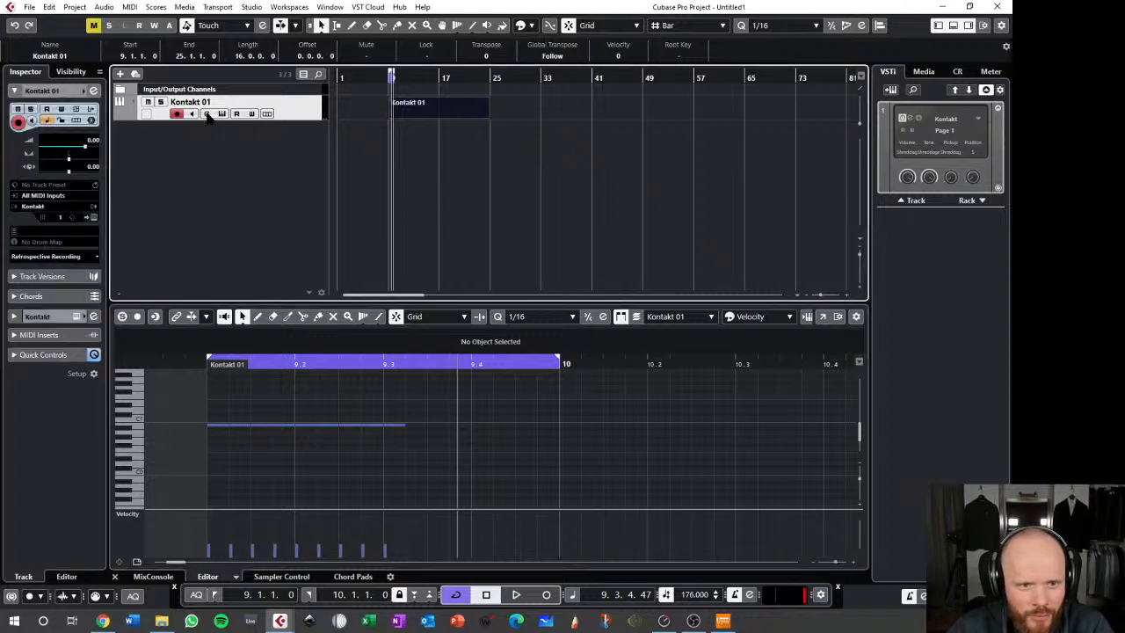
left_click(208, 116)
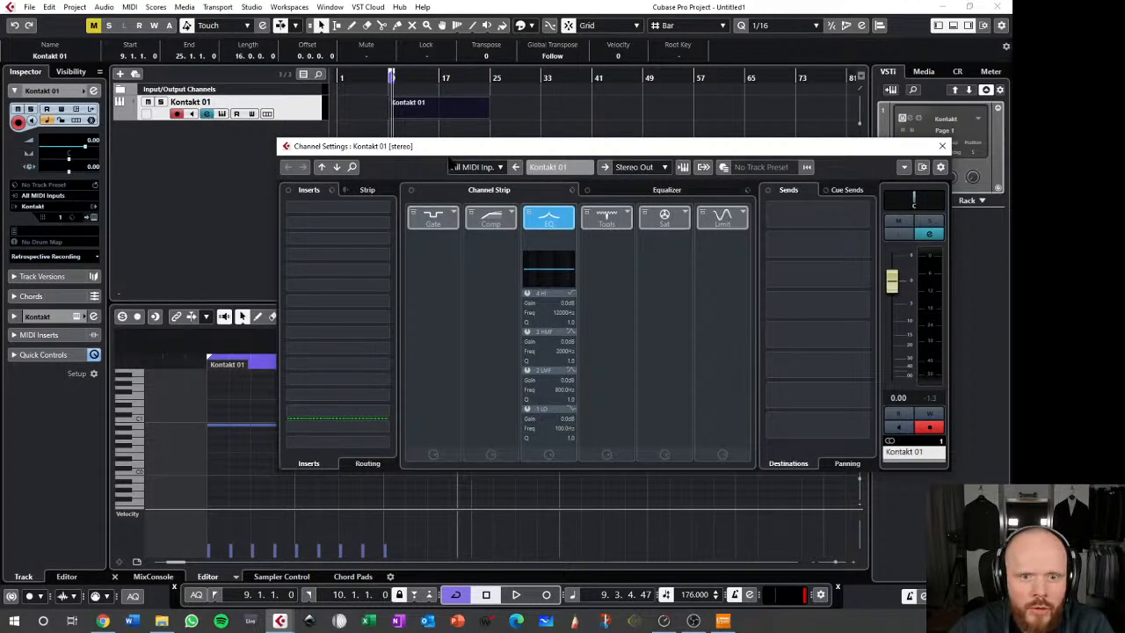
left_click_drag(441, 150, 297, 154)
left_click(173, 258)
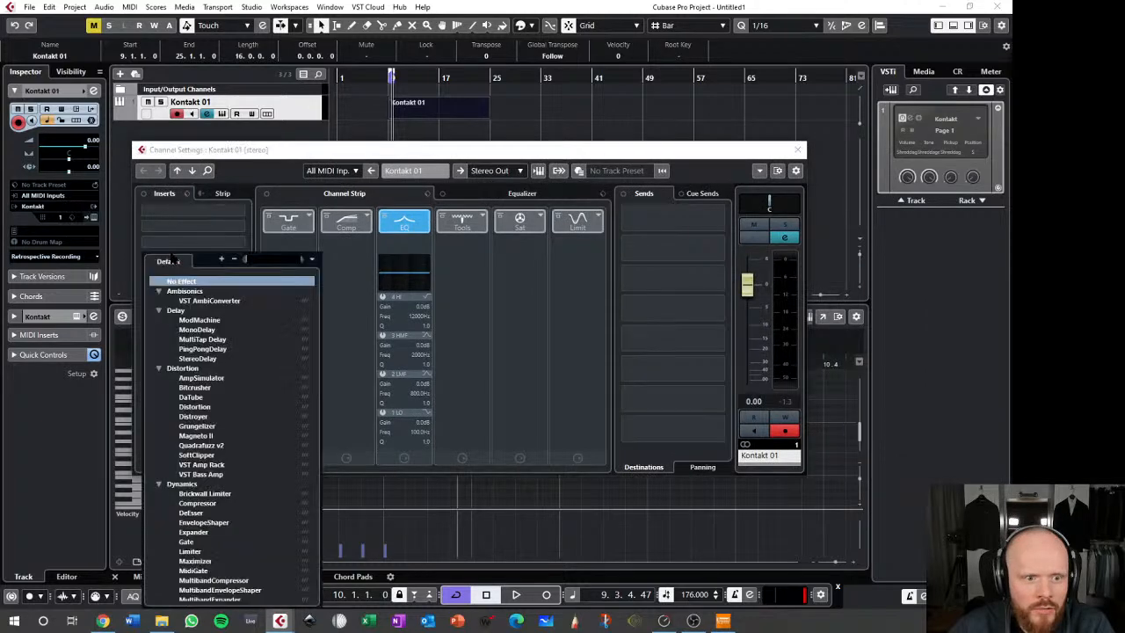
scroll(229, 536, "down", 10)
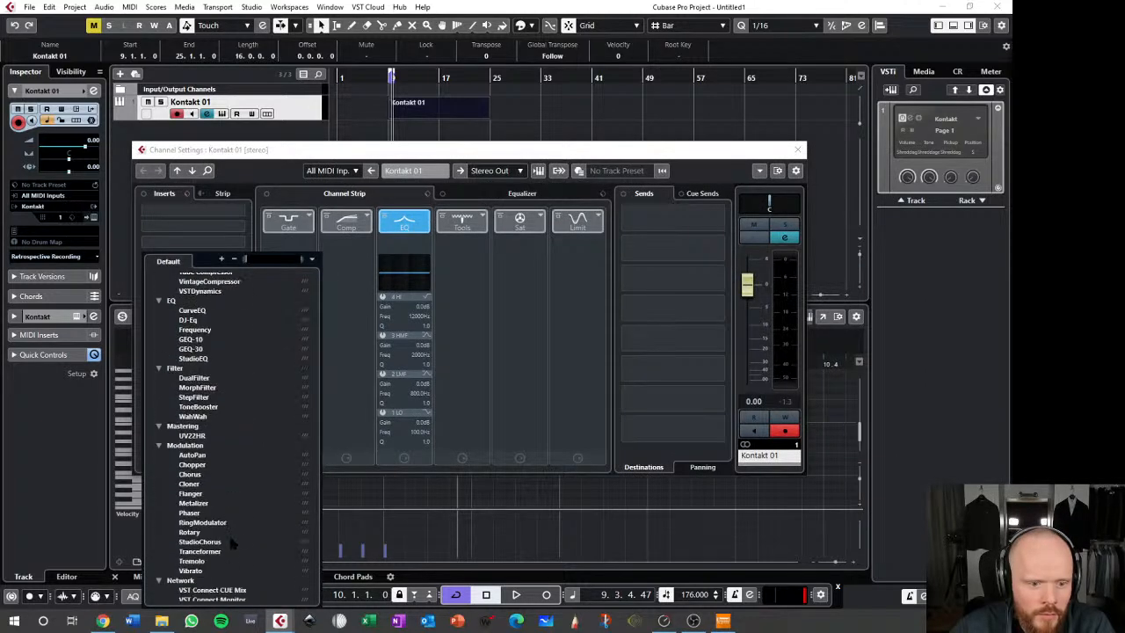
scroll(226, 521, "down", 6)
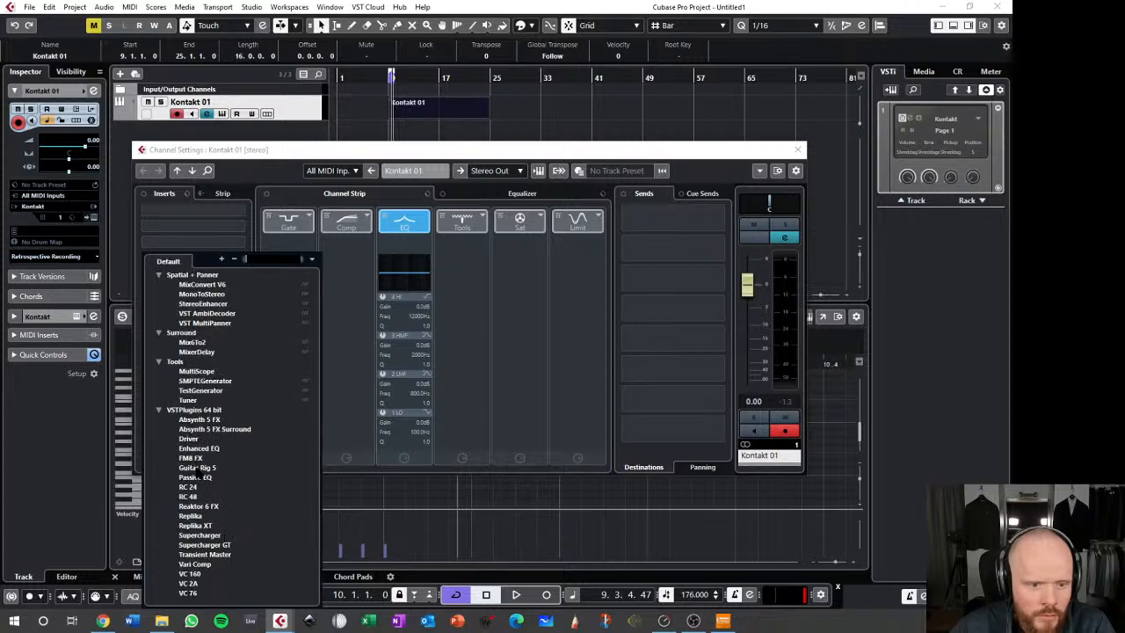
left_click(199, 468)
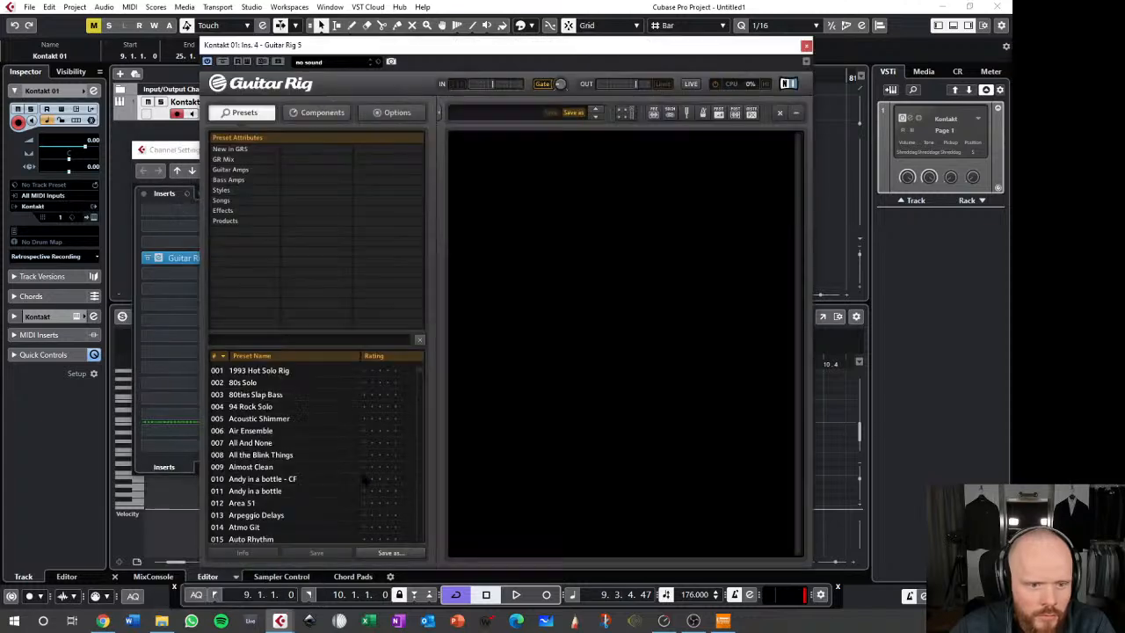
- Filter the Guitar Rig presets by the Metal style, compare Puppetmaster with Heavy 800 during playback, and load Puppetmaster
left_click(230, 191)
left_click(303, 220)
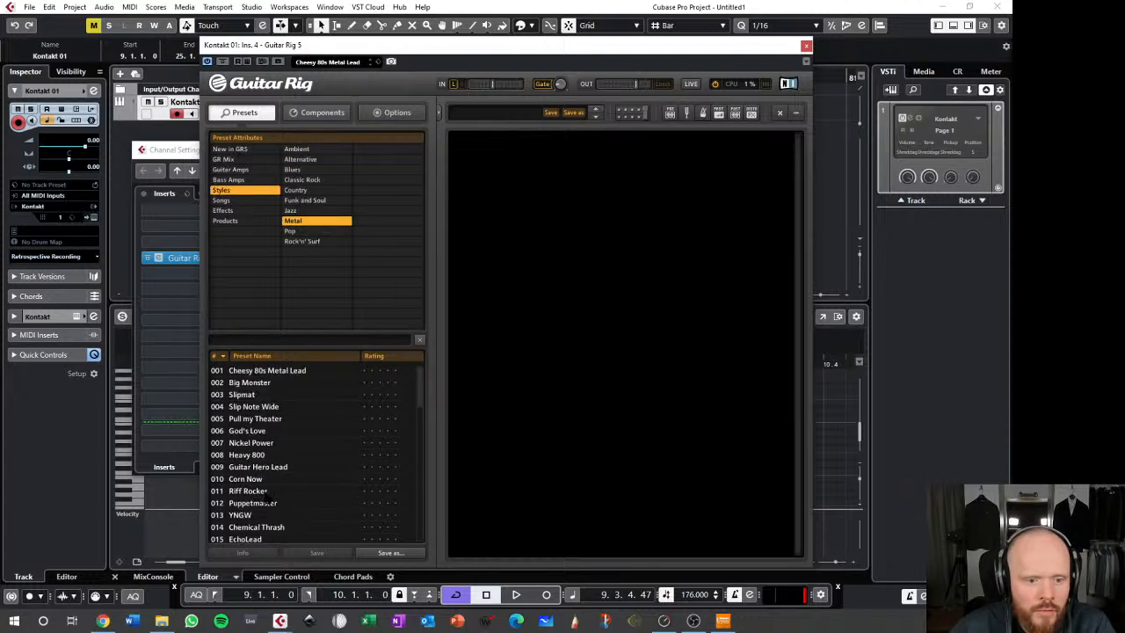
left_click(252, 502)
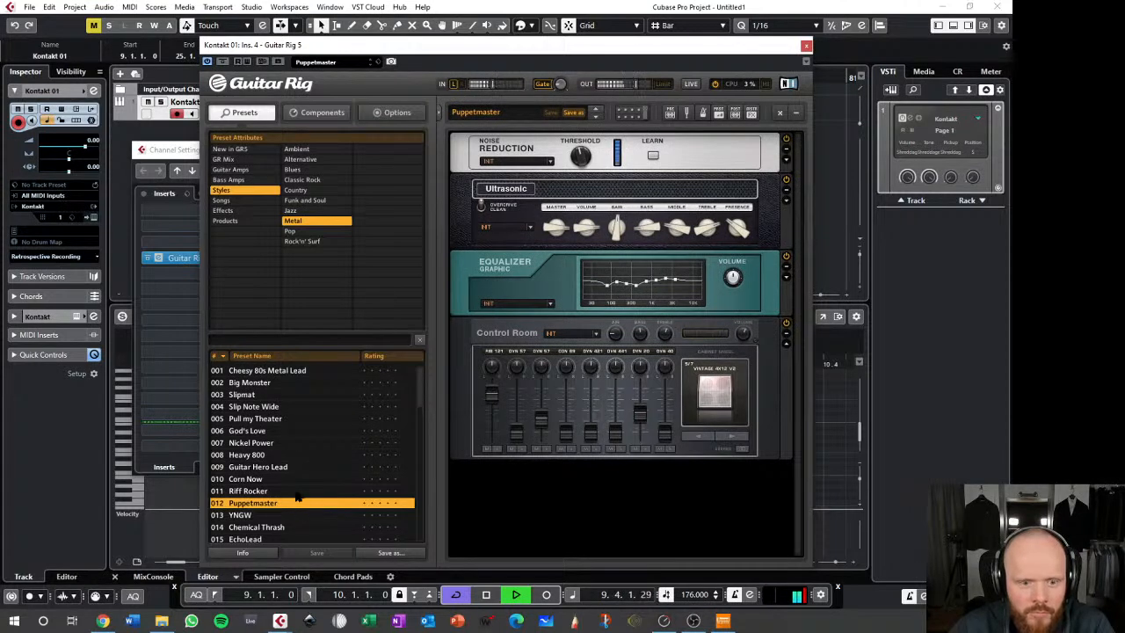
left_click(268, 456)
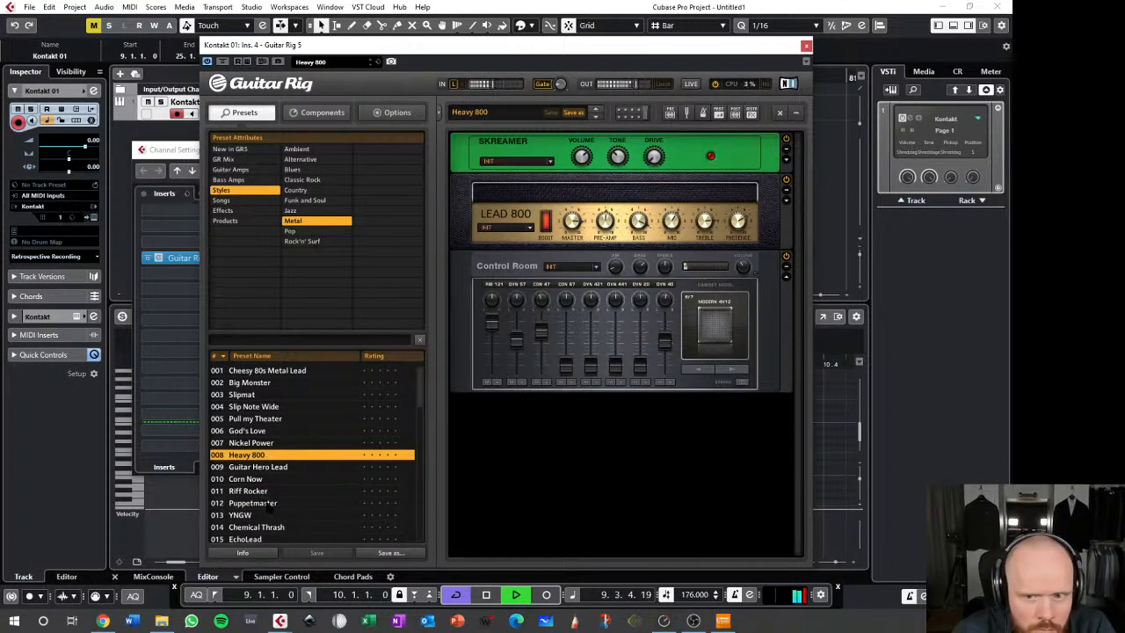
left_click(273, 503)
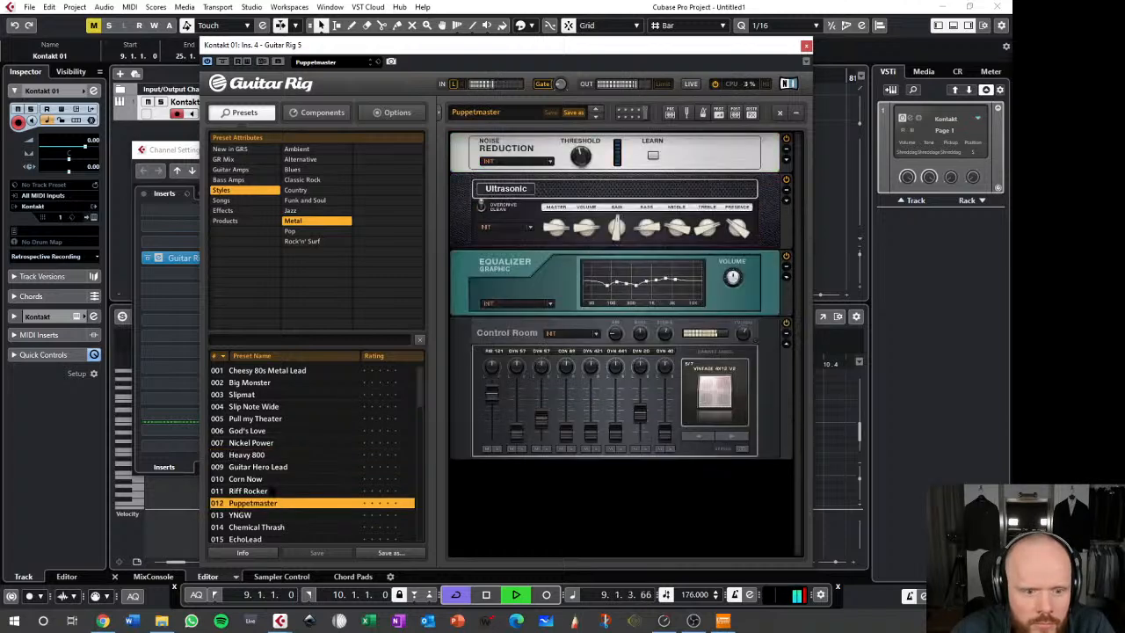
- Close the Guitar Rig 5 and channel settings windows and stop the loop playback
left_click(806, 47)
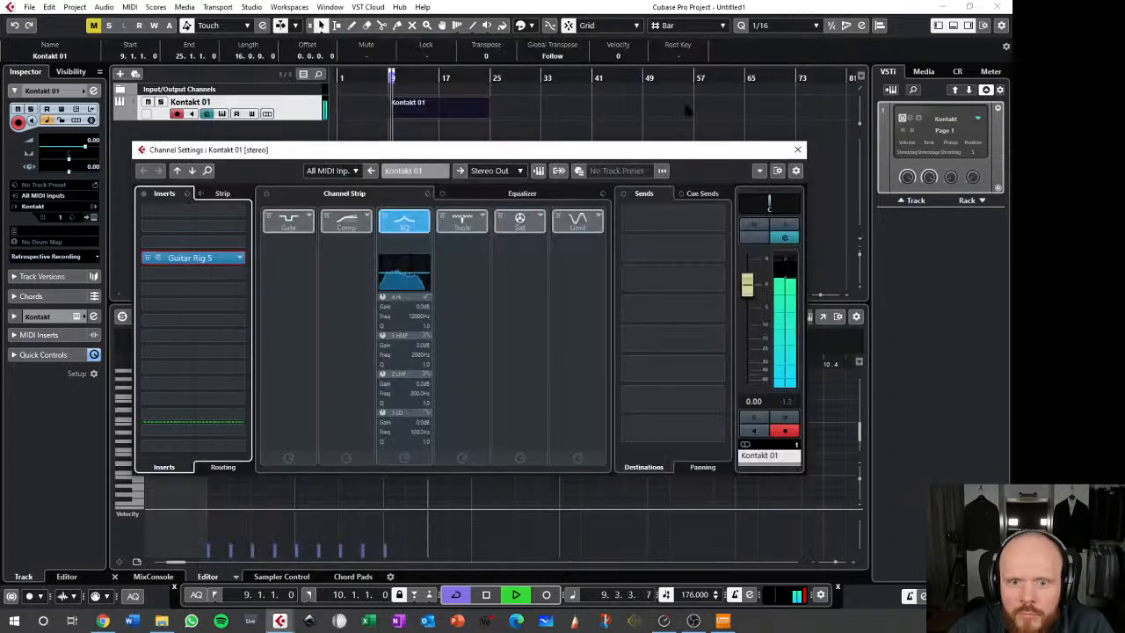
left_click(798, 150)
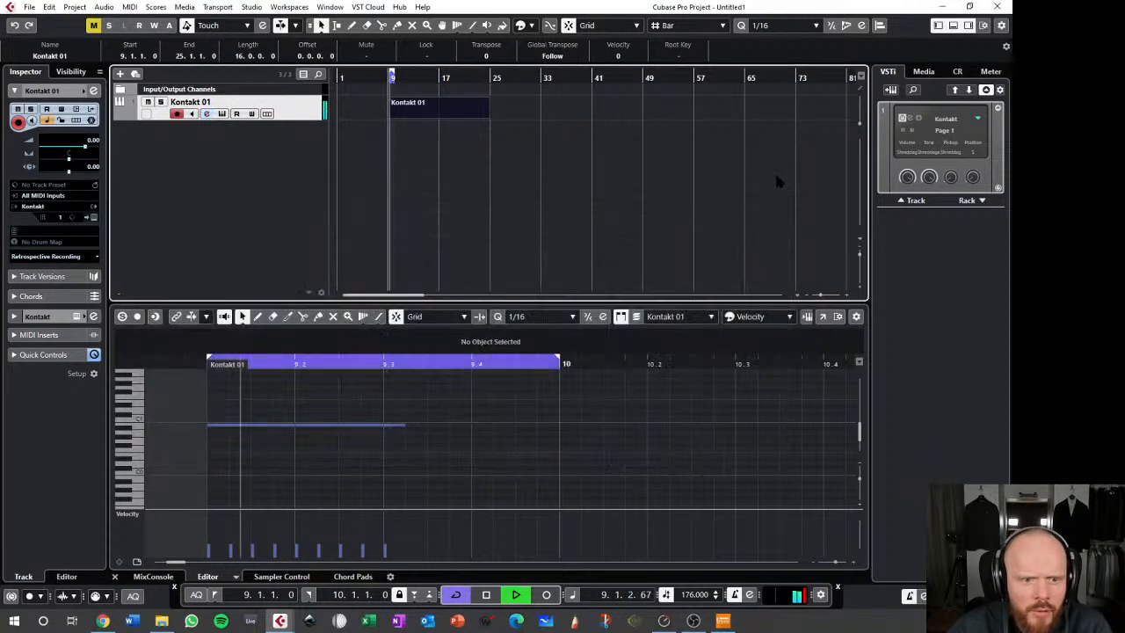
key("space")
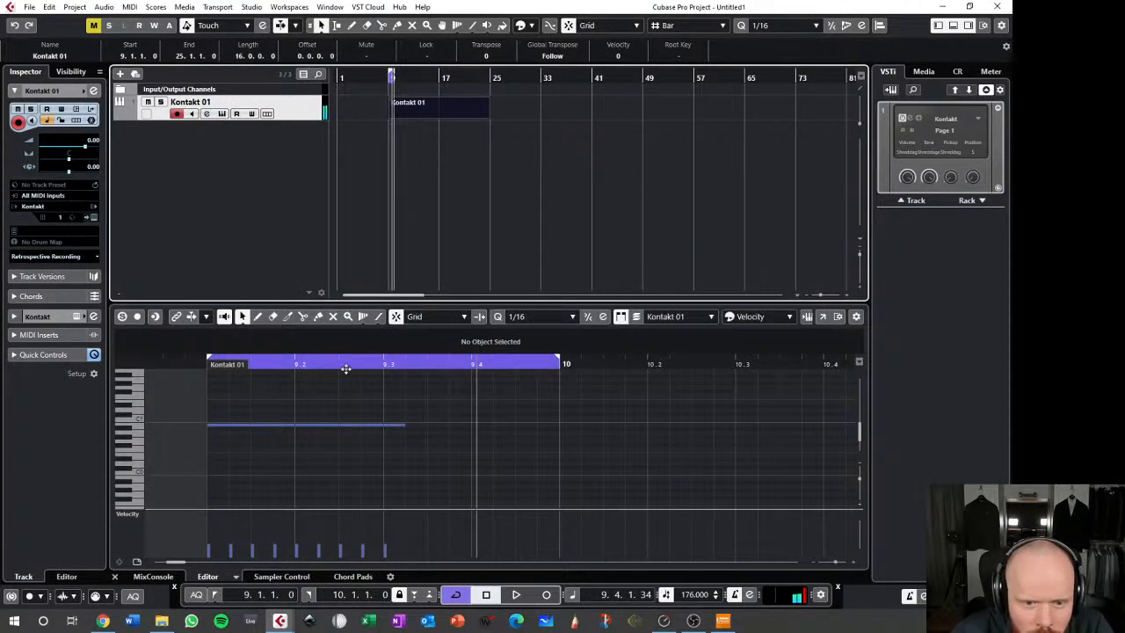
- Audition the nine riff notes at a velocity of about 85, reduce them to 37 during playback and stop
left_click_drag(489, 459, 186, 394)
key("space")
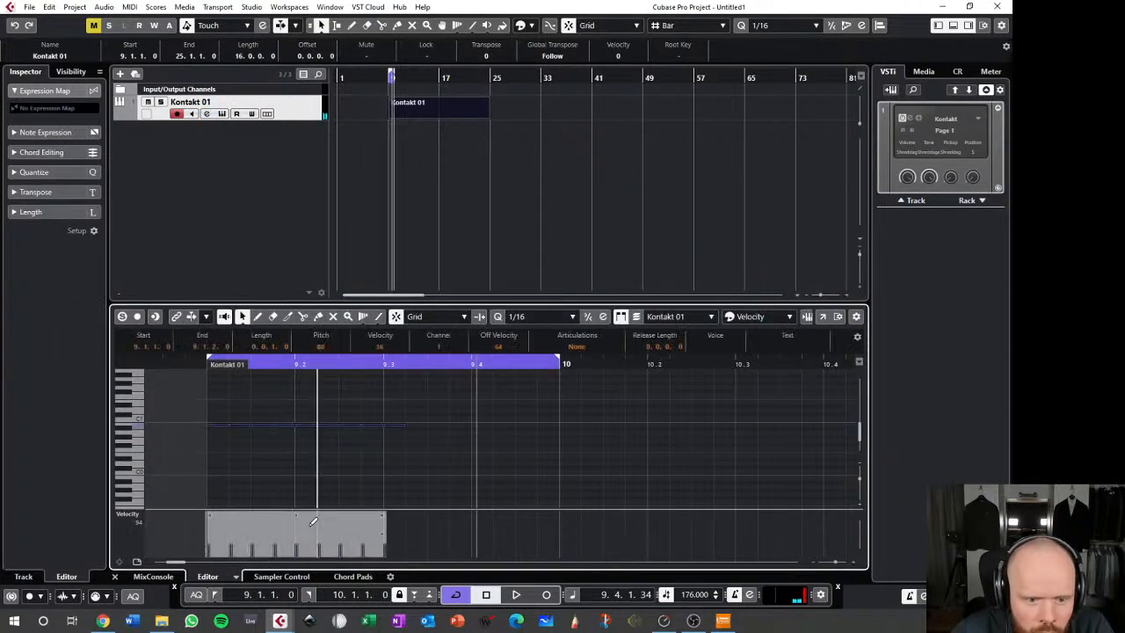
left_click_drag(297, 512, 303, 408)
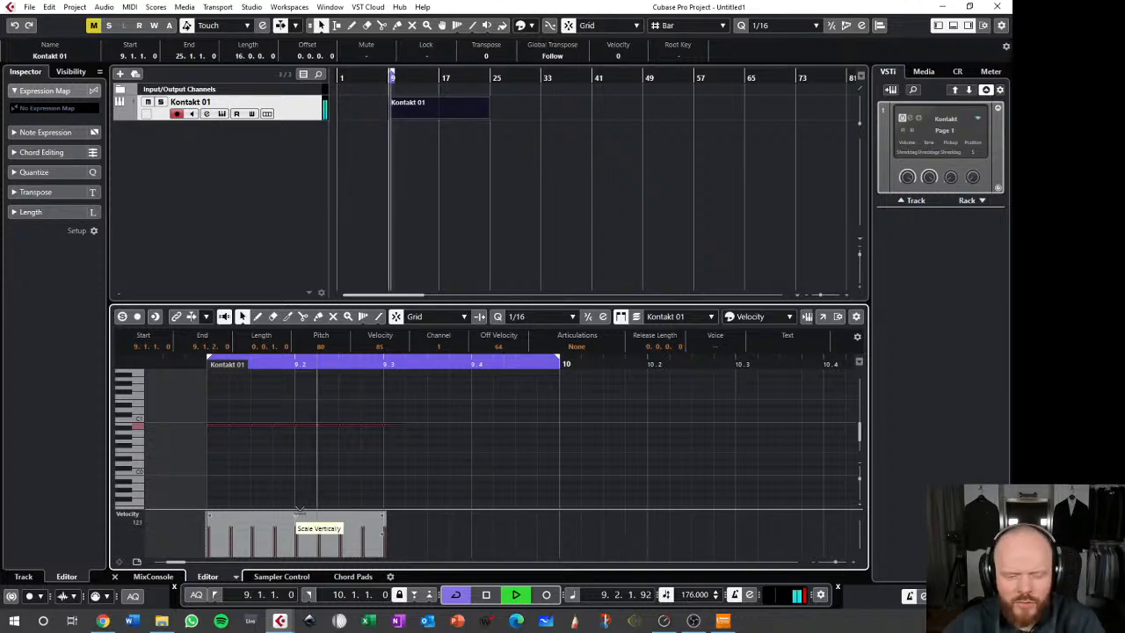
left_click_drag(300, 508, 294, 549)
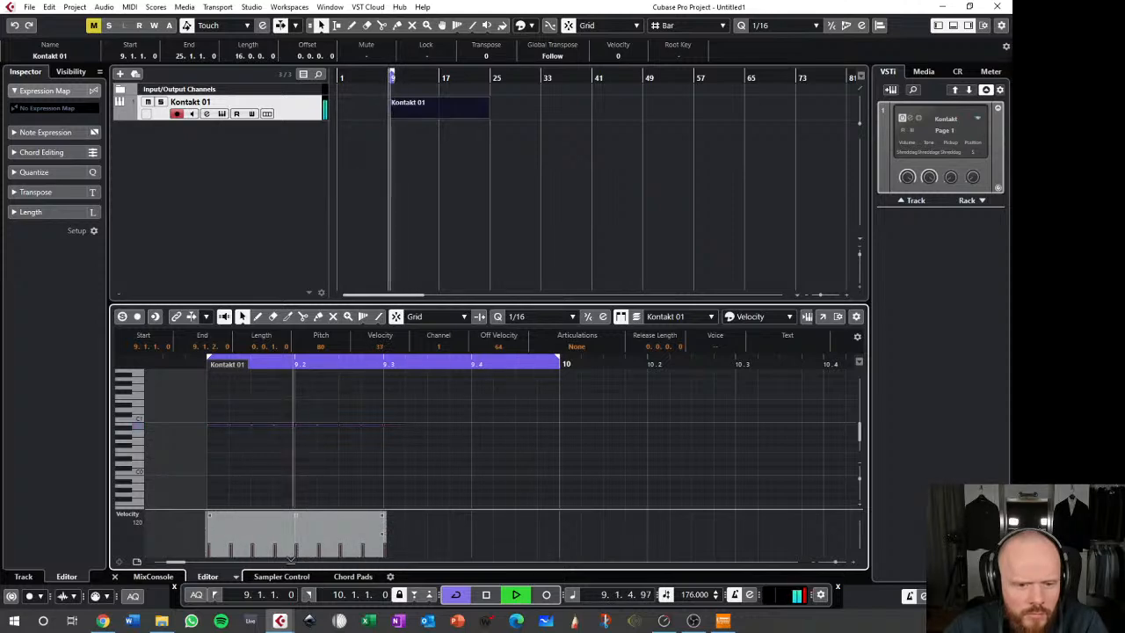
key("space")
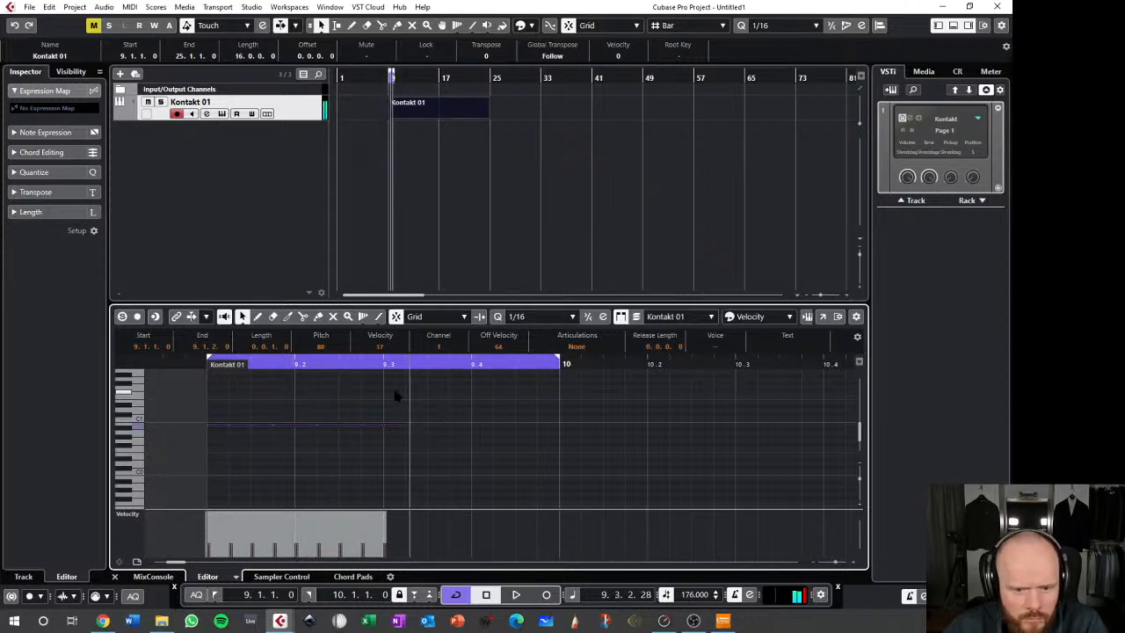
- Accent the riff's last note at 9.3.1, trying a velocity of 108 during playback and settling on 77
left_click(395, 425)
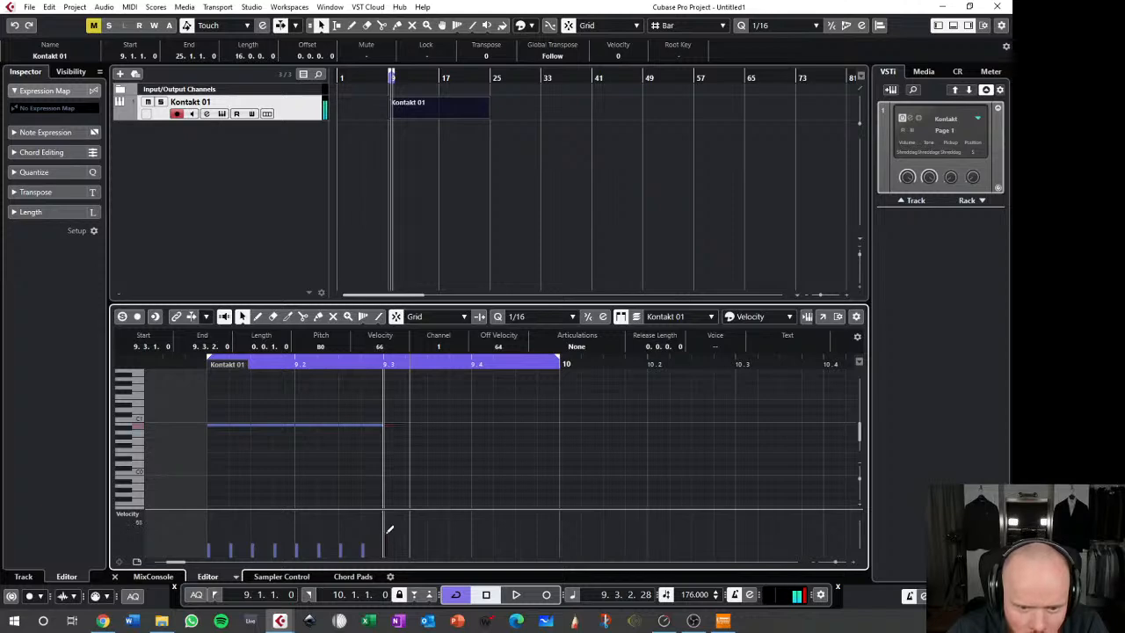
key("space")
left_click(385, 521)
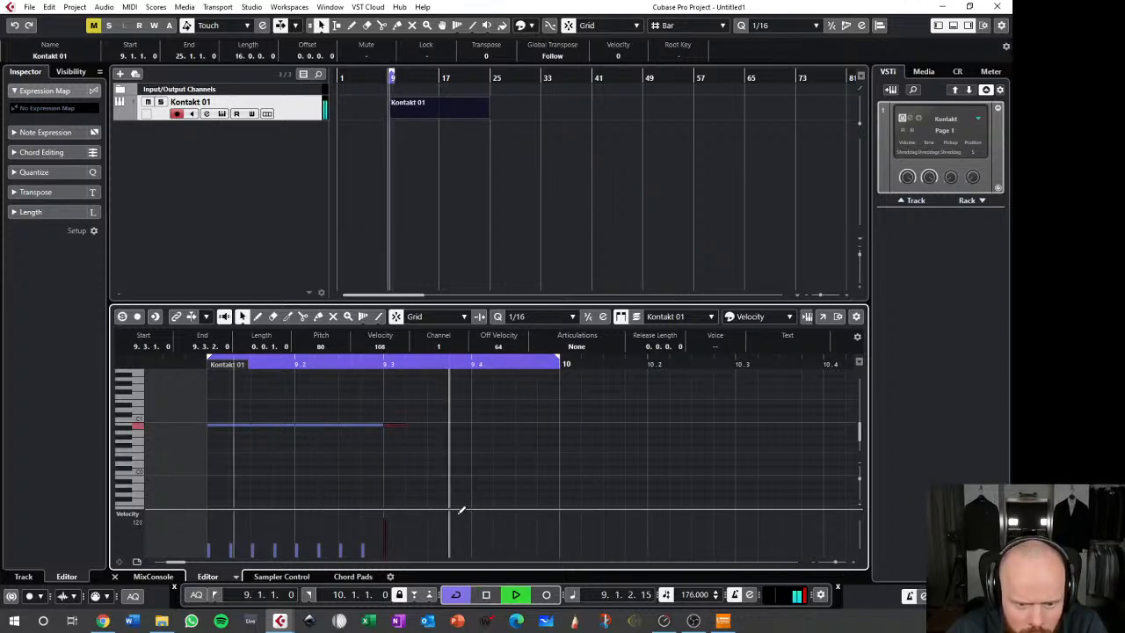
mouse_move(400, 524)
left_mouse_down()
mouse_move(388, 529)
mouse_move(399, 522)
left_mouse_up()
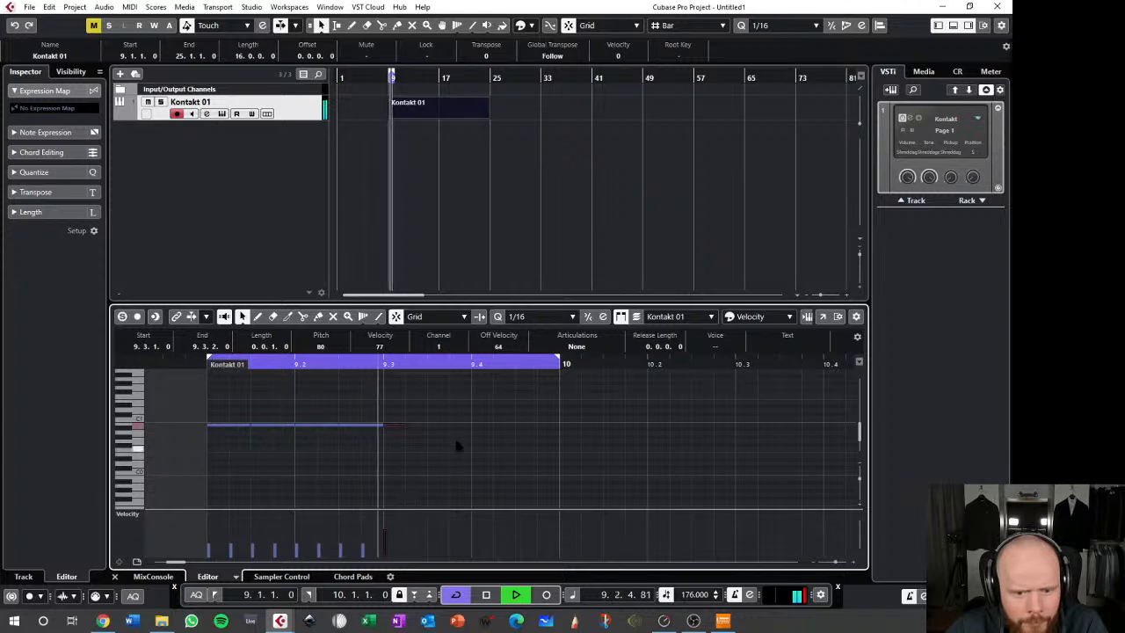
key("space")
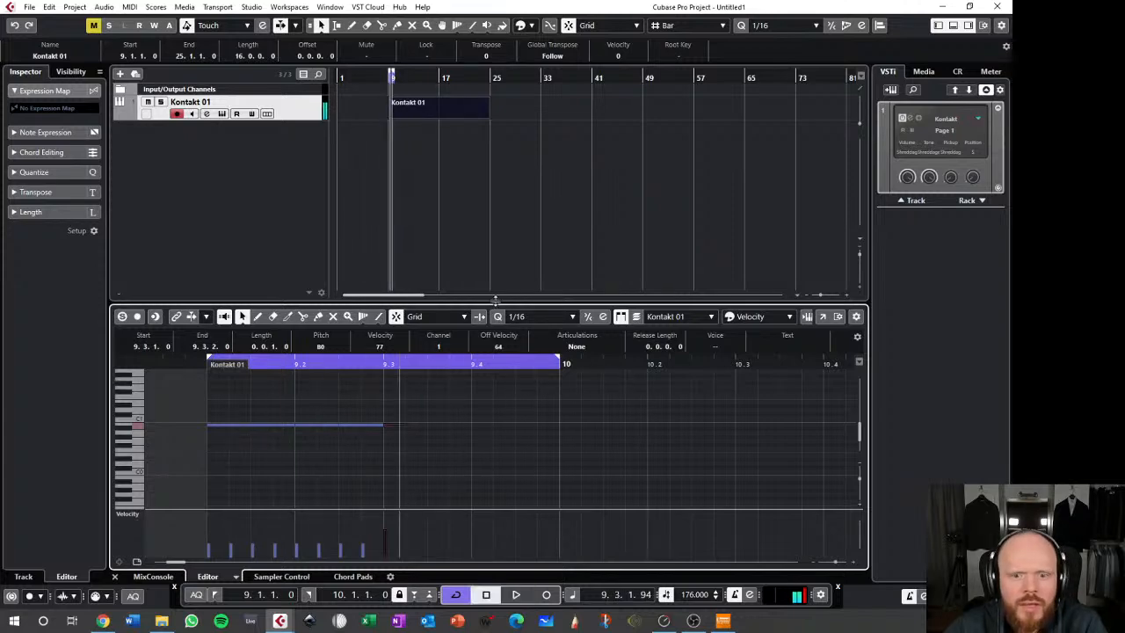
- Duplicate the nine-note riff and move the copy to start at 10.1.1
left_click(605, 385)
left_click(483, 125)
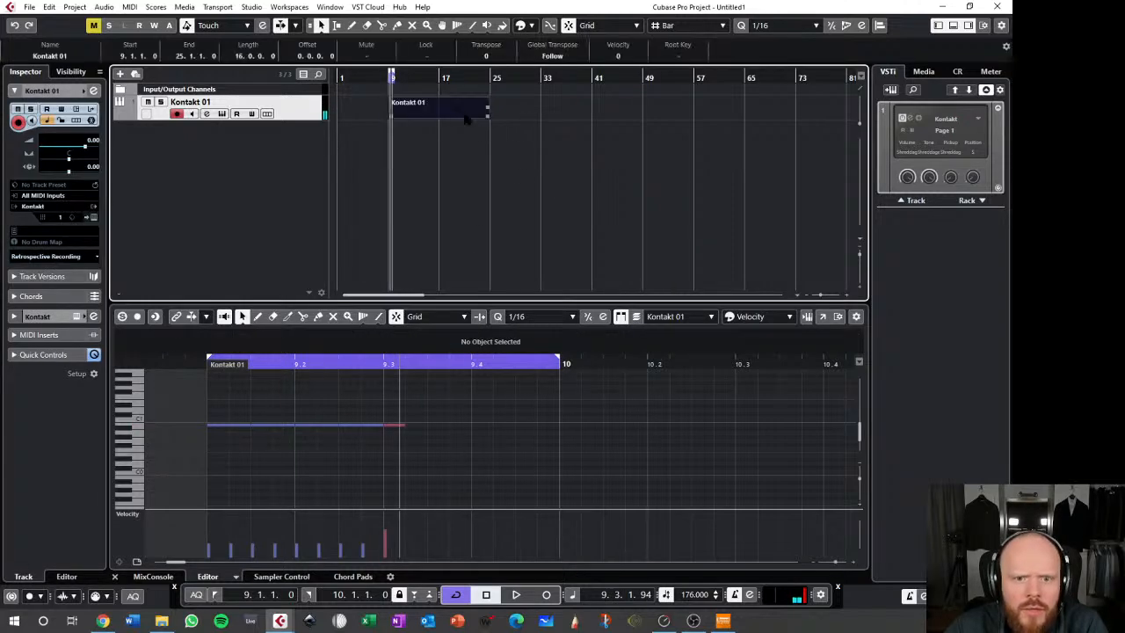
left_click_drag(473, 403, 227, 452)
key("ctrl+d")
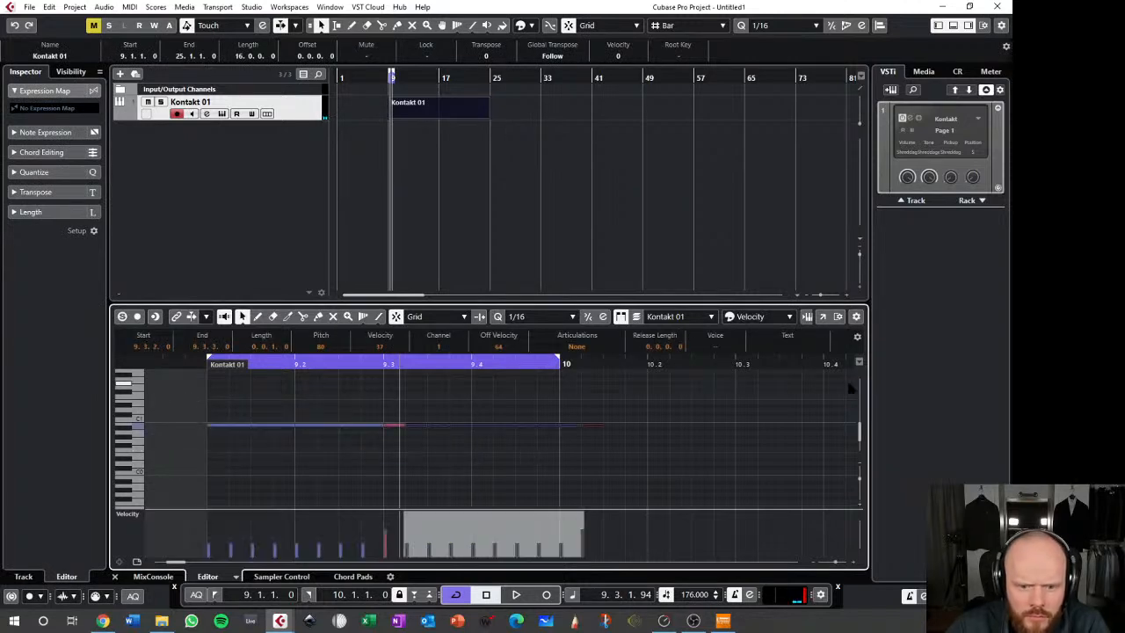
left_click(851, 387)
left_click_drag(436, 408, 226, 459)
key("ctrl+d")
key("ctrl+Right")
key("ctrl+Right")
key("ctrl+Right")
key("ctrl+Right")
key("ctrl+Right")
key("ctrl+Right")
key("ctrl+Right")
key("ctrl+Right")
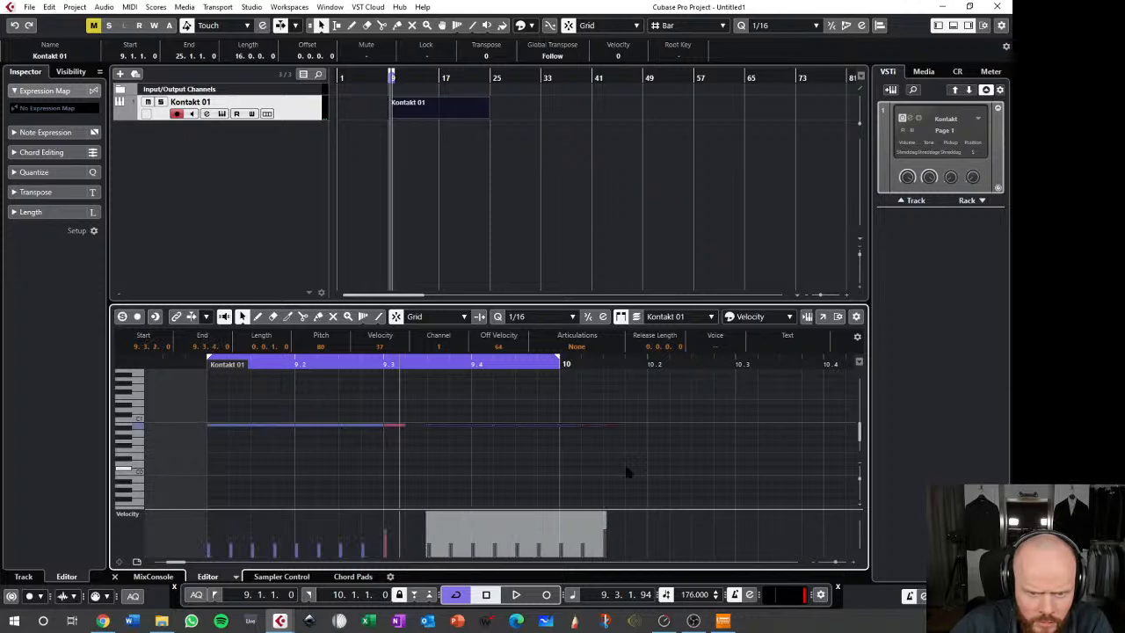
- Extend the loop end to just past bar 12 and play the two riff groups
left_click_drag(580, 364, 843, 362)
key("space")
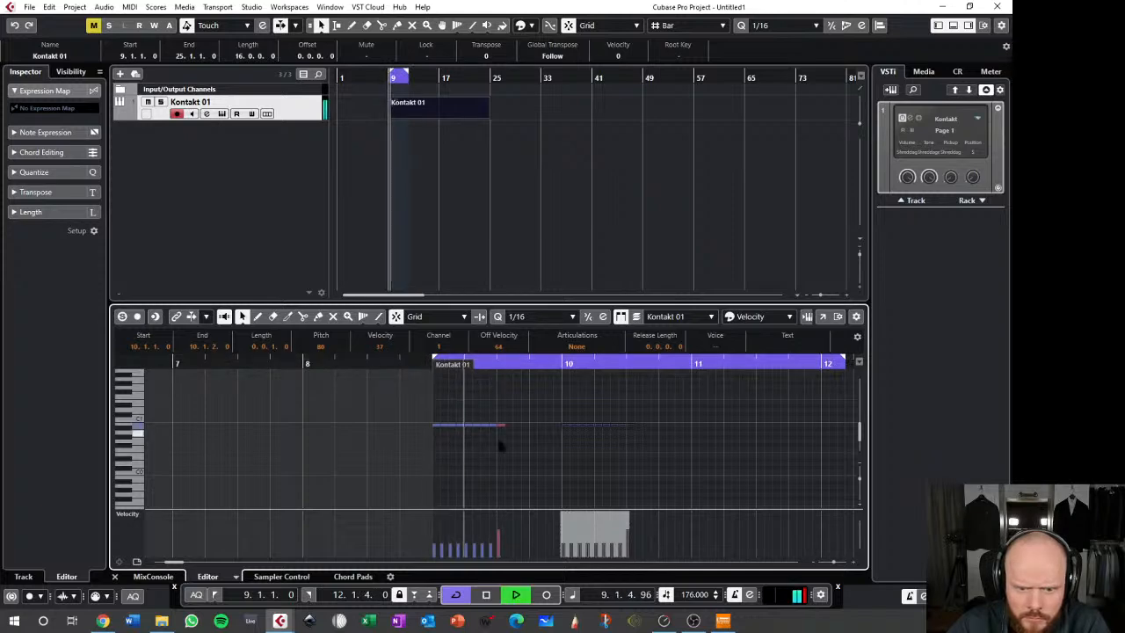
scroll(501, 439, "right", 3)
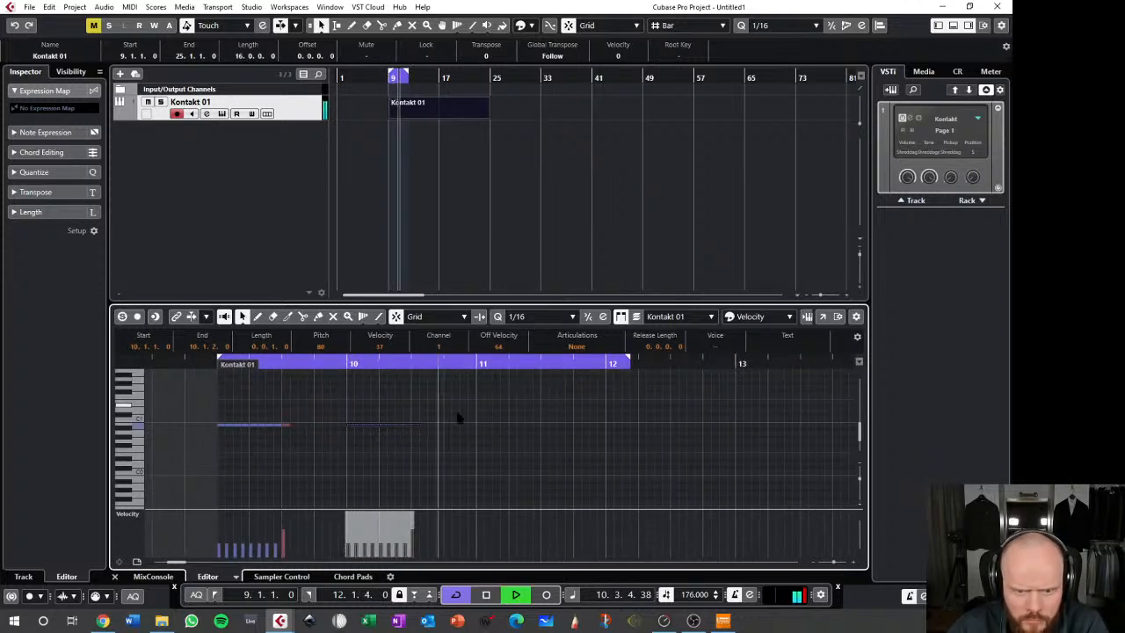
key("space")
- Duplicate the second riff group, shift the copy to start at 10.4.1 and play the sequence from the beginning
key("ctrl+d")
key("ctrl+Right")
key("ctrl+Right")
key("ctrl+Right")
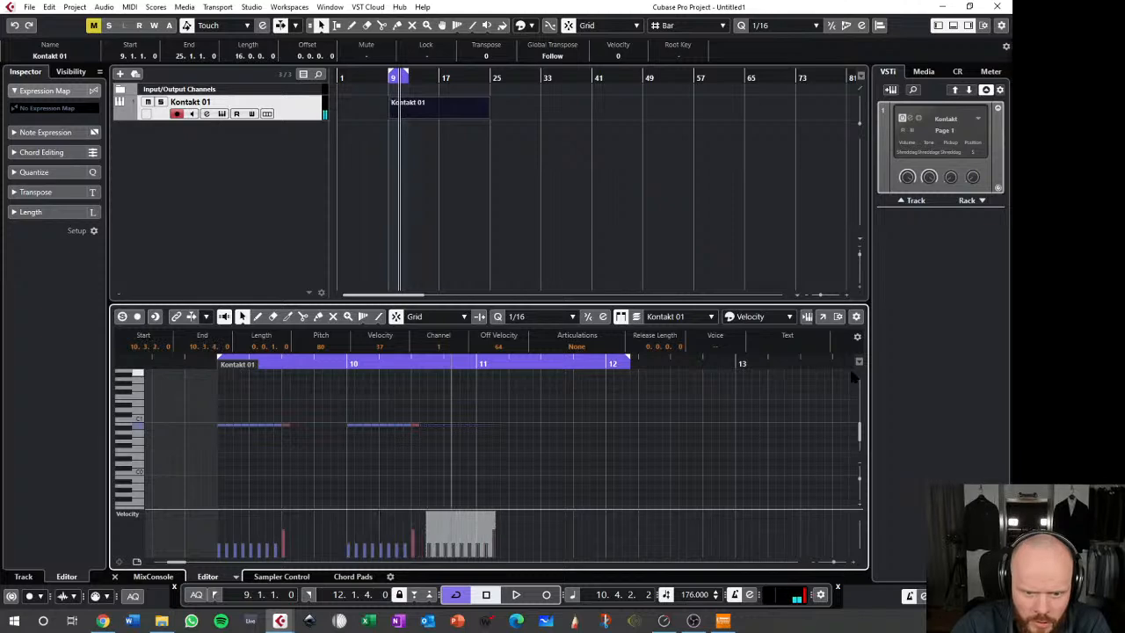
key("space")
left_click(203, 363)
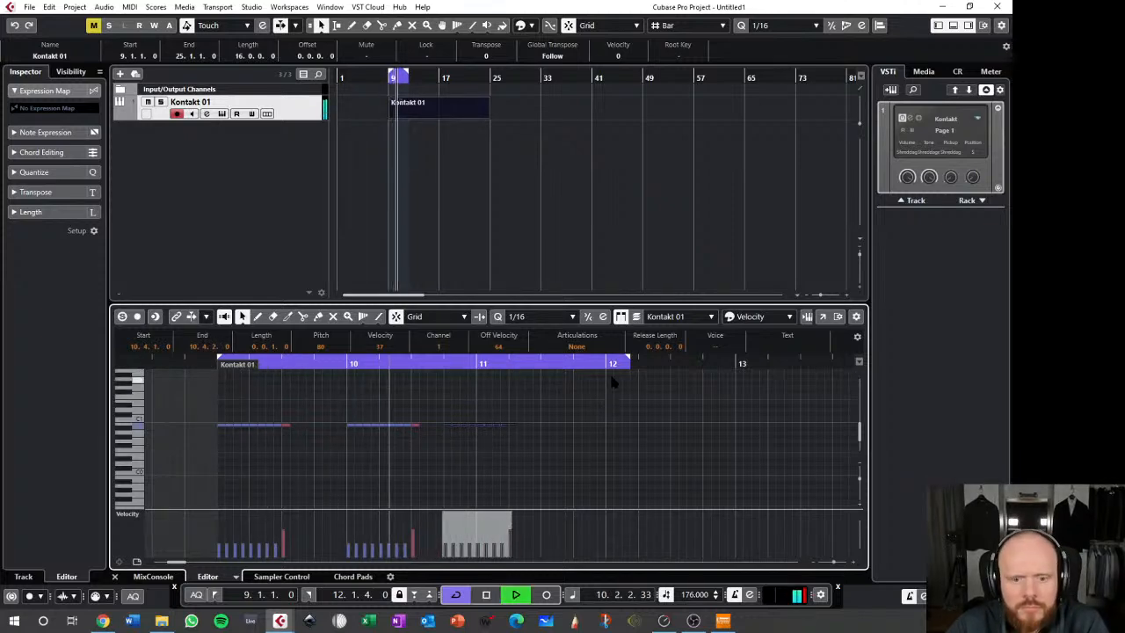
key("space")
- Duplicate the third riff group and move the copy to start at 11.4.1
left_click_drag(568, 389, 448, 445)
key("ctrl+d")
key("ctrl+Right")
key("ctrl+Right")
key("ctrl+Right")
key("ctrl+Right")
key("ctrl+Right")
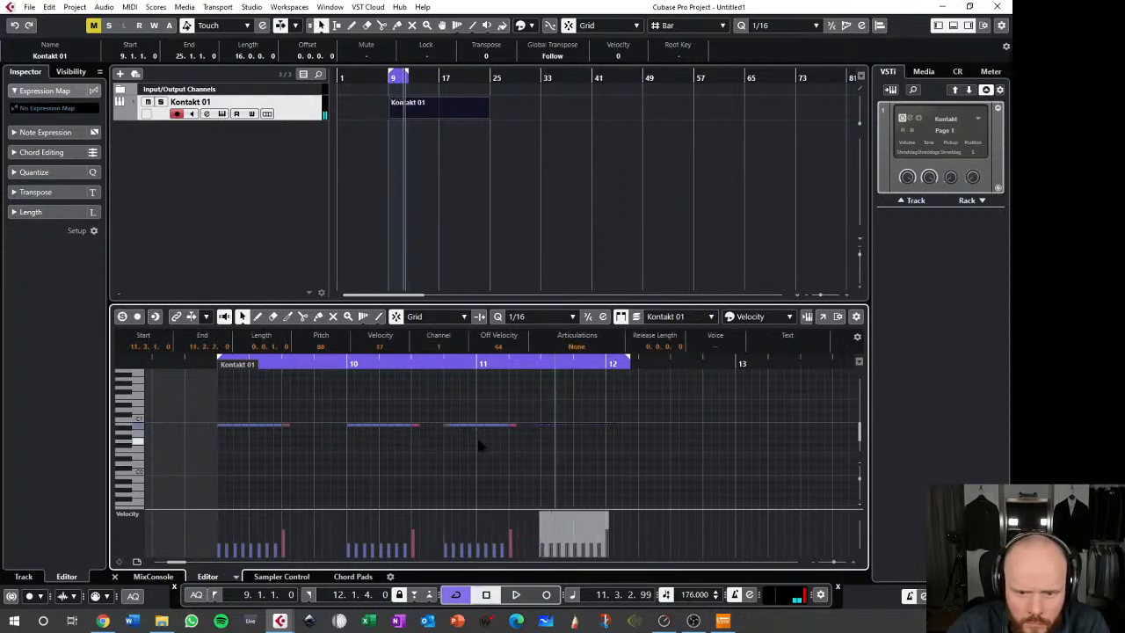
key("ctrl+Right")
key("ctrl+Right")
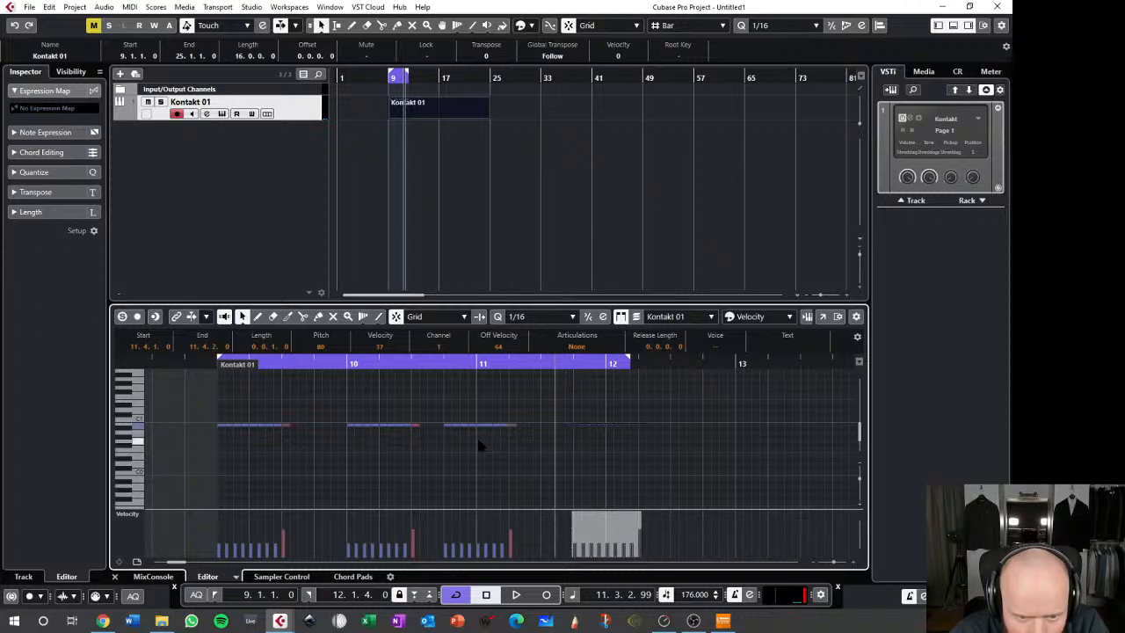
- Play the riff from the middle of bar 10 and extend the loop end to 15.1.3
left_click(435, 363)
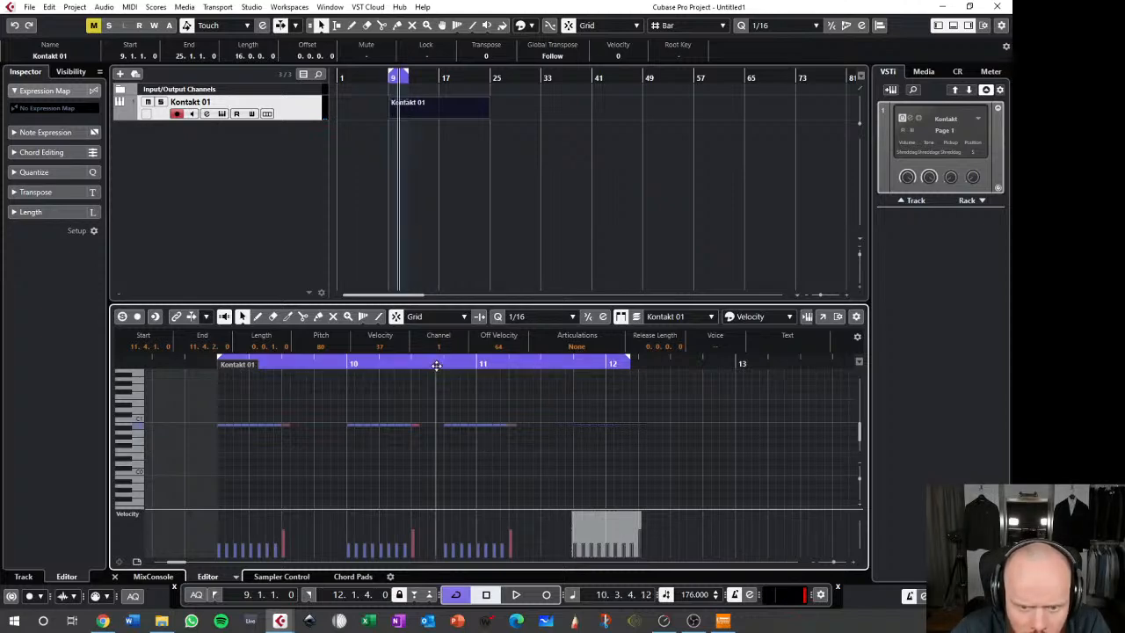
key("space")
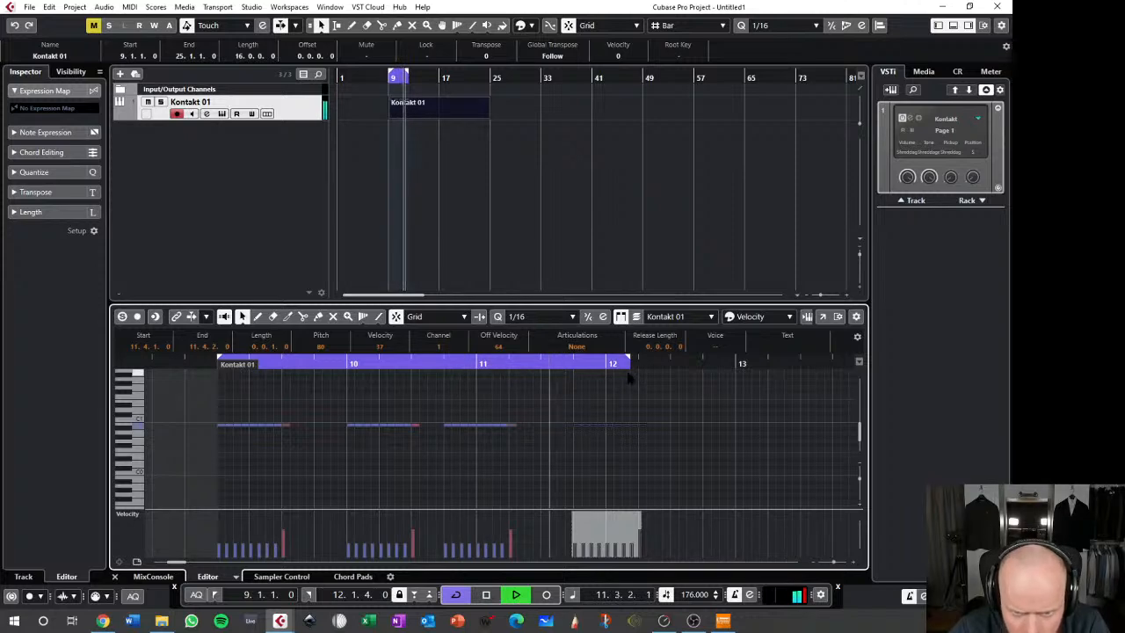
scroll(626, 359, "down", 2)
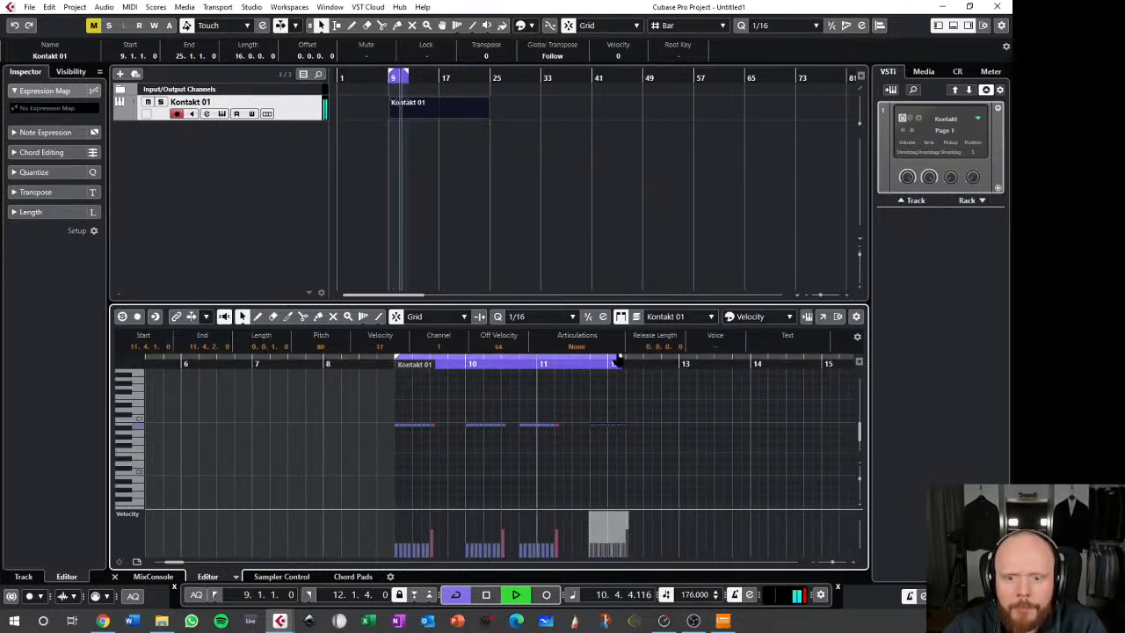
left_click_drag(624, 354, 775, 359)
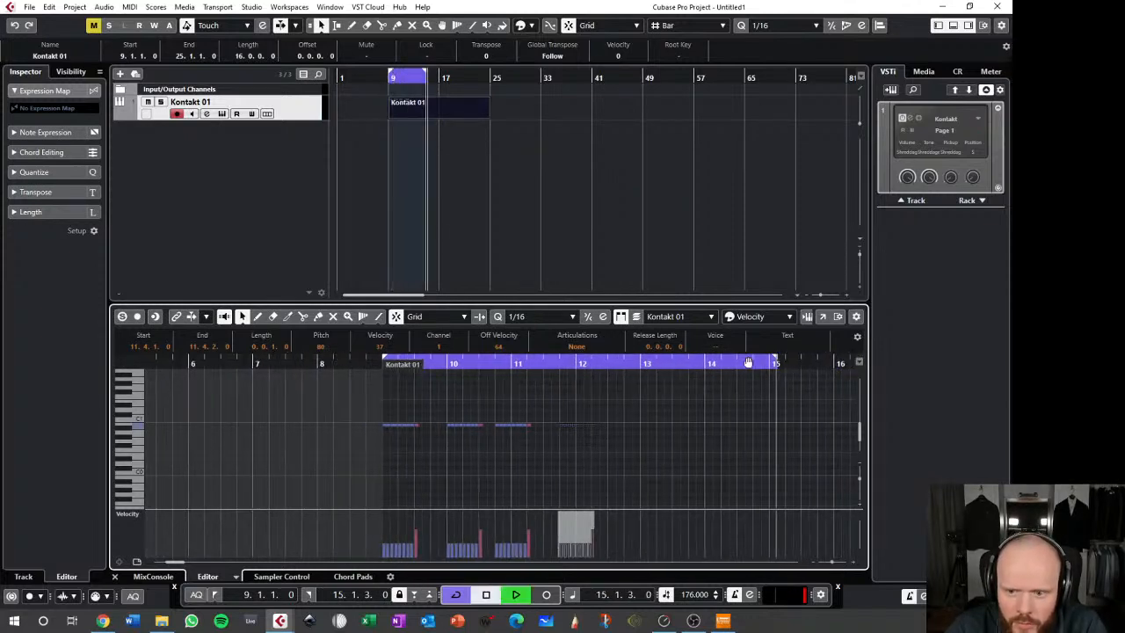
- Duplicate a pair of riff groups to start at 12.3.1 and duplicate the pair again to start at 14.2.1
left_click(630, 396)
key("h")
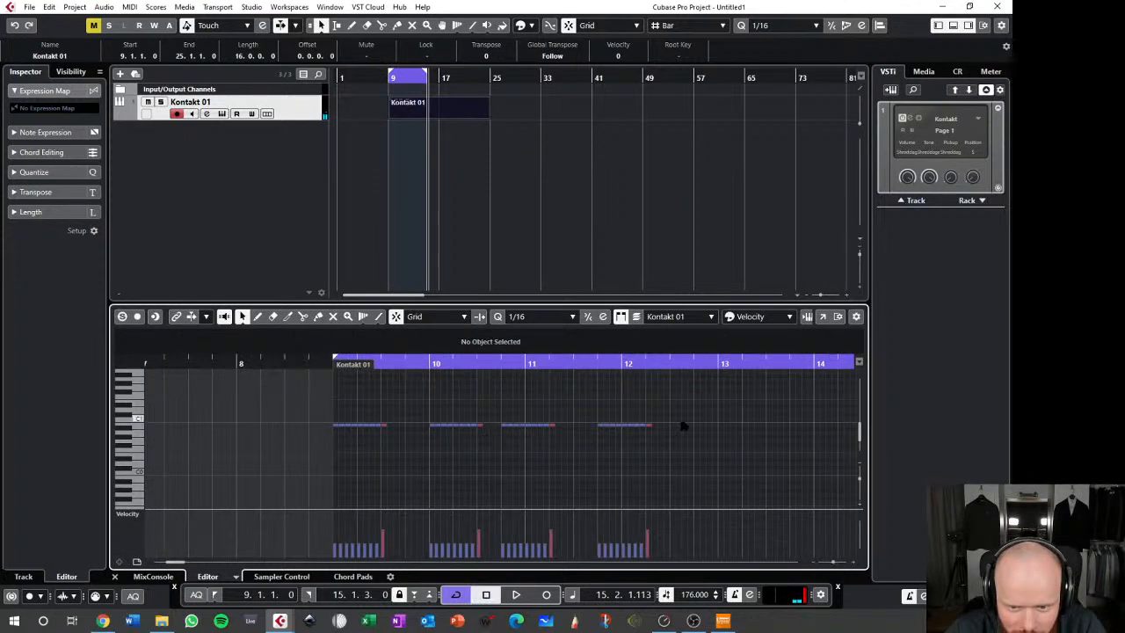
left_click_drag(714, 396, 678, 425)
key("g")
key("g")
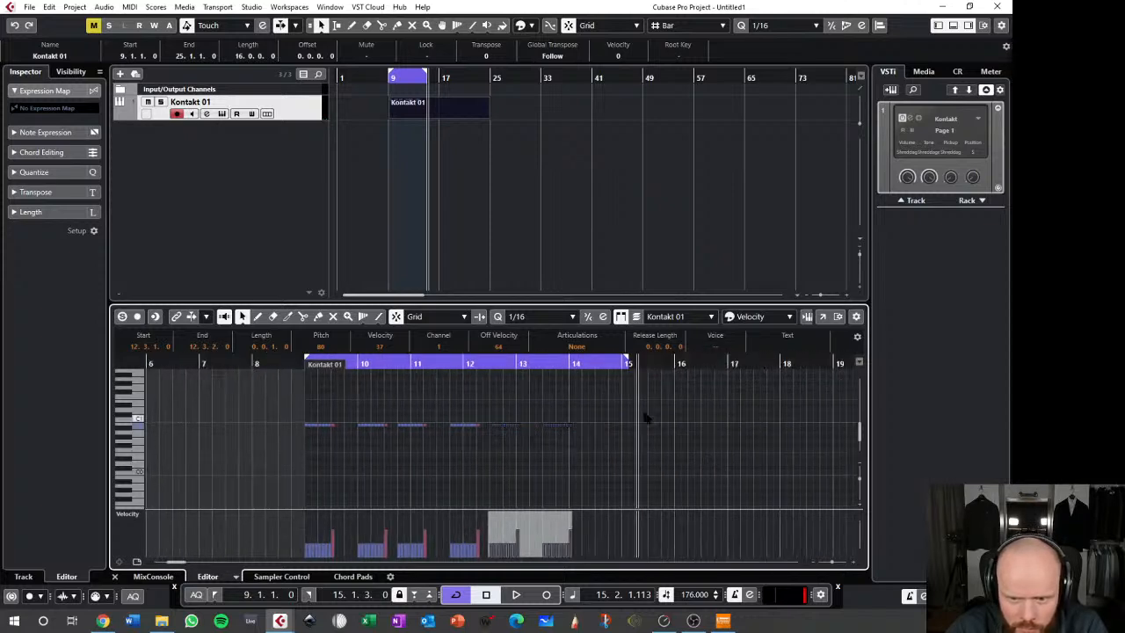
key("alt+d")
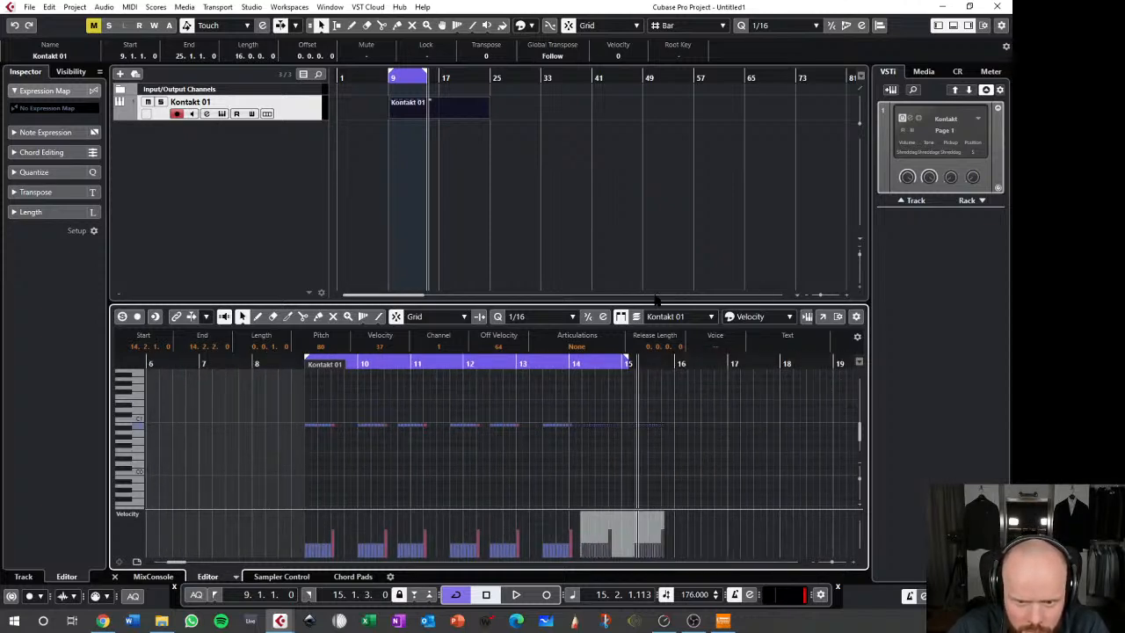
- Play the sequence from bar 9, extend the loop end to bar 16, deselect the notes and replay the loop
left_click(297, 363)
key("space")
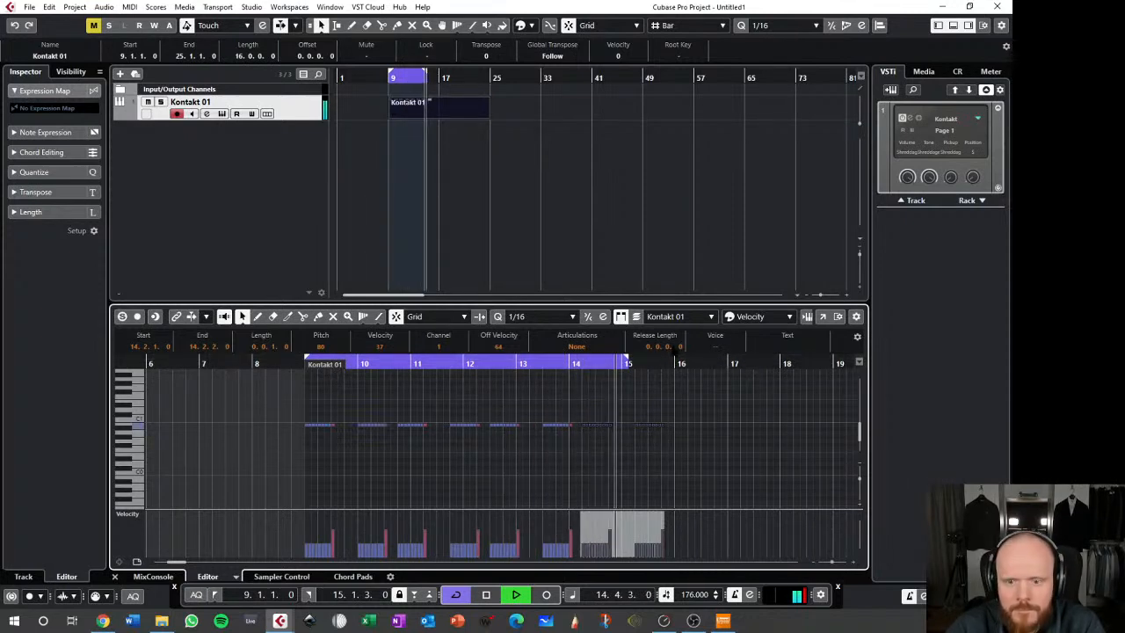
key("space")
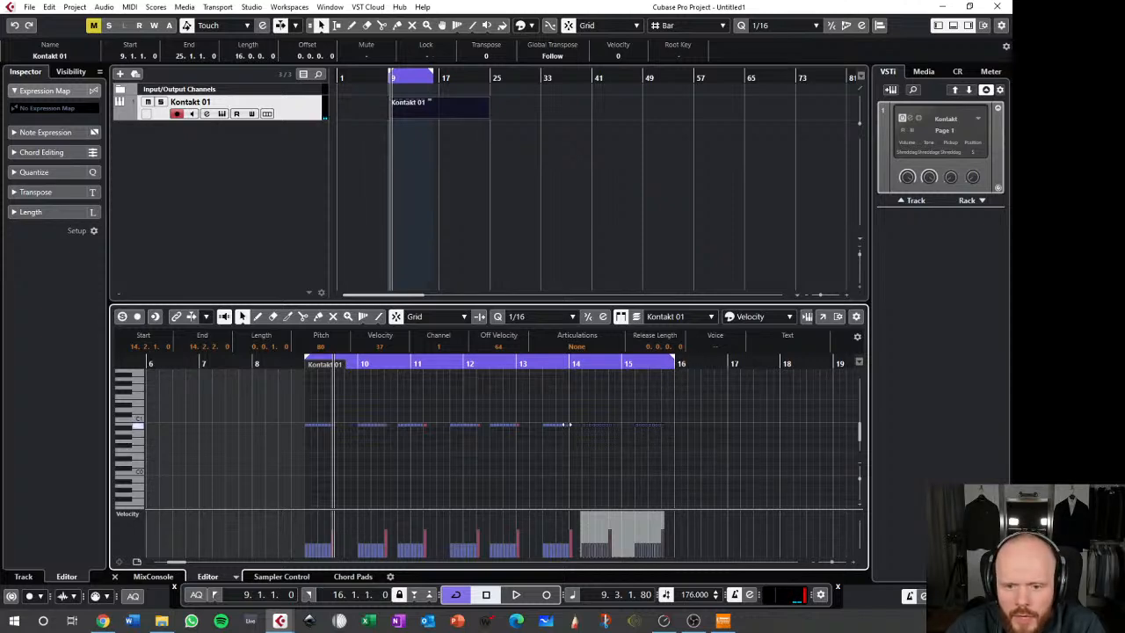
left_click(703, 422)
left_click(297, 363)
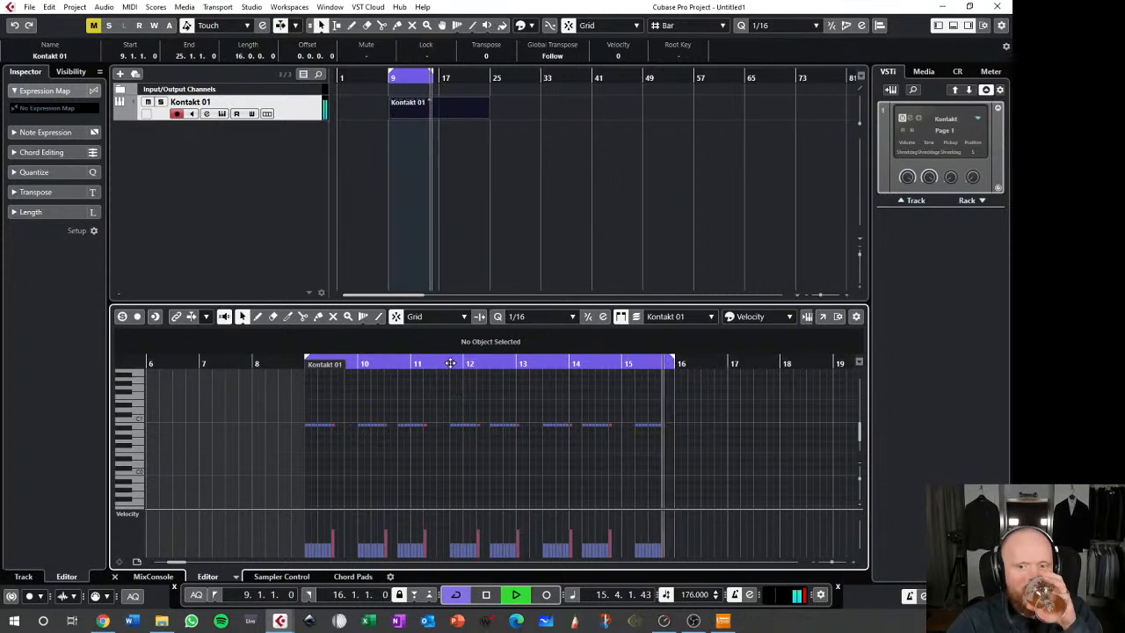
key("space")
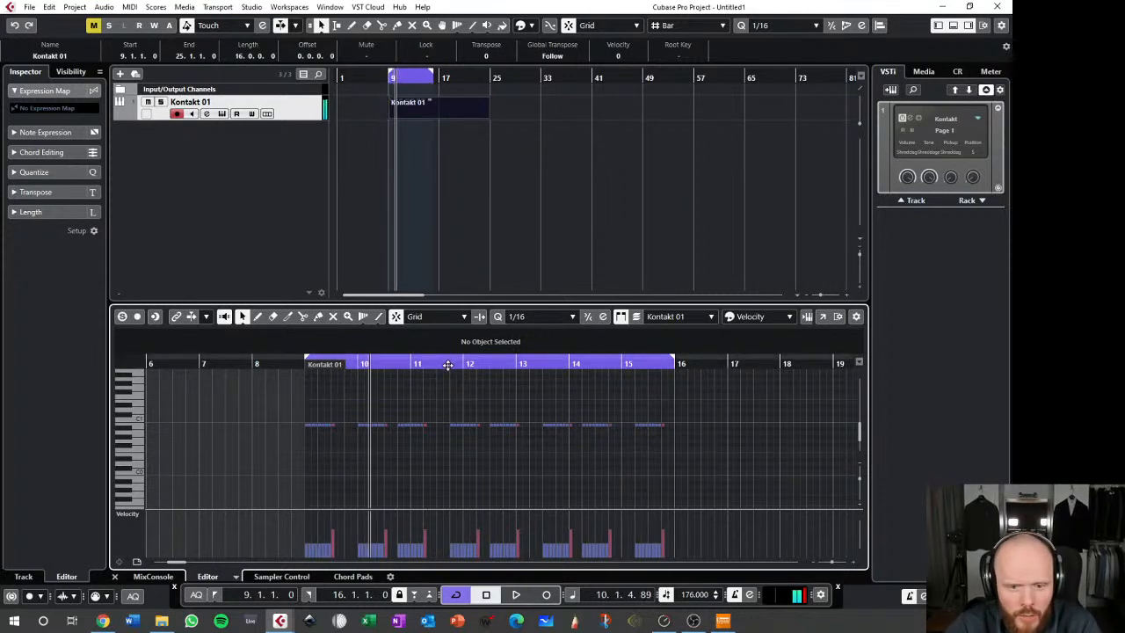
- Split the Kontakt 01 part at bar 17, delete the remainder, and trim the kept part's end to bar 16
left_click(397, 158)
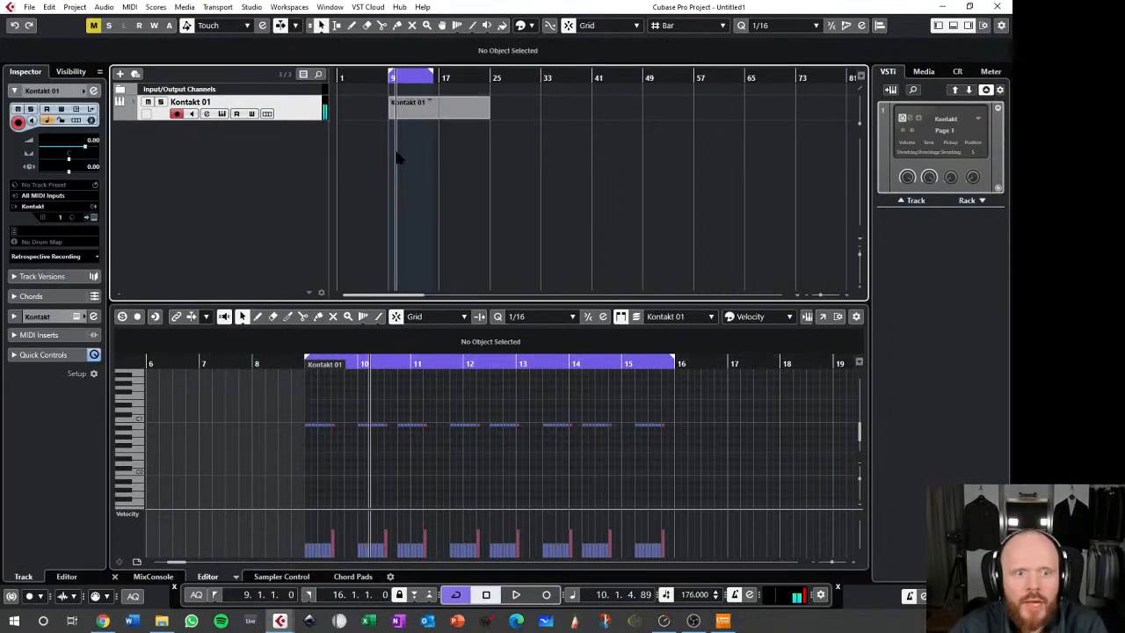
left_click(455, 116, "alt")
left_click(470, 112)
key("Delete")
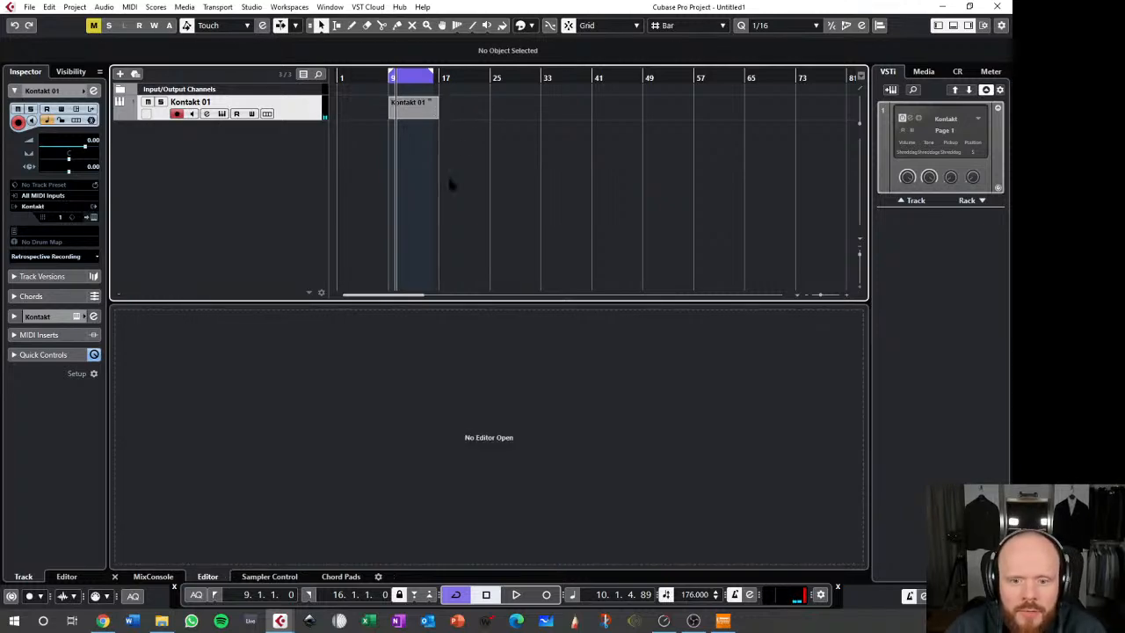
left_click(416, 114)
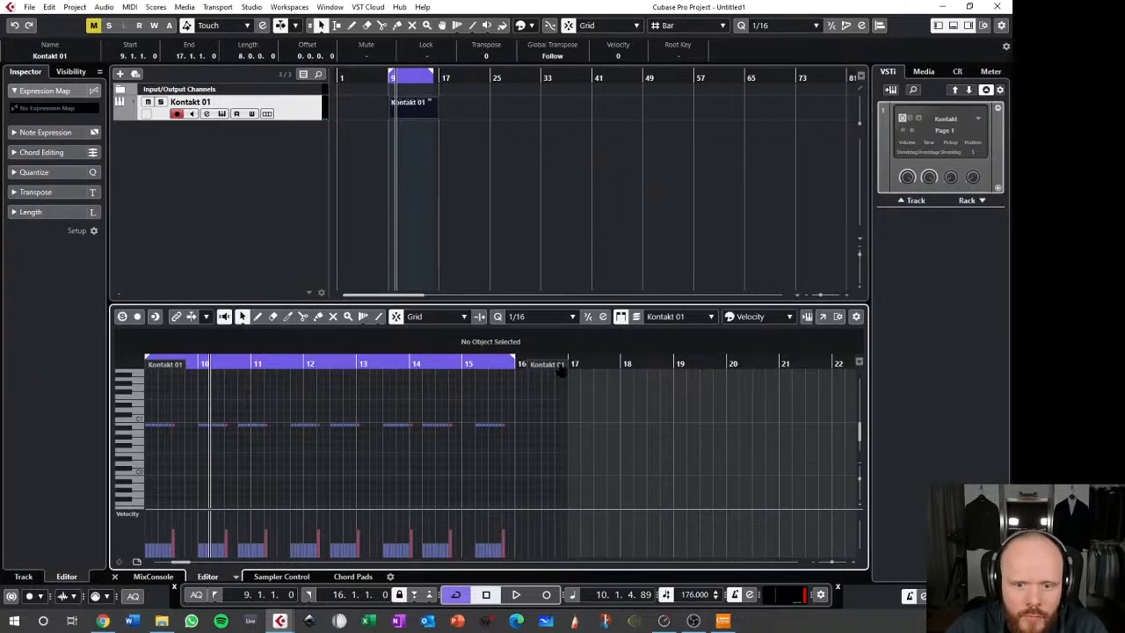
left_click_drag(563, 363, 509, 368)
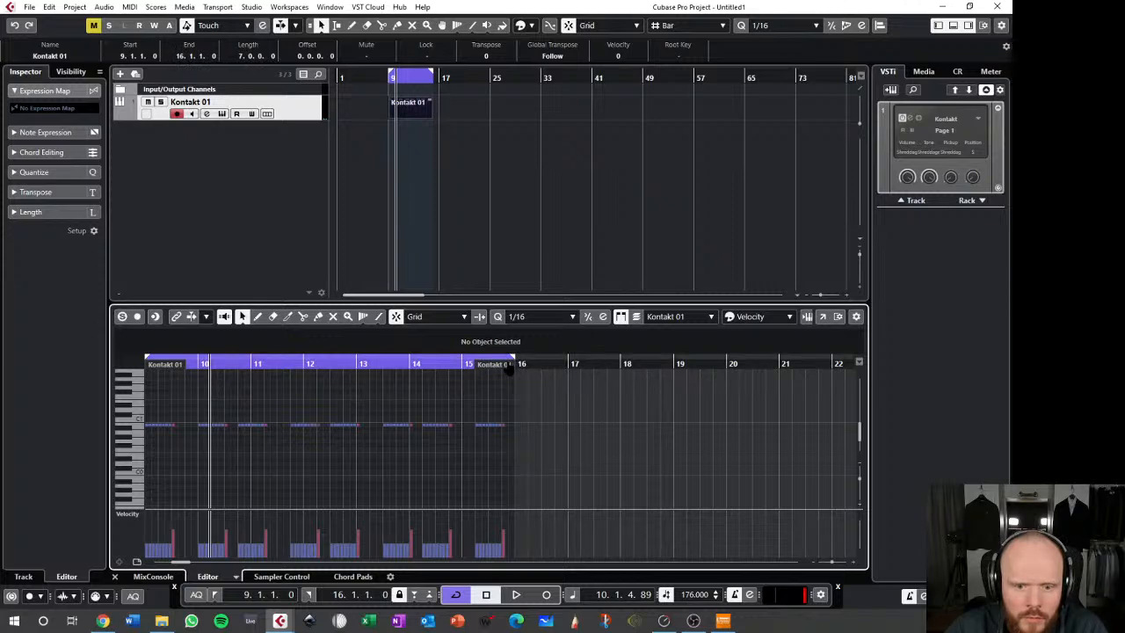
- Duplicate the Kontakt 01 track together with its part and rename the copy Git2
scroll(495, 371, "left", 4)
left_click(434, 163)
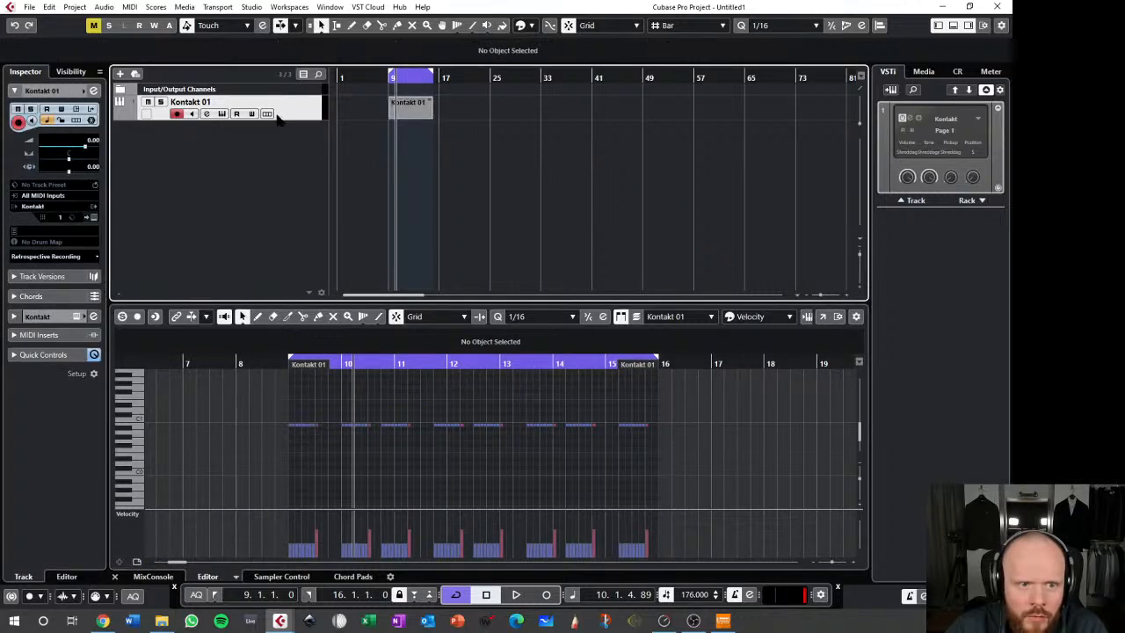
right_click(299, 106)
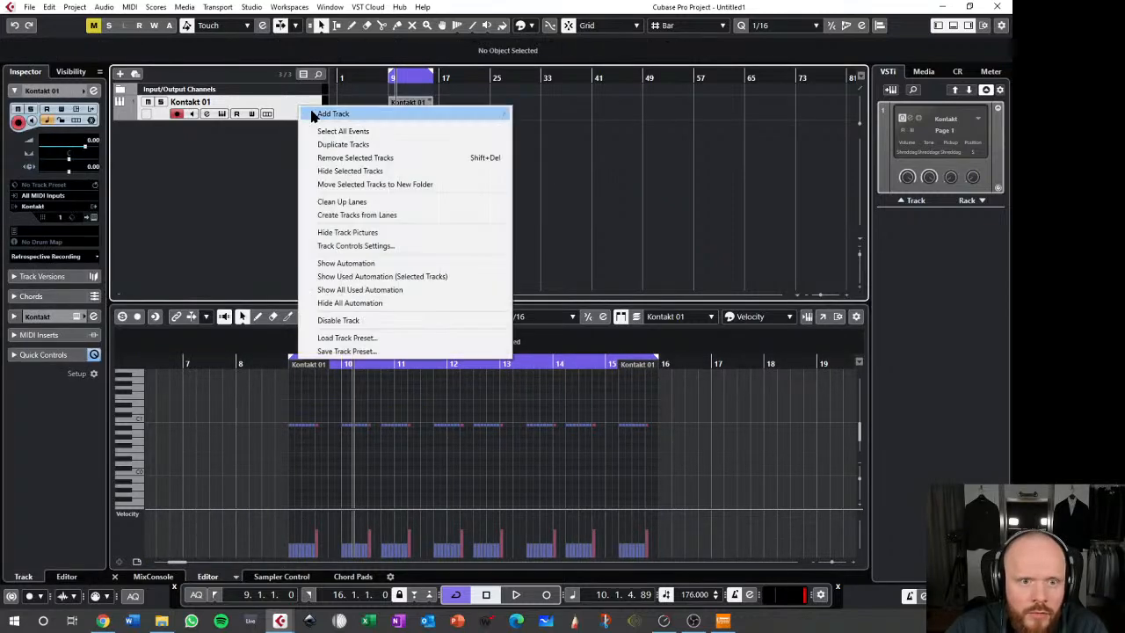
left_click(347, 145)
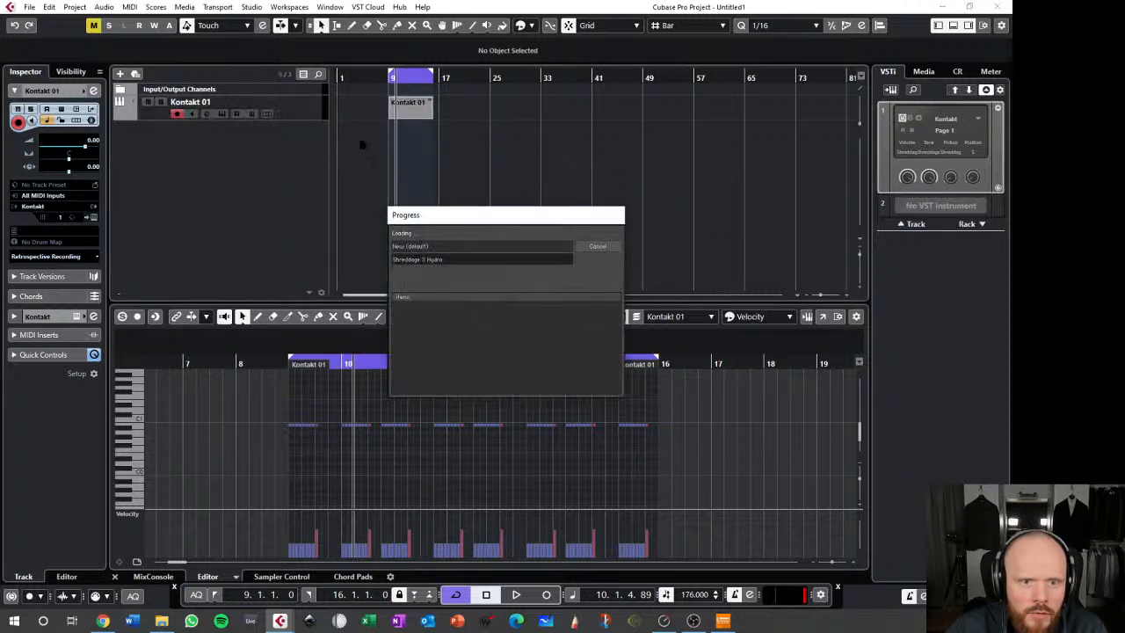
double_click(217, 127)
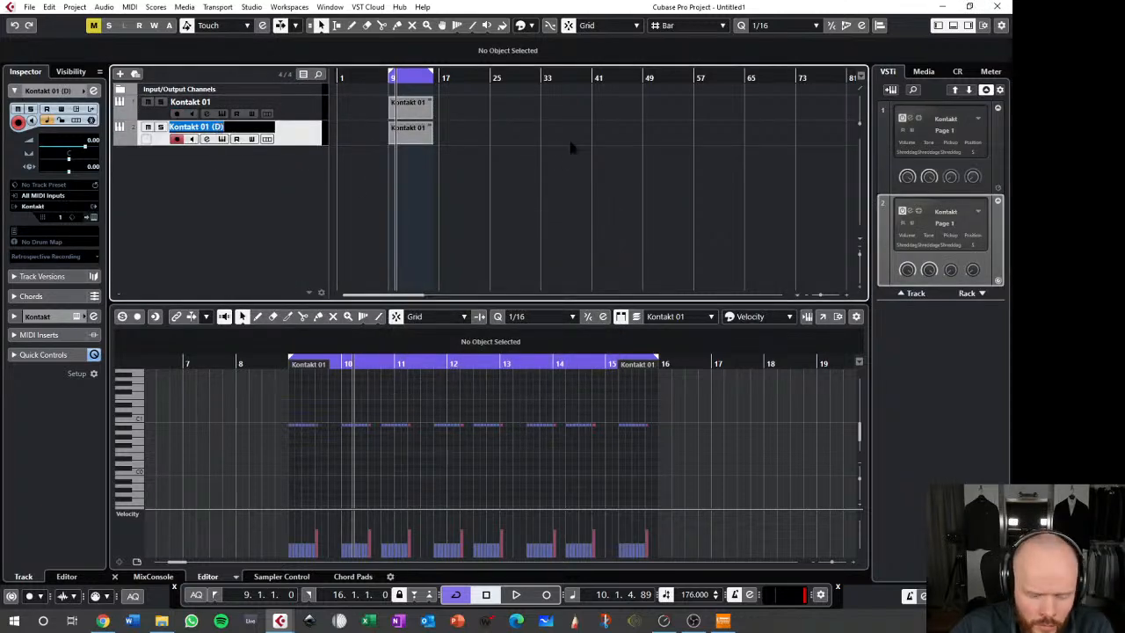
type("Git")
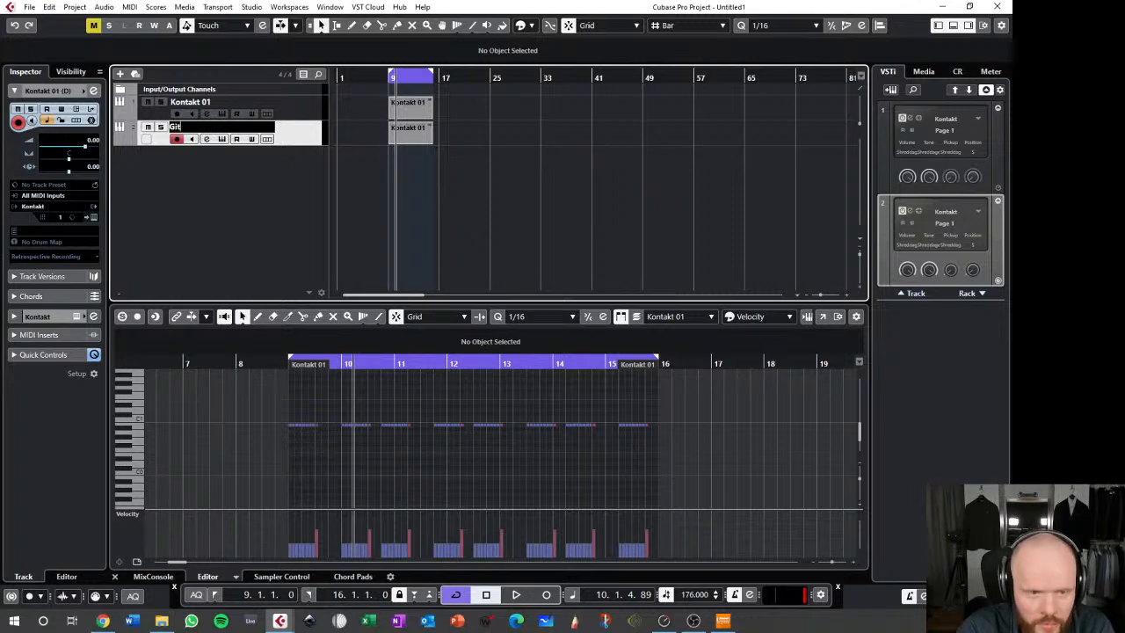
type("2")
key("Return")
- Rename the original Kontakt 01 track Git1
double_click(259, 98)
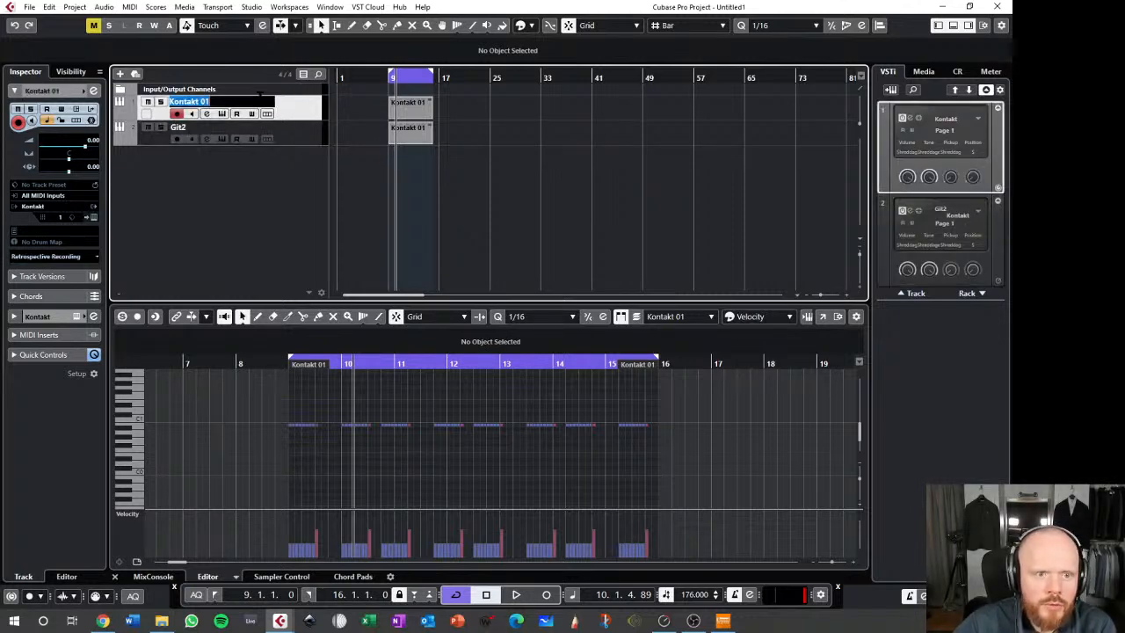
type("Git1")
key("Return")
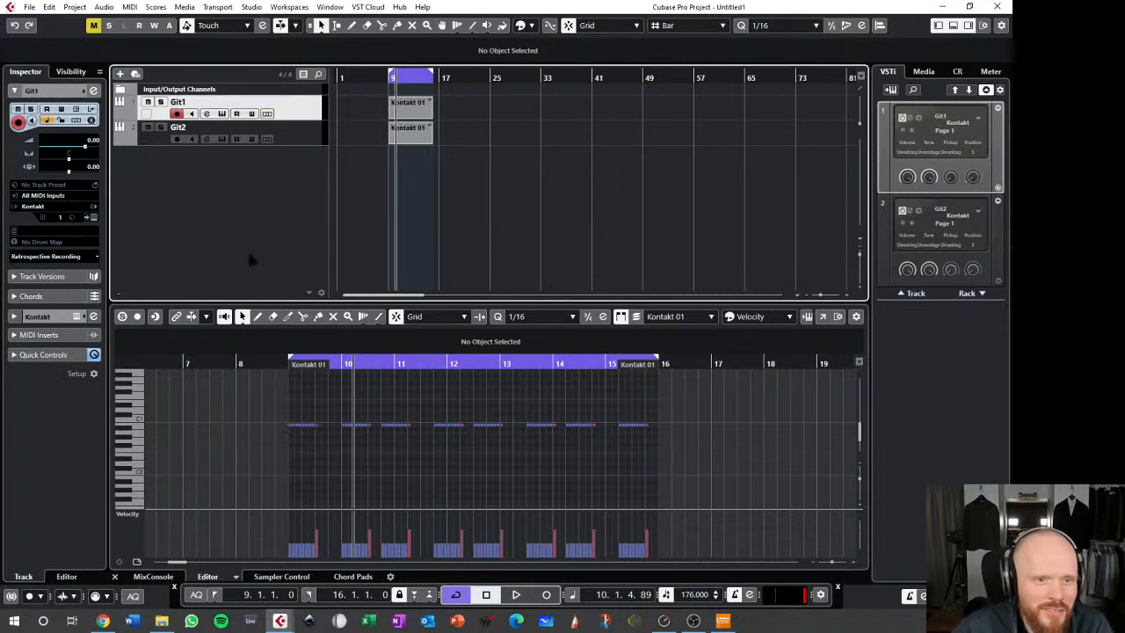
- Add a folder track named Rhythm guitar and move the Git1 and Git2 tracks into it
right_click(209, 188)
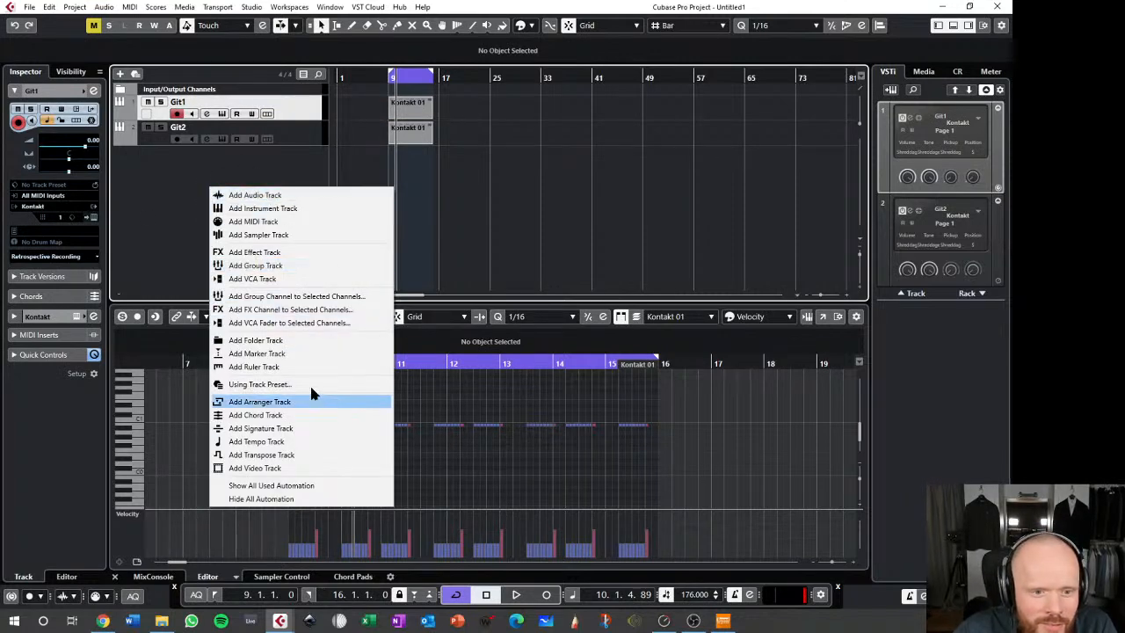
left_click(263, 340)
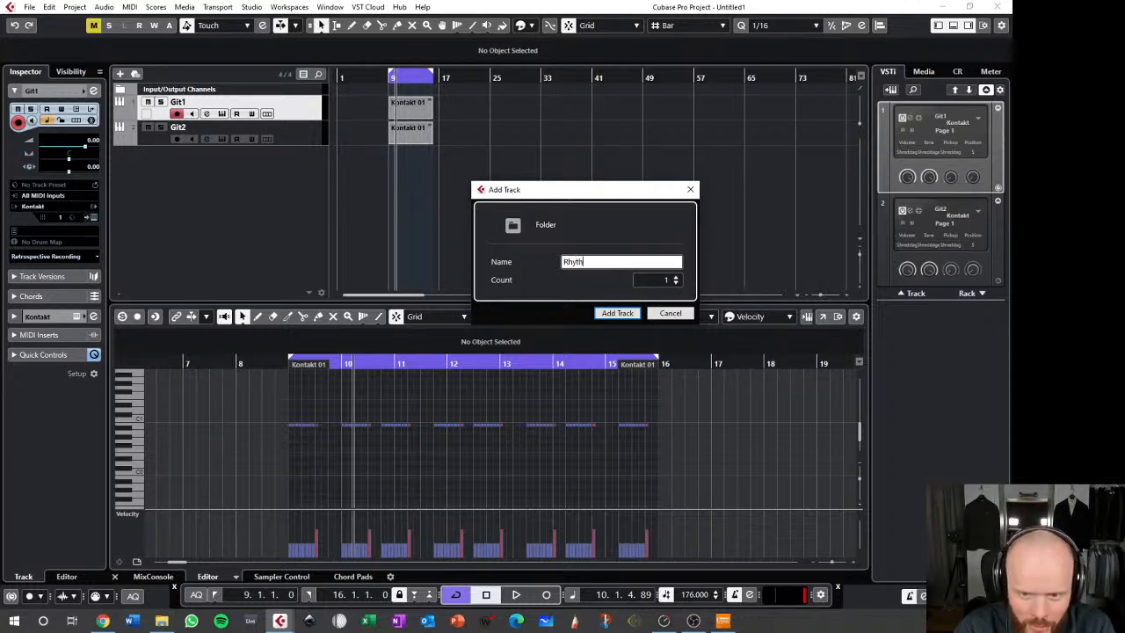
type("Rhythm guitar")
key("Return")
left_click_drag(311, 130, 297, 111)
left_click(294, 132)
left_click(298, 154, "shift")
left_click_drag(299, 154, 305, 120)
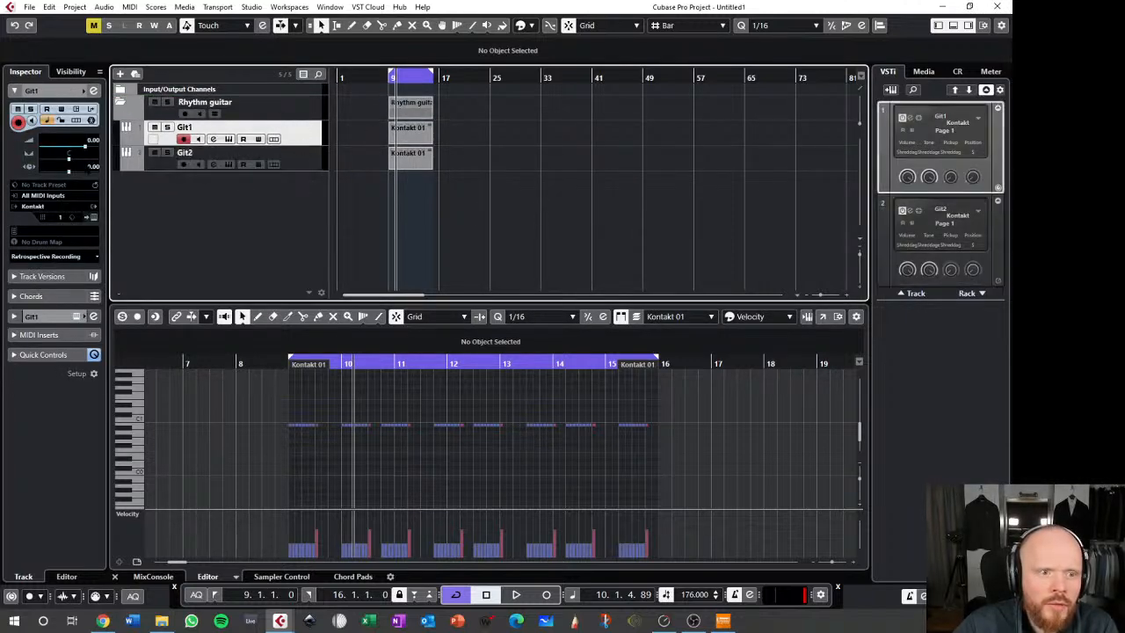
- Pan Git2 hard right and play both guitar tracks from bar 9
left_click(300, 156)
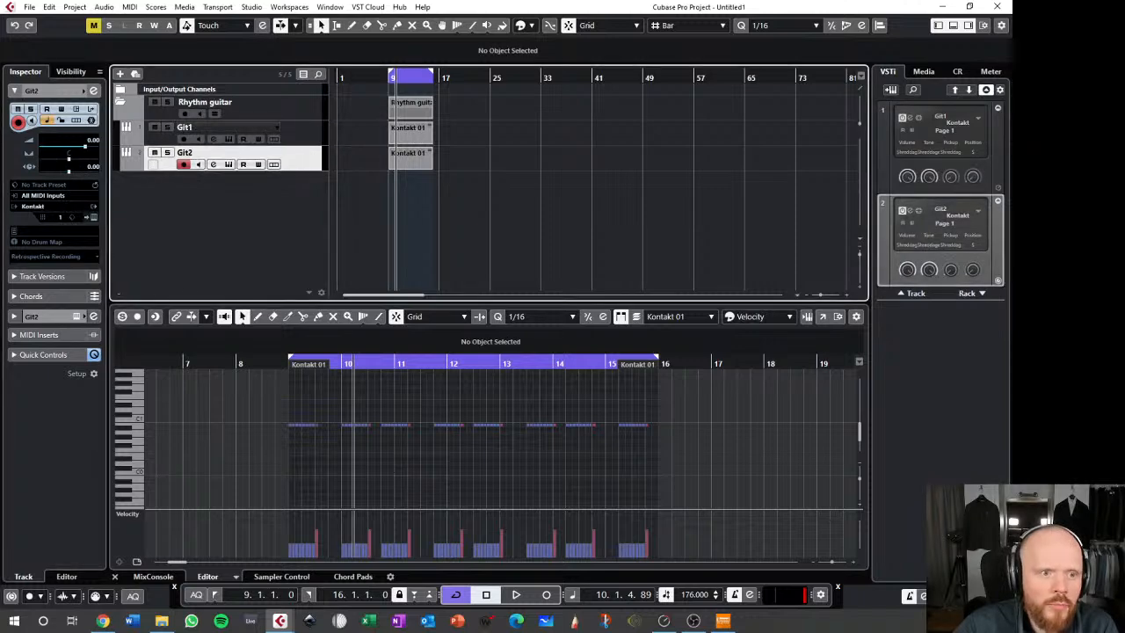
left_click(387, 77)
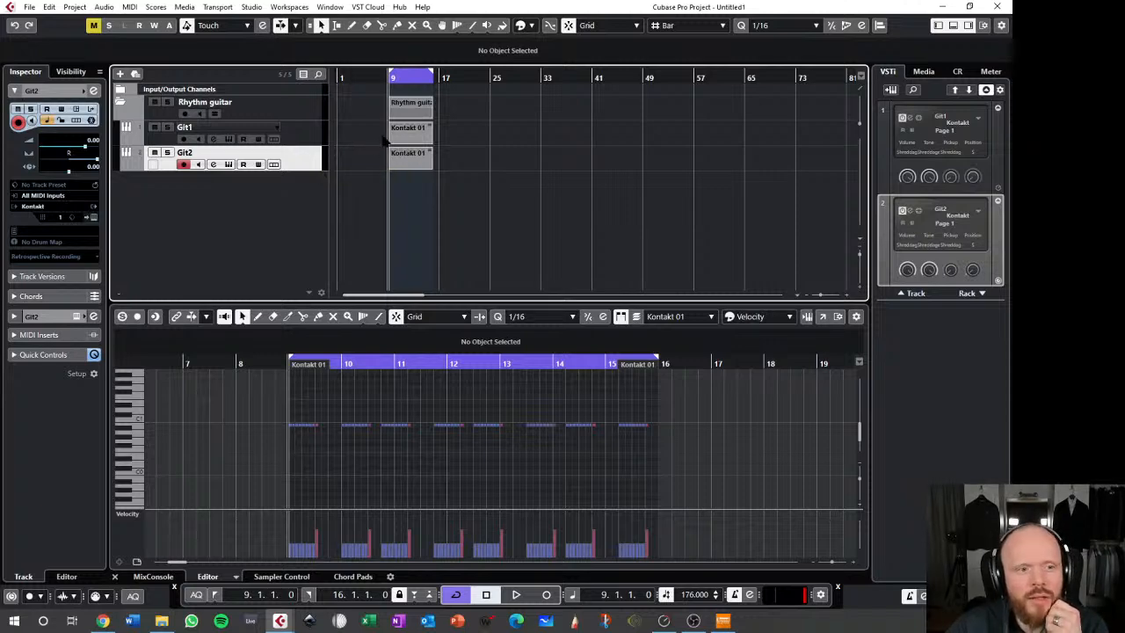
key("space")
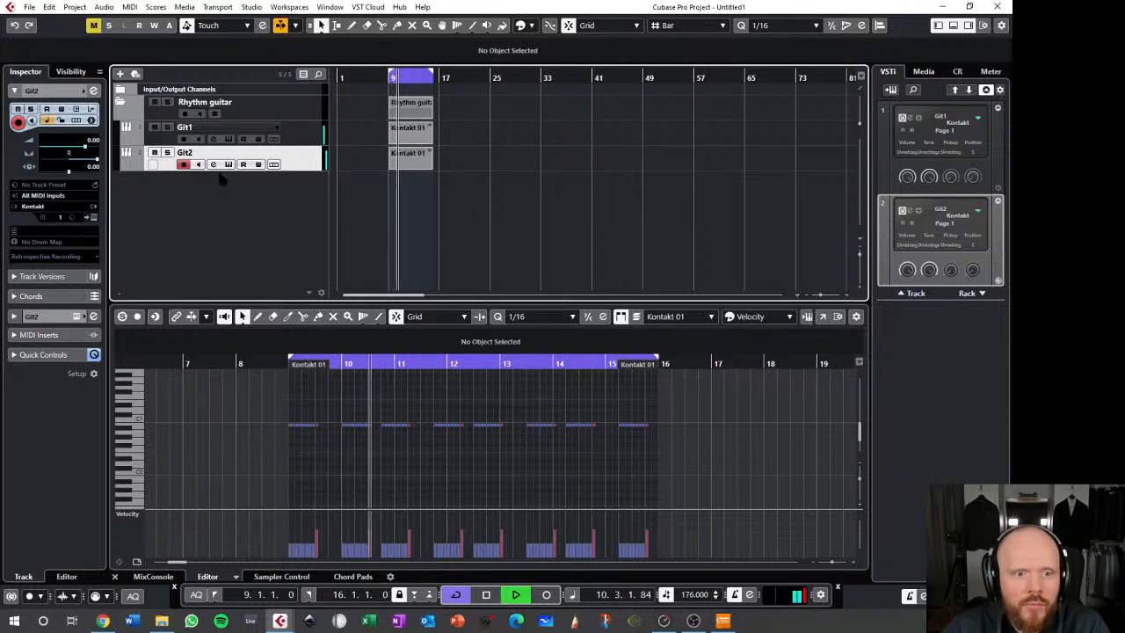
key("space")
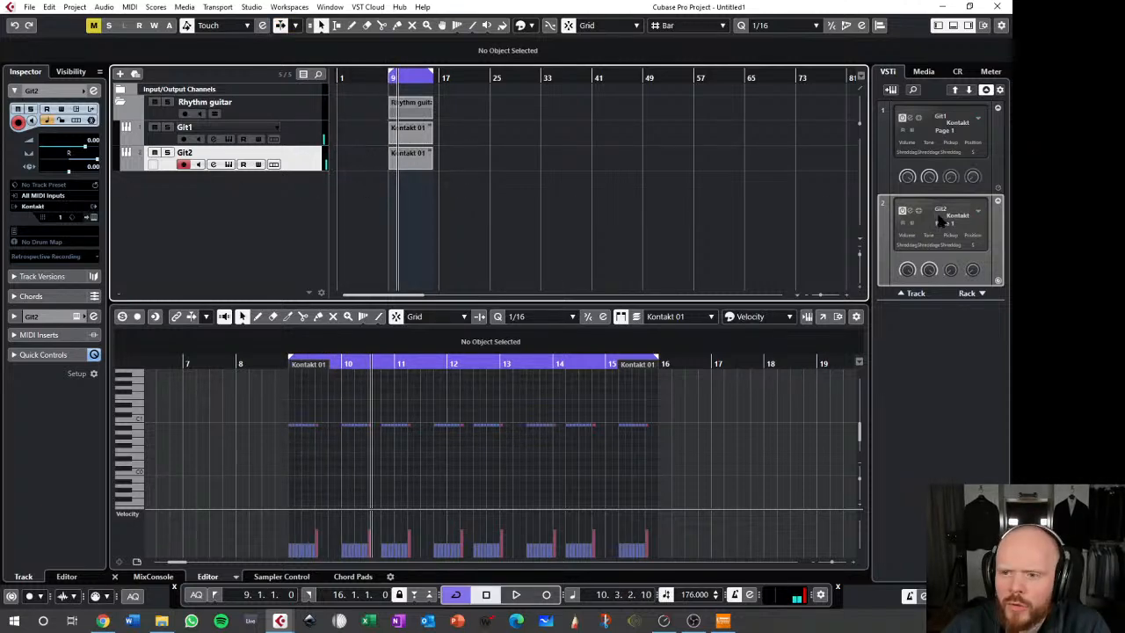
- Switch Git2's Shreddage 3 Hydra multi-tracking from track 1 to track 2 only and play the loop again
left_click(910, 212)
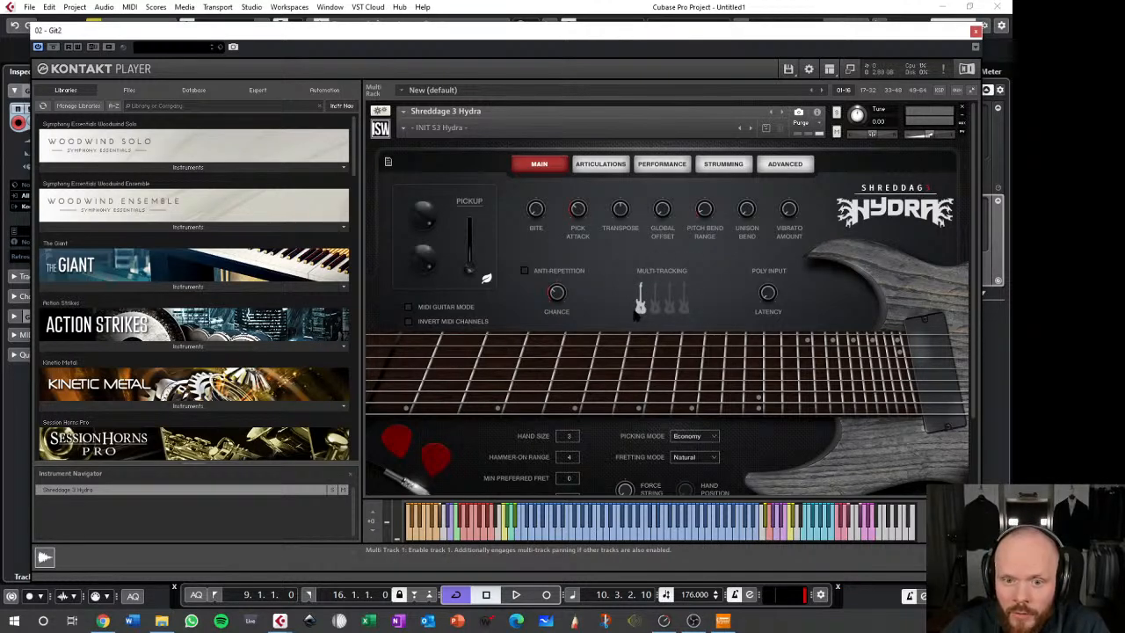
left_click(655, 307)
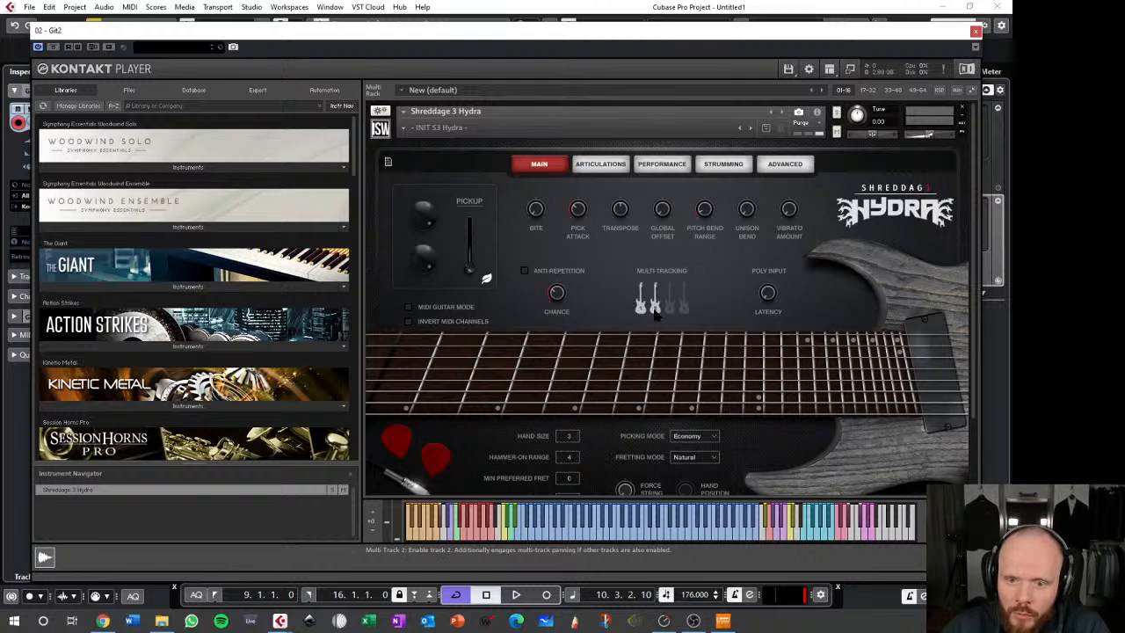
left_click(641, 306)
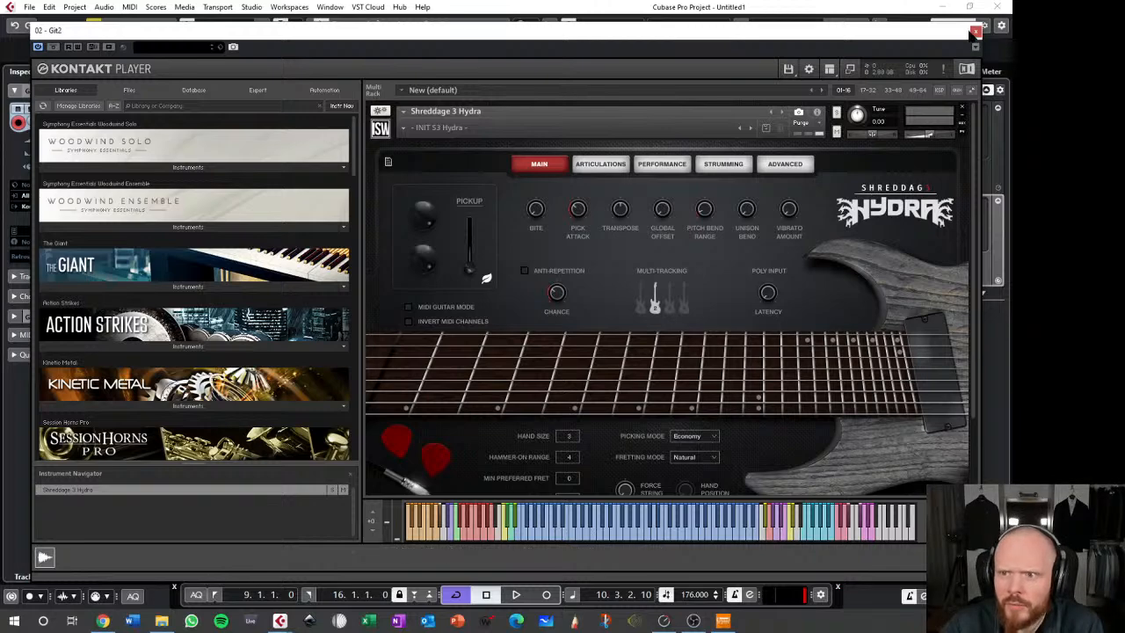
left_click(975, 32)
key("space")
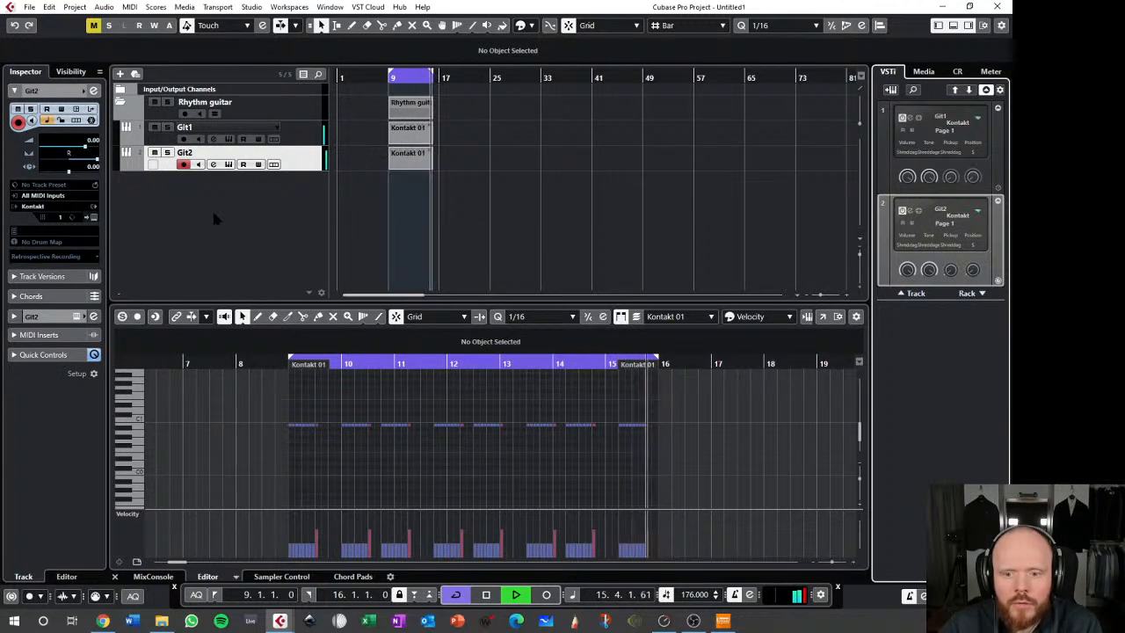
key("space")
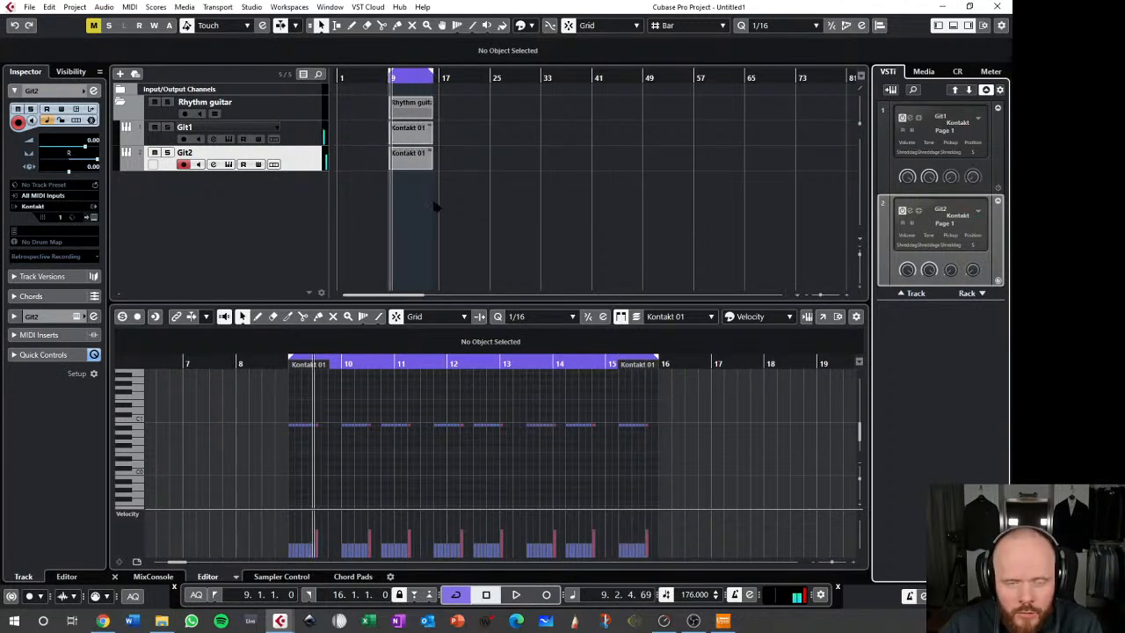
- Add a folder track named Bass and place it outside the Rhythm guitar folder
right_click(182, 215)
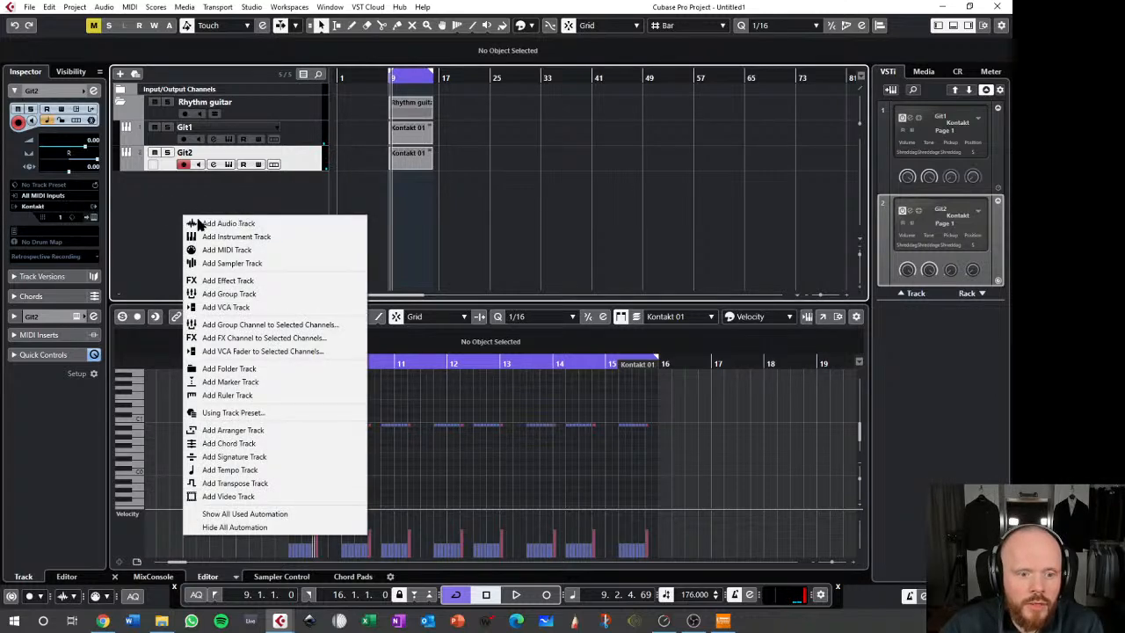
left_click(260, 370)
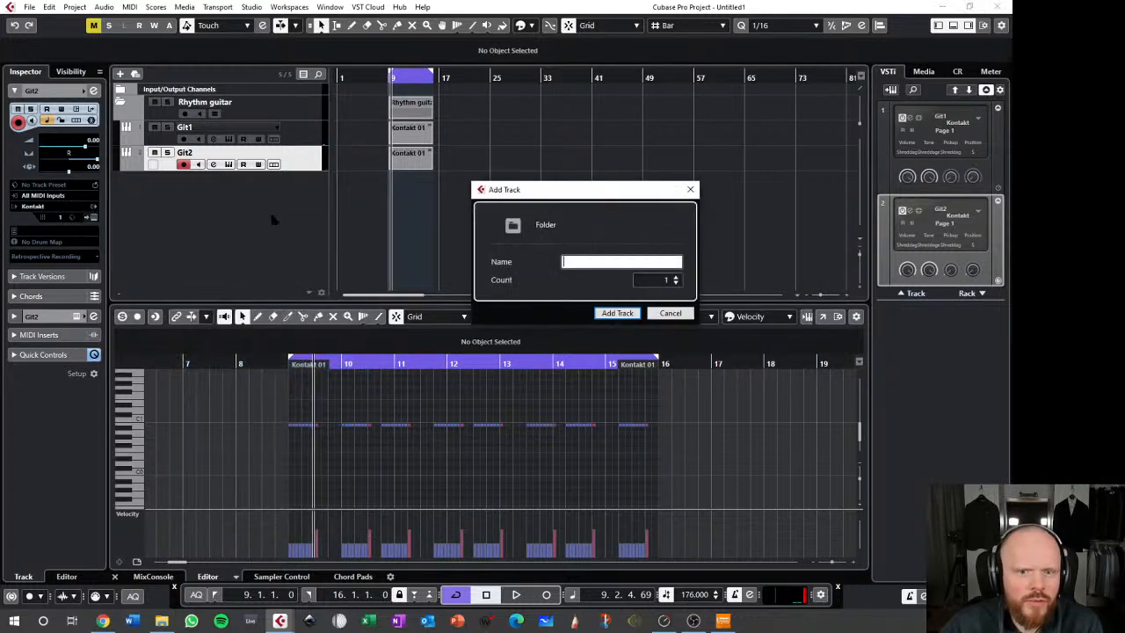
type("VBa")
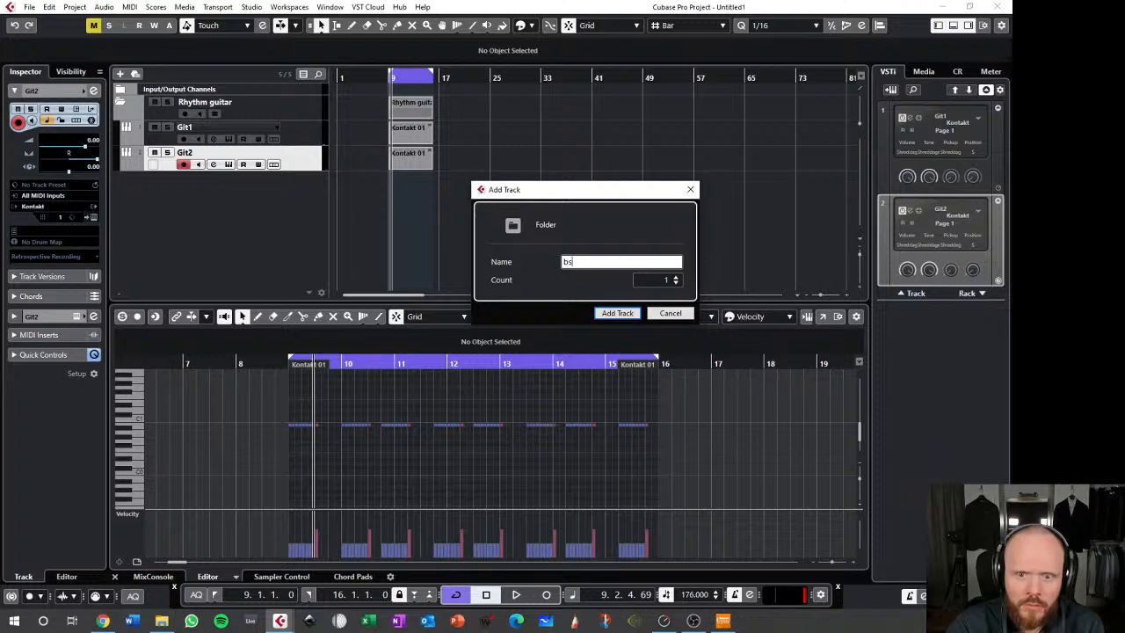
type("ss")
key("Return")
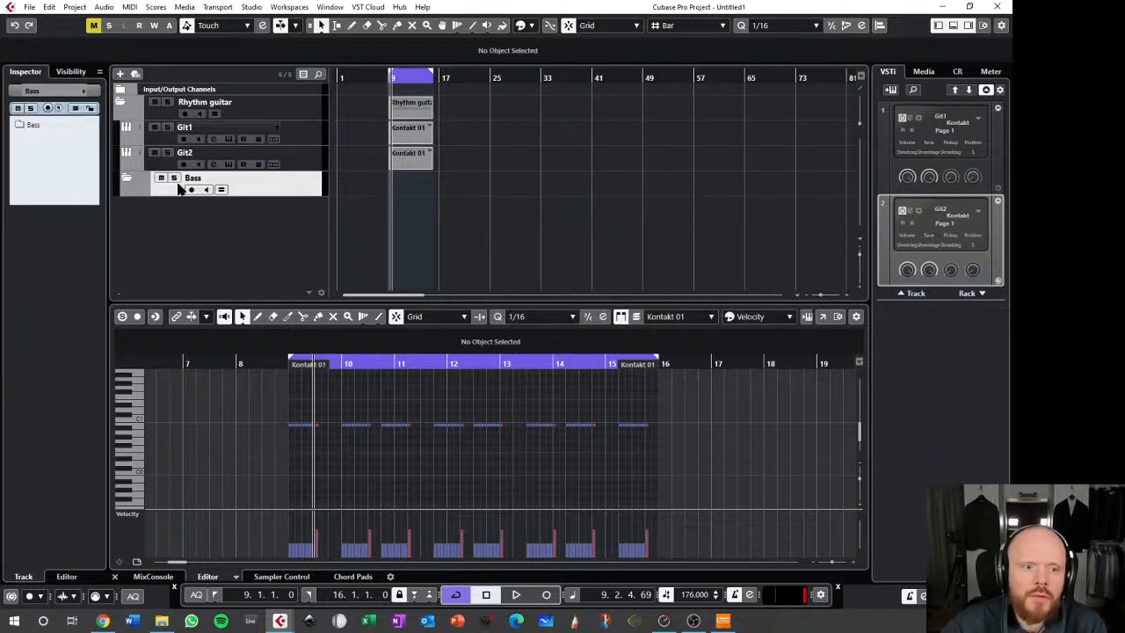
- Add an instrument track with Kontakt as its instrument below the Bass folder
right_click(254, 210)
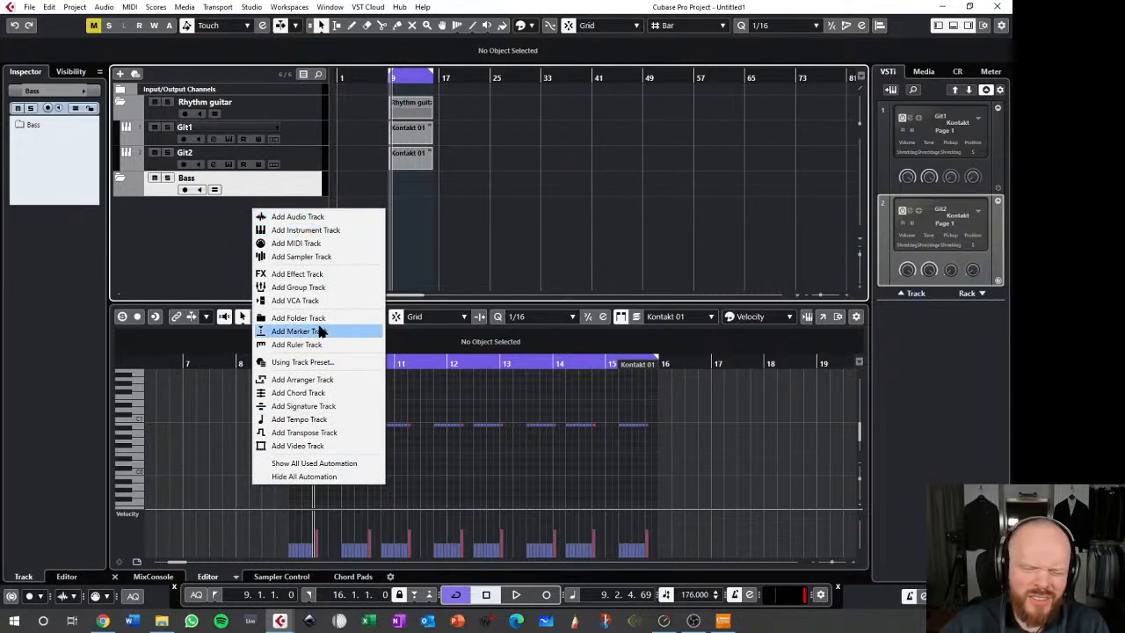
left_click(338, 230)
left_click(610, 295)
left_click(610, 295)
left_click(617, 345)
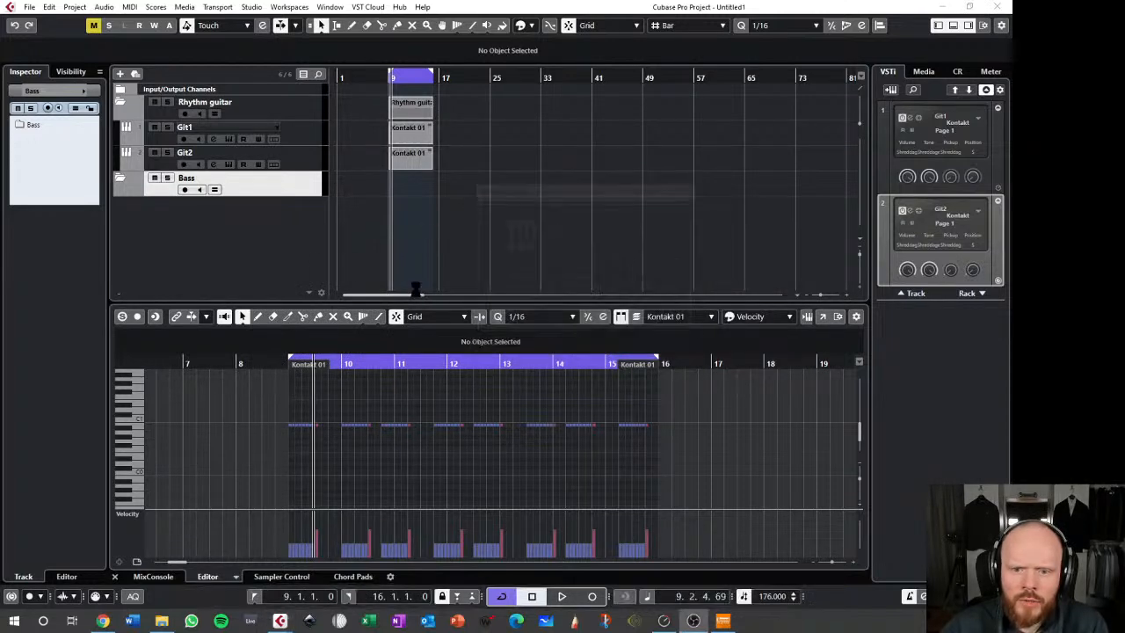
- Load Shreddage 3 Abyss.nki from the Shreddage 3 Abyss library into the new Kontakt instance
left_click_drag(465, 134, 467, 425)
left_click(268, 394)
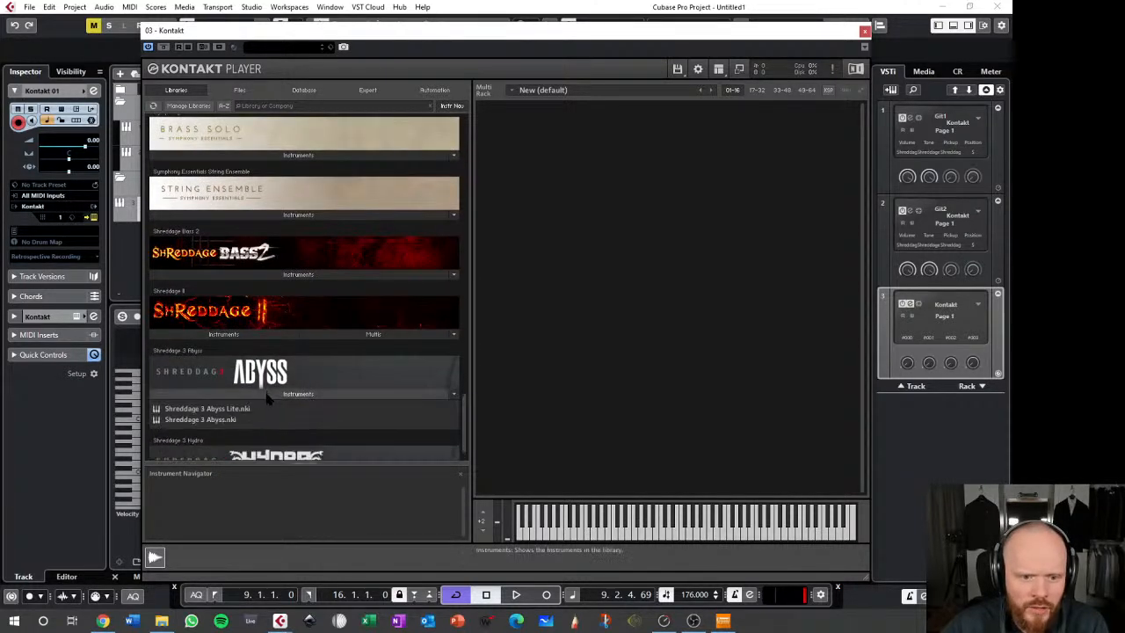
left_click_drag(216, 423, 518, 224)
- Audition low and high bass notes on Shreddage 3 Abyss's on-screen keyboard and close the instrument
left_click(683, 535)
left_click(661, 533)
left_click(627, 533)
left_click(620, 532)
left_click(685, 533)
left_click(639, 527)
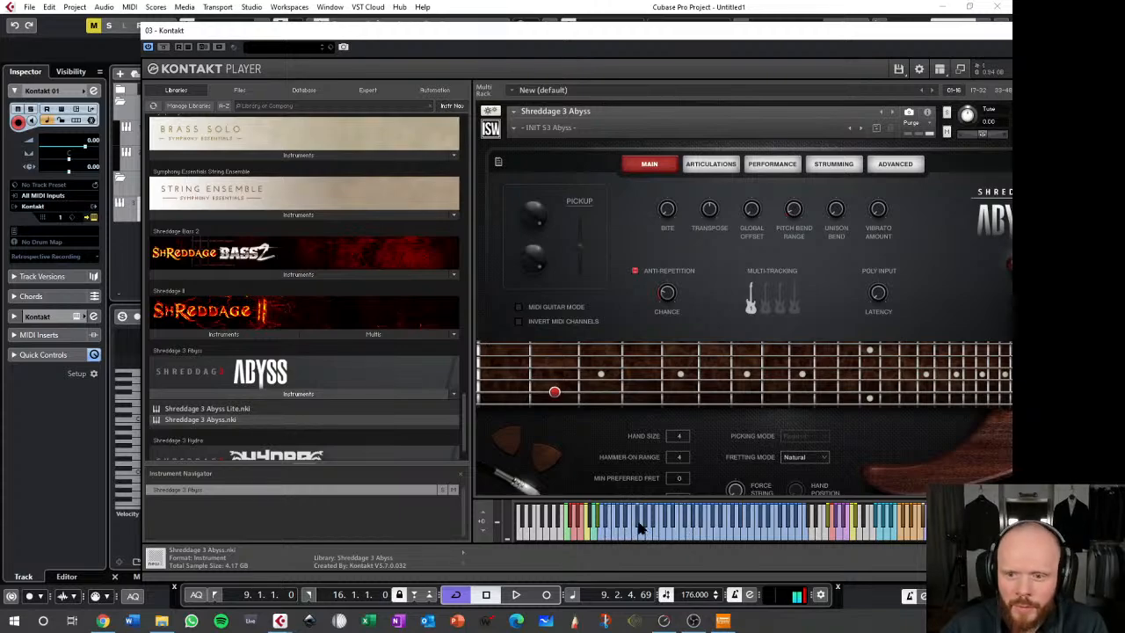
left_click_drag(661, 36, 523, 25)
left_click(579, 518)
left_click(531, 517)
left_click(467, 520)
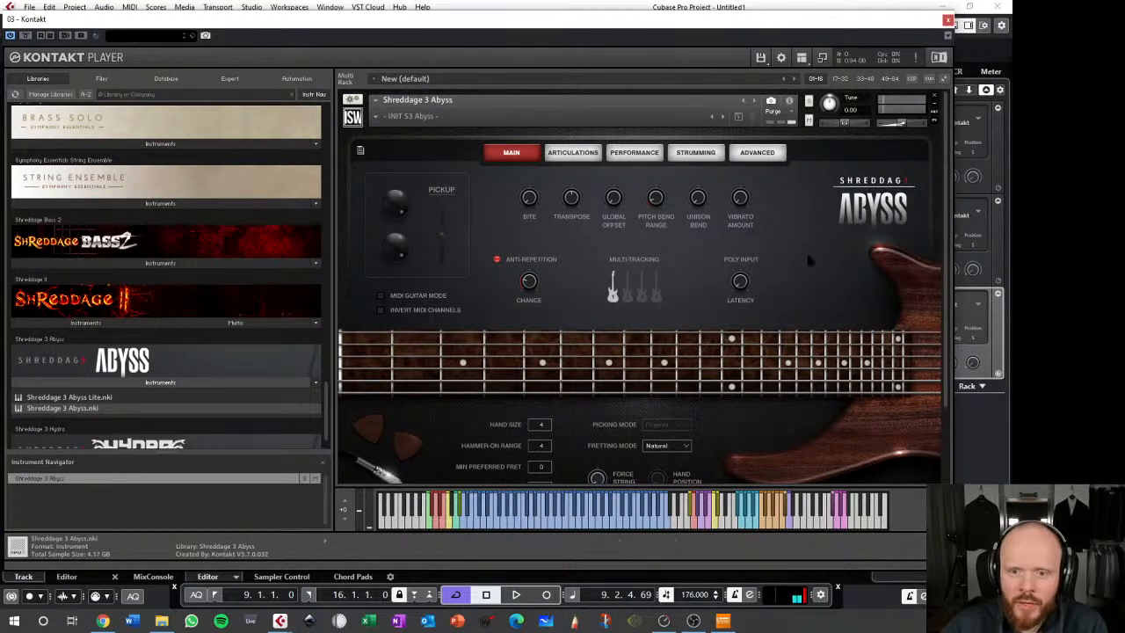
left_click(514, 526)
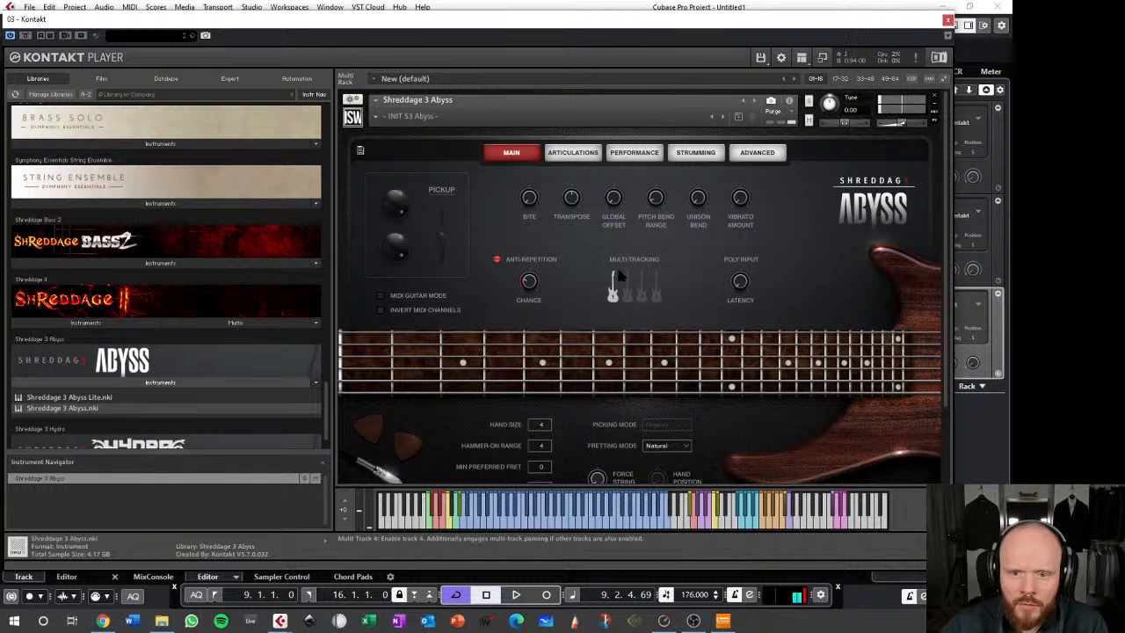
left_click(947, 21)
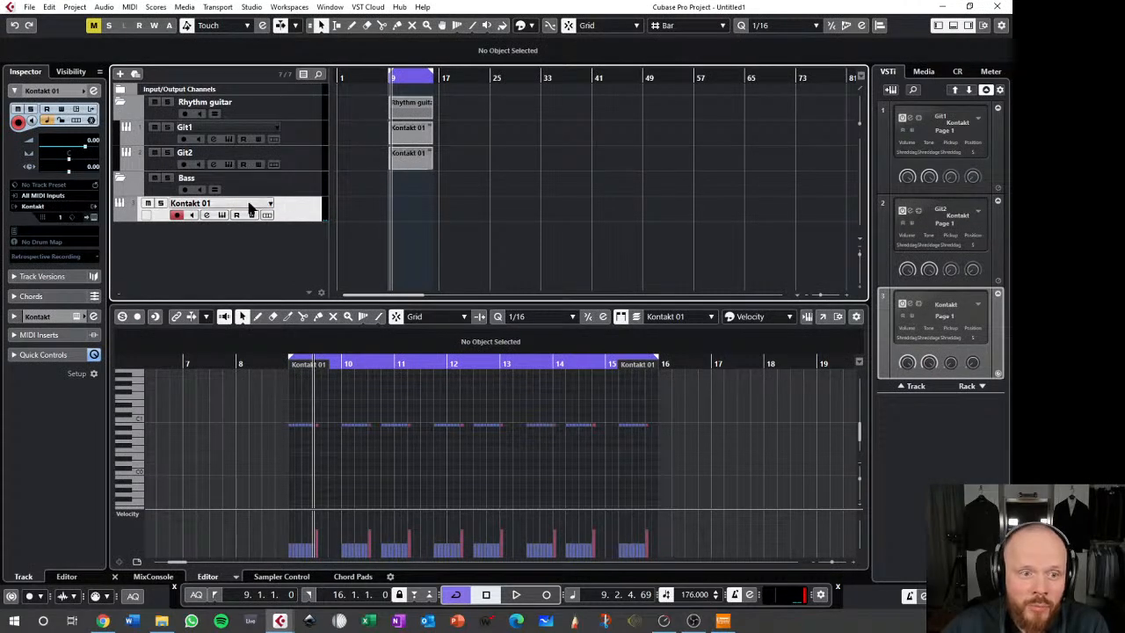
- Move the new Kontakt 01 track into the Bass folder and rename it Bass
double_click(215, 205)
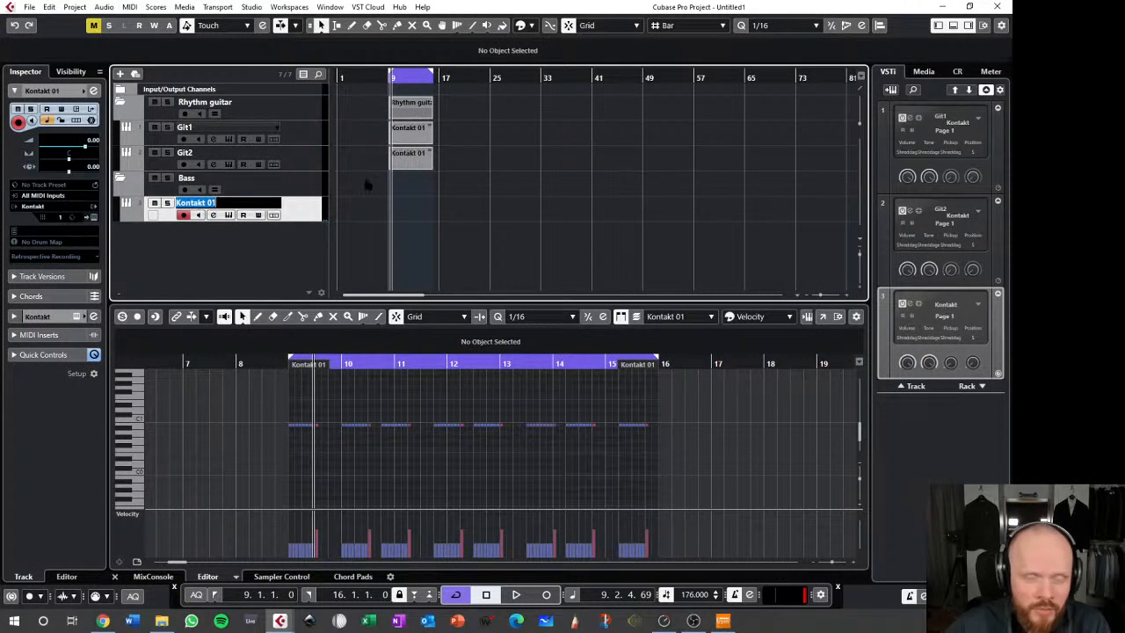
type("Bass")
key("Return")
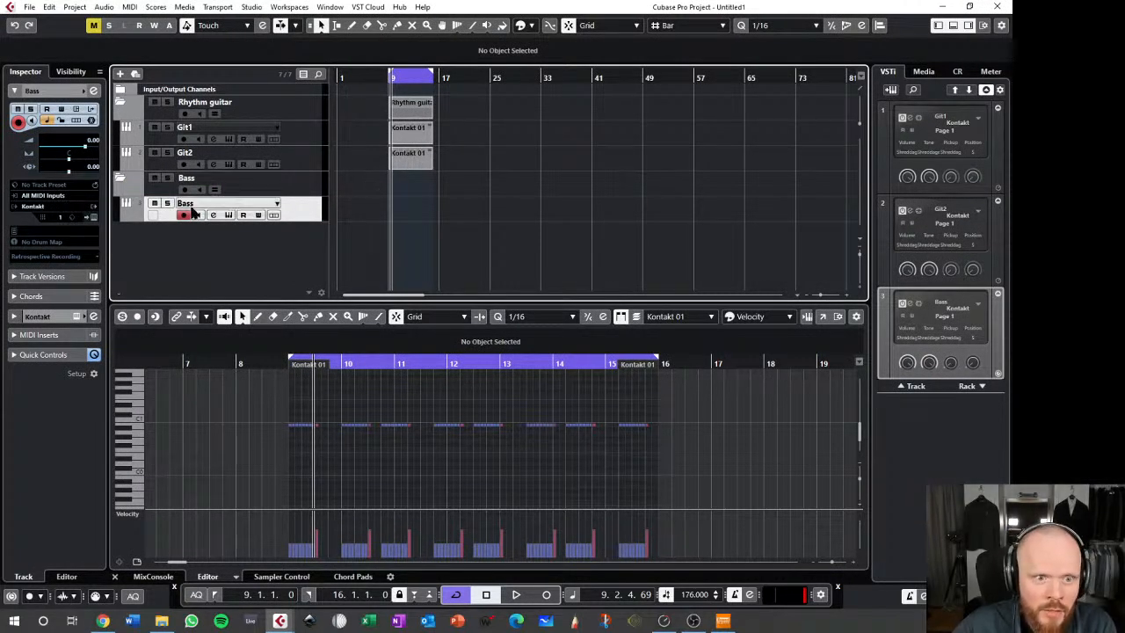
- Copy the Git2 part to the Bass track at bar 9 and play the Bass track soloed
left_click(428, 159)
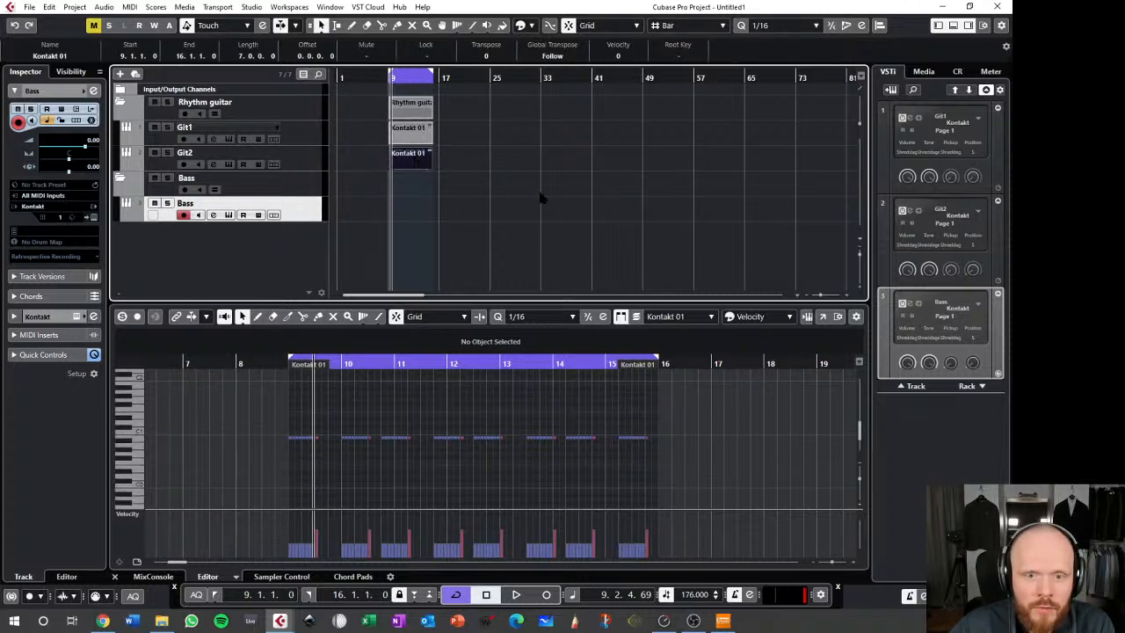
left_click_drag(414, 159, 414, 211)
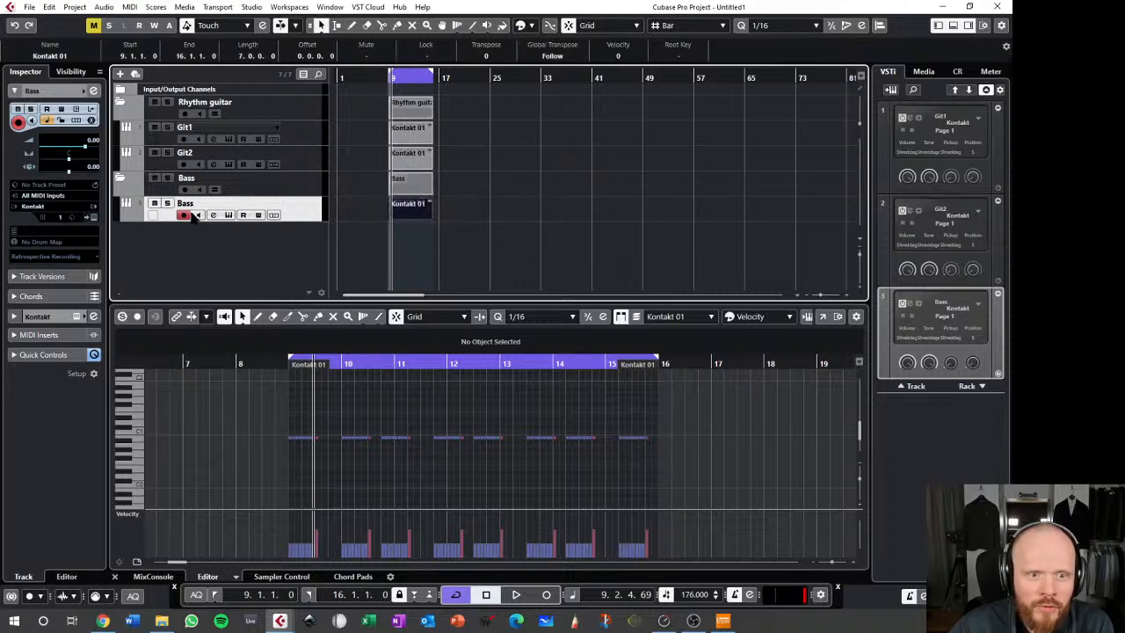
left_click(167, 203)
key("space")
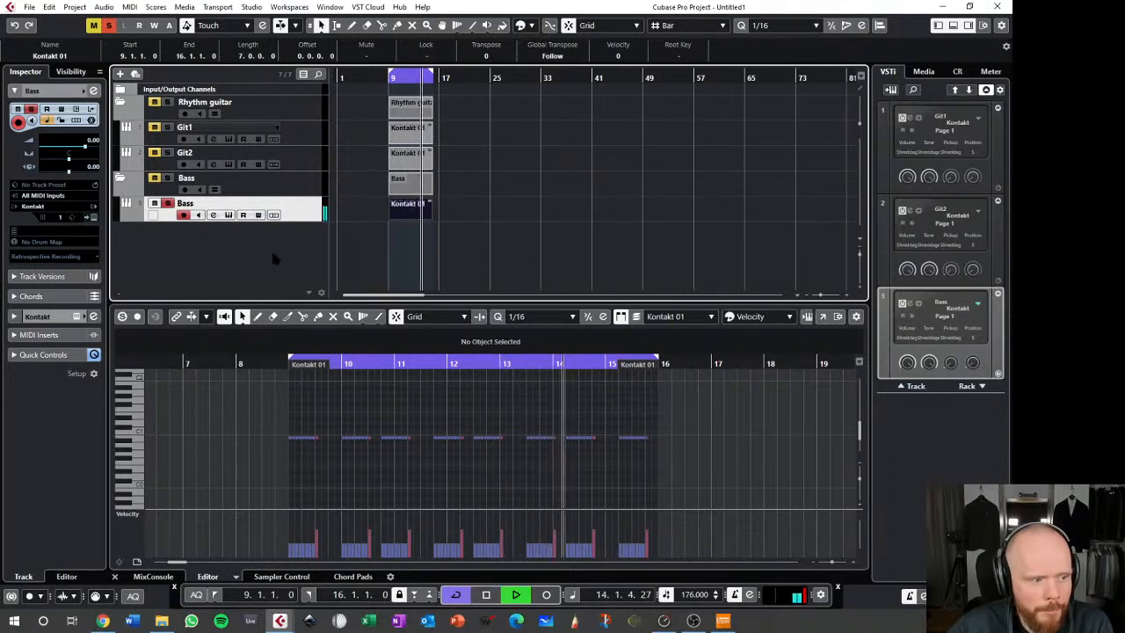
- Set the playback loop to bar 9 only and play the first palm-muted group of the Bass part
key("space")
scroll(319, 435, "up", 3)
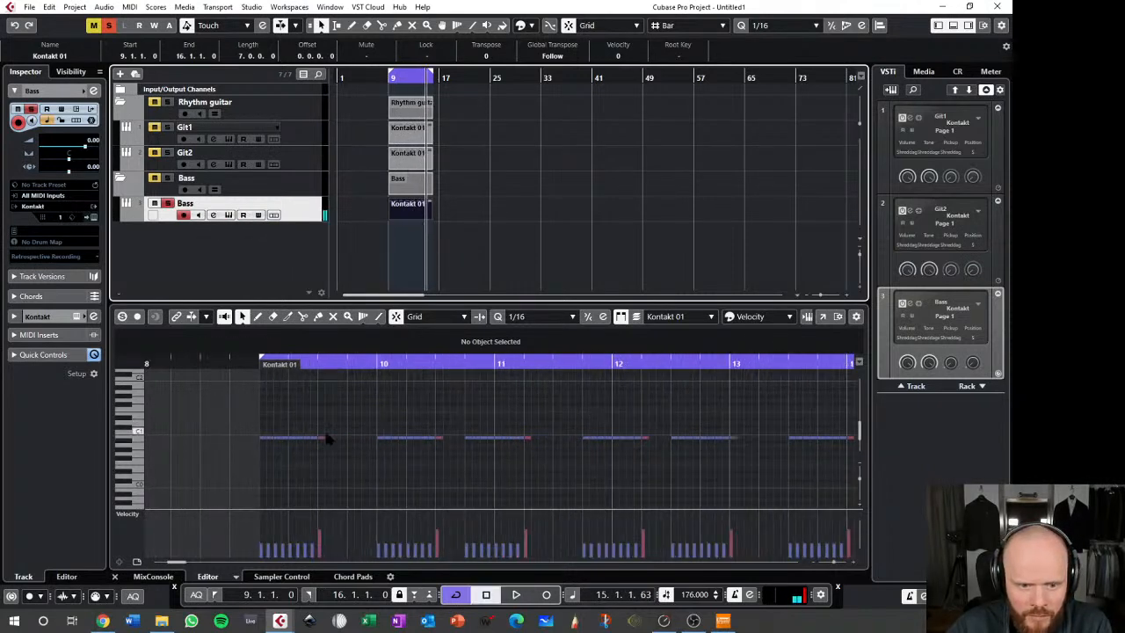
left_click(320, 438)
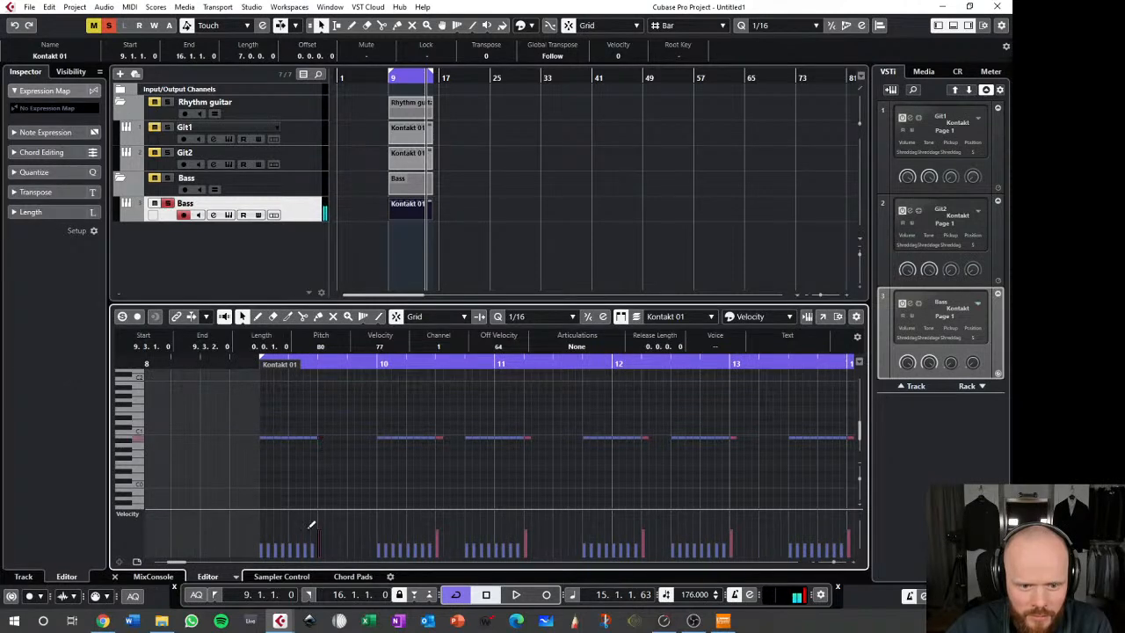
key("space")
key("space")
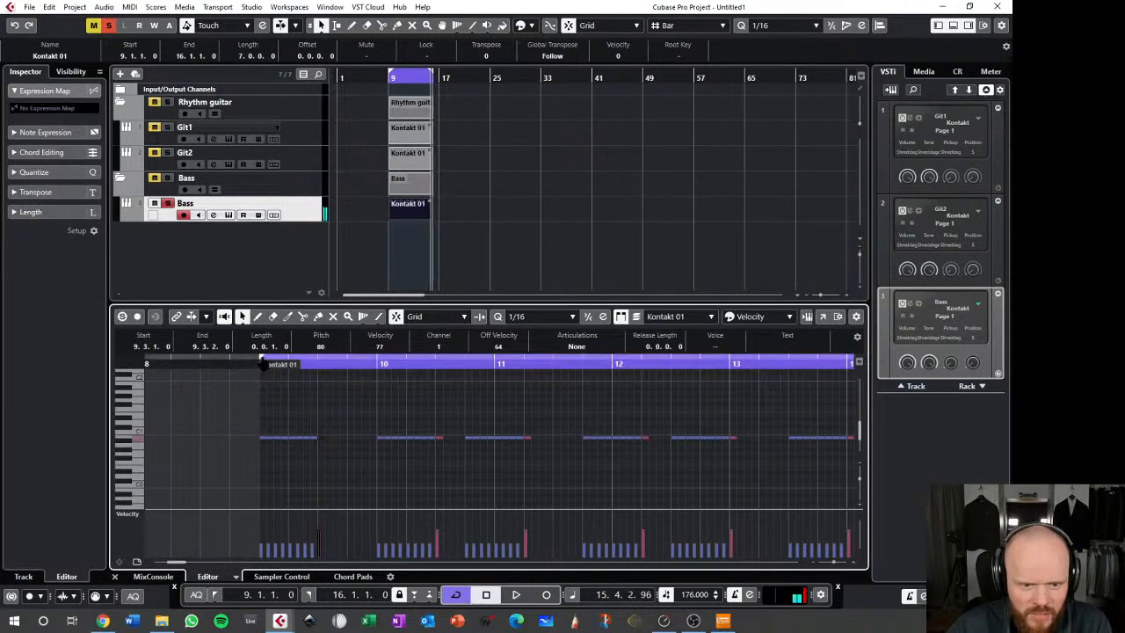
left_click_drag(260, 356, 442, 351)
left_click_drag(262, 352, 379, 347)
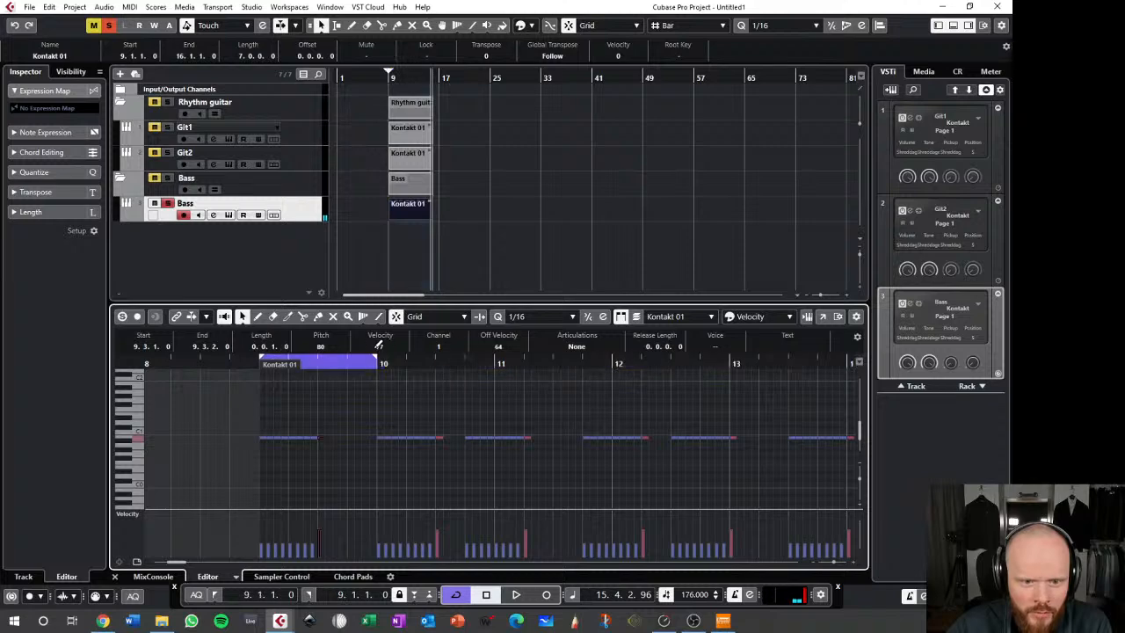
left_click(232, 363)
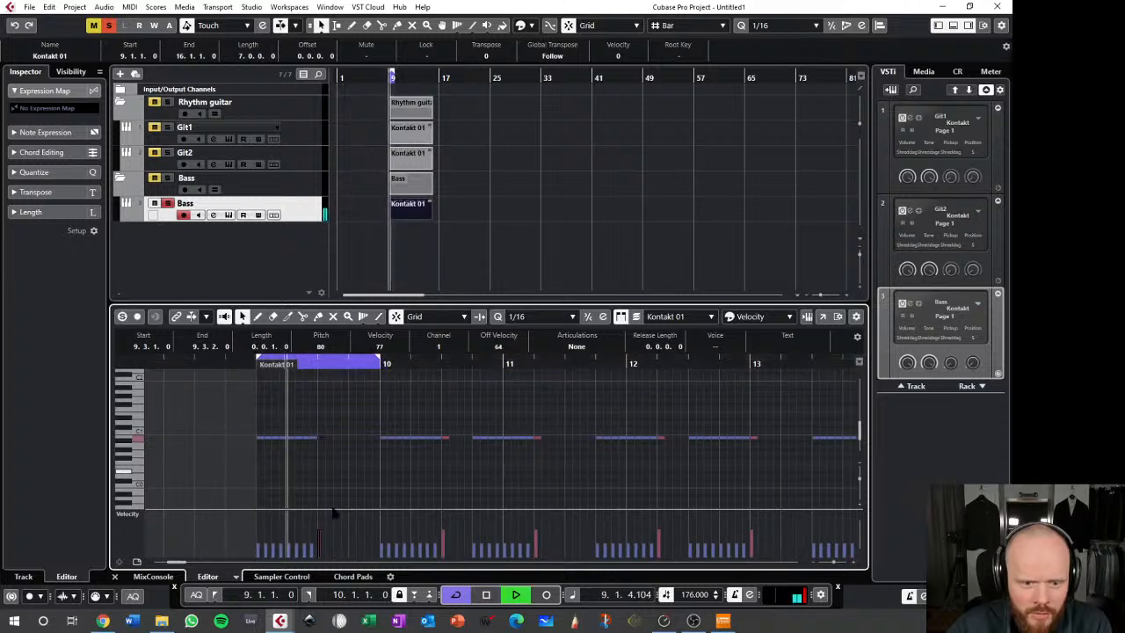
- Raise the velocities of the bar 9 bass notes to 67 and set the group's last note to 73
left_click_drag(322, 407, 239, 445)
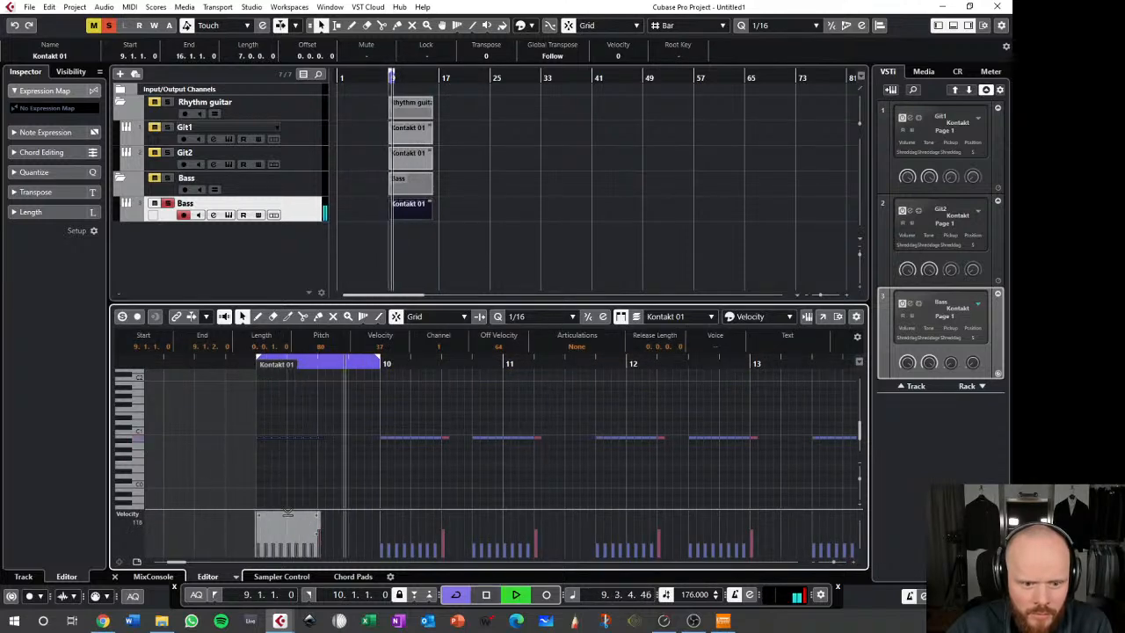
left_click_drag(287, 515, 294, 475)
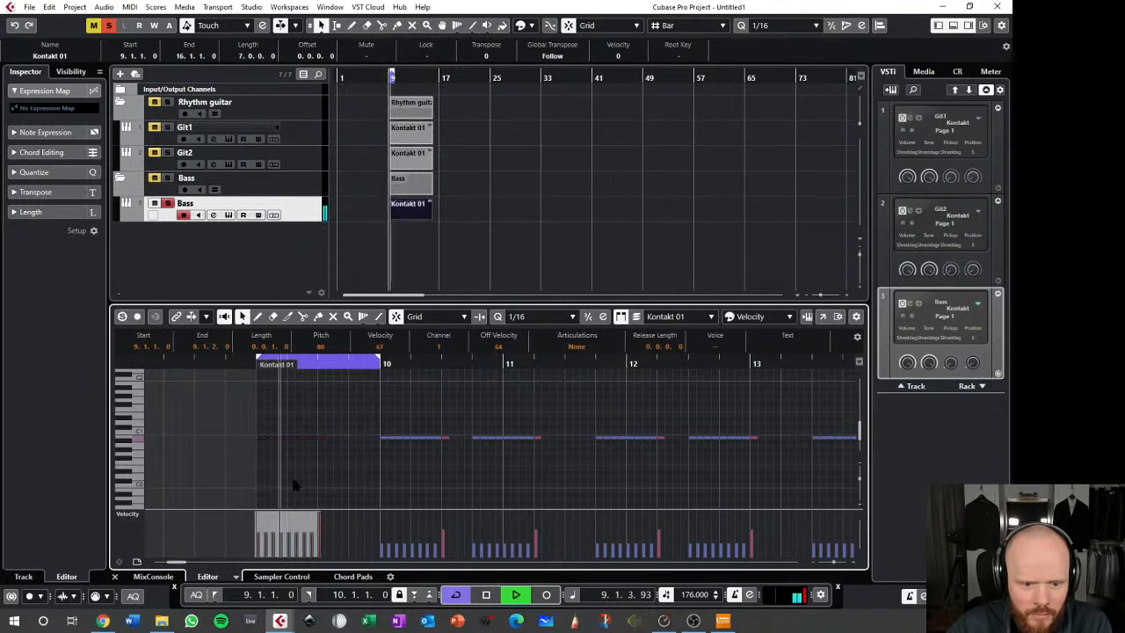
left_click_drag(318, 517, 321, 447)
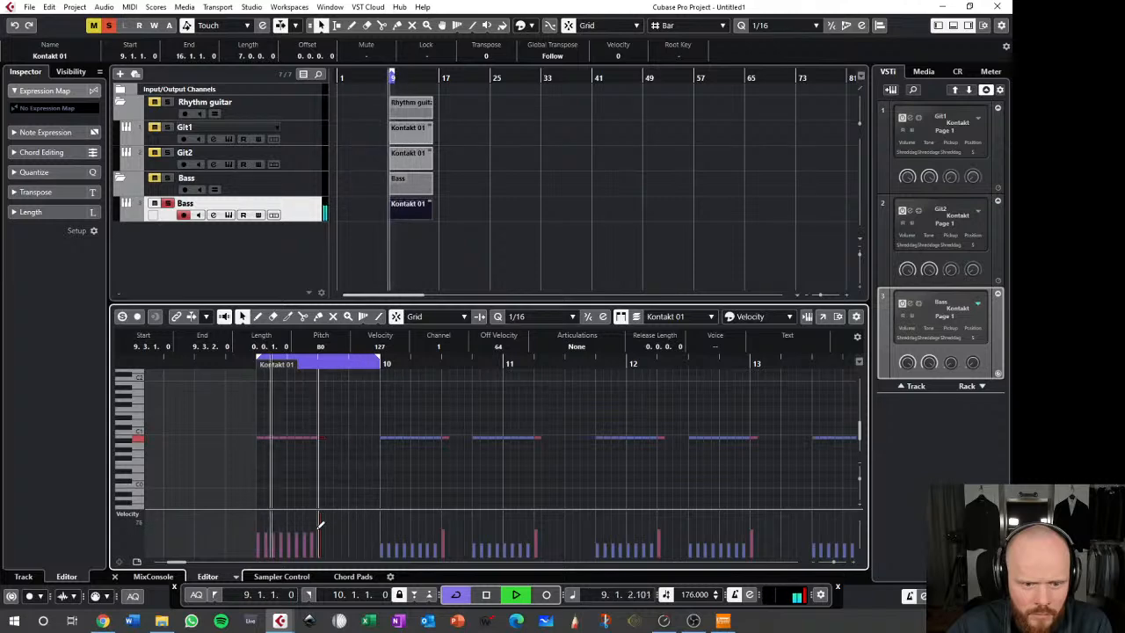
left_click(327, 441)
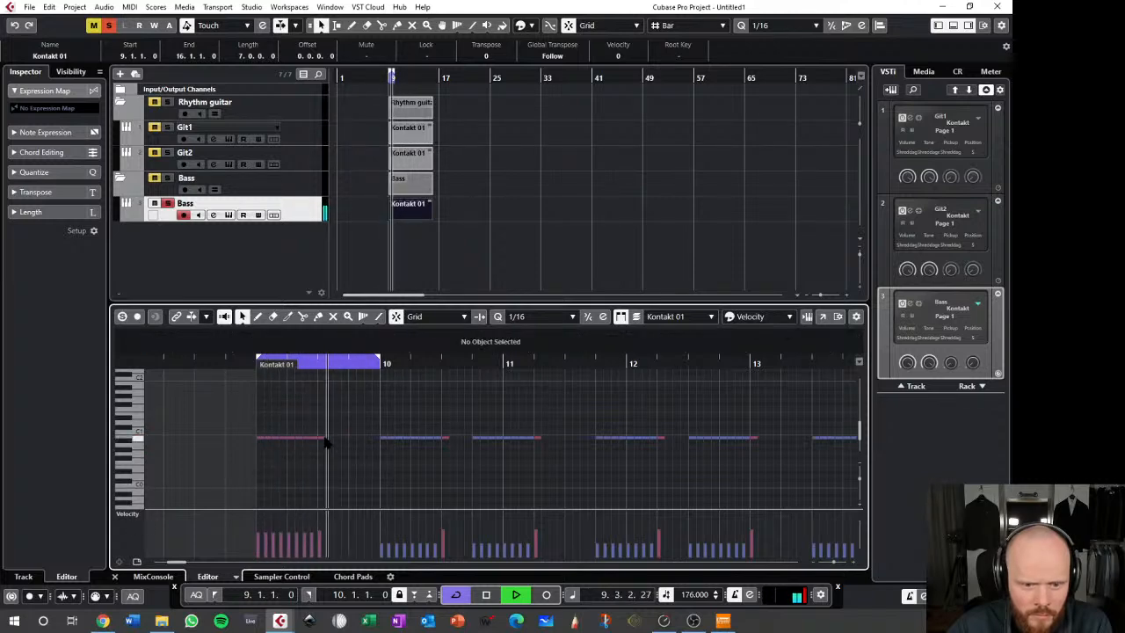
- Try lengthening the last note of the bar 9 bass group to two sixteenths and undo the change
left_click(325, 438)
left_click_drag(330, 437, 341, 437)
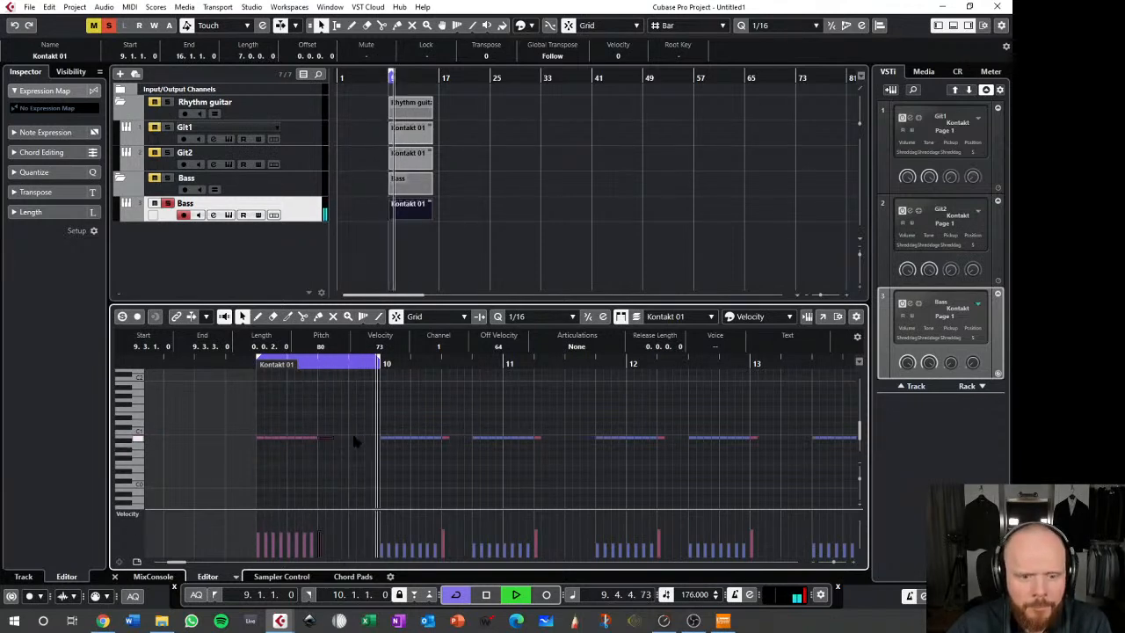
key("ctrl+z")
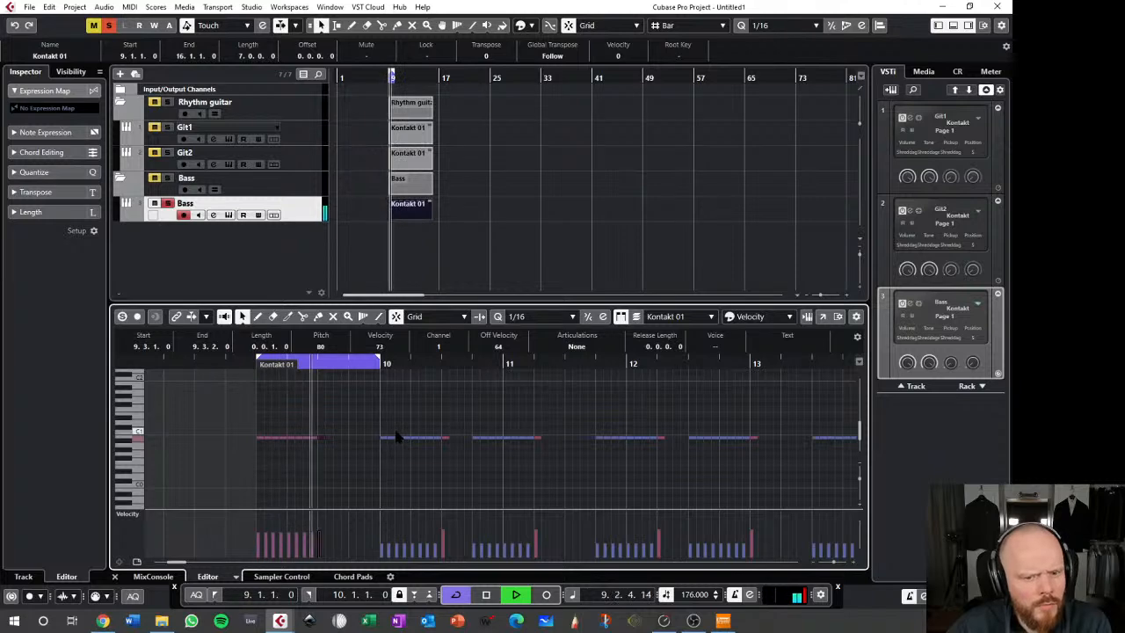
- Stop playback and delete all bass notes from bar 10 to the end of the part
key("space")
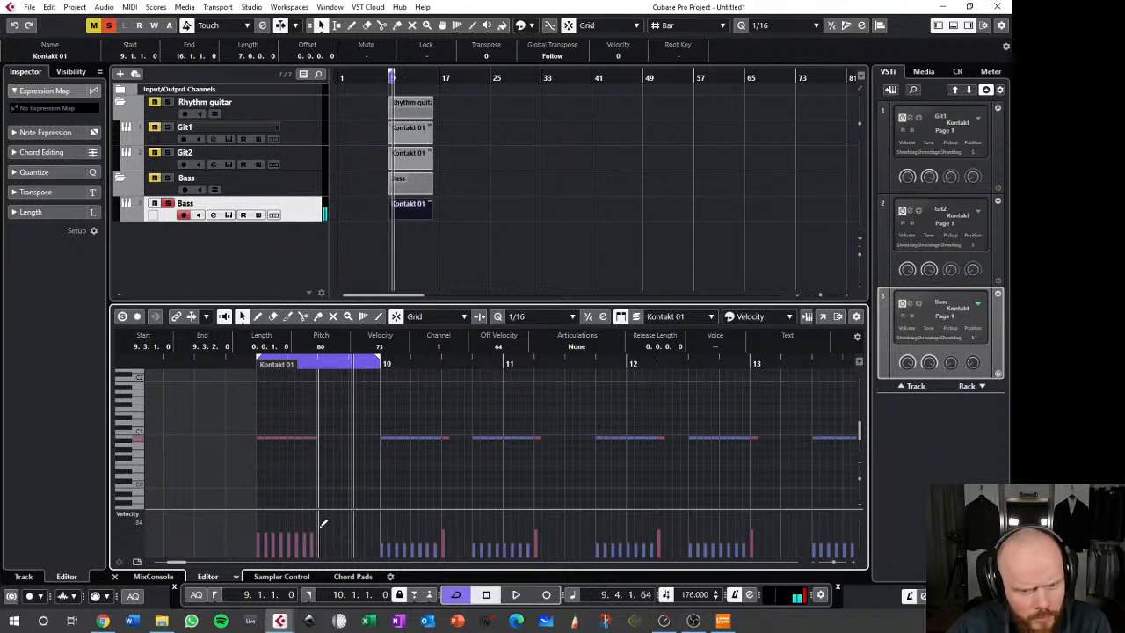
scroll(440, 446, "down", 4)
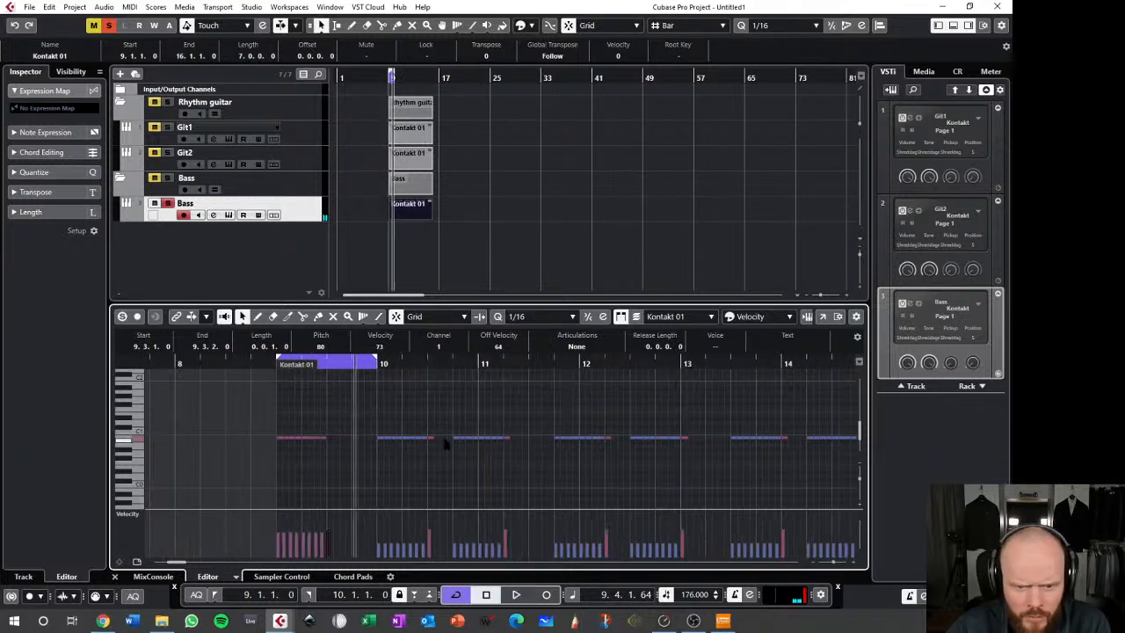
left_click_drag(405, 419, 744, 451)
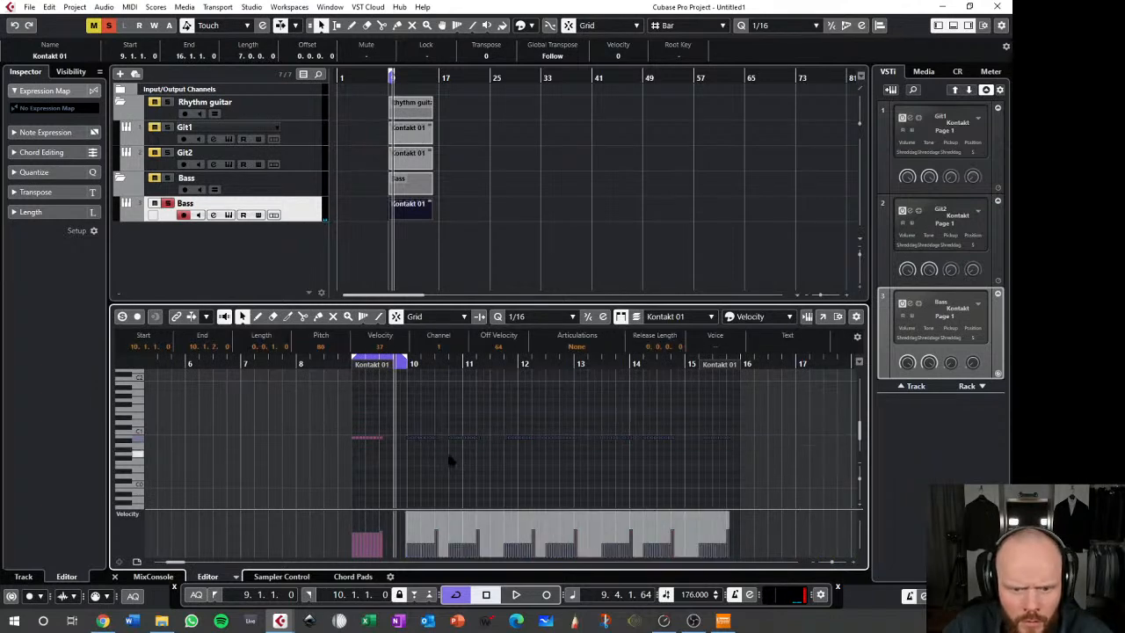
key("Delete")
- Duplicate the bar 9 note group and nudge the copy to start at bar 10
left_click_drag(409, 452, 347, 424)
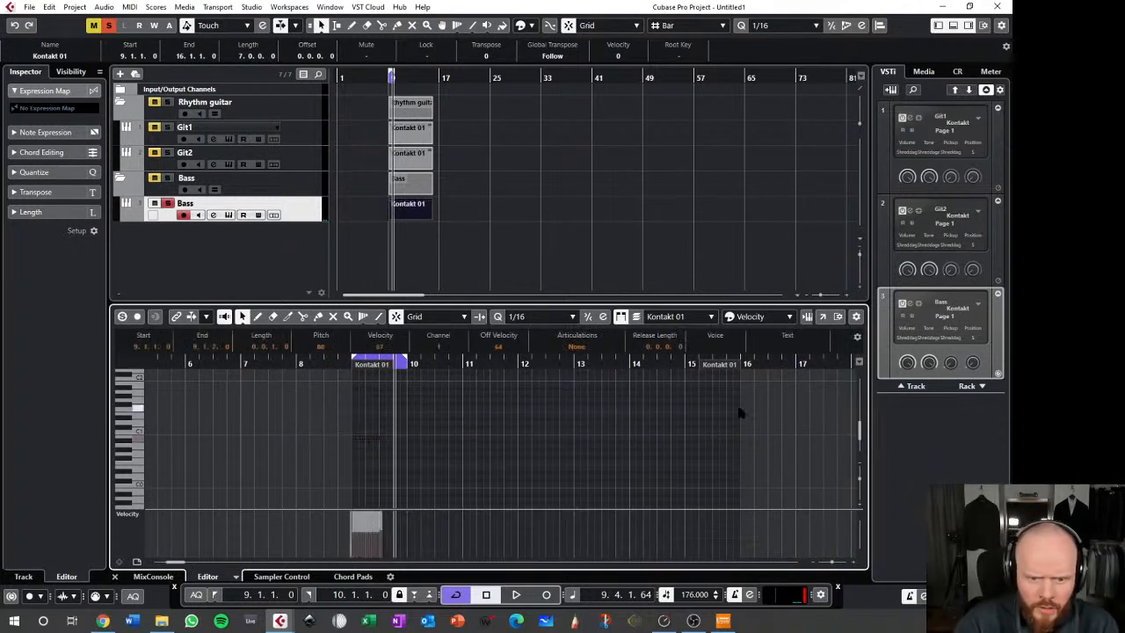
key("ctrl+Right")
key("ctrl+Right")
key("ctrl+Right")
key("ctrl+Right")
key("ctrl+Right")
key("ctrl+Right")
key("ctrl+Right")
key("ctrl+Right")
key("ctrl+Right")
key("ctrl+Right")
key("ctrl+Right")
key("ctrl+Right")
key("ctrl+Right")
key("ctrl+Right")
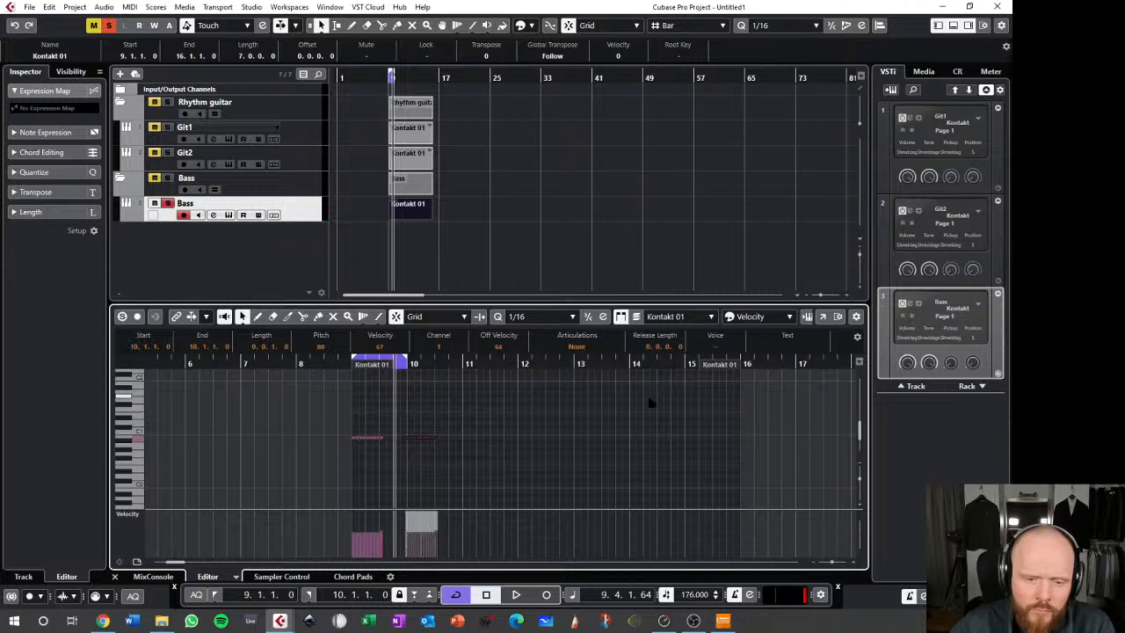
- Duplicate the bar 9 and bar 10 note groups together and nudge the copies to start at bar 11
left_click_drag(500, 414, 334, 465)
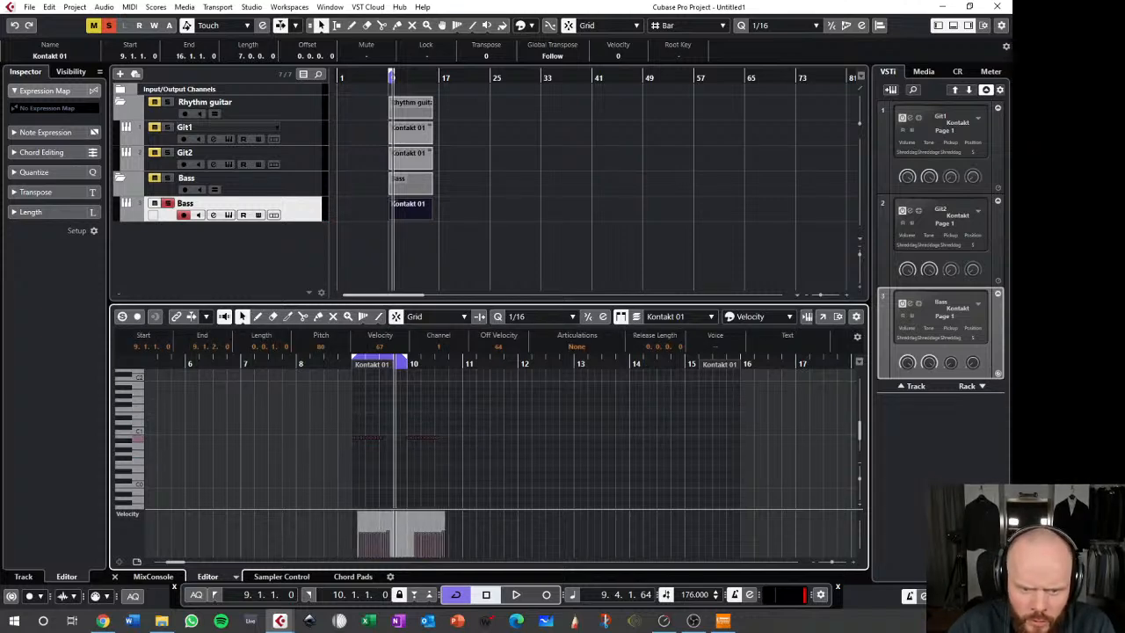
key("alt+d")
key("ctrl+Right")
key("ctrl+Right")
key("ctrl+Right")
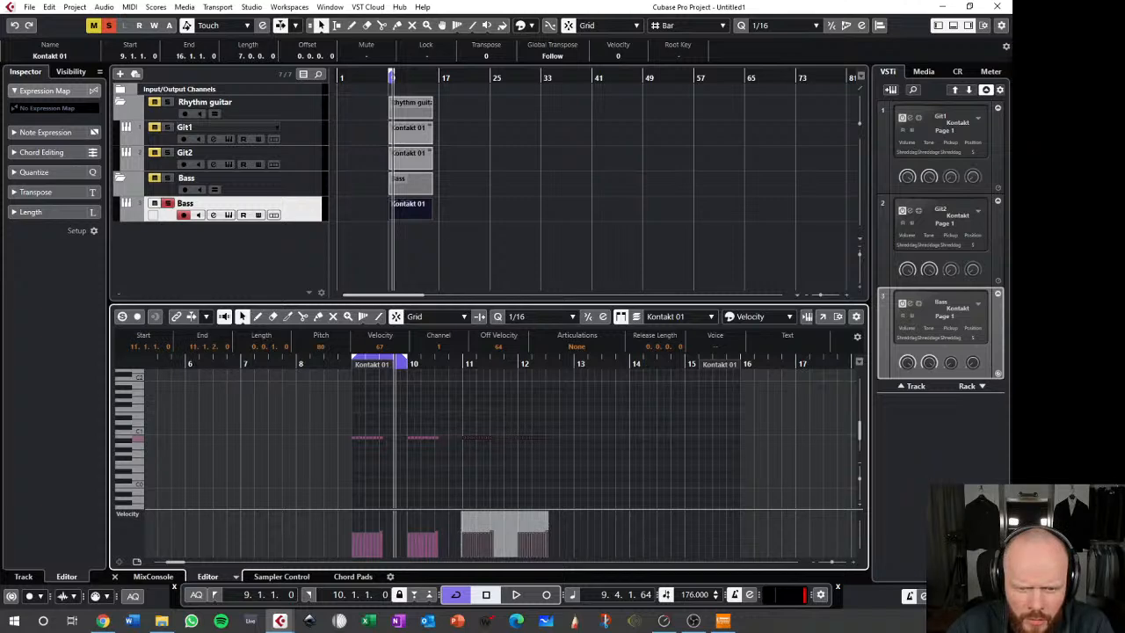
- Turn off looping, play the part from bar 9 and nudge the two copied groups earlier to start at 10.4.1.0
left_click(463, 595)
left_click(349, 364)
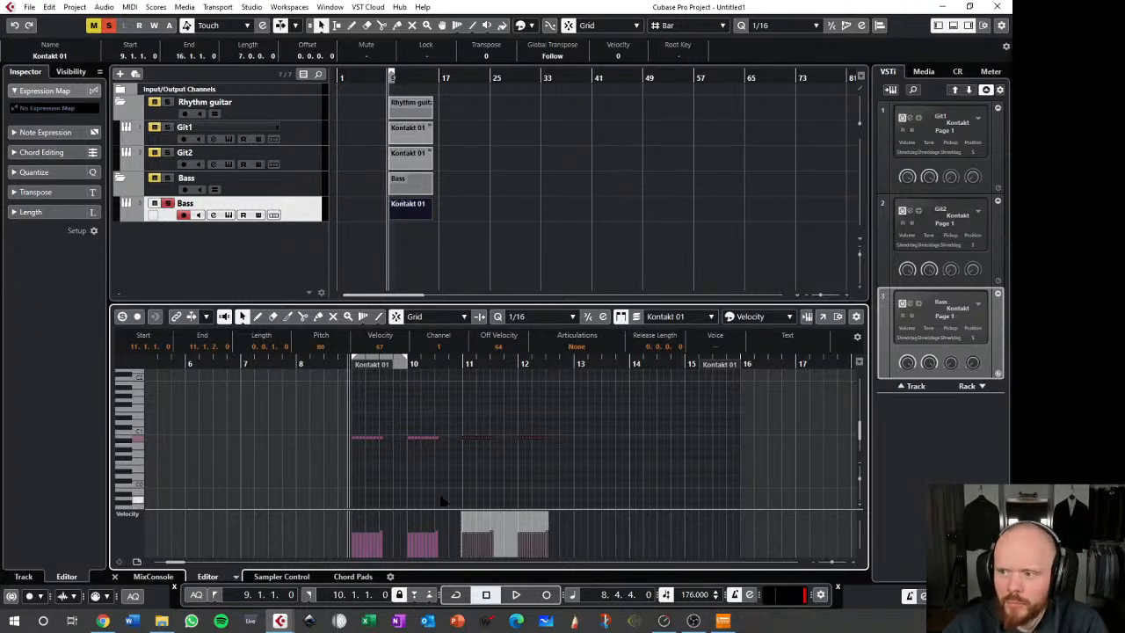
key("space")
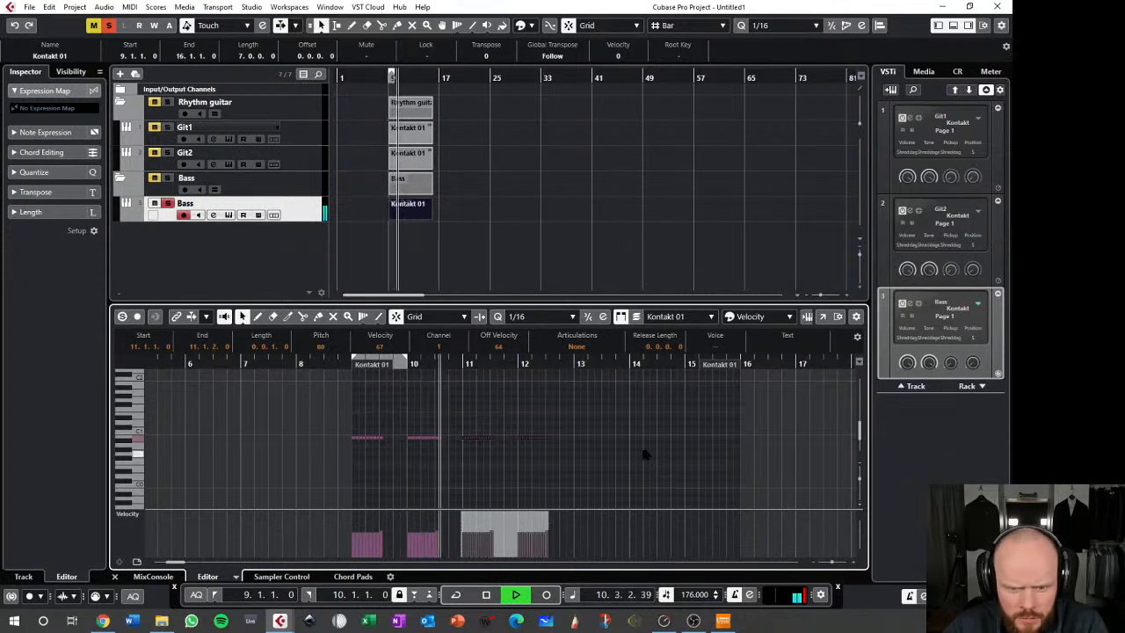
key("space")
key("ctrl+Left")
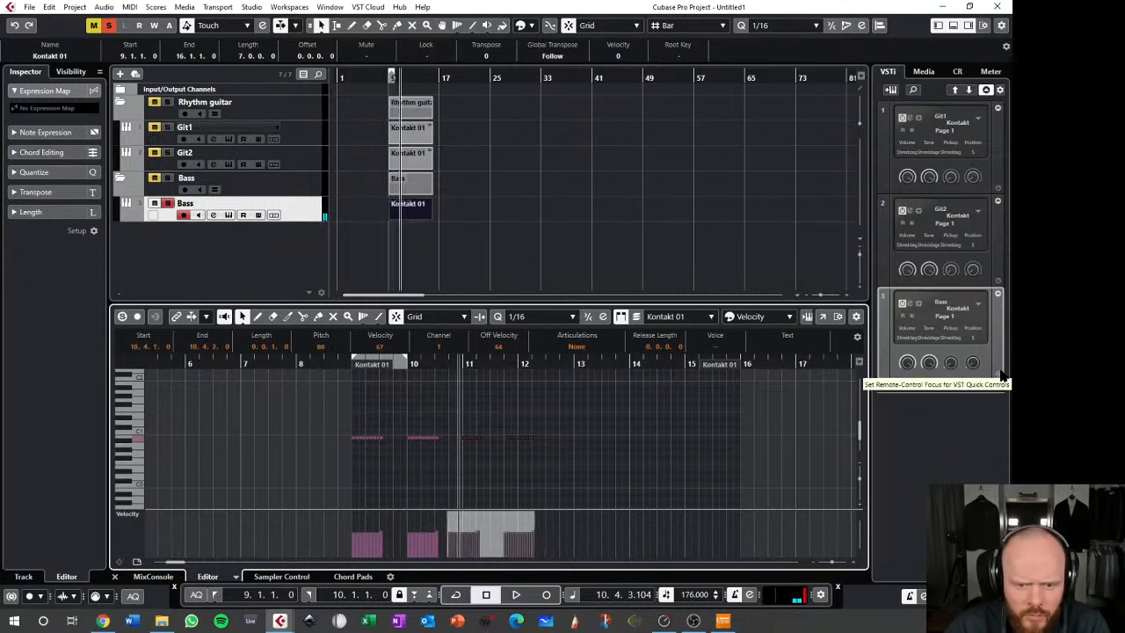
- Duplicate all four bass note groups and nudge the copies to start at 12.3.1.0
left_click_drag(599, 408, 288, 480)
key("alt+d")
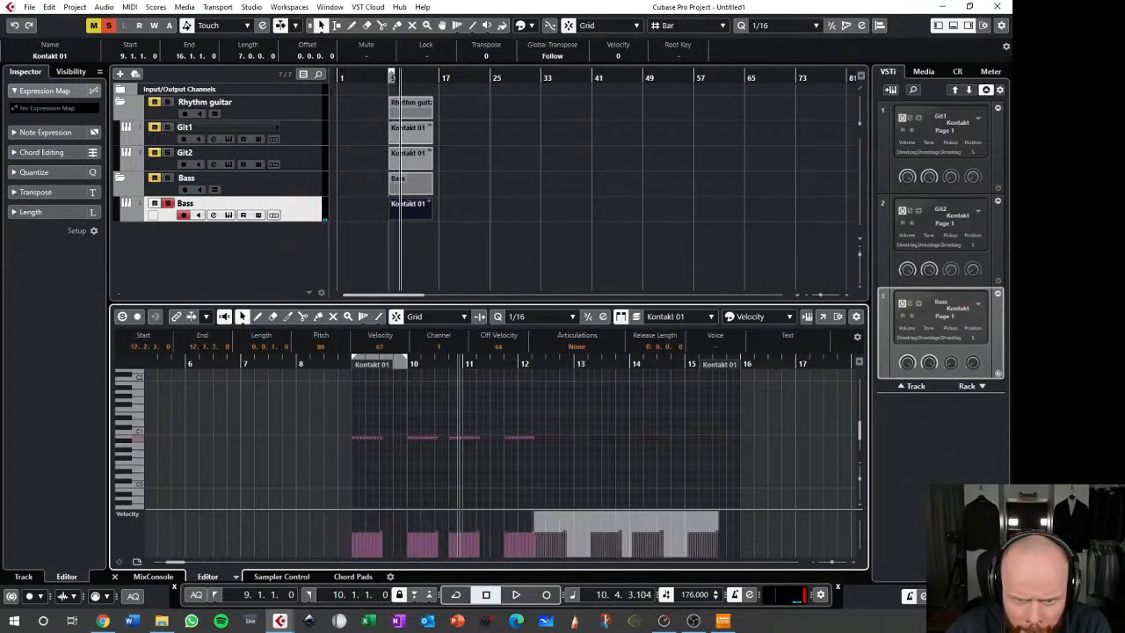
key("ctrl+Right")
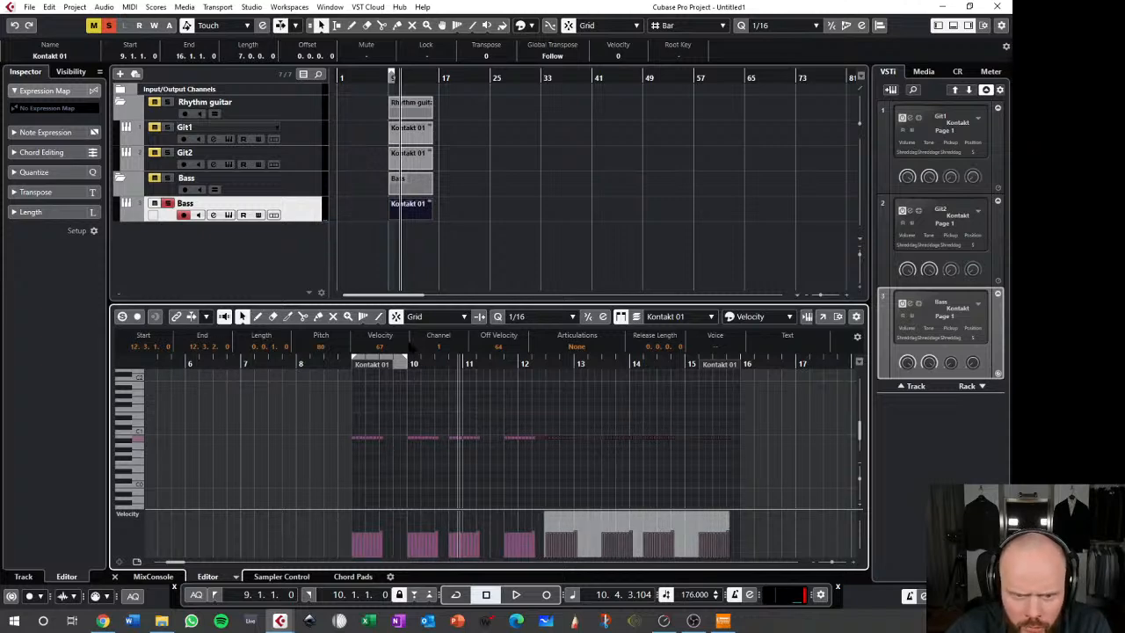
- Extend the locator range from bar 9 to bar 16 and play it, unsoloing Bass to hear it with the guitars
left_click_drag(409, 362, 744, 366)
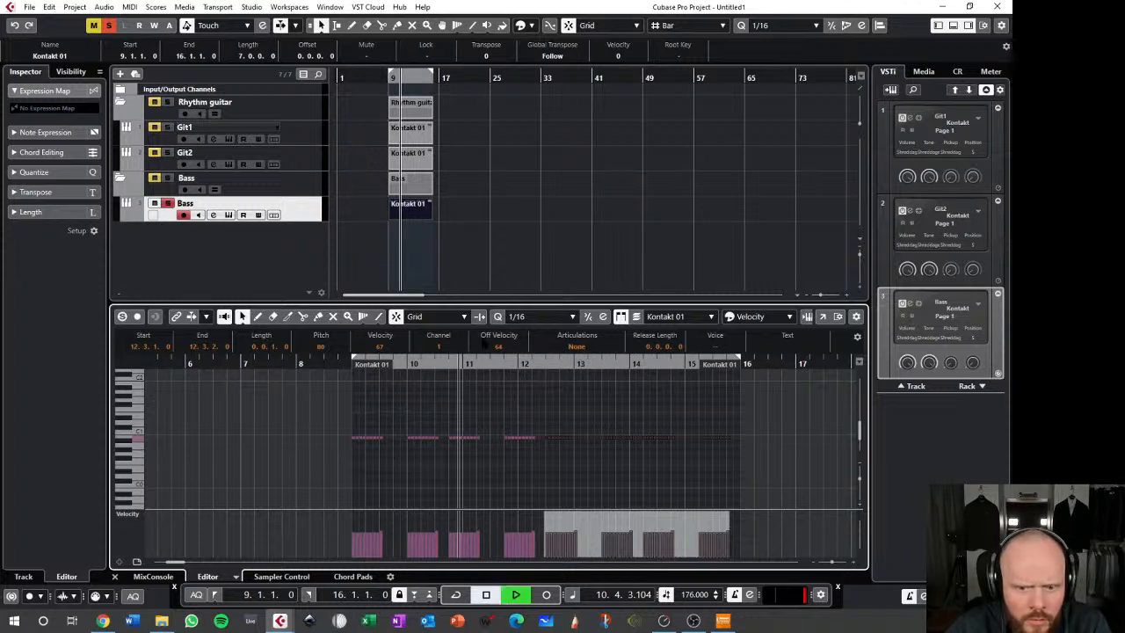
left_click(173, 209)
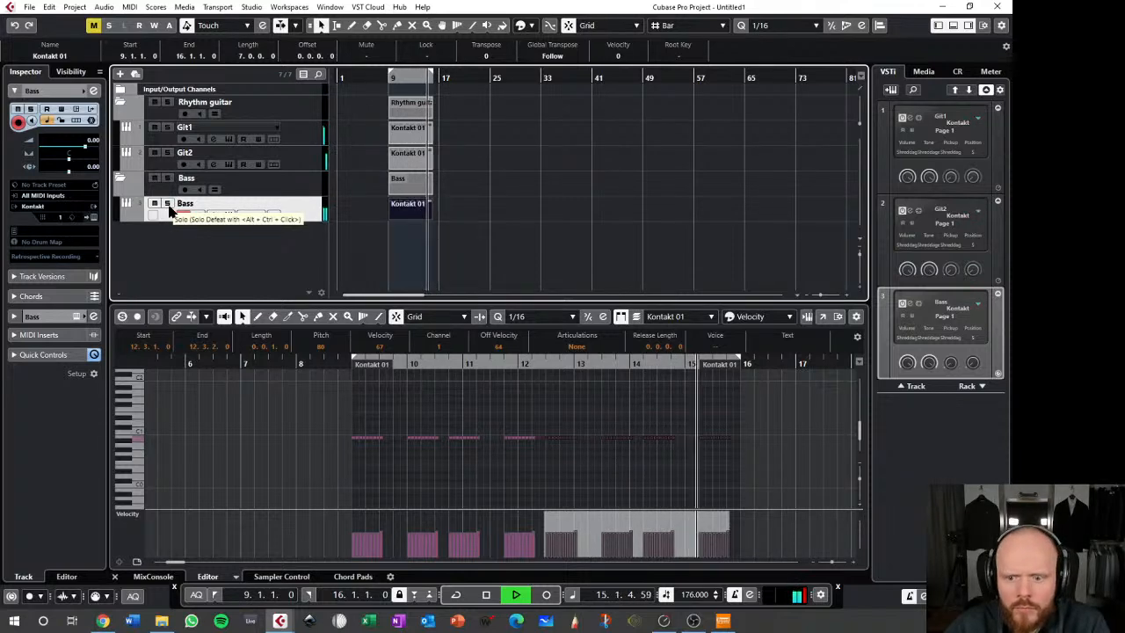
key("space")
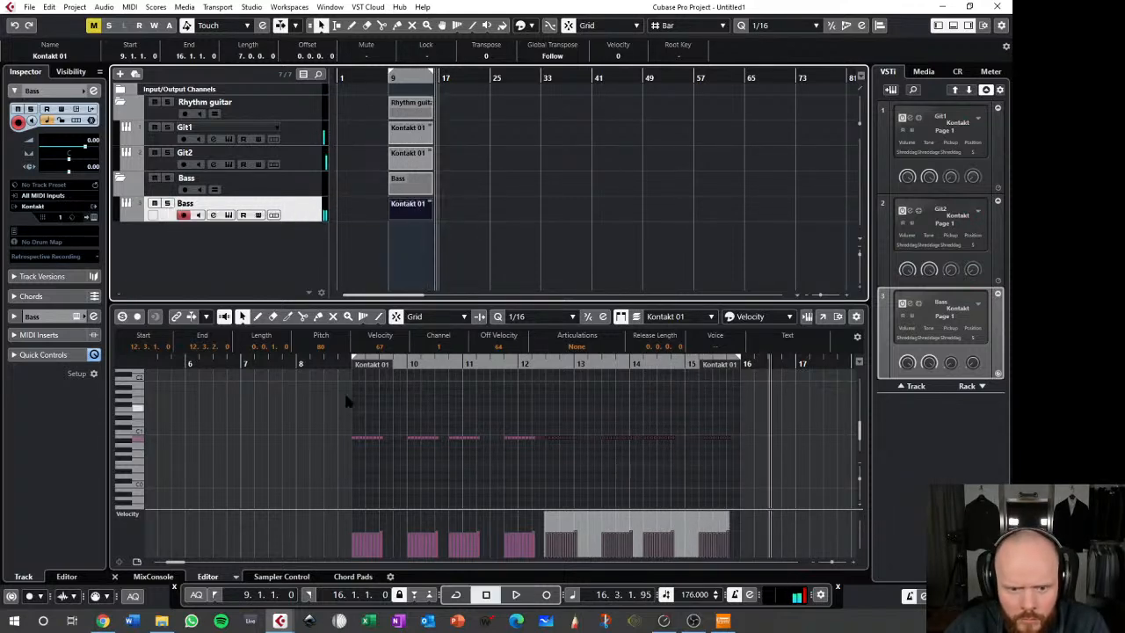
- Turn looping back on and play the soloed Bass track from just before bar 9
left_click(339, 361)
left_click(456, 595)
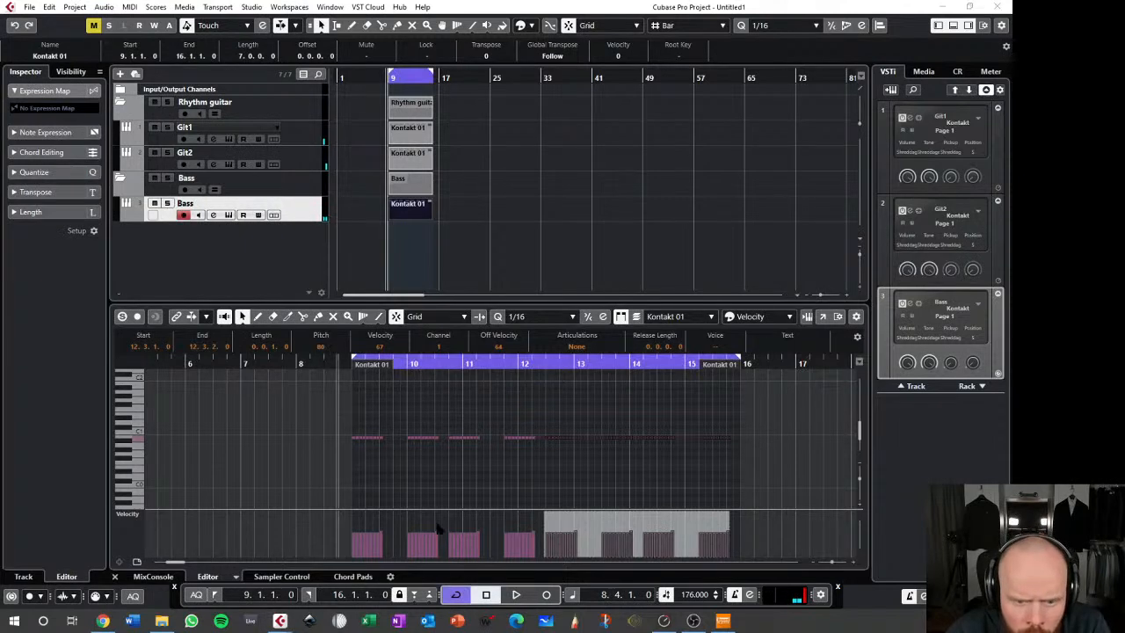
left_click(167, 203)
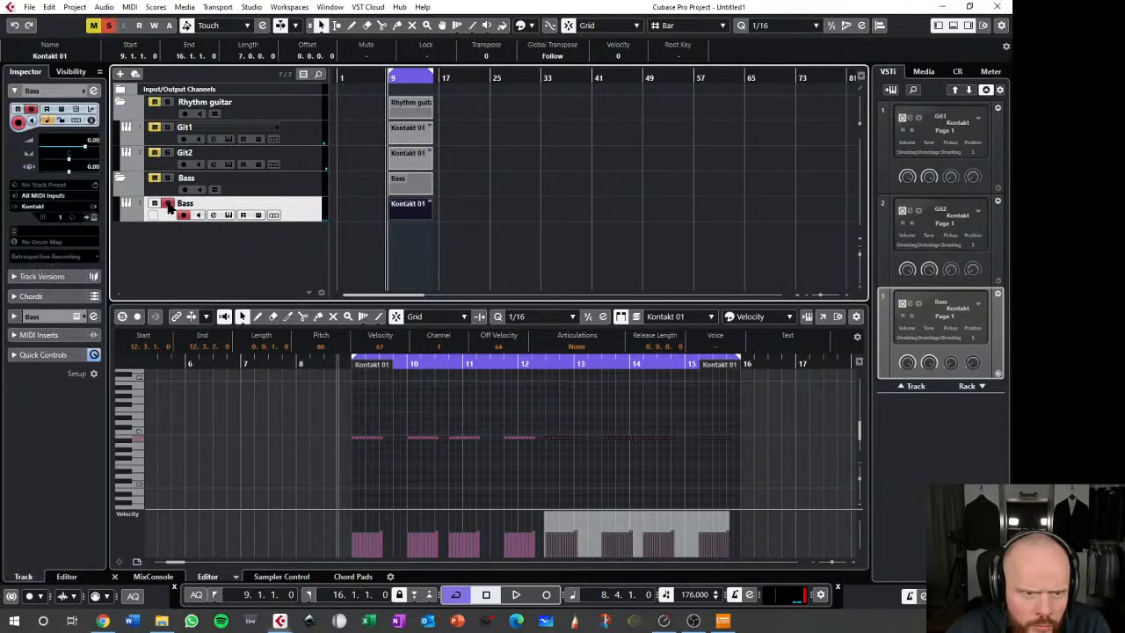
key("space")
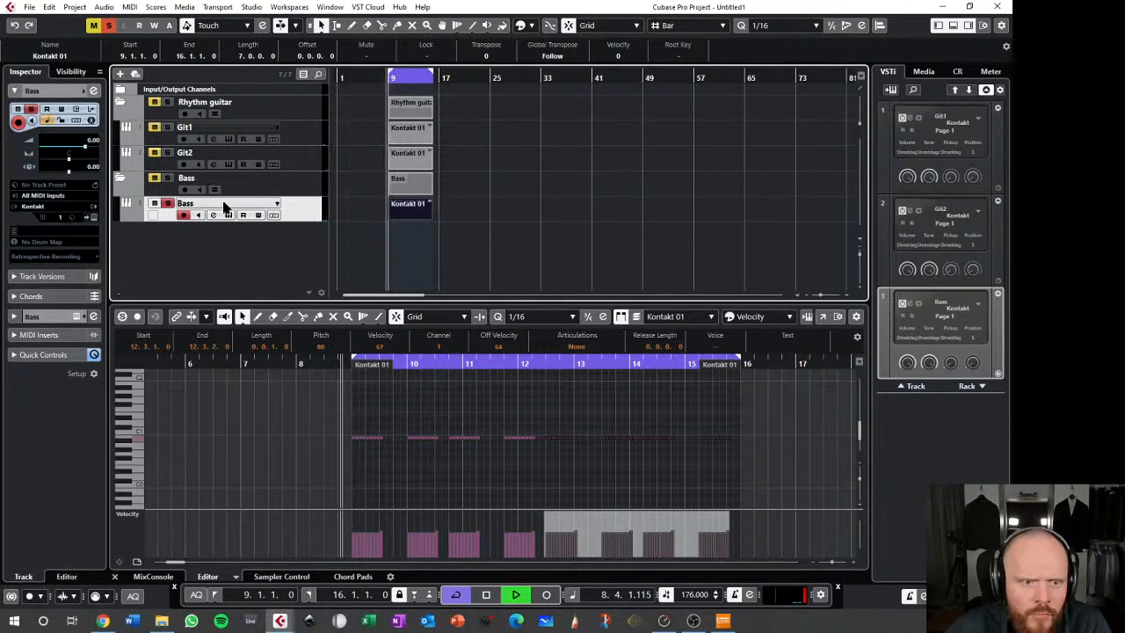
- Open the Bass track's channel settings and add VST Bass Amp in insert slot 4
left_click(213, 214)
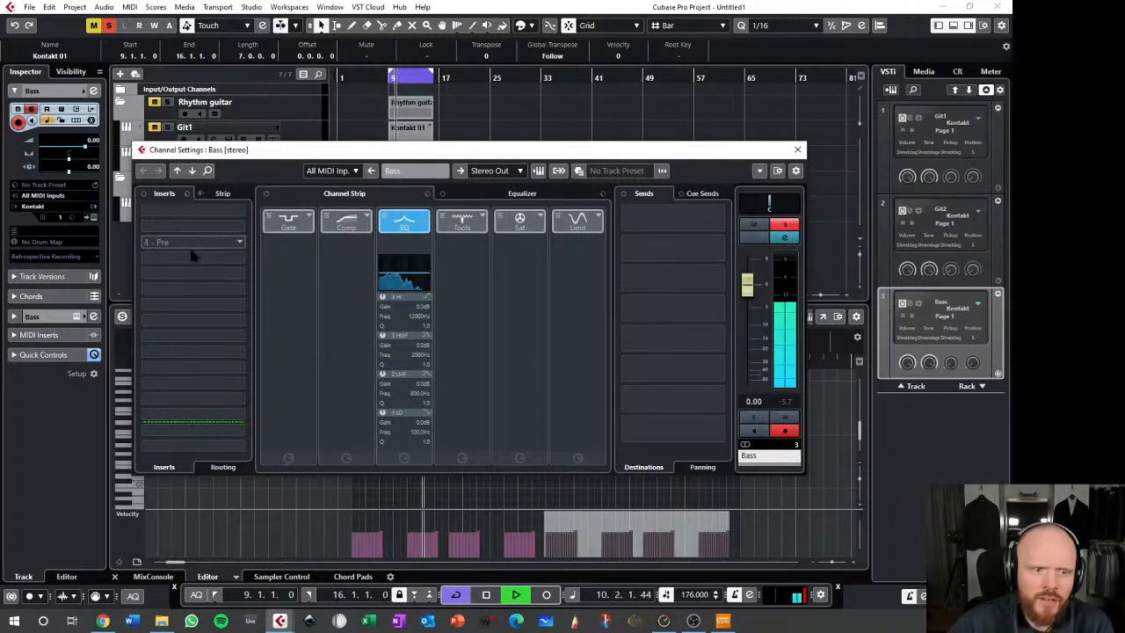
left_click(194, 252)
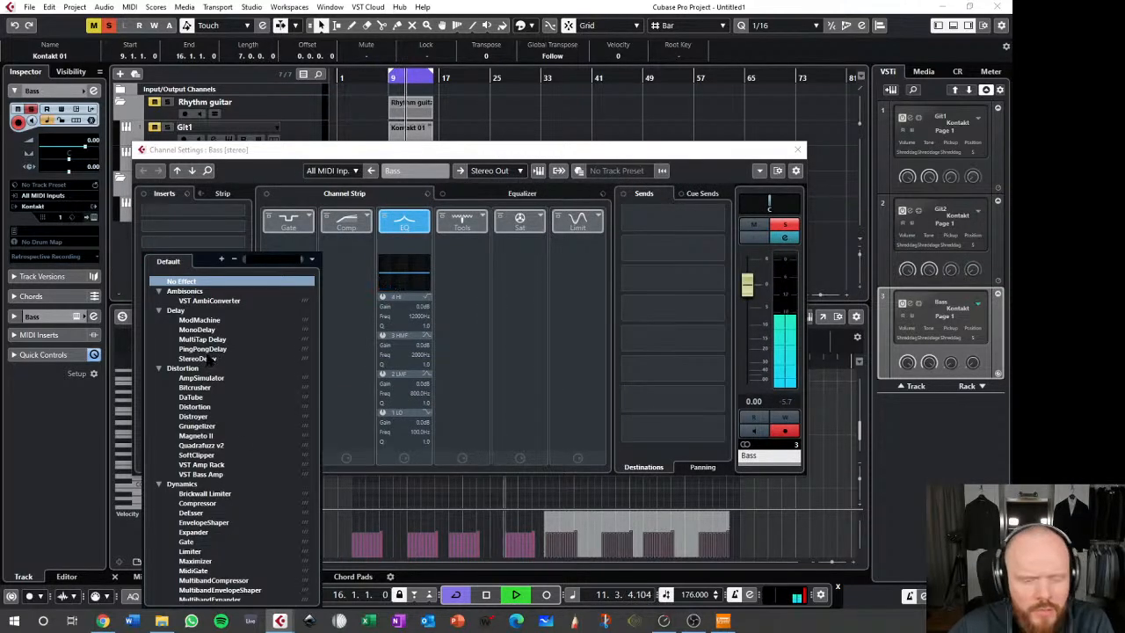
scroll(237, 428, "down", 5)
scroll(255, 408, "up", 2)
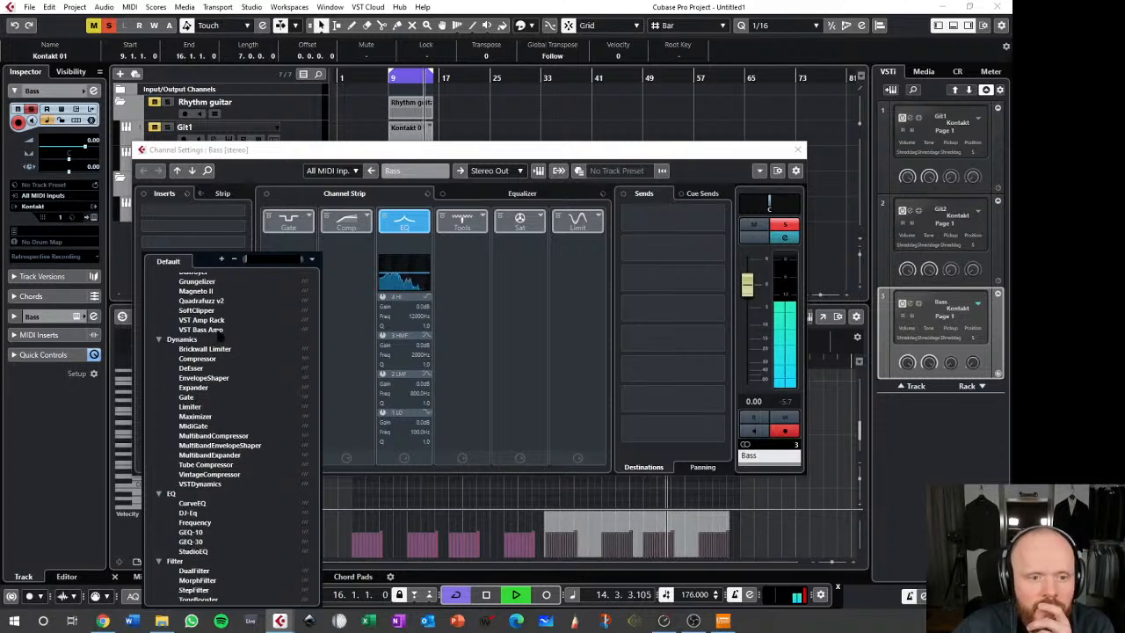
left_click(219, 332)
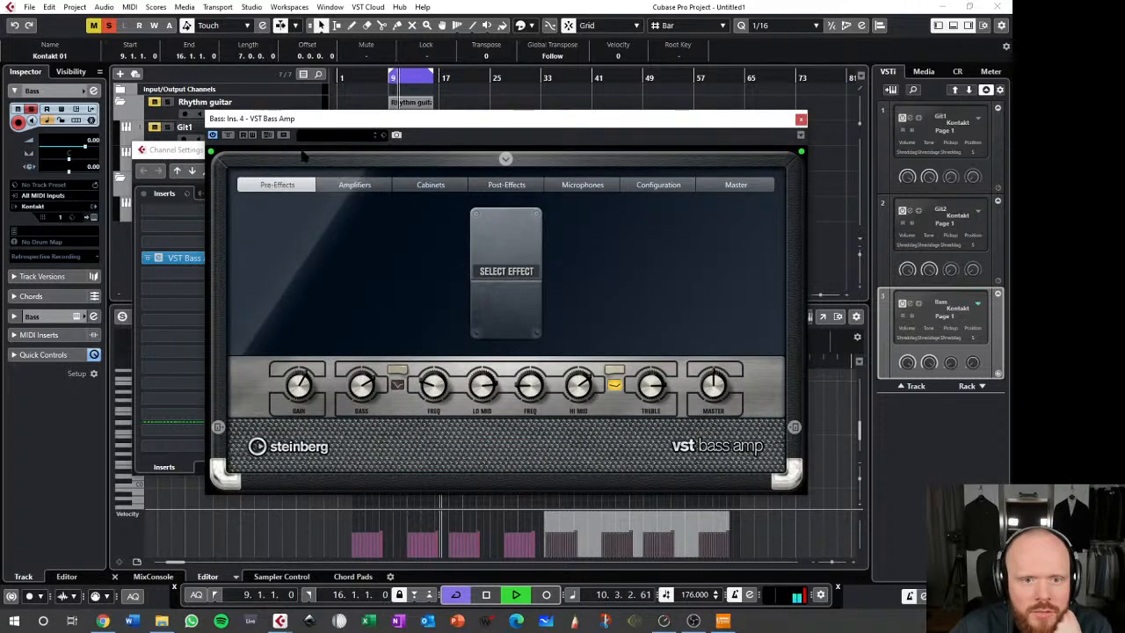
- Audition the VST Bass Amp presets Bright Pick 1, Bright Pick 2 and Basic Bass 1 to 3 on the playing bass
left_click(347, 135)
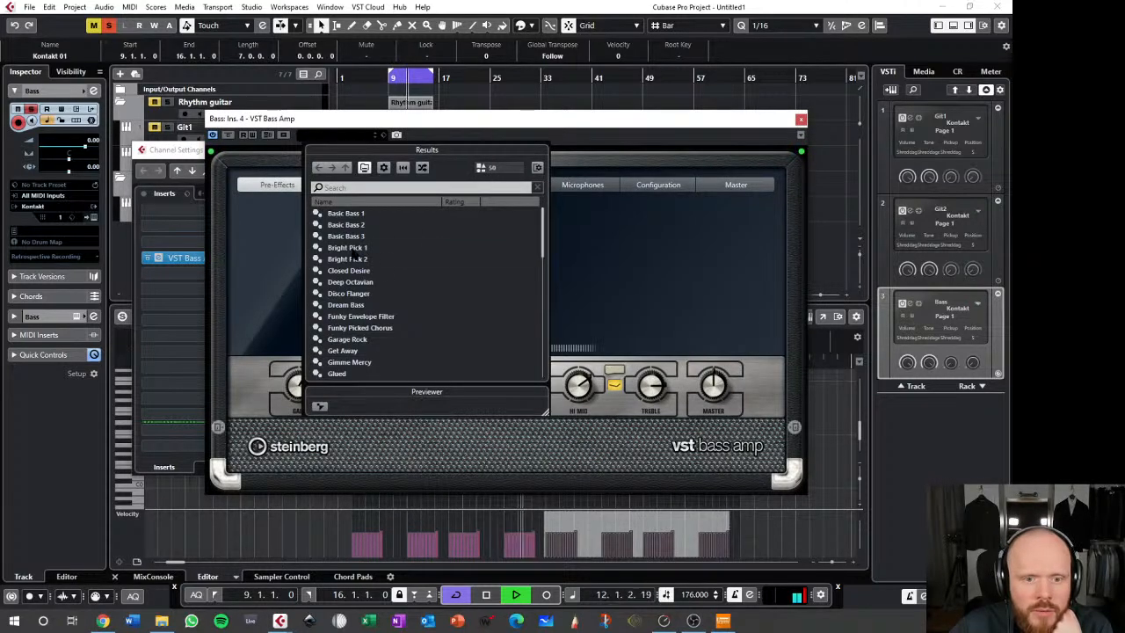
left_click(355, 248)
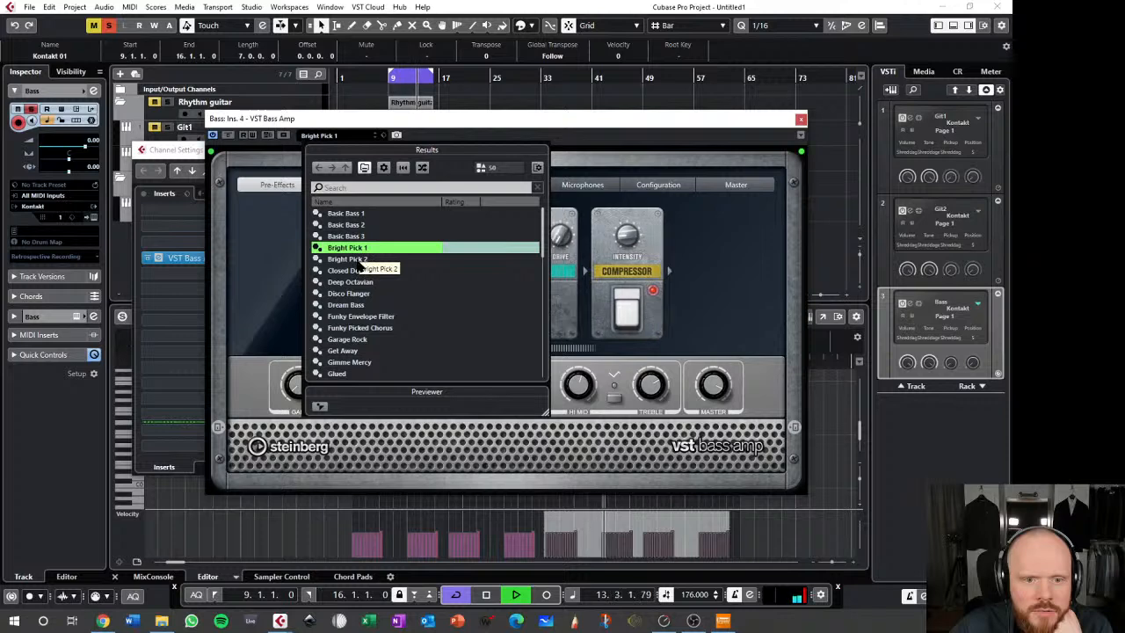
left_click(355, 260)
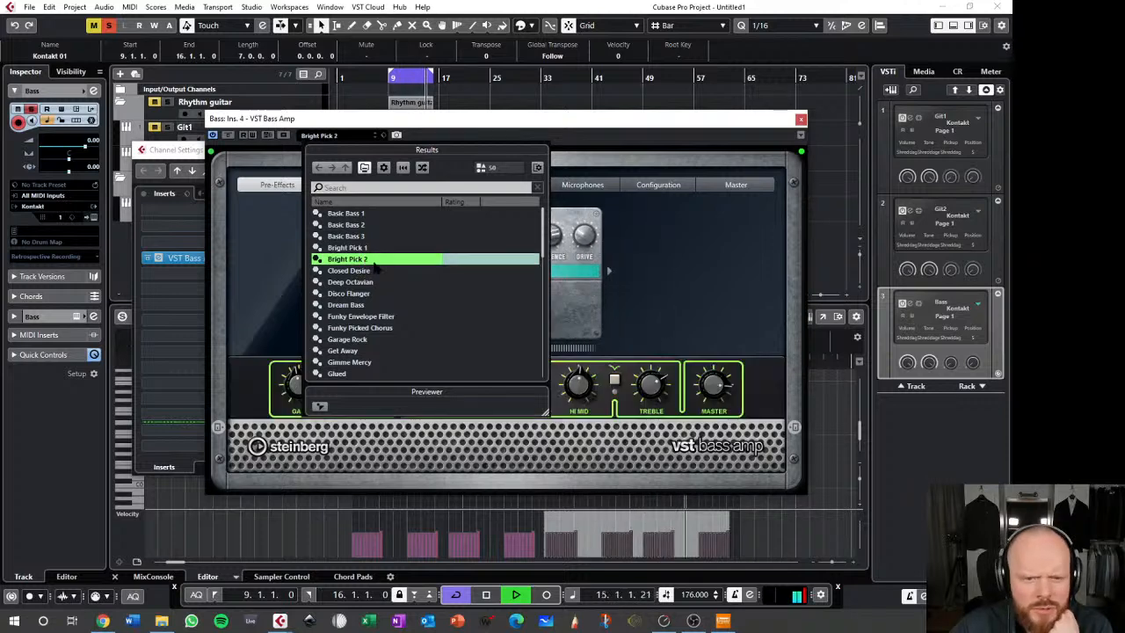
left_click(355, 214)
left_click(370, 227)
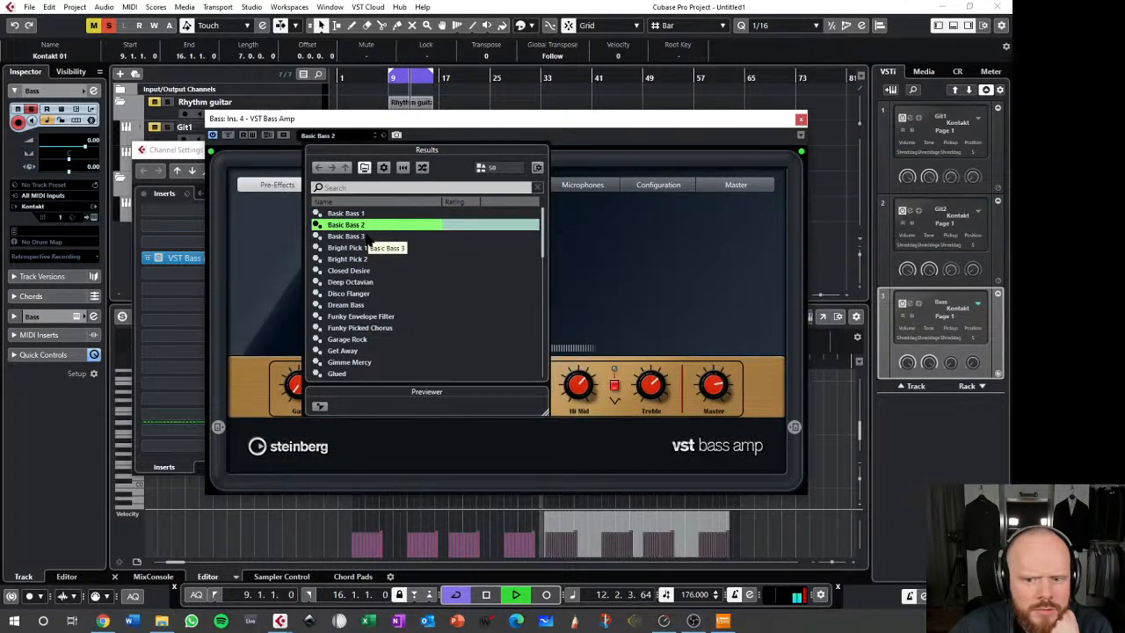
left_click(367, 237)
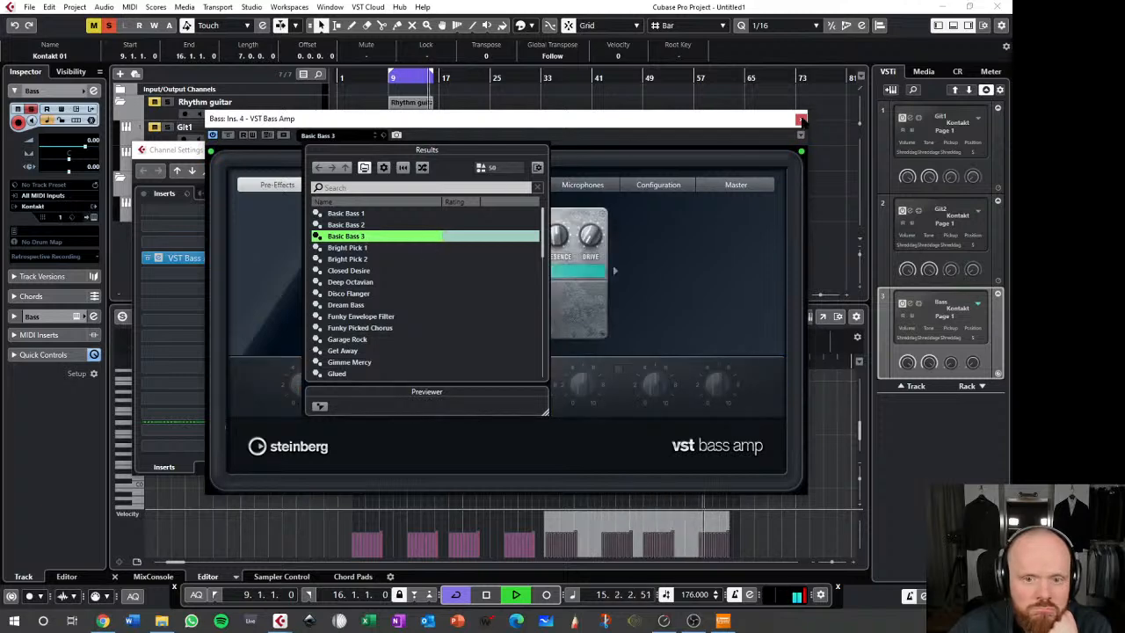
double_click(521, 238)
- Replace VST Bass Amp in the Bass track's insert slot 4 with Guitar Rig 5
left_click(194, 257)
left_click(240, 258)
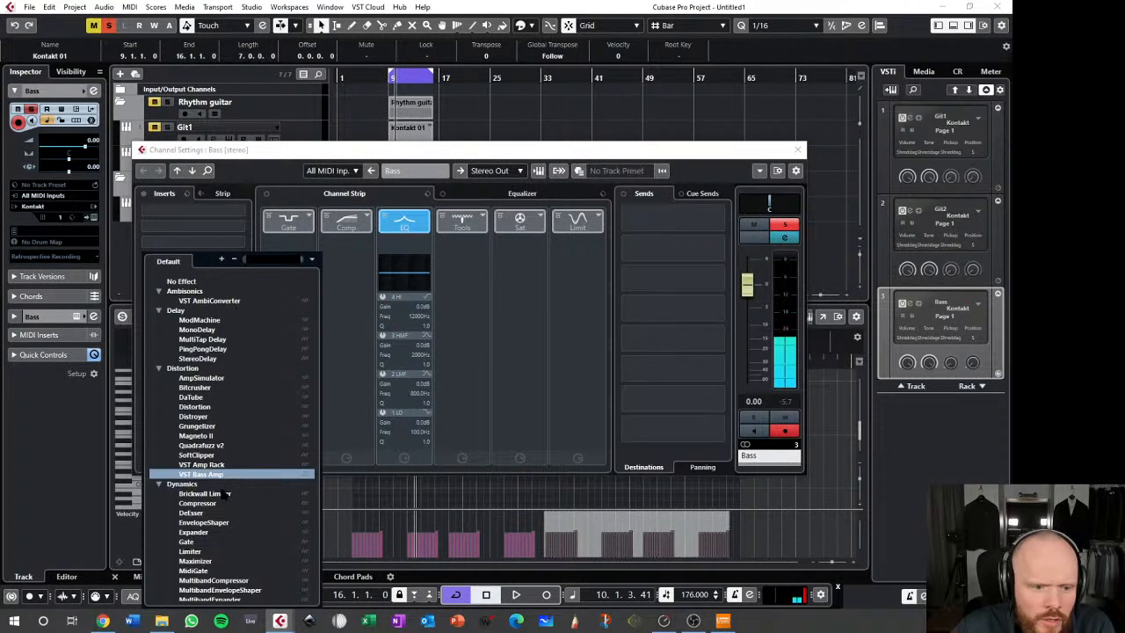
scroll(226, 493, "down", 10)
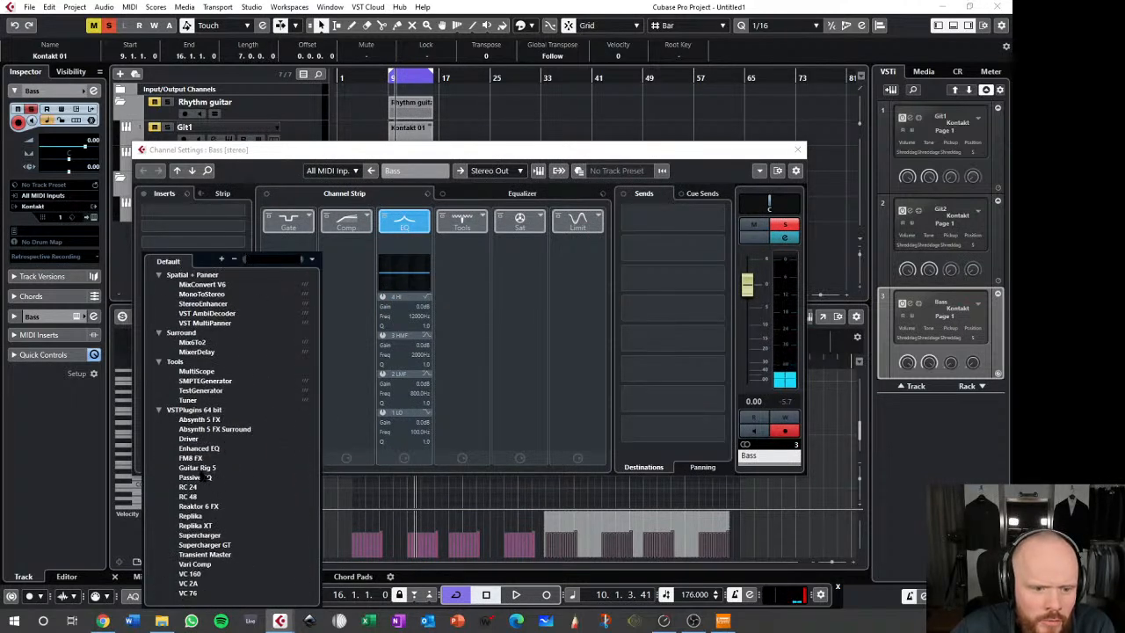
left_click(199, 467)
left_click(480, 339)
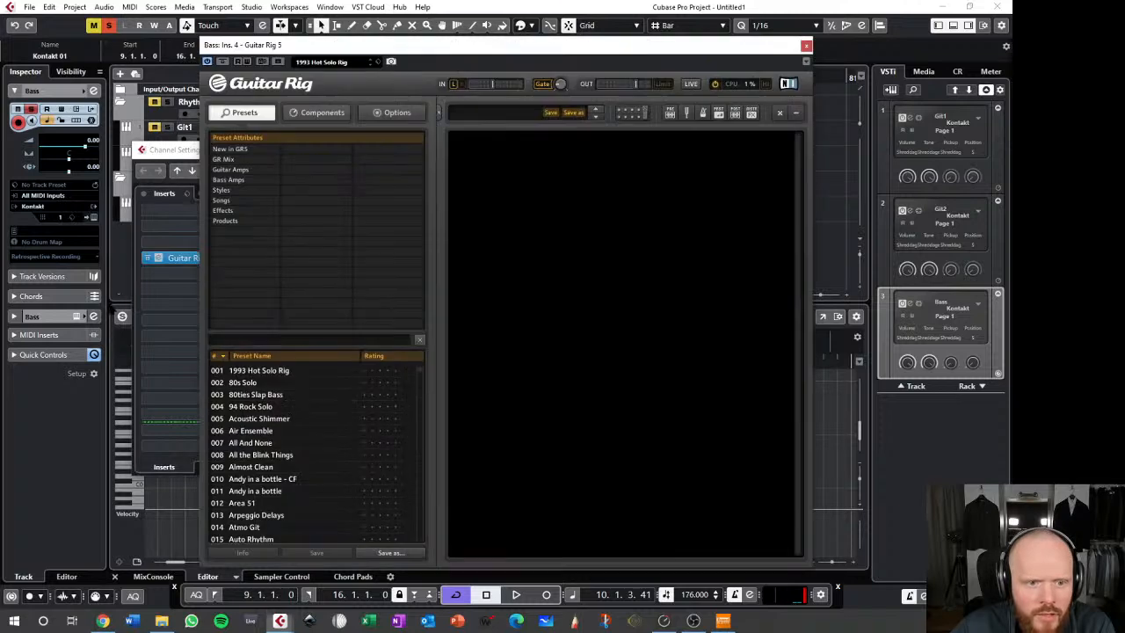
- Filter the Guitar Rig presets to Bass Amps, load Bass Rig and start playback to hear it
left_click(240, 180)
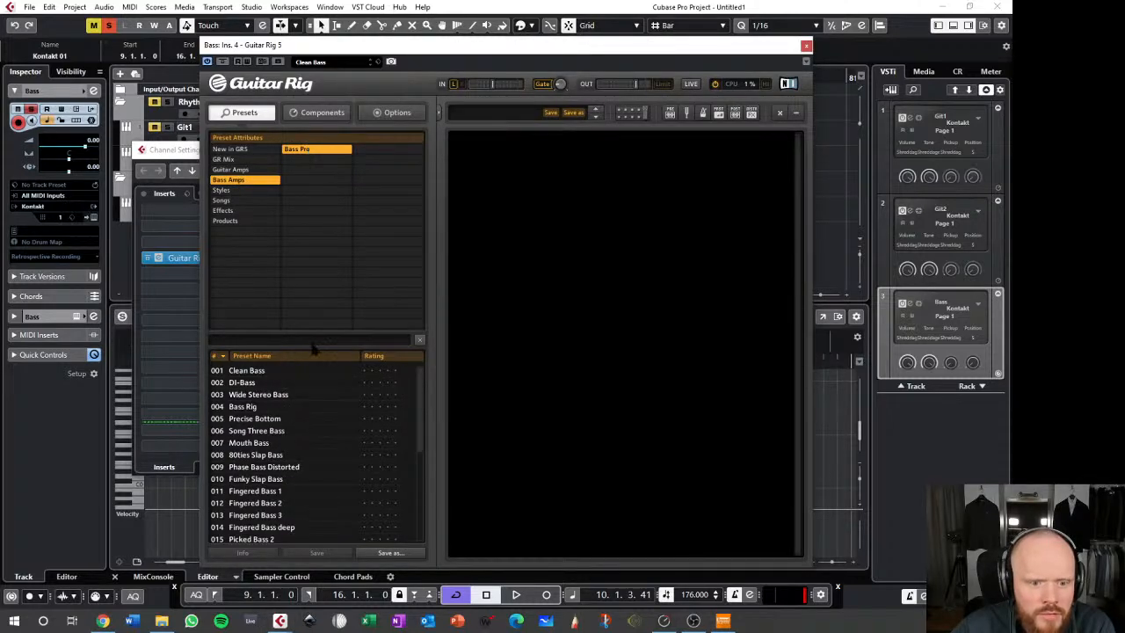
left_click(244, 407)
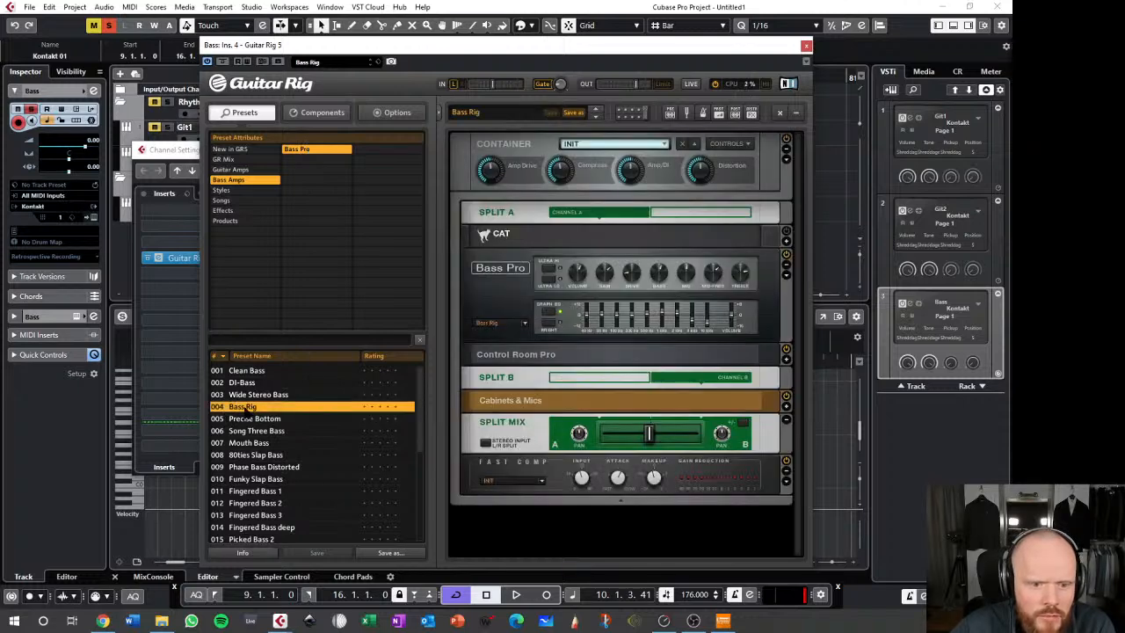
key("space")
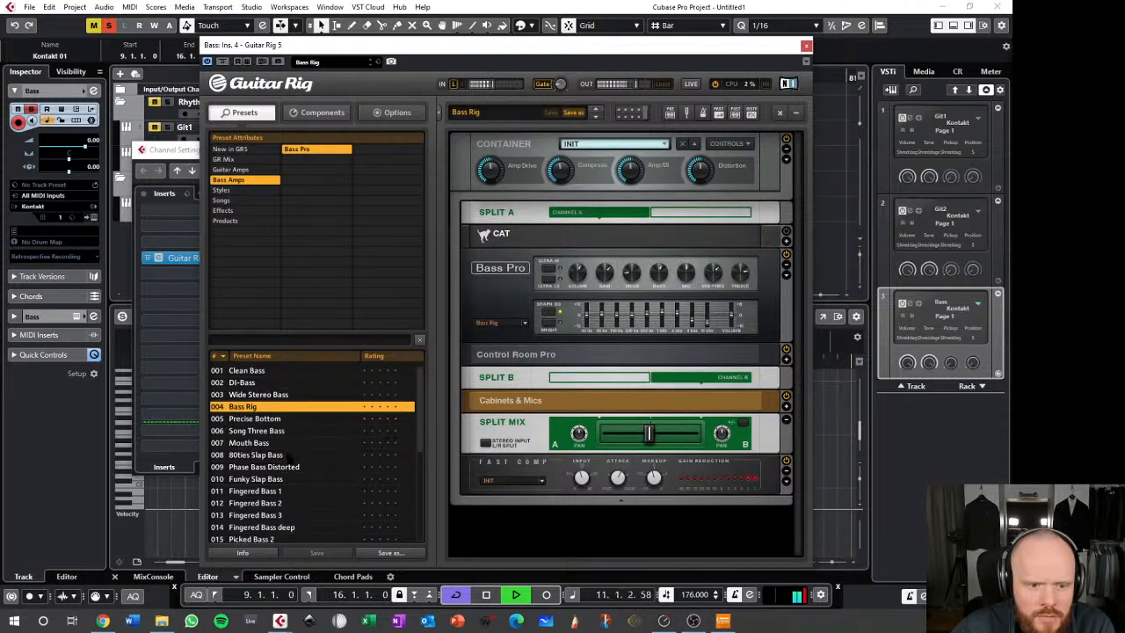
- Audition the Picked Bass 2, Picked Bass 3, Picked Bass distorted and Slap Bass distorted presets during playback
scroll(286, 459, "down", 3)
left_click(288, 502)
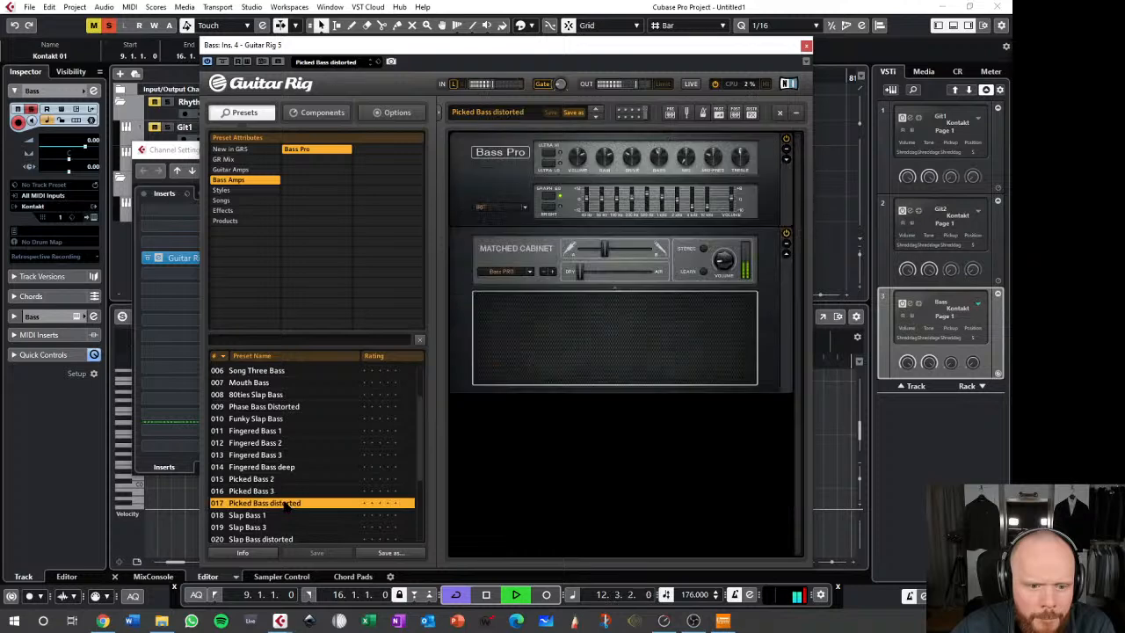
left_click(271, 479)
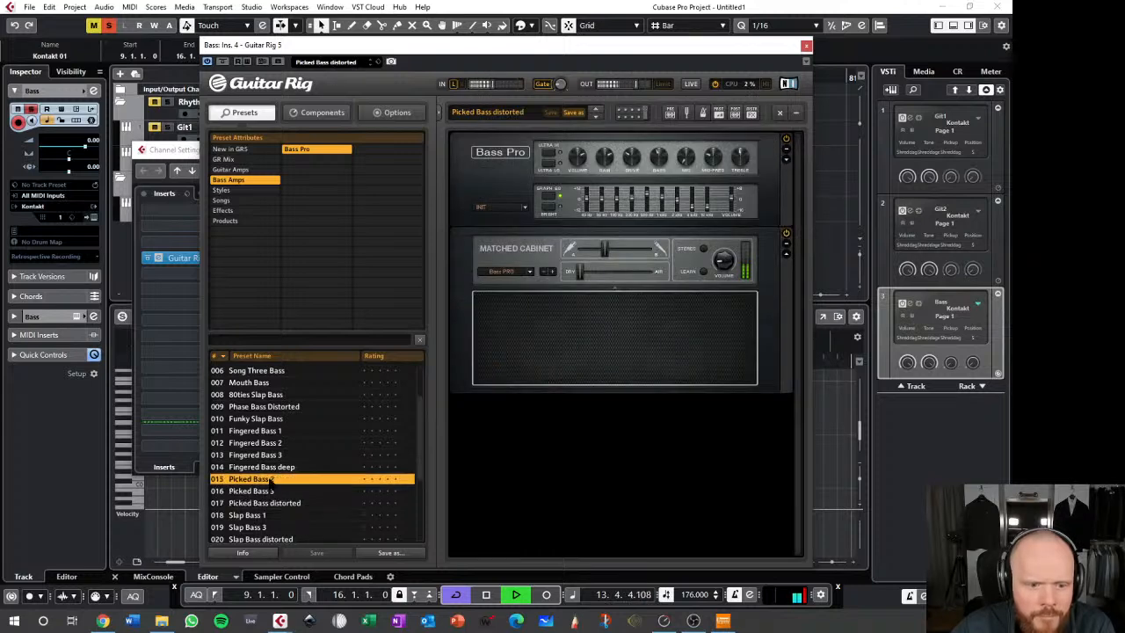
left_click(269, 492)
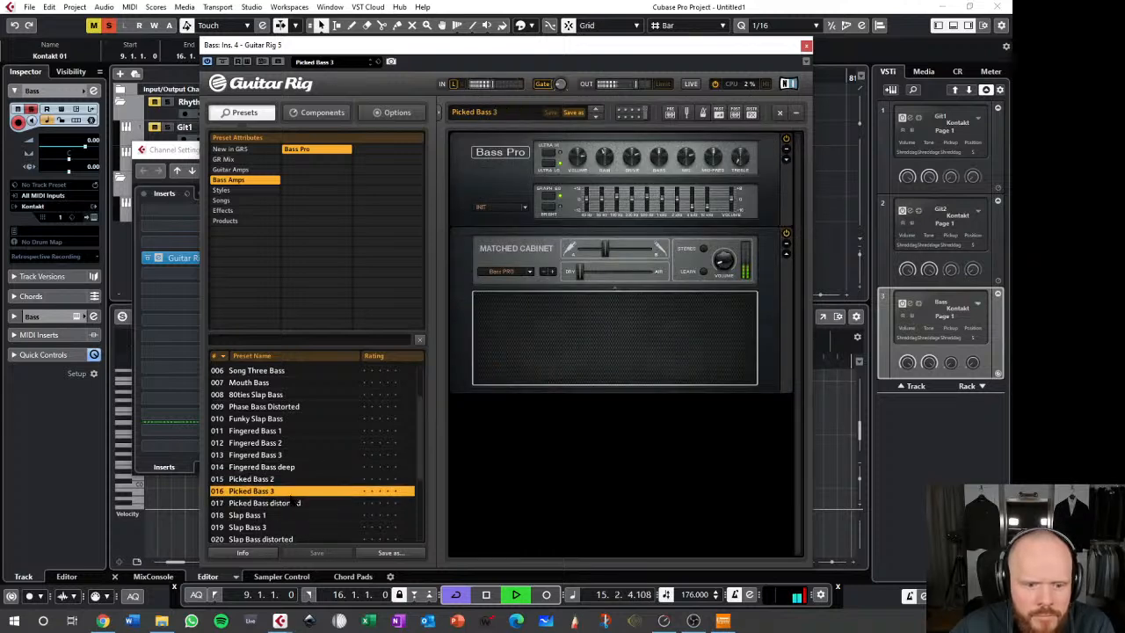
scroll(297, 502, "down", 2)
scroll(281, 492, "down", 3)
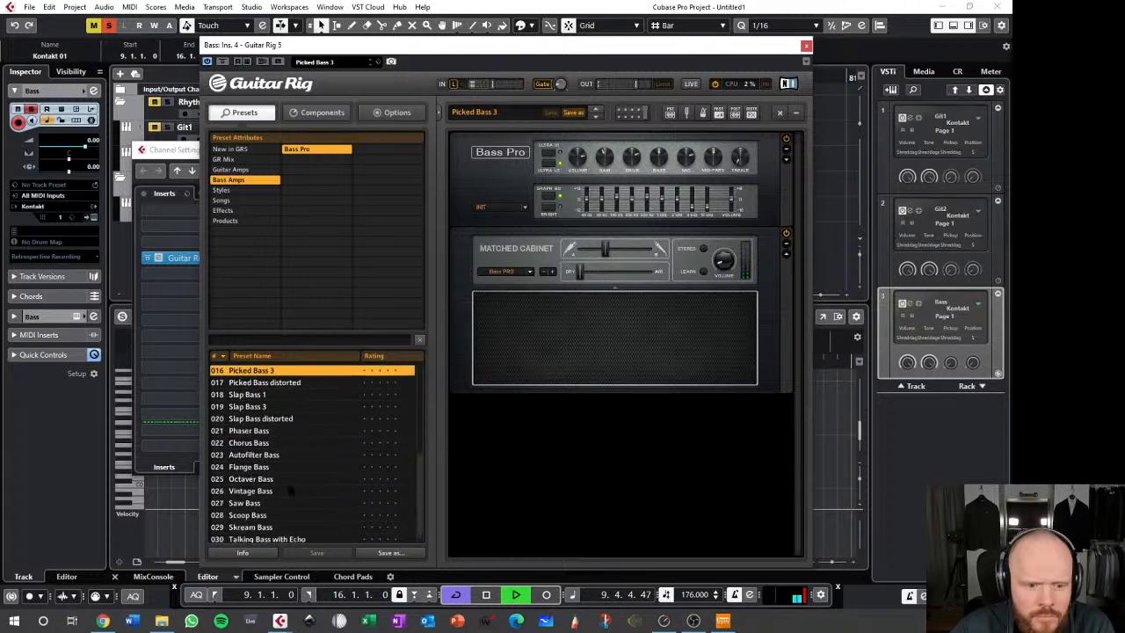
scroll(289, 492, "down", 1)
left_click(287, 416)
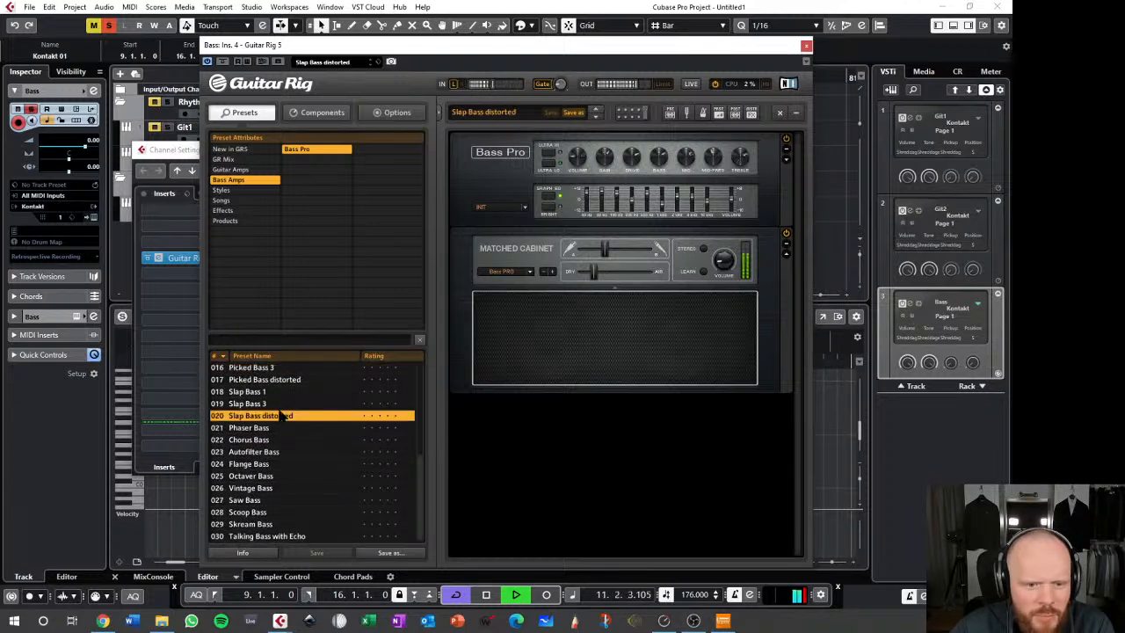
left_click(288, 378)
- Compare the Picked Bass 3, Picked Bass 2, Funky Slap Bass and Fingered Bass 1 to 3 presets on the looping bass
scroll(286, 464, "up", 2)
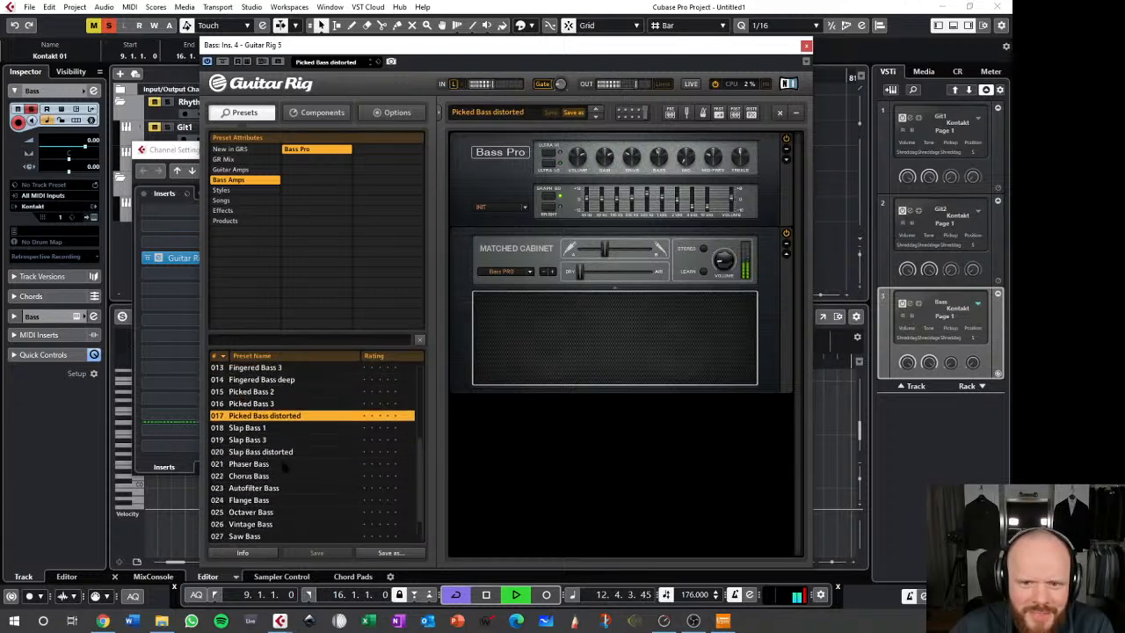
scroll(280, 450, "up", 2)
left_click(283, 427)
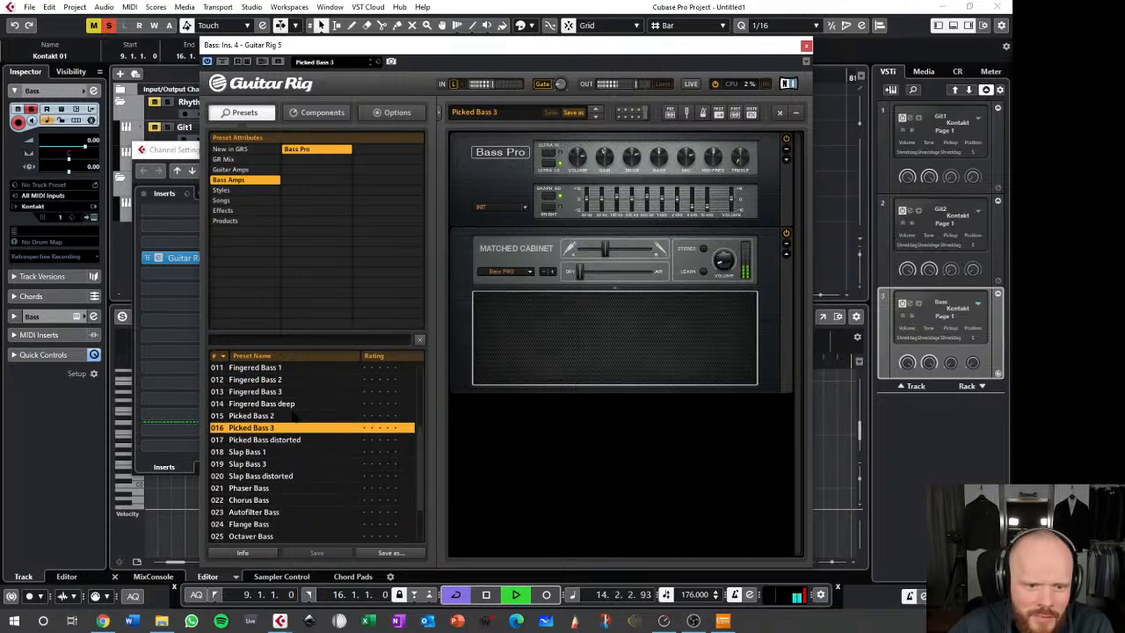
left_click(293, 416)
left_click(286, 391)
scroll(288, 426, "up", 3)
left_click(289, 404)
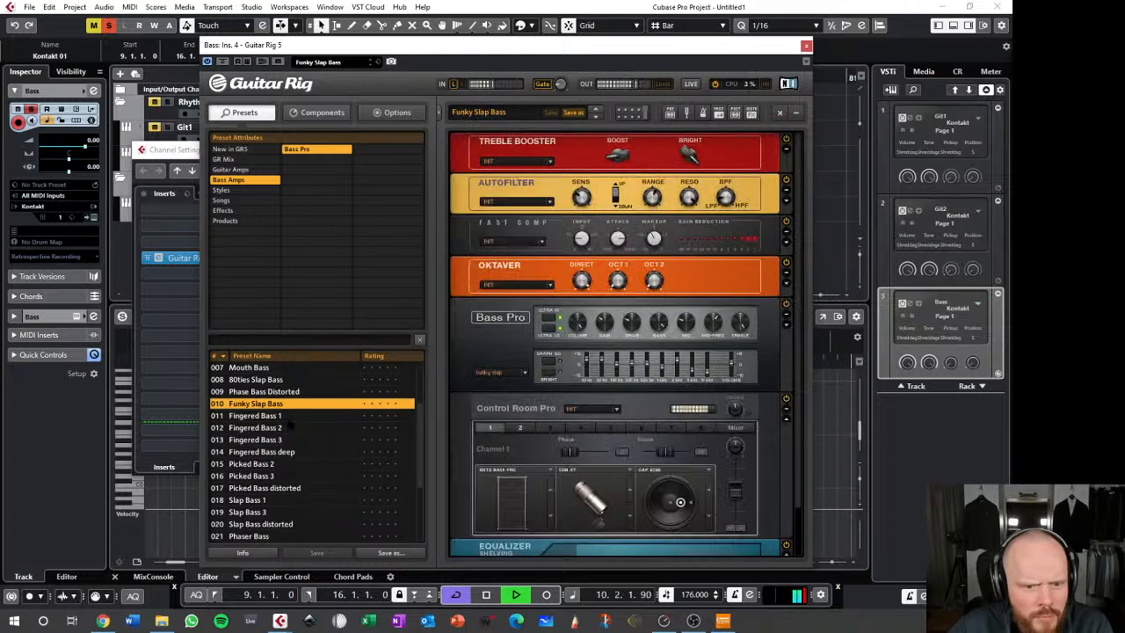
left_click(287, 417)
left_click(290, 428)
left_click(286, 440)
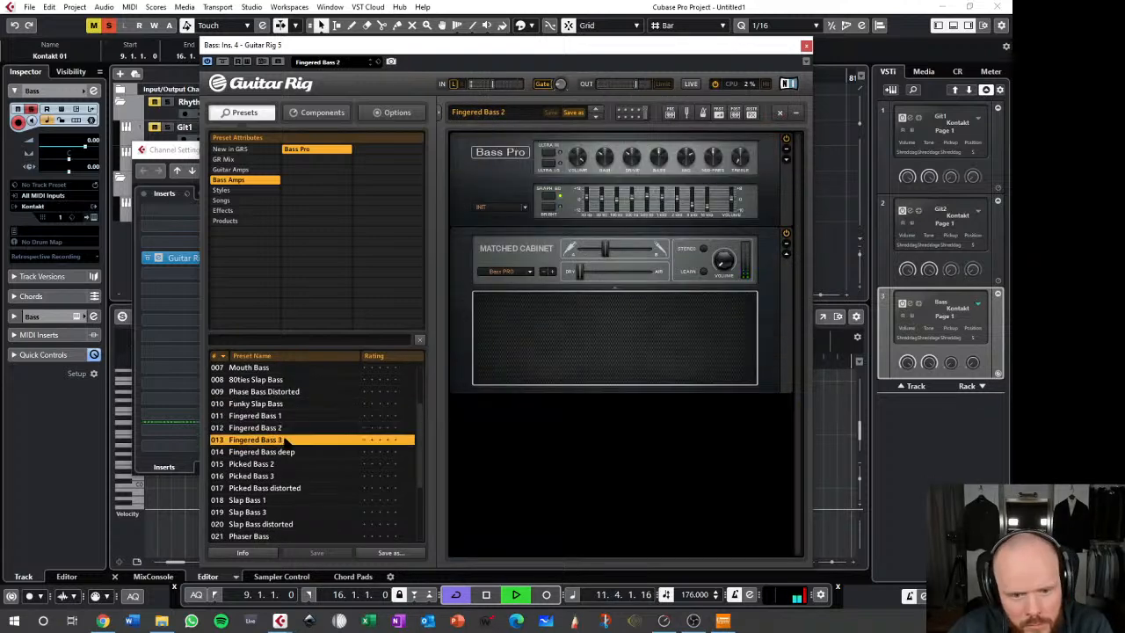
- Choose the Picked Bass distorted preset after comparing it with the other picked and deep fingered presets, and close the plug-in and channel settings
left_click(282, 487)
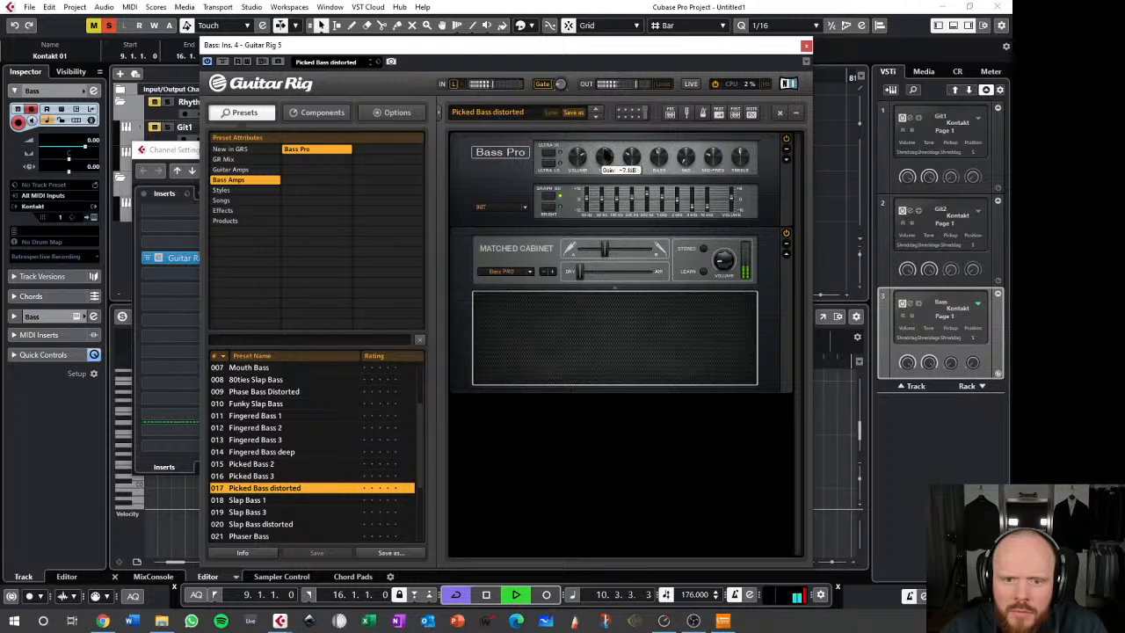
left_click(276, 464)
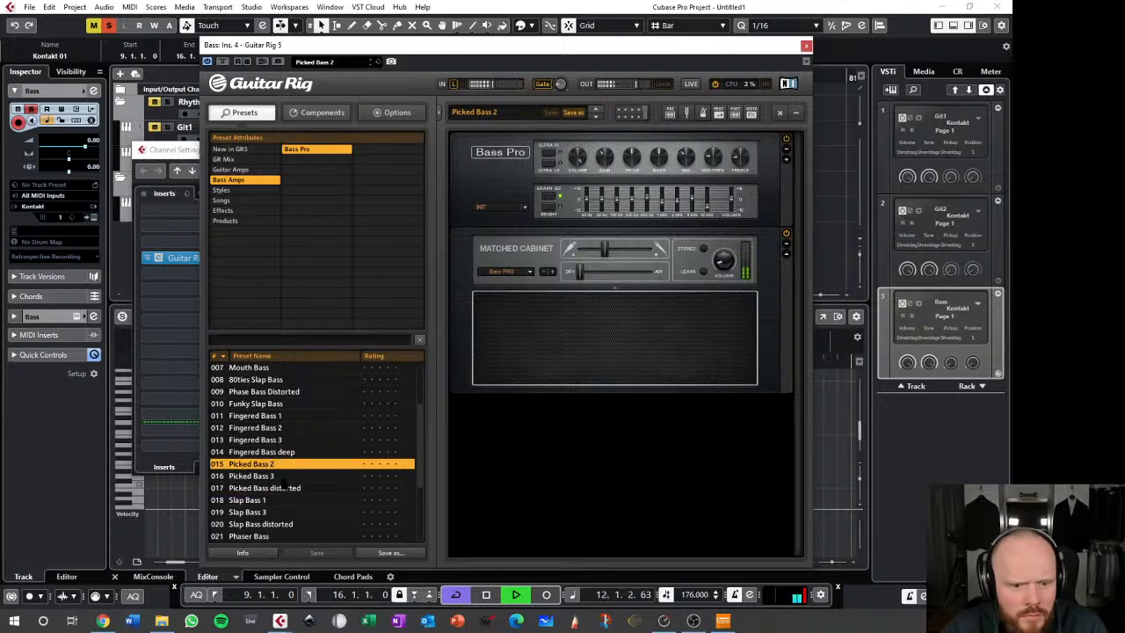
left_click(286, 480)
left_click(290, 451)
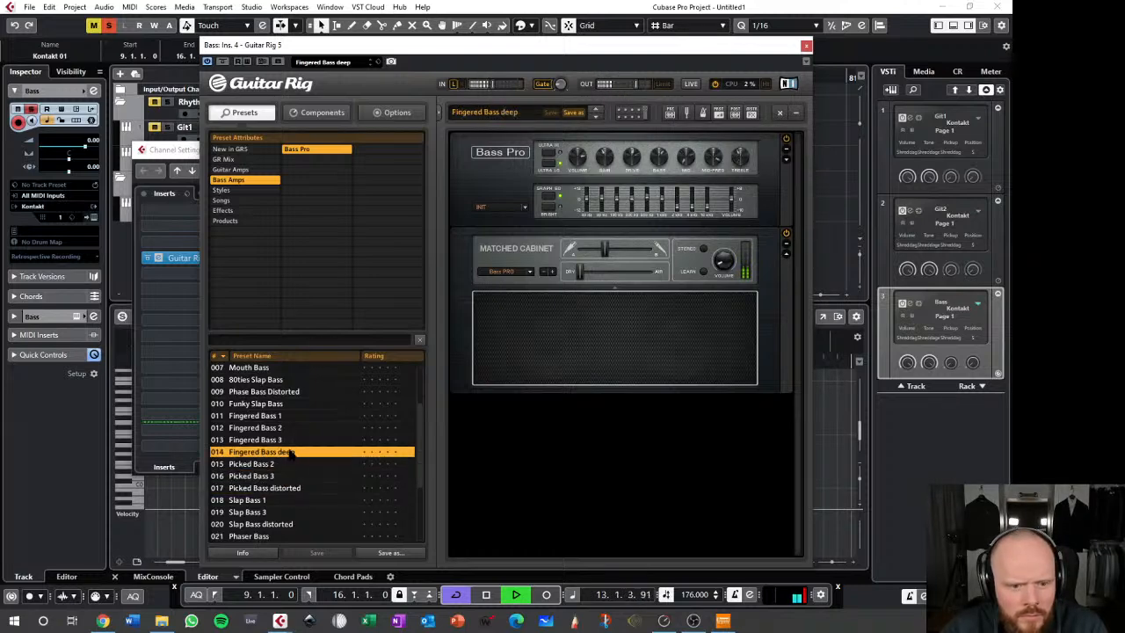
left_click(312, 489)
left_click(806, 45)
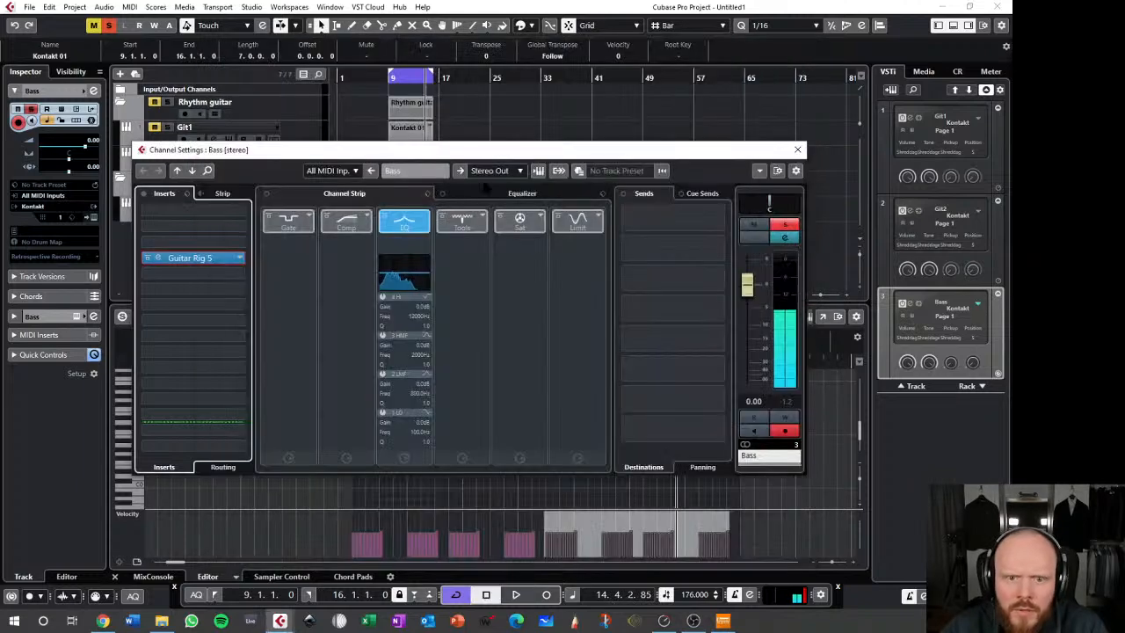
left_click(798, 151)
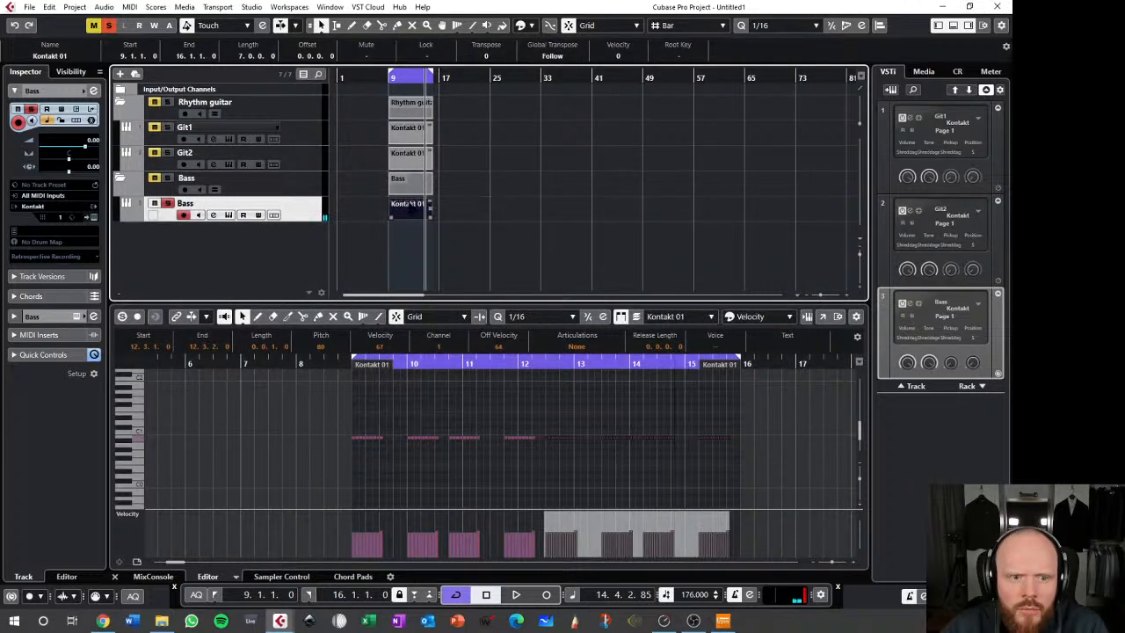
- Select all notes in the bass part, transpose them down one octave to B-1 and play the loop
key("g")
key("g")
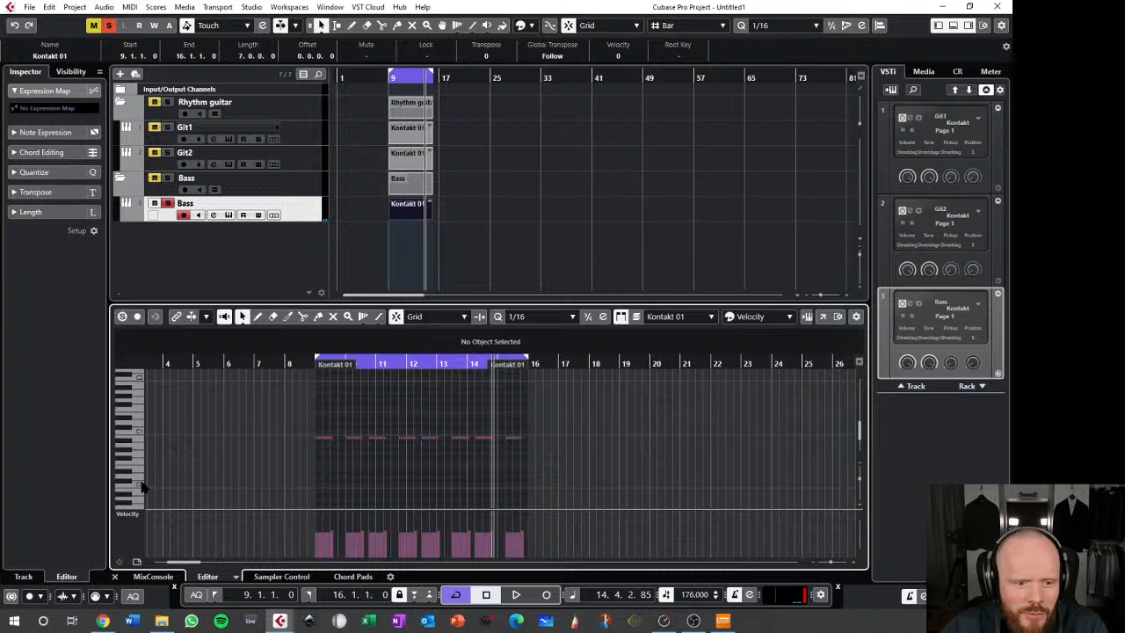
left_click_drag(304, 395, 683, 455)
key("Down")
key("Down")
key("Down")
key("Down")
key("Down")
key("Down")
key("Down")
key("Down")
key("space")
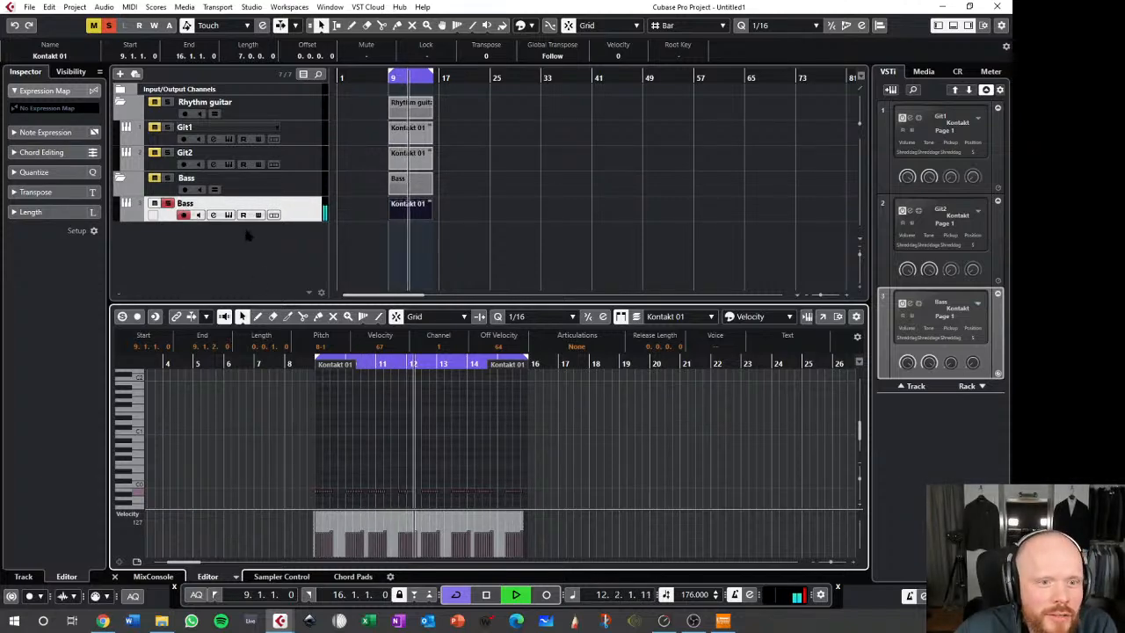
- Reopen Guitar Rig 5 on the Bass track and audition Picked Bass 3 and Picked Bass 2 with the lowered notes
key("e")
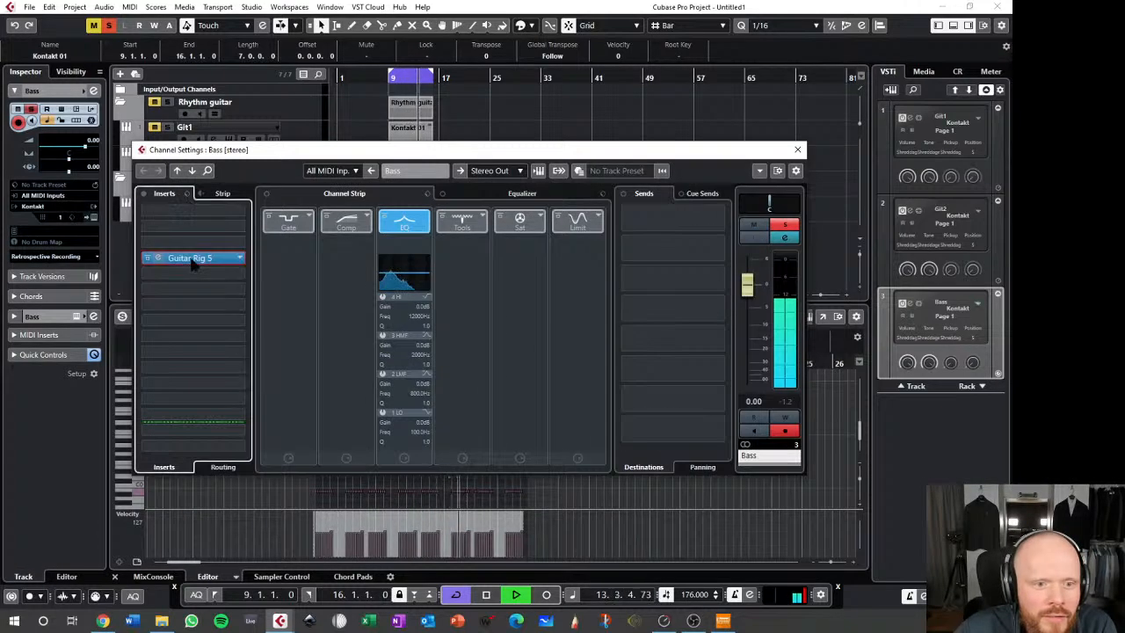
left_click(194, 260)
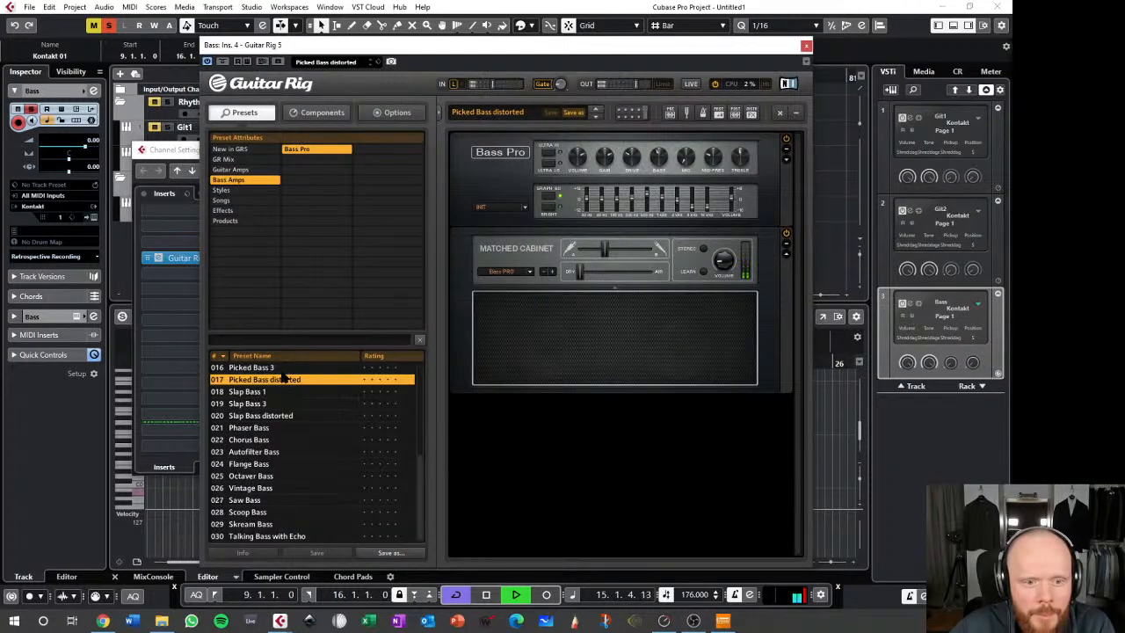
scroll(281, 376, "up", 1)
left_click(282, 397)
scroll(288, 409, "up", 1)
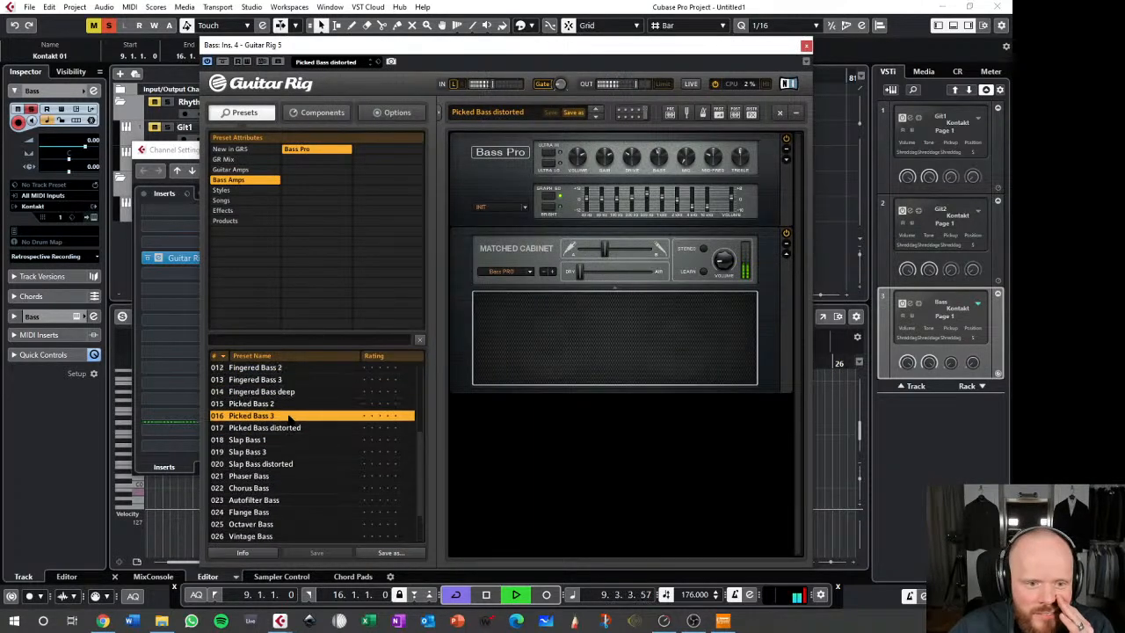
left_click(289, 405)
left_click(274, 416)
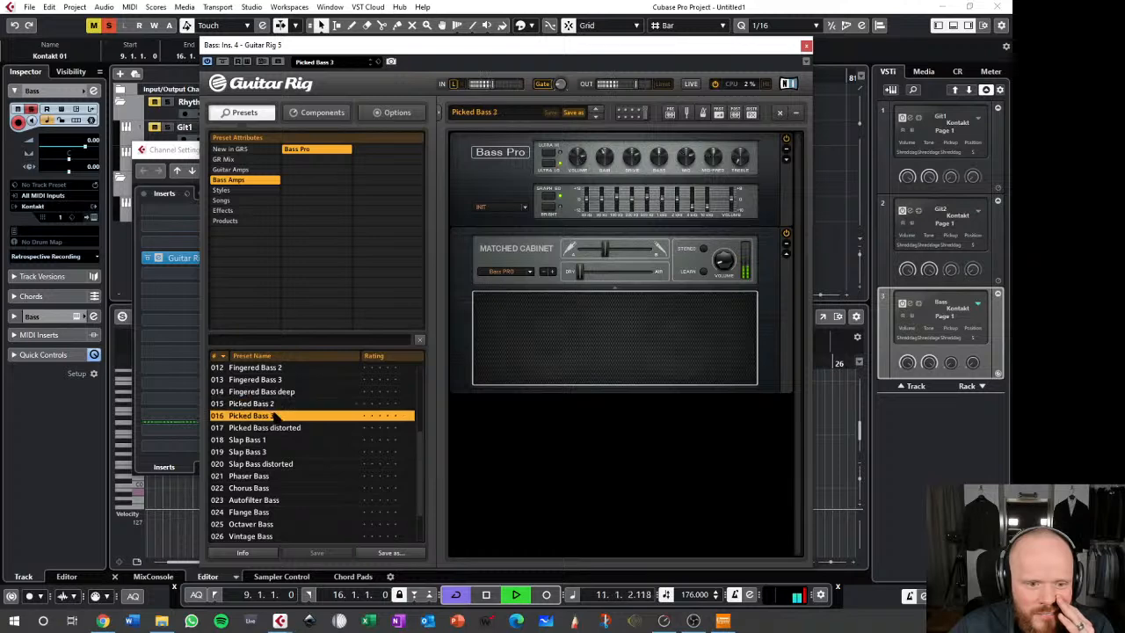
- Try the Fingered Bass 1 to 3, Fingered Bass deep and Picked Bass 2 presets, and return to Picked Bass distorted
left_click(277, 380)
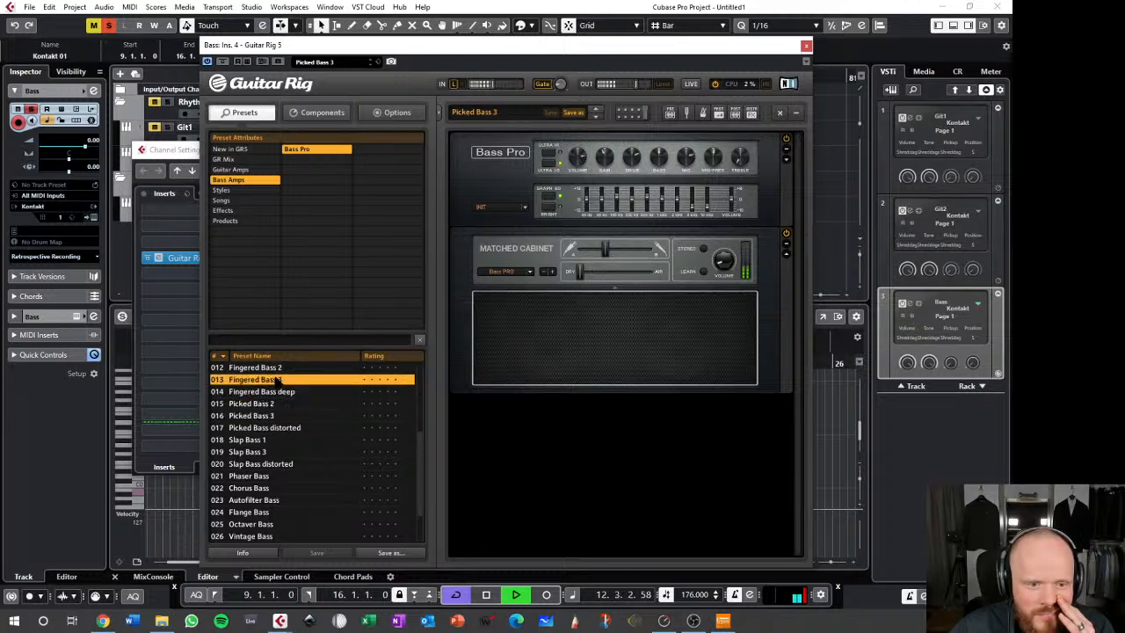
left_click(282, 368)
scroll(279, 386, "up", 1)
left_click(275, 394)
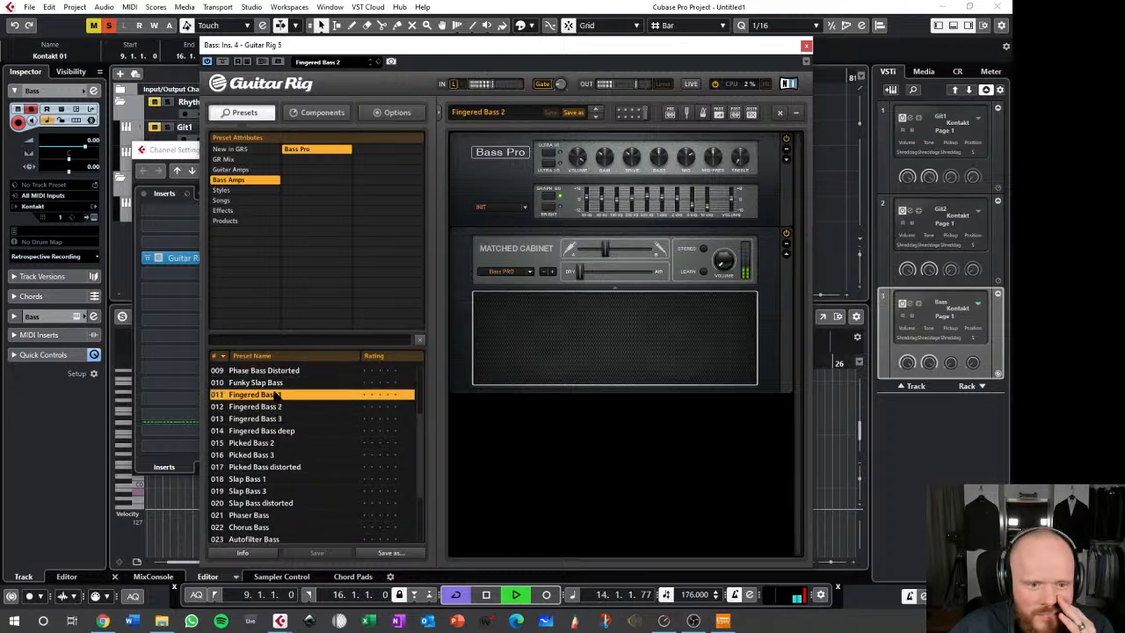
left_click(286, 433)
left_click(287, 444)
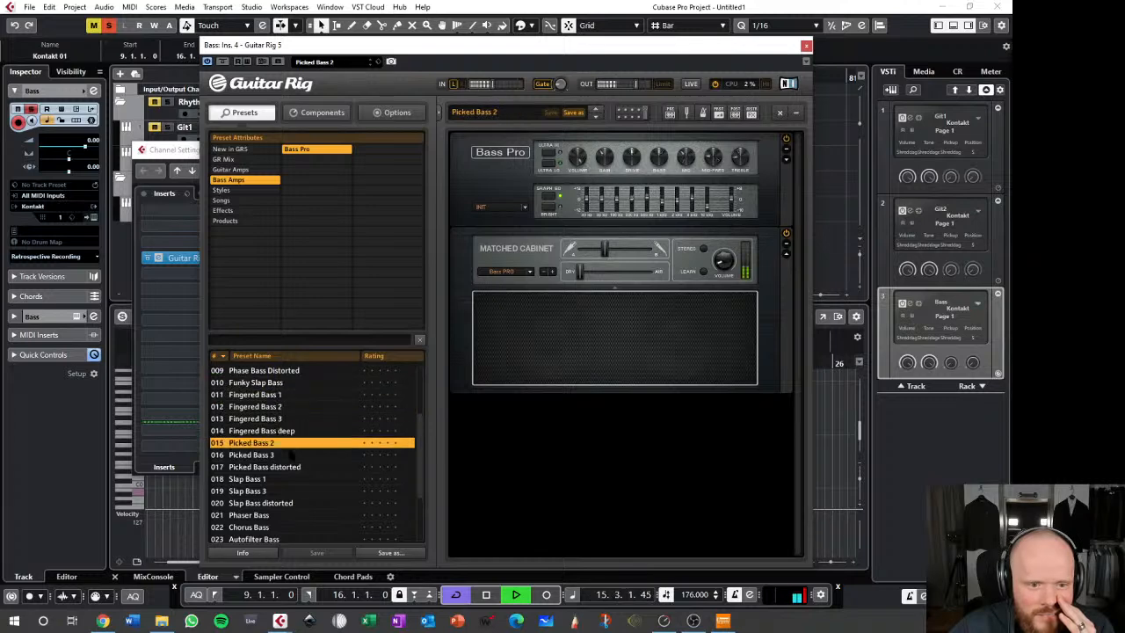
left_click(380, 470)
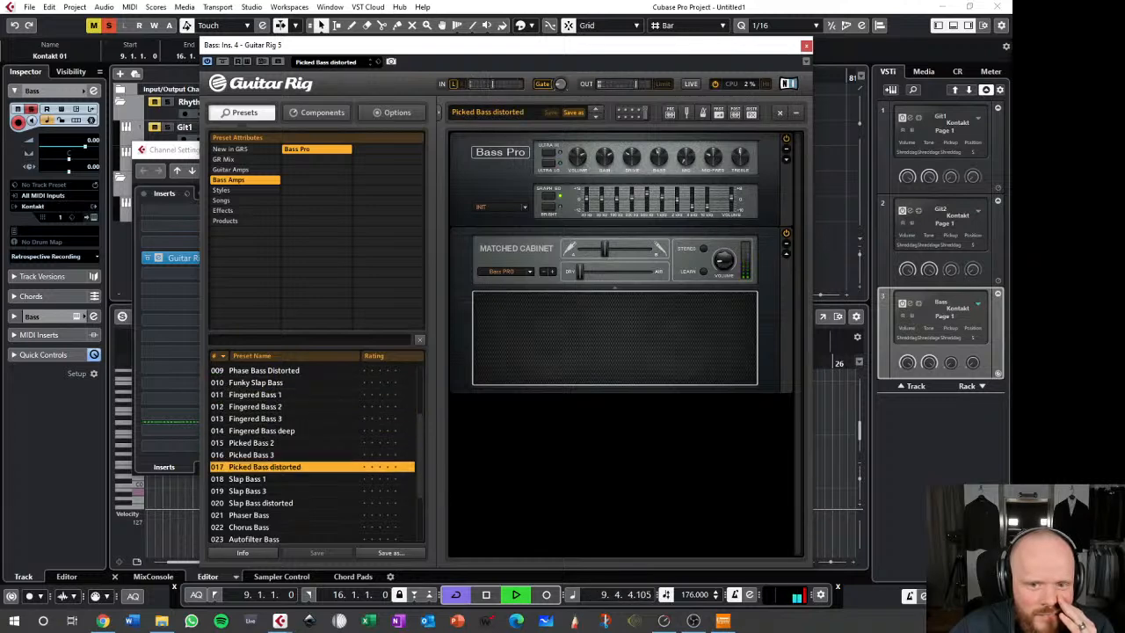
- Close Guitar Rig 5 and insert the VST Bass Amp distortion effect directly after it on the Bass track
left_click(806, 44)
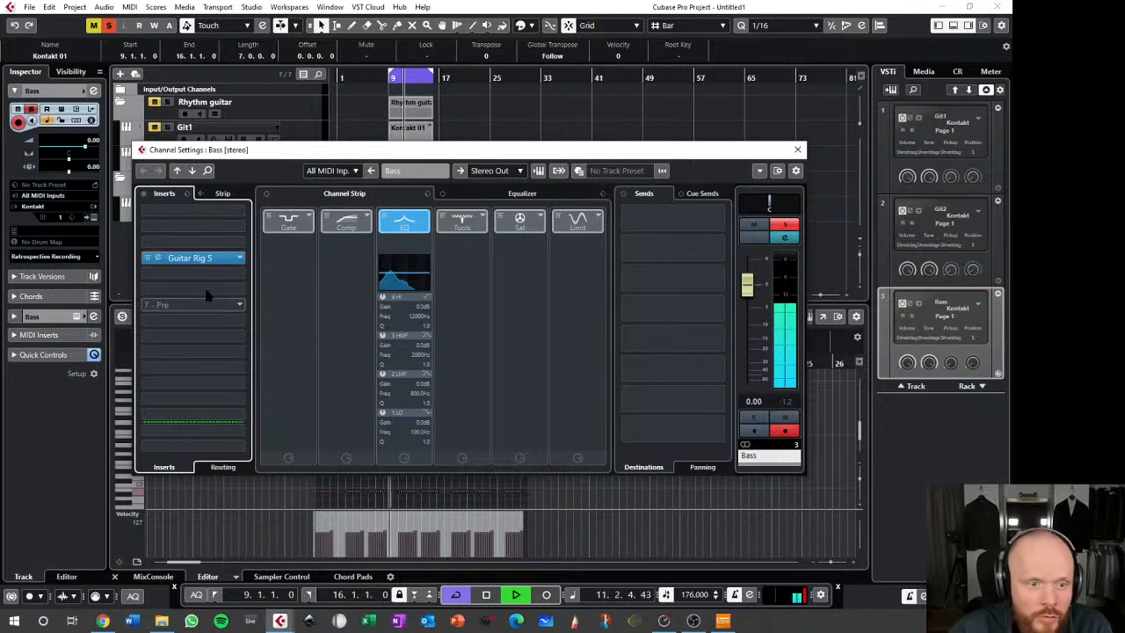
left_click(184, 262)
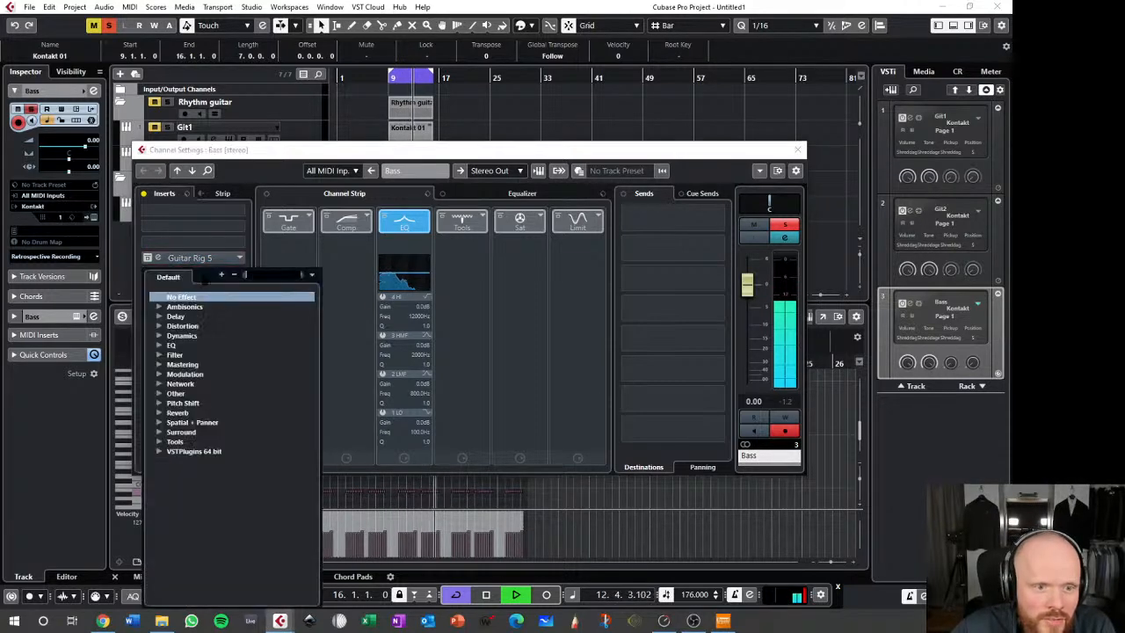
left_click(163, 326)
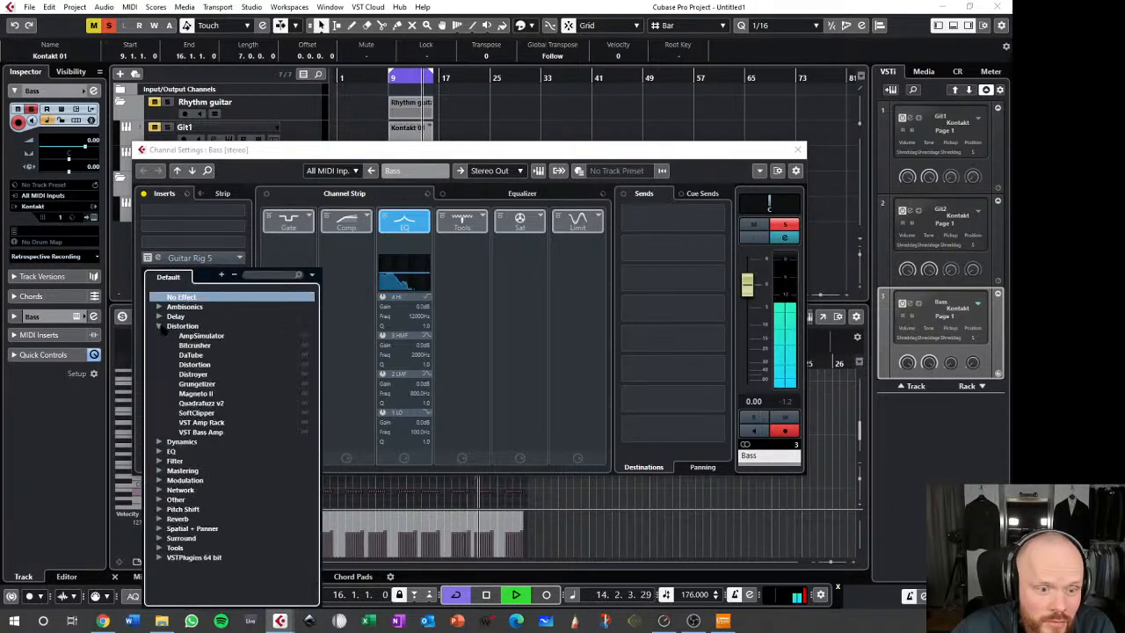
left_click(208, 432)
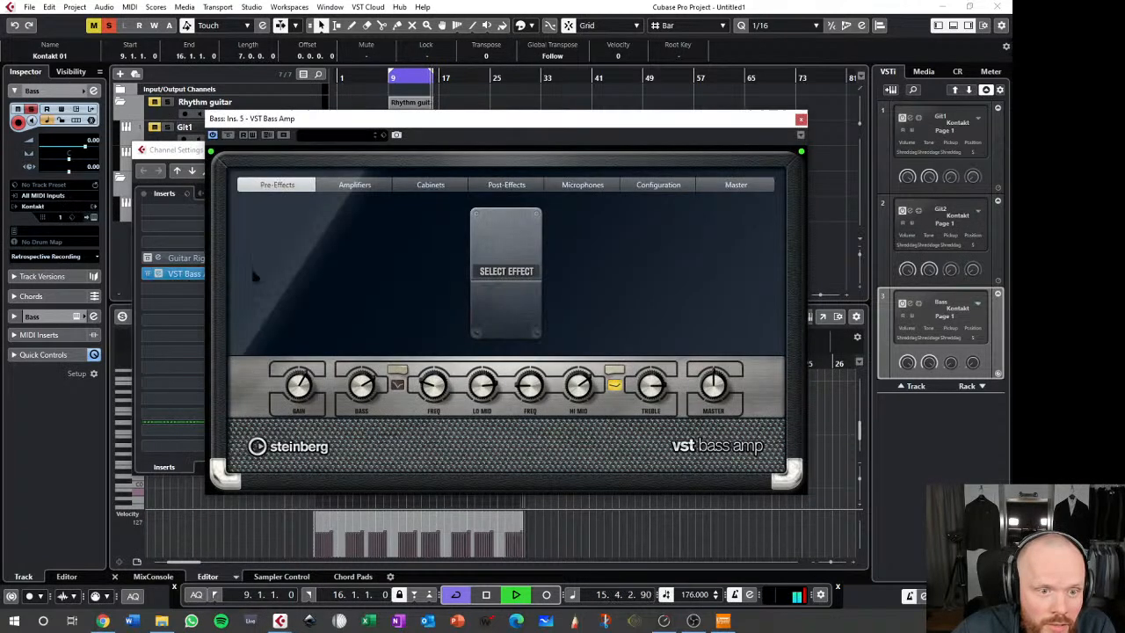
- Audition the Rock Bass Drive and Rock Brushes Wide presets in VST Bass Amp while the bass loop plays
left_click(352, 135)
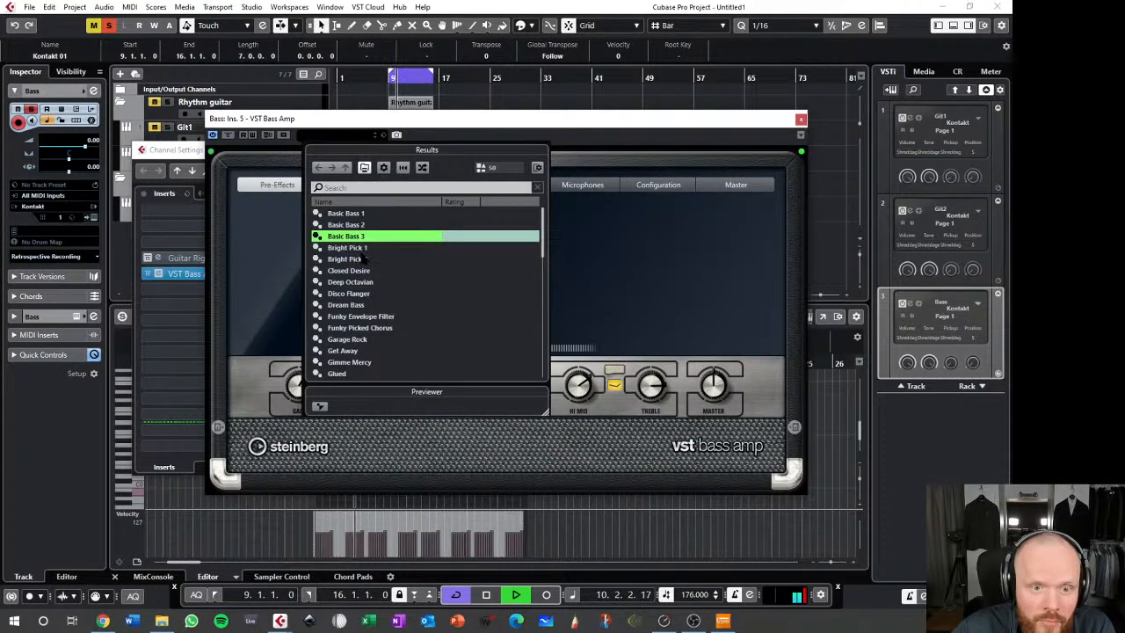
scroll(379, 305, "down", 15)
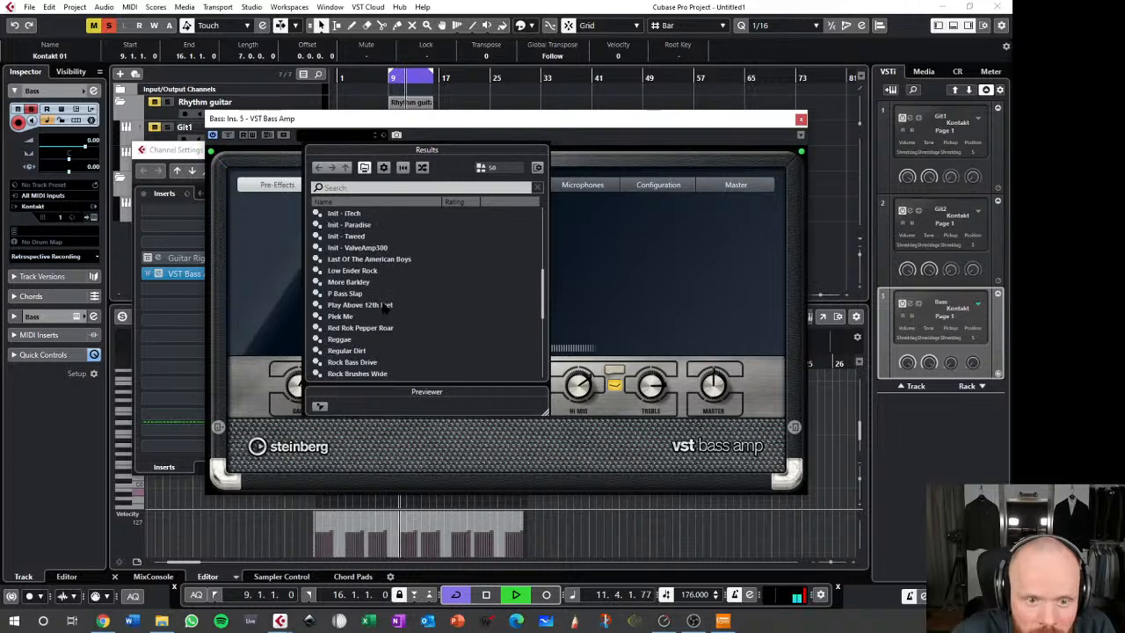
scroll(380, 326, "up", 2)
double_click(387, 270)
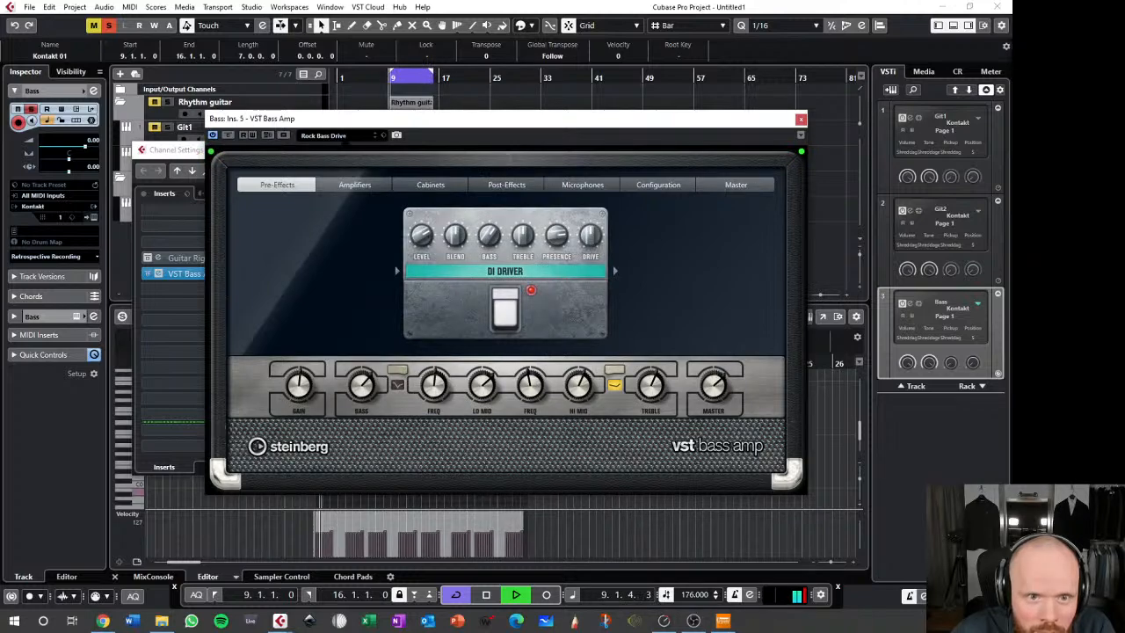
left_click(334, 135)
double_click(357, 315)
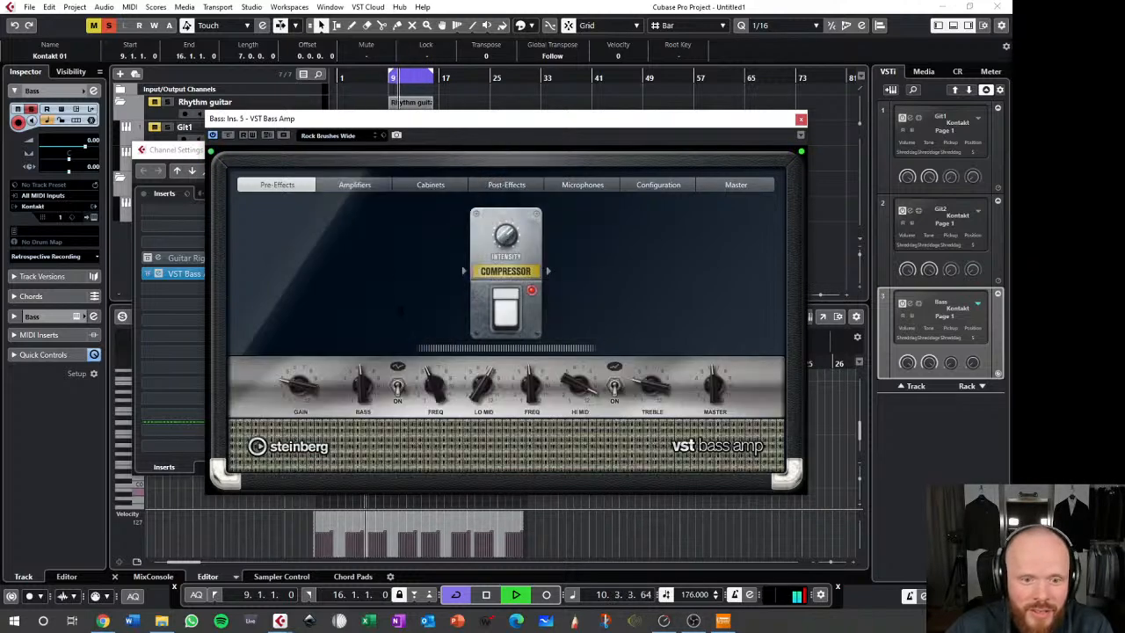
left_click(334, 135)
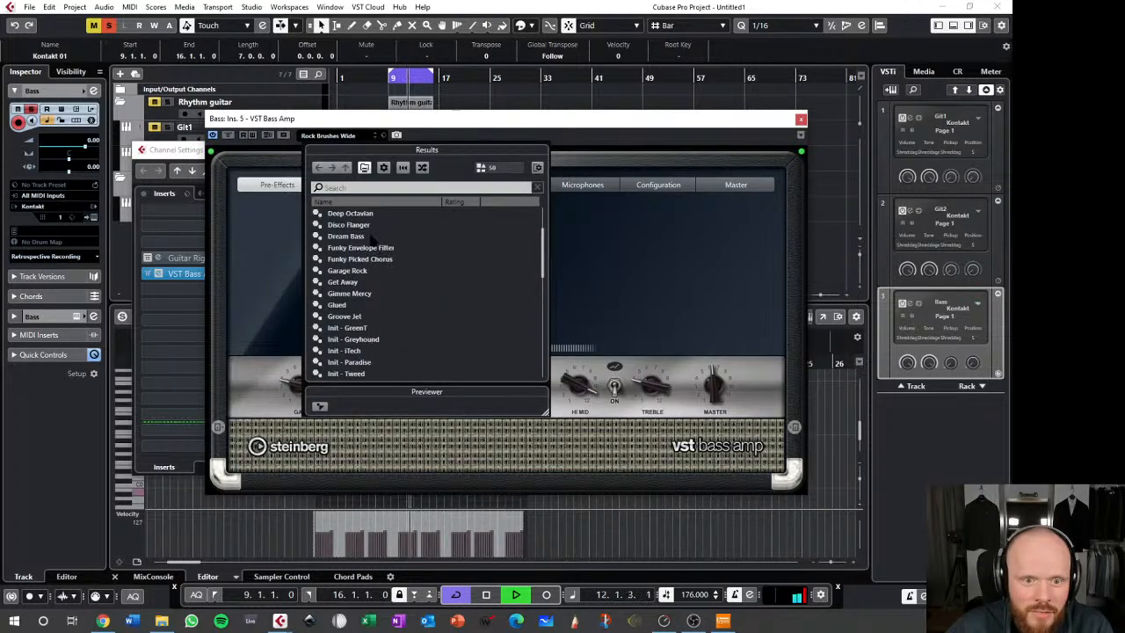
left_click(663, 261)
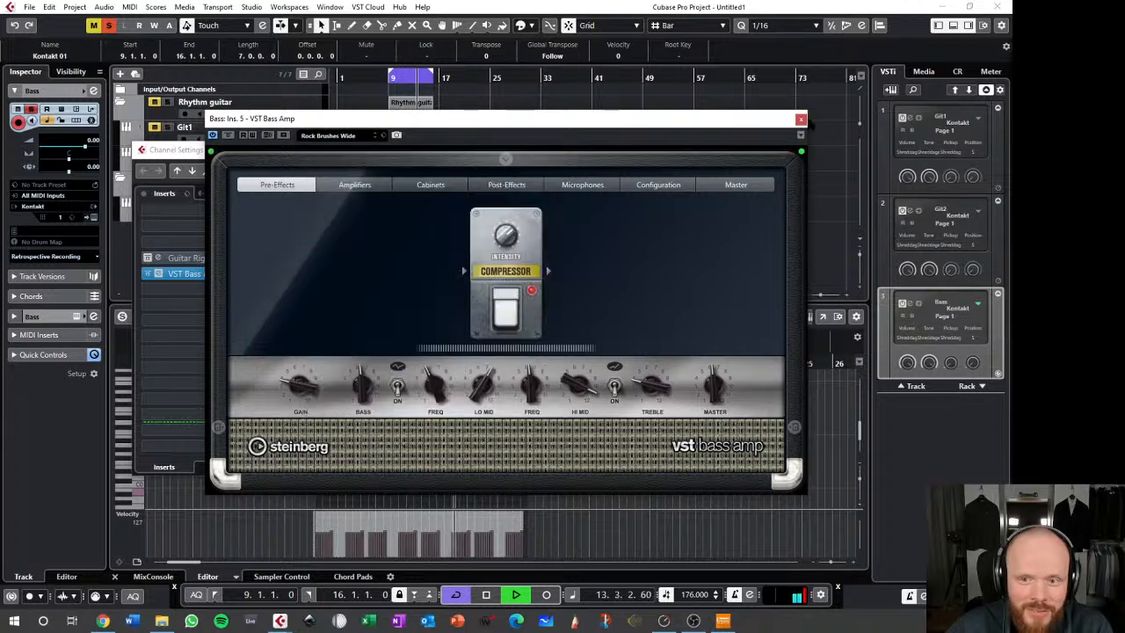
- Close VST Bass Amp and remove it from the Bass track's inserts, keeping only Guitar Rig 5
left_click(799, 119)
left_click(193, 268)
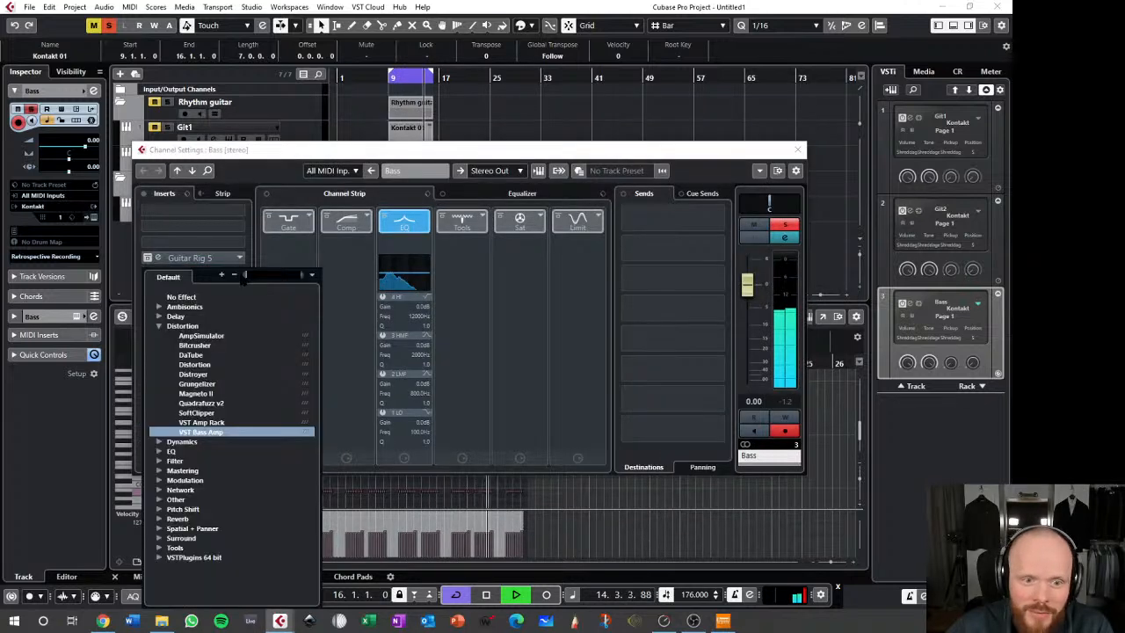
left_click(181, 296)
- Close the Bass channel settings and stop the loop playback
left_click(477, 334)
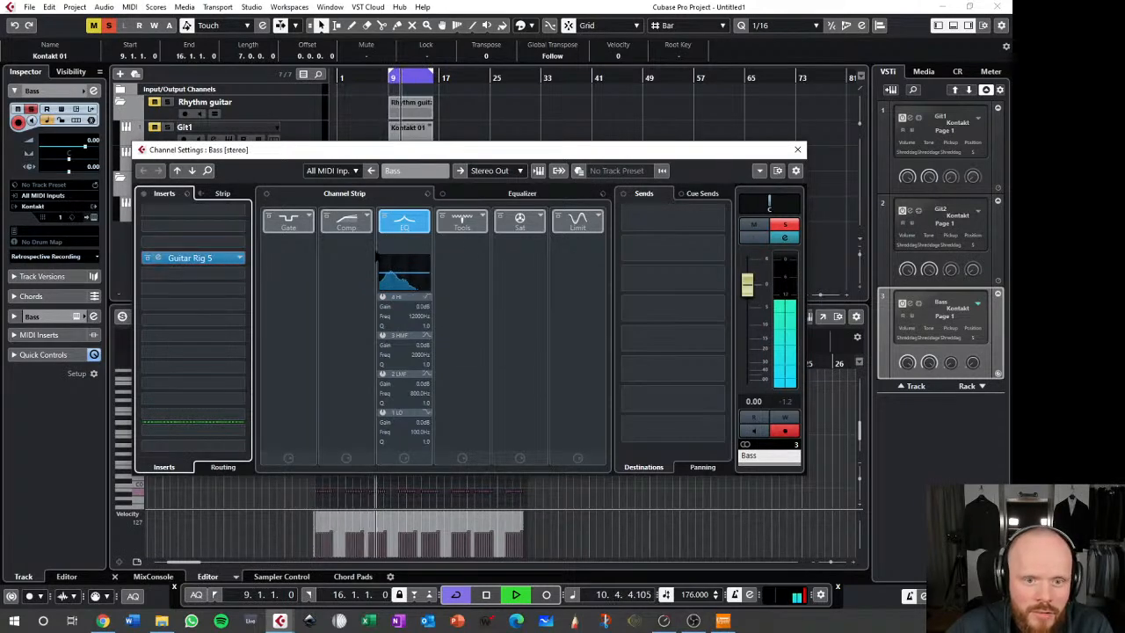
left_click(797, 149)
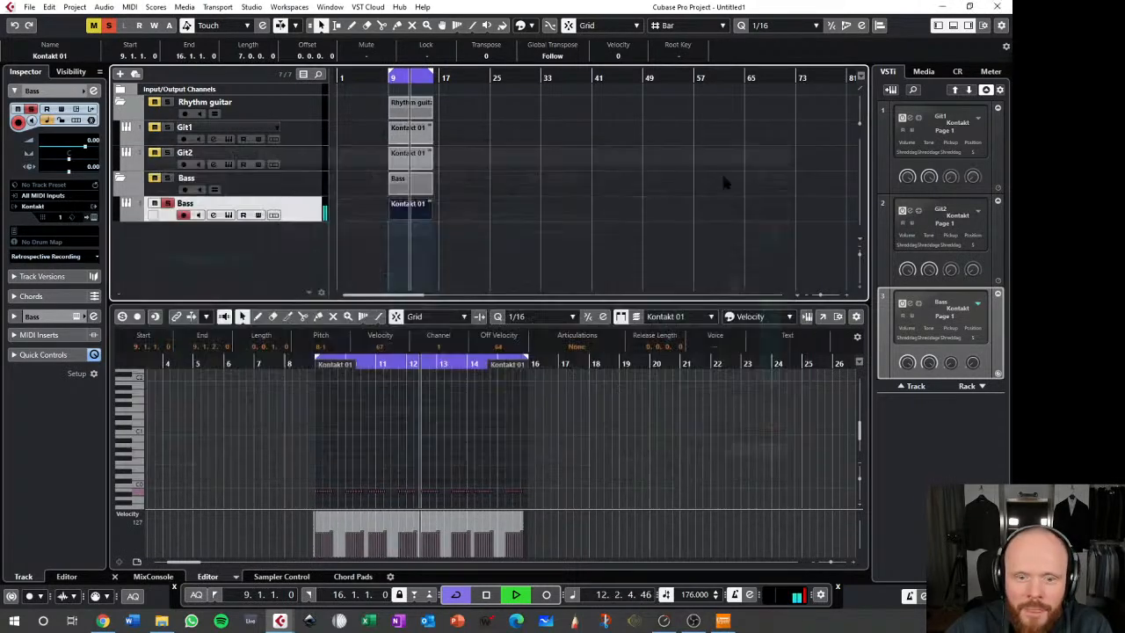
key("space")
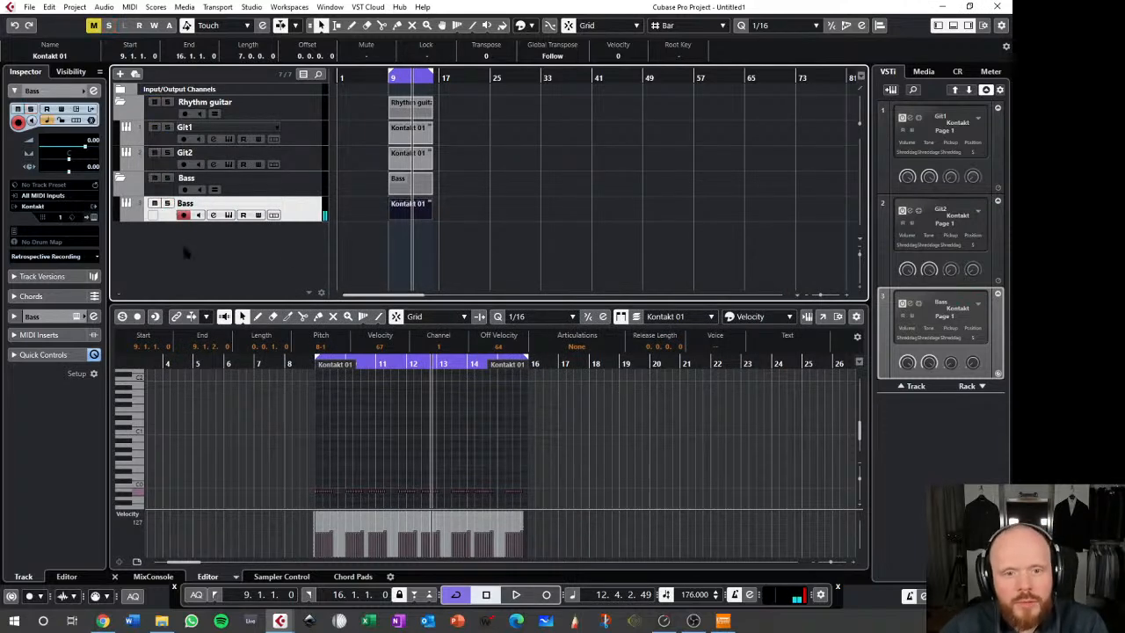
- Select the Git1 and Git2 parts and add a stereo group channel named Rhythm guitar to the selected channels, output to Stereo Out
key("space")
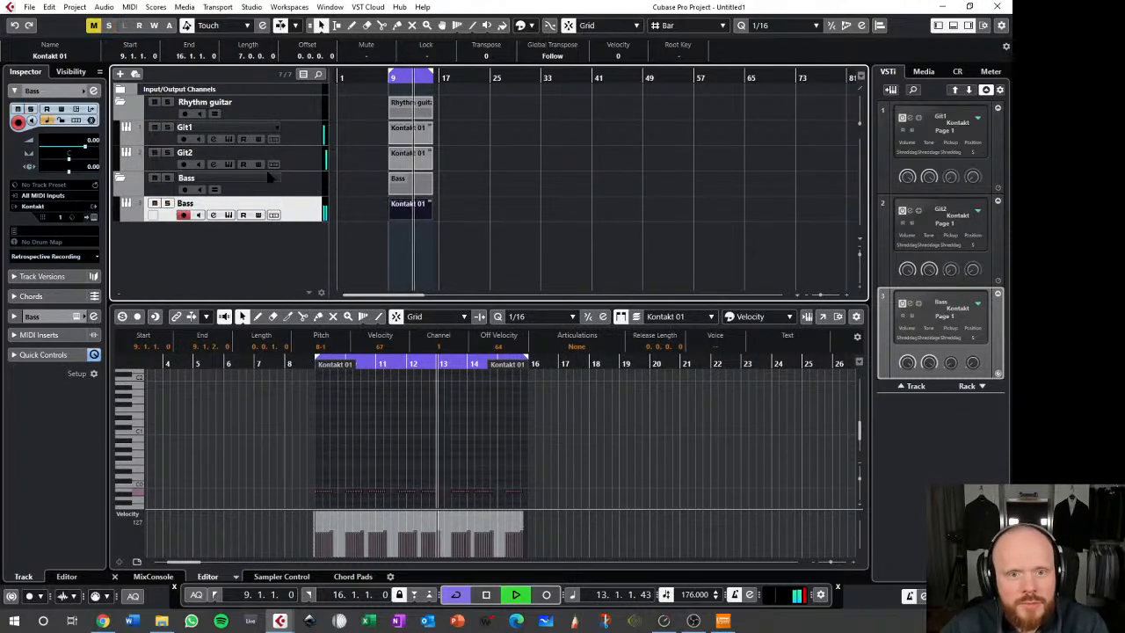
key("space")
right_click(219, 252)
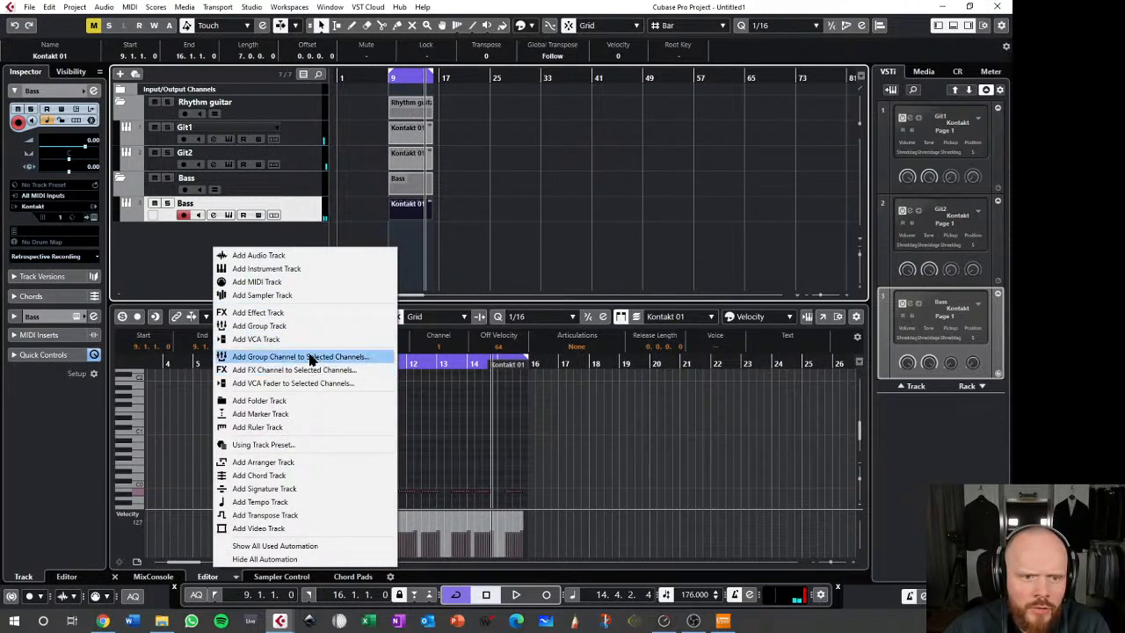
left_click(389, 153)
left_click_drag(379, 147, 456, 170)
right_click(243, 234)
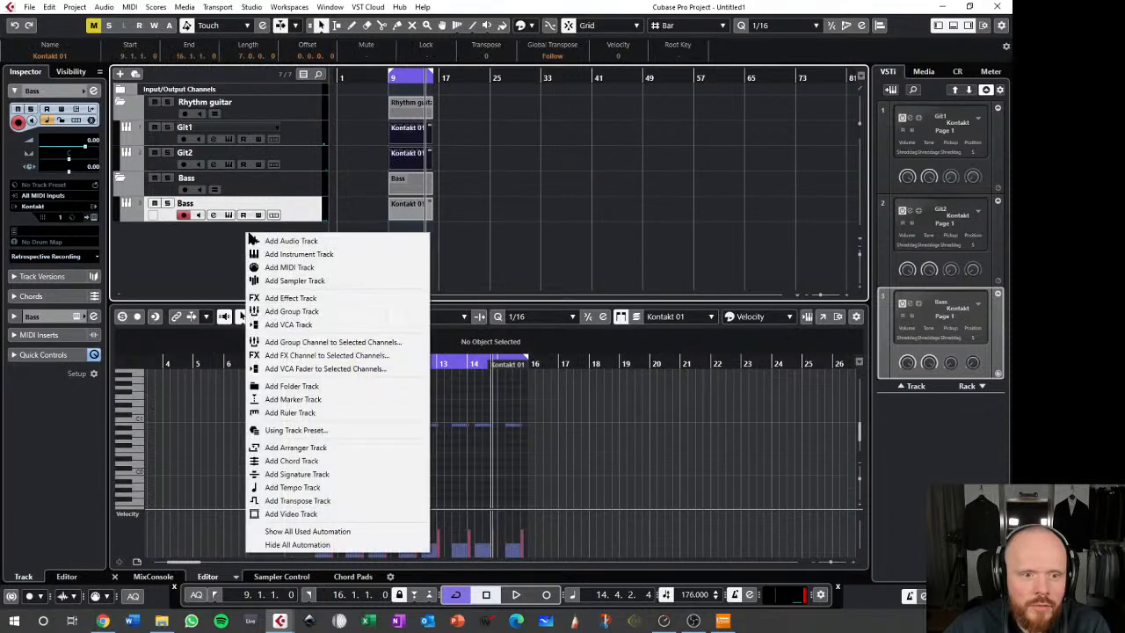
left_click(339, 342)
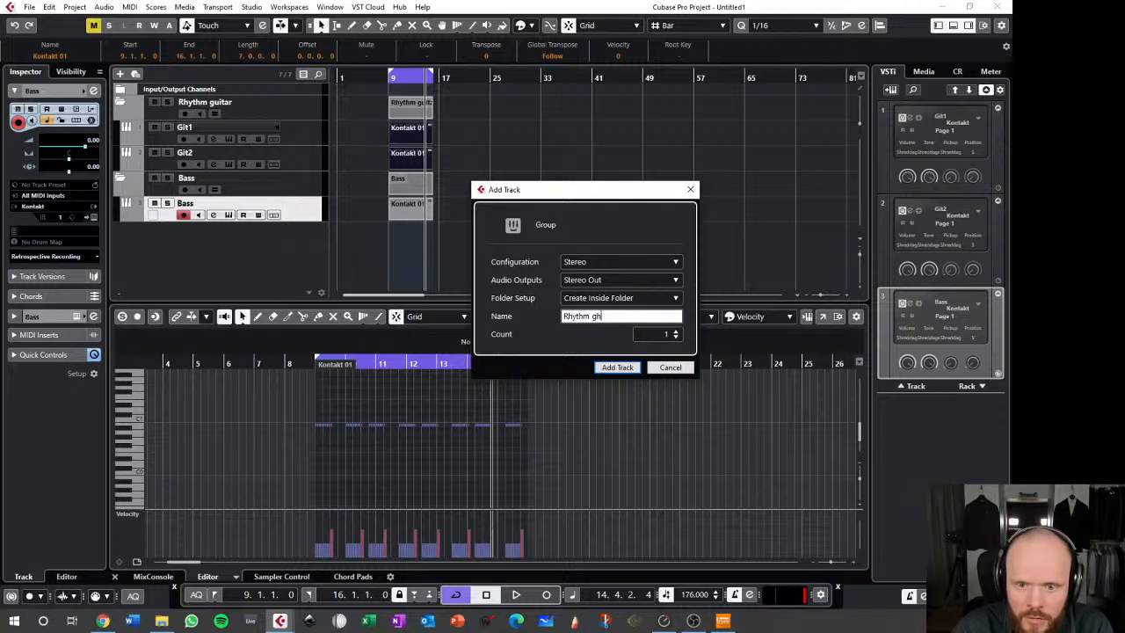
key("Return")
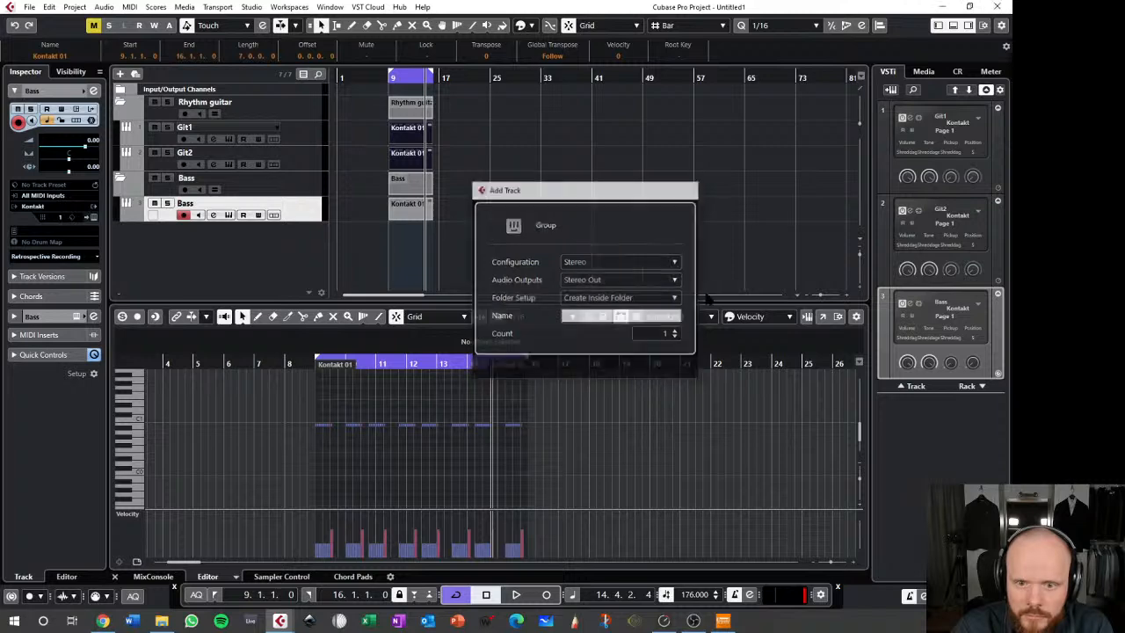
- Play the project with the MixConsole open and briefly solo the Rhythm guitar group to check which channels feed it
left_click(263, 107)
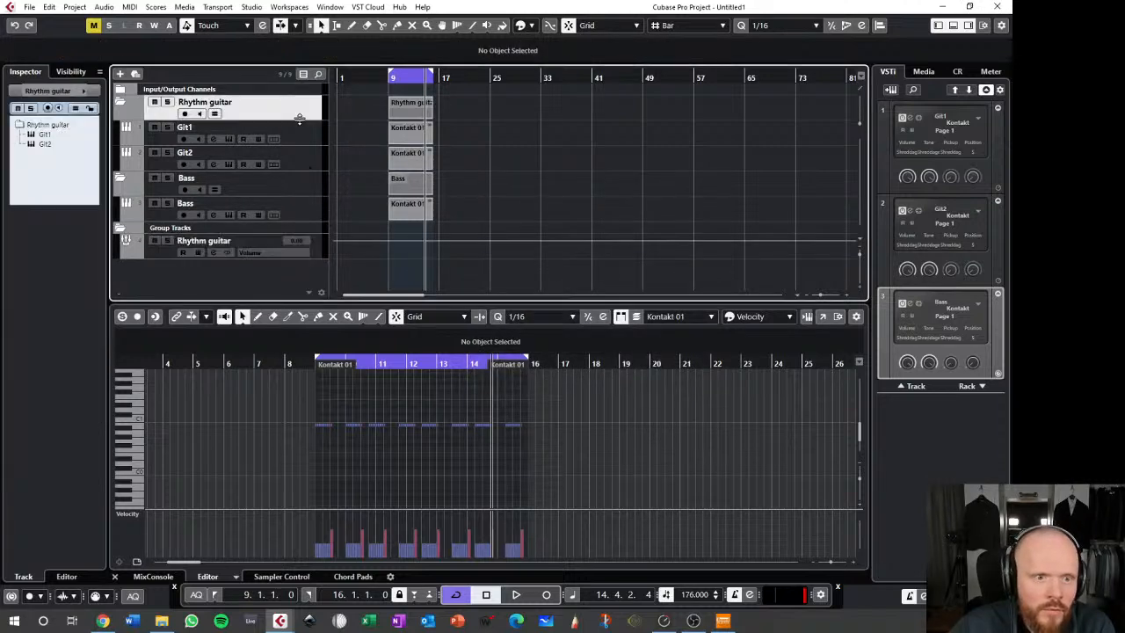
left_click(312, 132)
left_click(303, 153)
left_click(302, 136)
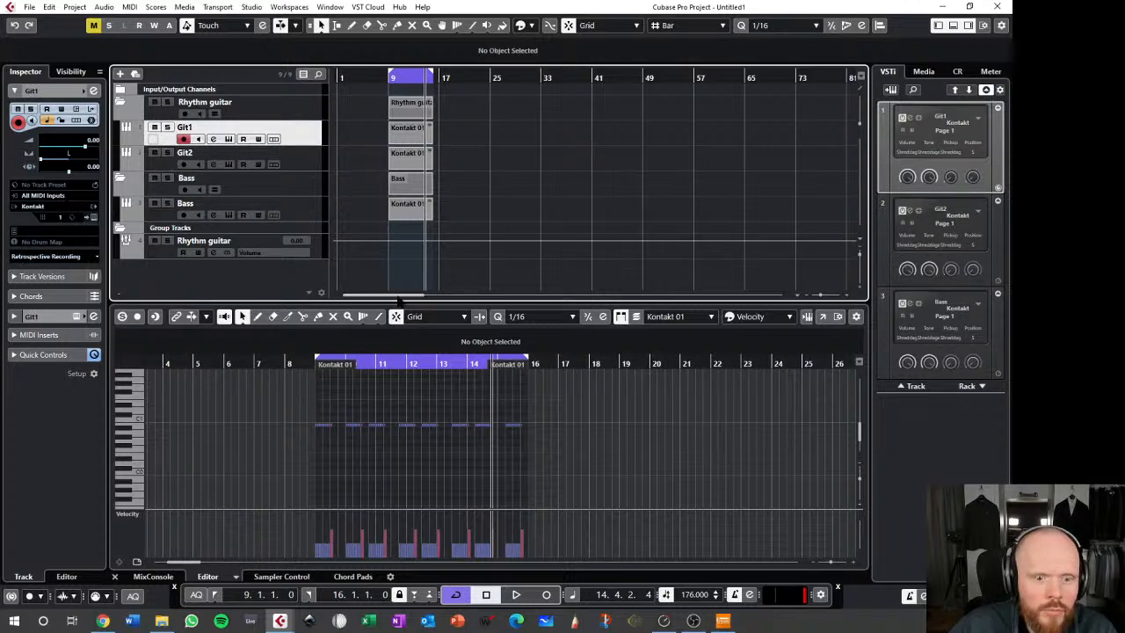
key("F3")
key("space")
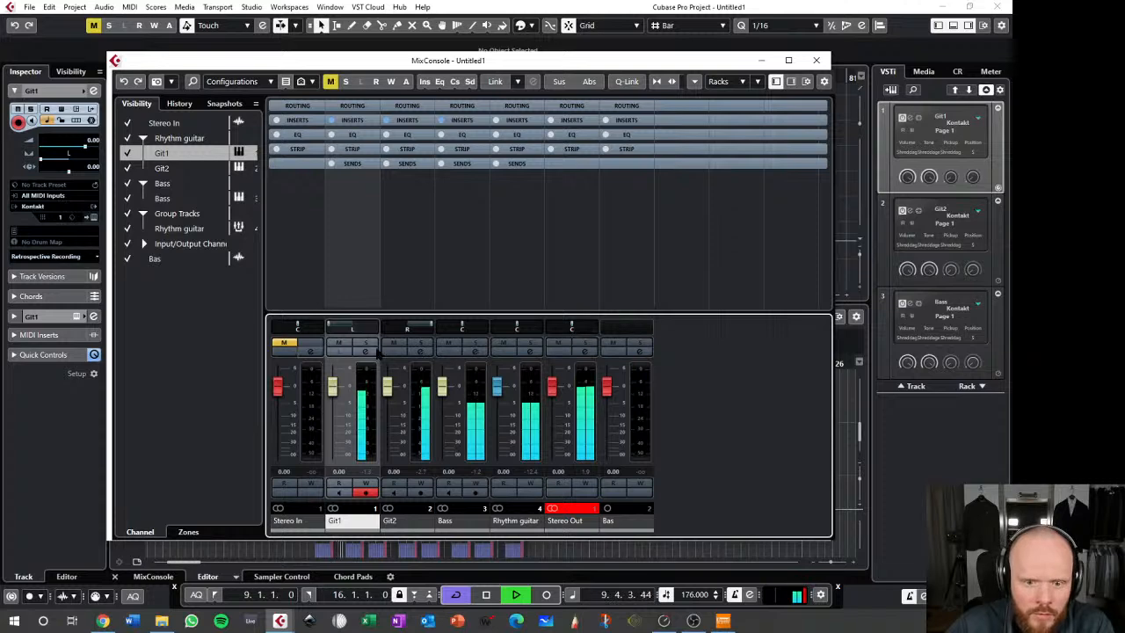
left_click(531, 345)
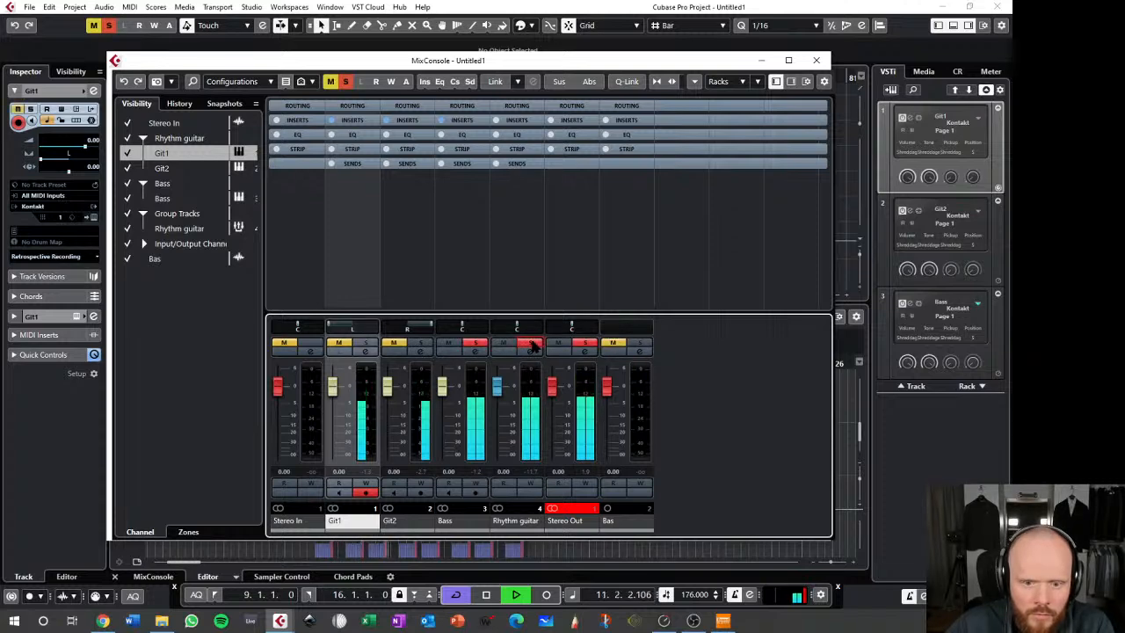
left_click(530, 344)
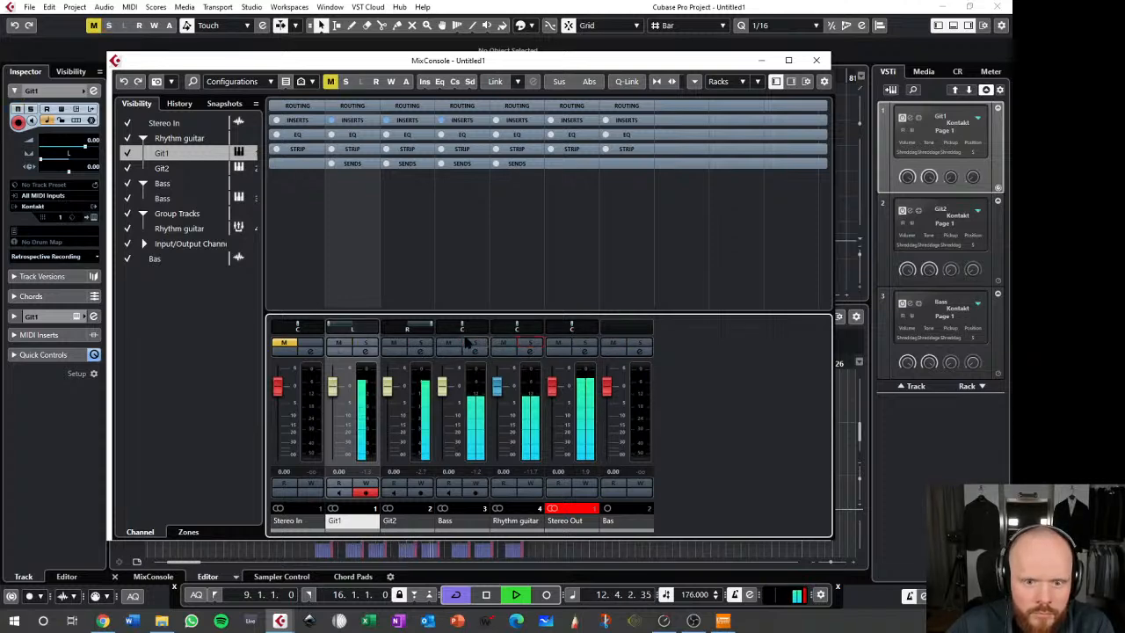
key("space")
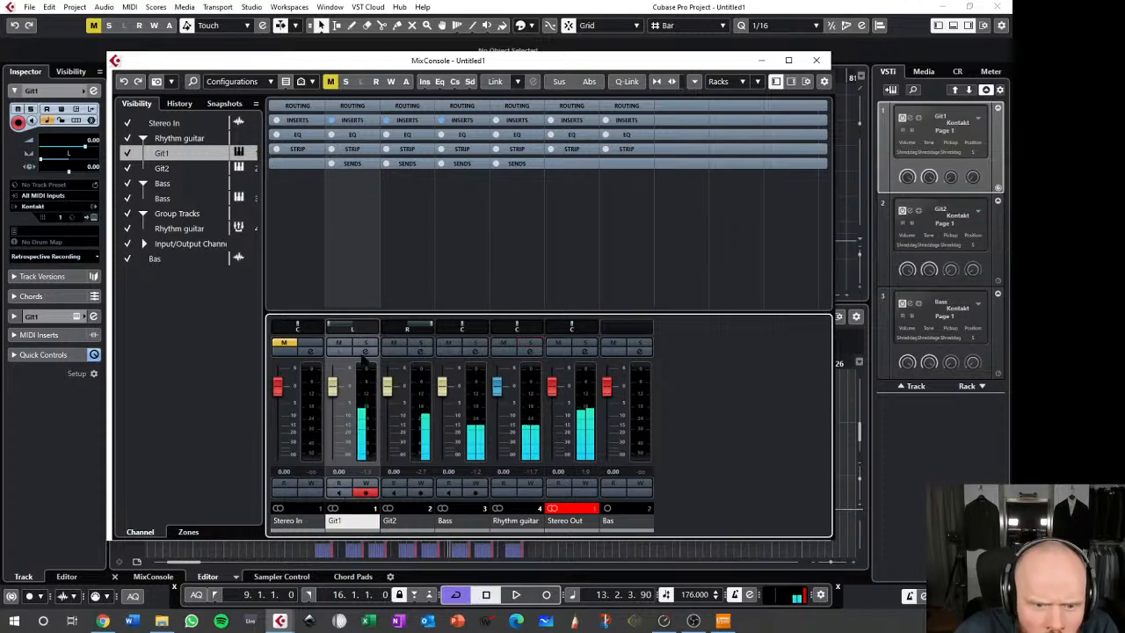
- Show the routing rack in the MixConsole and set the Bass instrument channel's output to Stereo Out
left_click(365, 351)
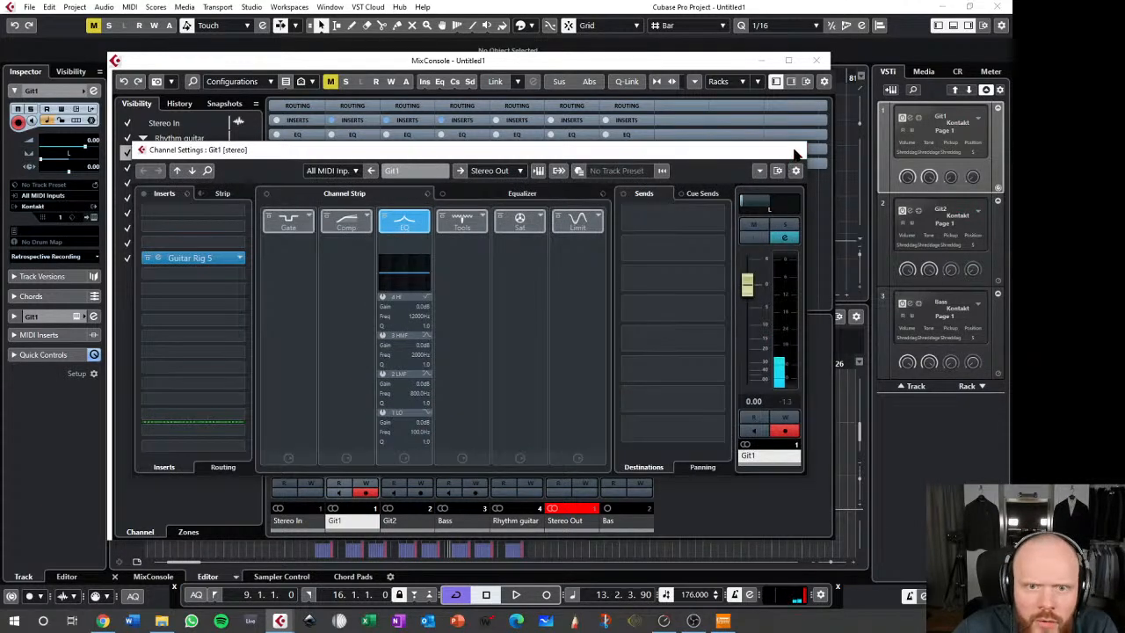
left_click(797, 152)
left_click(360, 106)
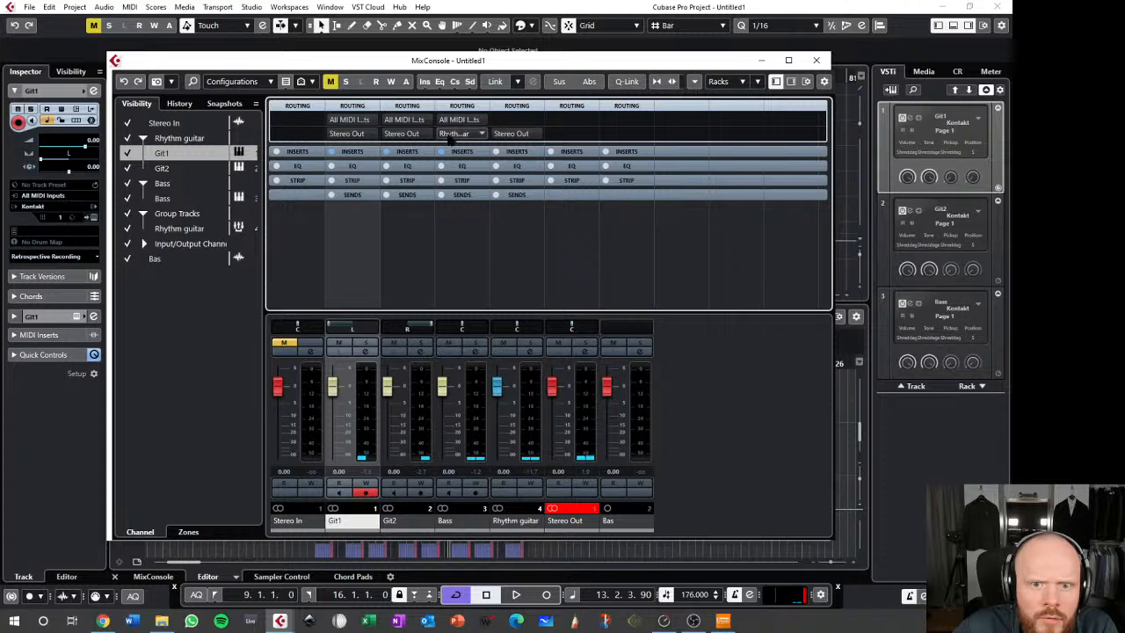
left_click(444, 134)
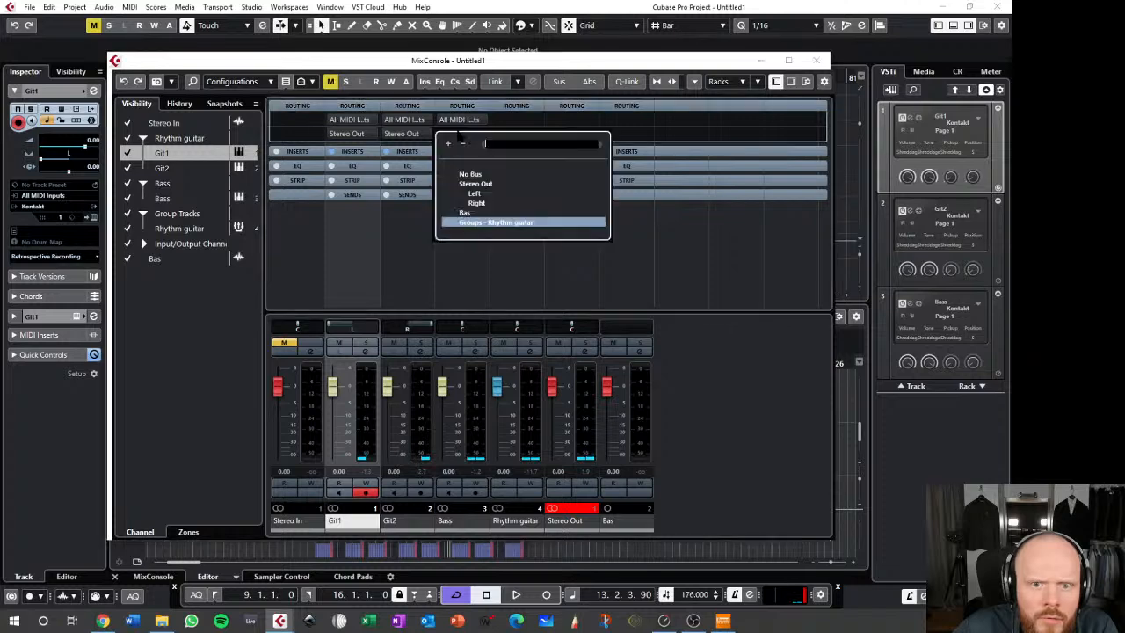
left_click(476, 191)
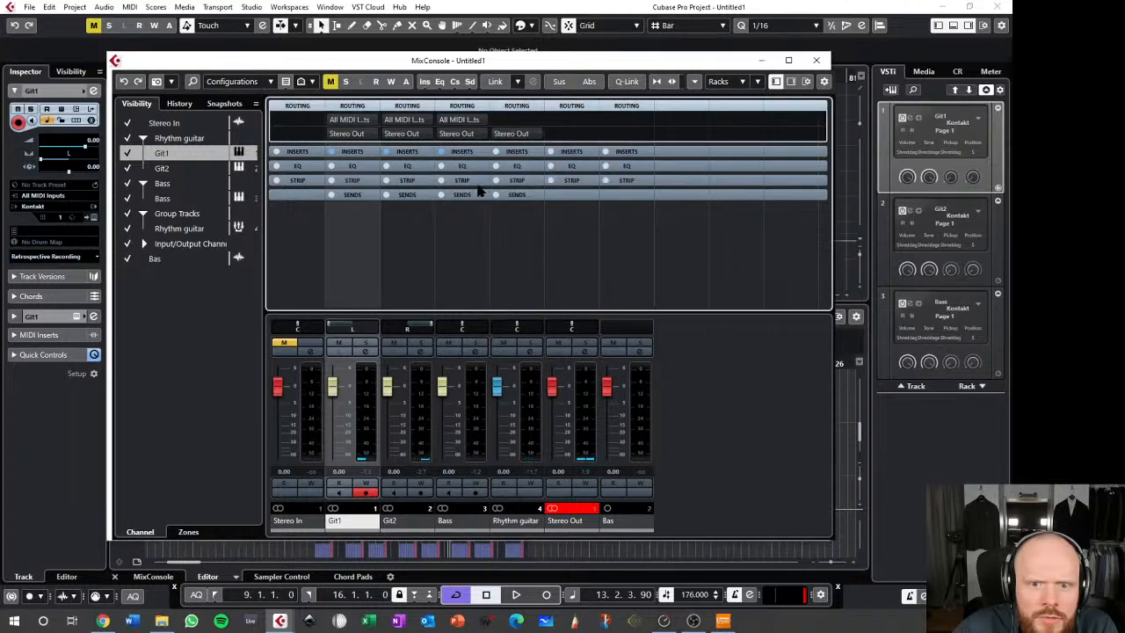
- Route the outputs of the Git1 and Git2 channels to the Rhythm guitar group
left_click(356, 134)
left_click(363, 223)
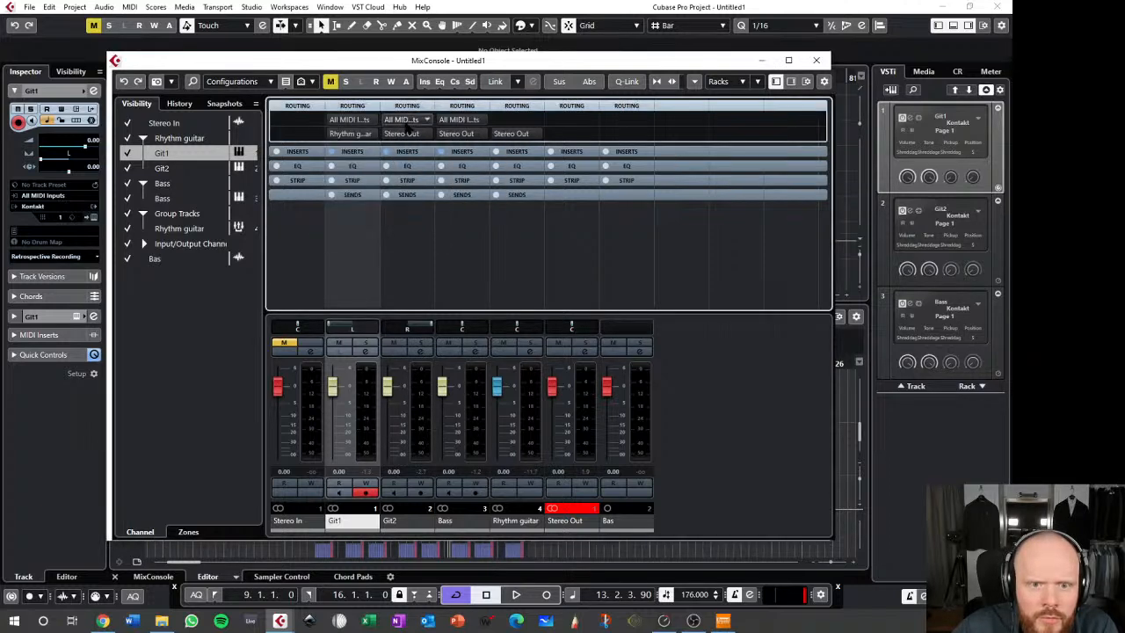
left_click(398, 132)
left_click(442, 226)
- Play the project and lower the Rhythm guitar group's fader to about -6.05 dB
key("space")
left_click_drag(509, 387, 511, 415)
key("space")
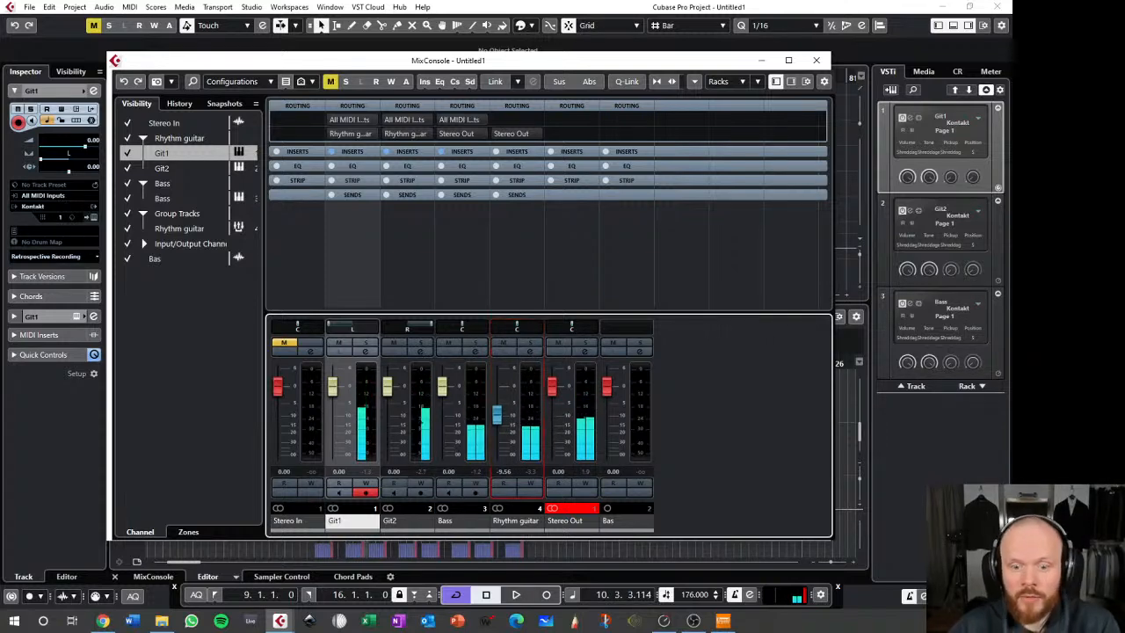
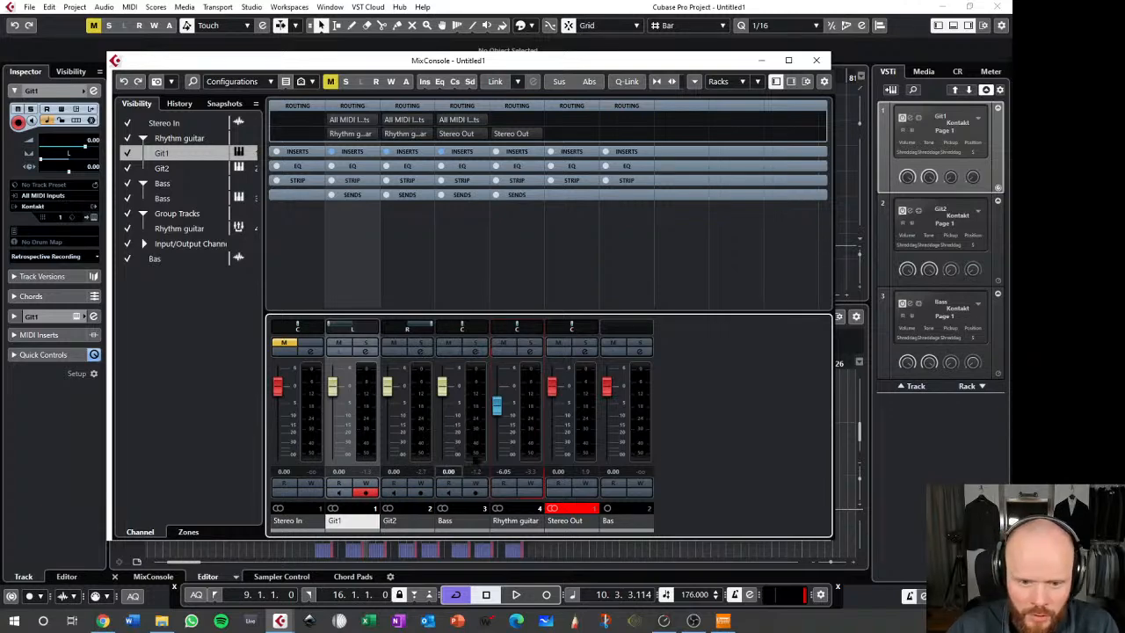
- Close the MixConsole and add a mono group track with output Stereo Out, naming it Bass
left_click(816, 60)
right_click(195, 281)
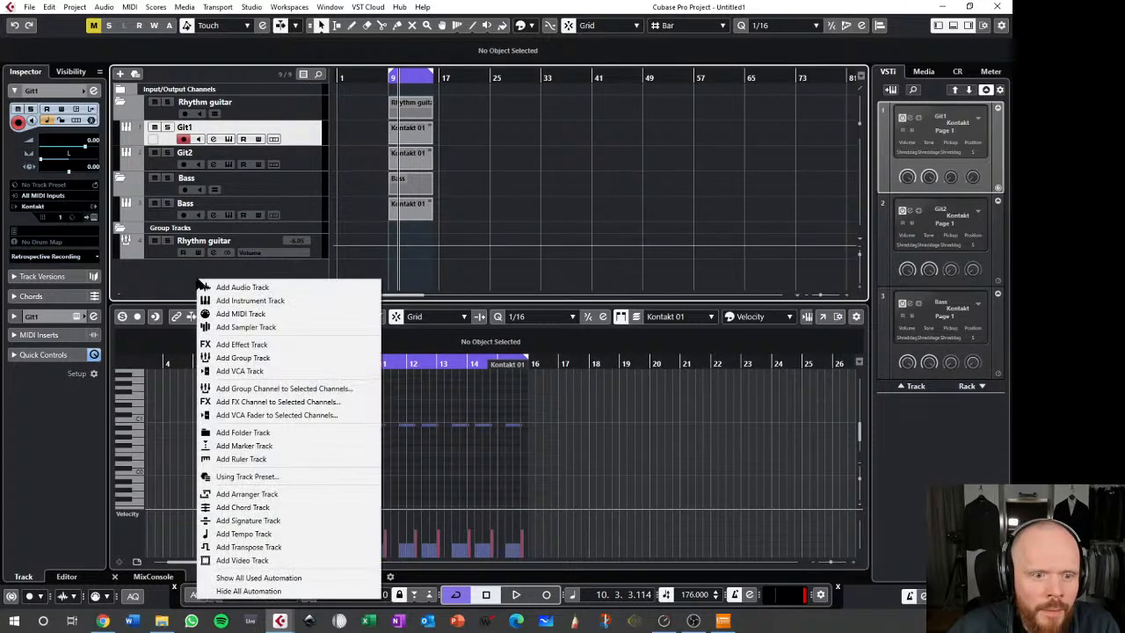
left_click(281, 358)
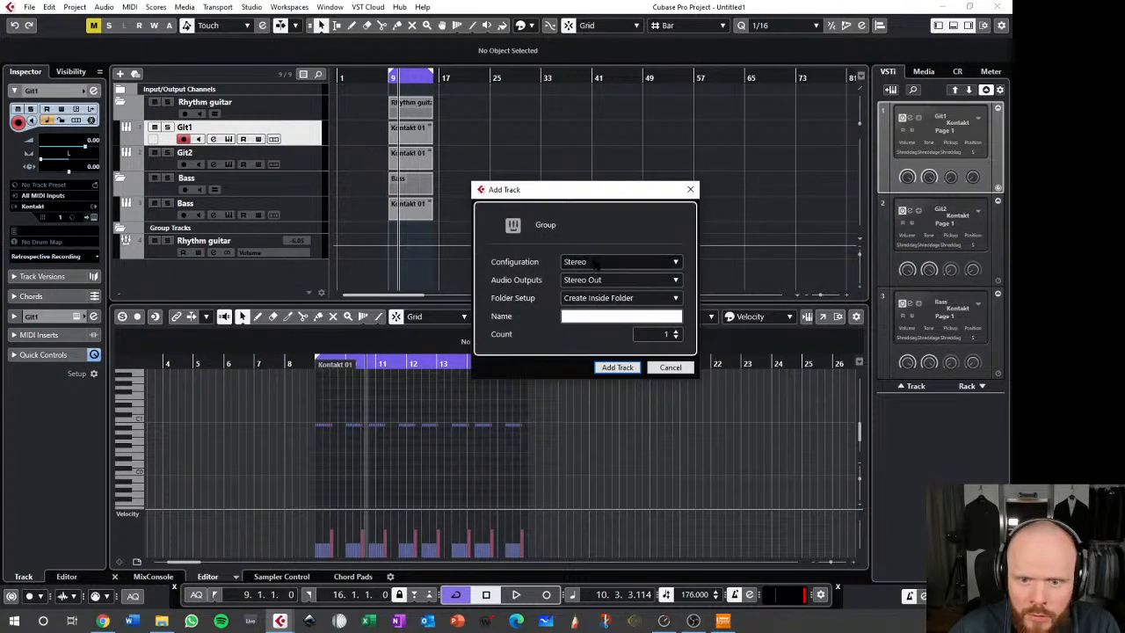
left_click(597, 261)
left_click(615, 272)
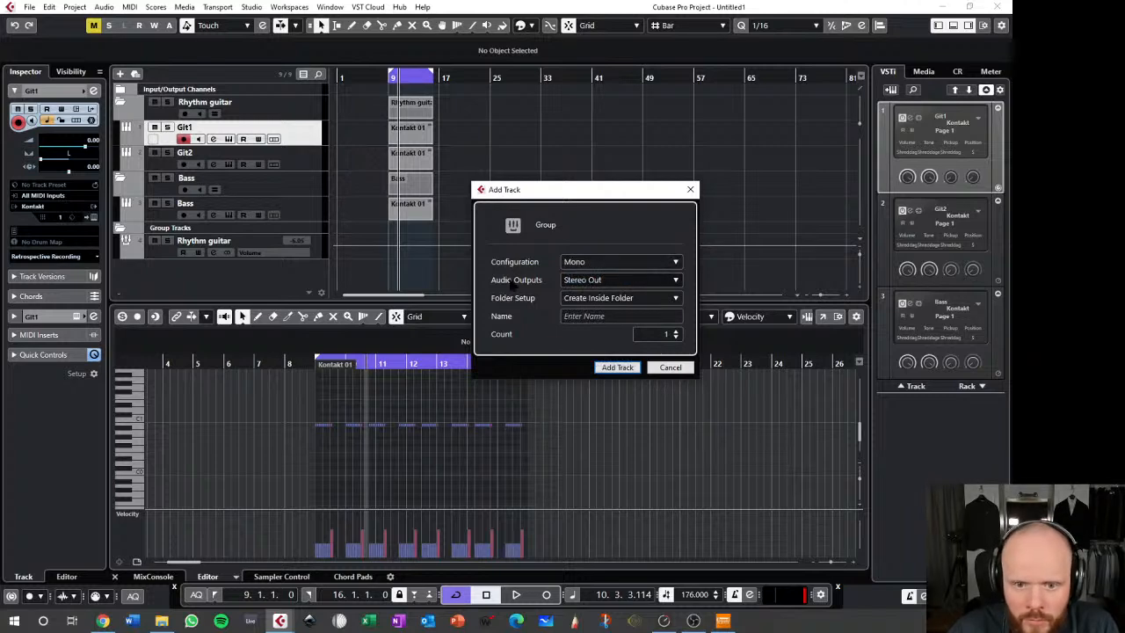
left_click(619, 367)
double_click(215, 265)
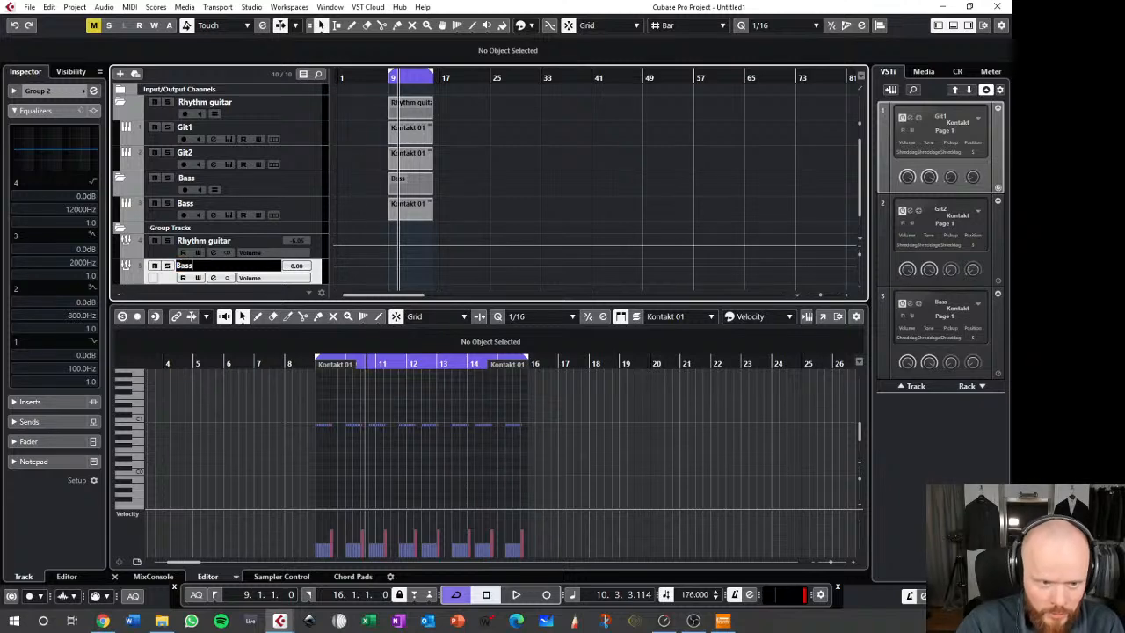
key("Return")
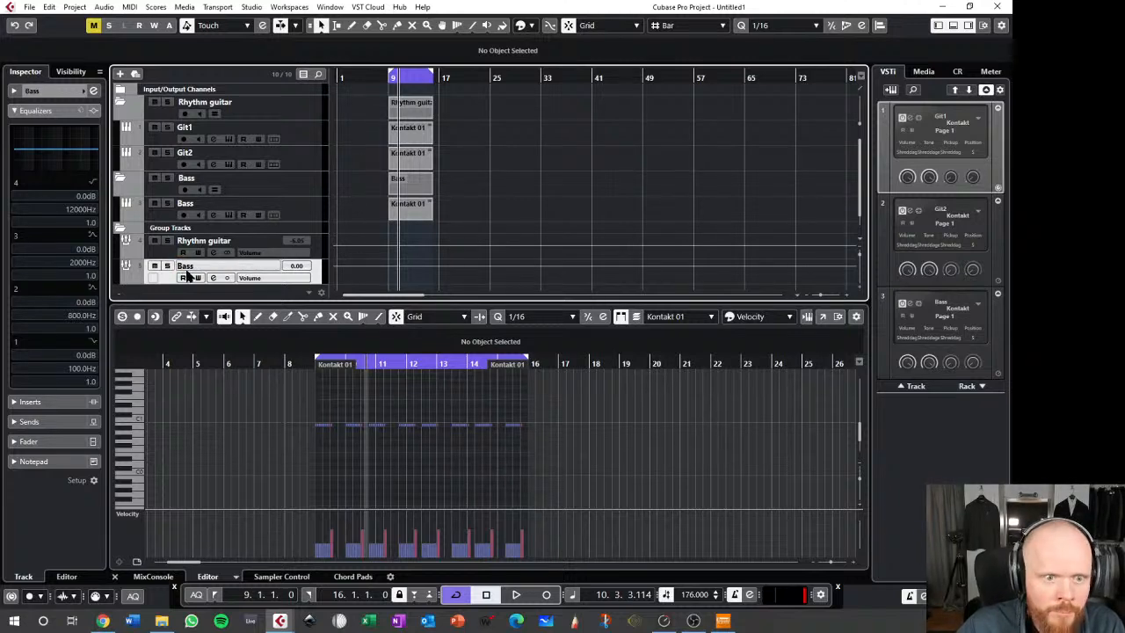
- Select the Bass instrument track, open the MixConsole and examine the output buses in Audio Connections
left_click(302, 203)
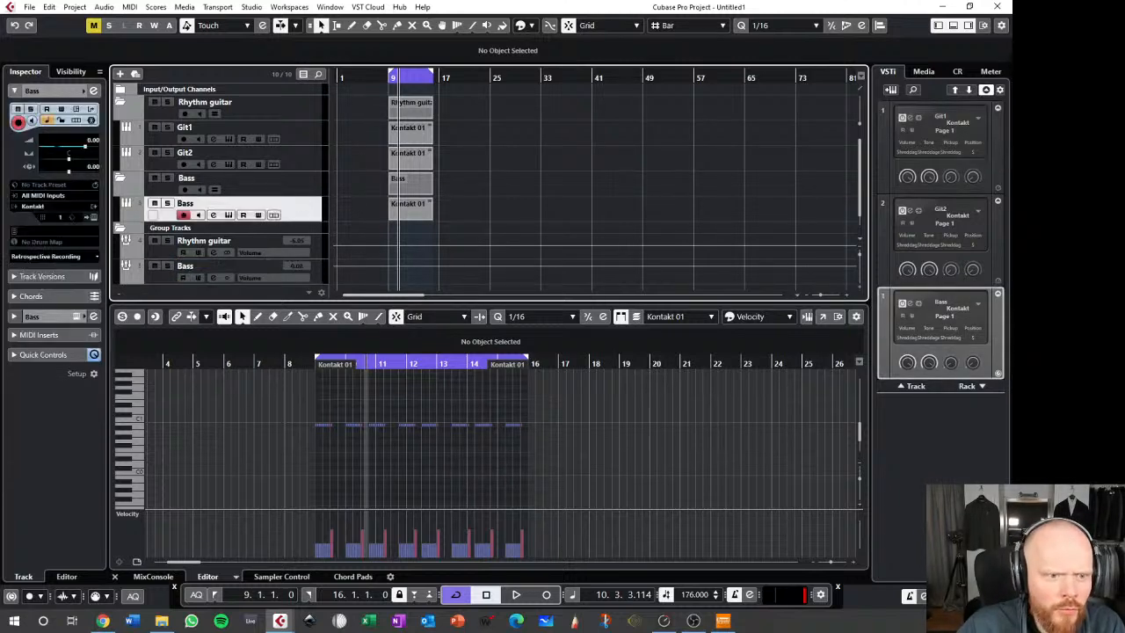
key("F4")
key("F4")
key("F3")
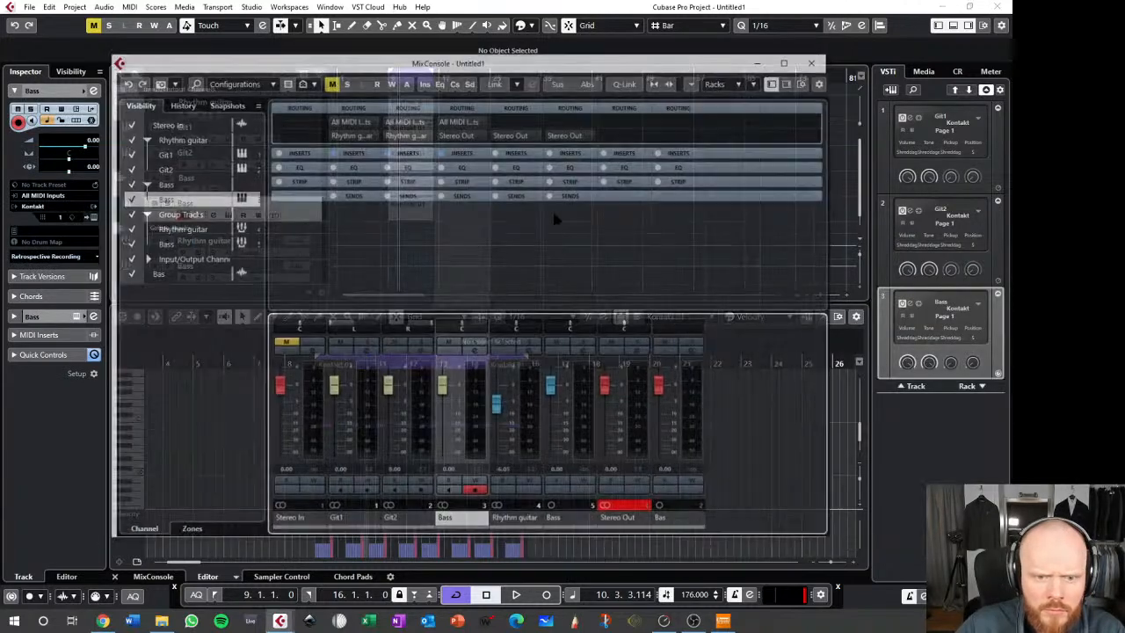
key("F4")
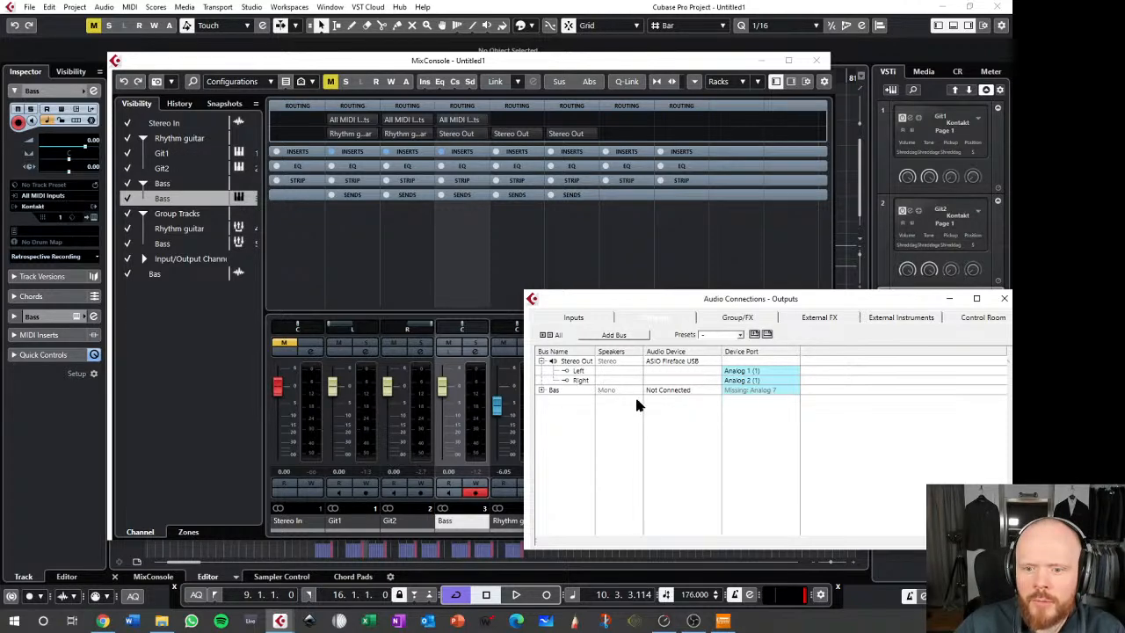
key("F4")
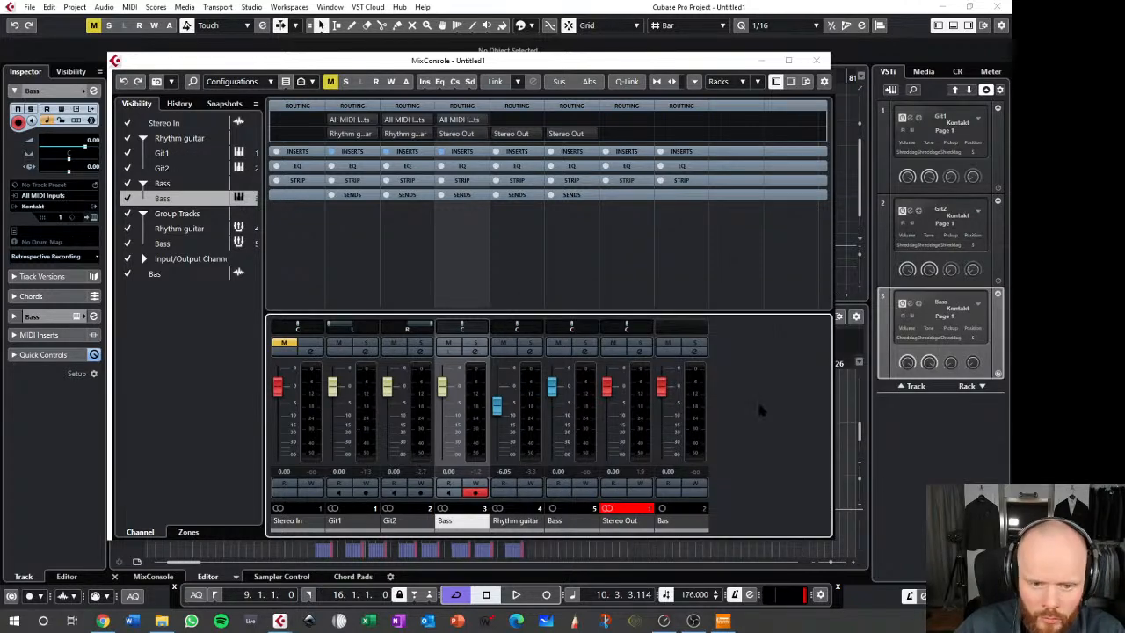
key("F4")
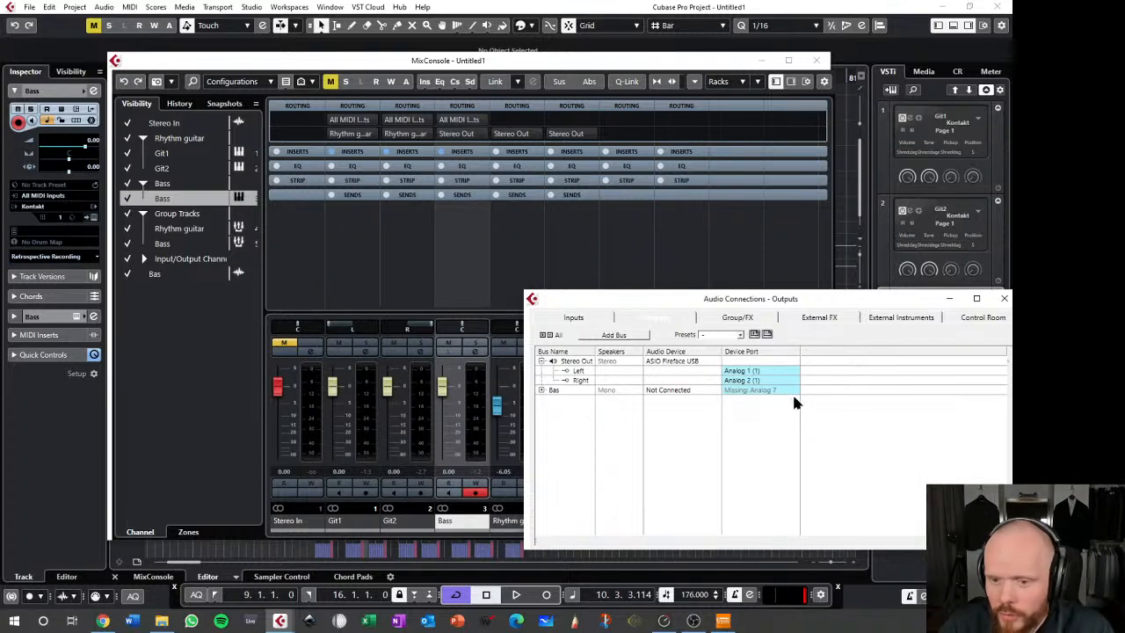
key("F4")
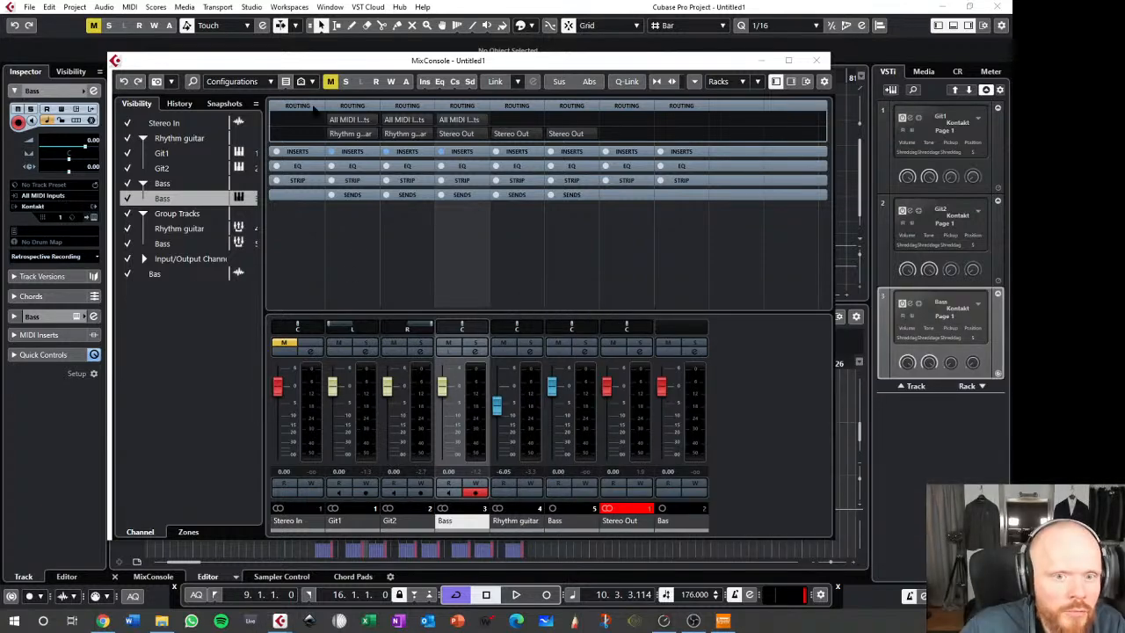
- Route the Bass instrument channel's output to the Bass group and close the MixConsole
left_click(461, 134)
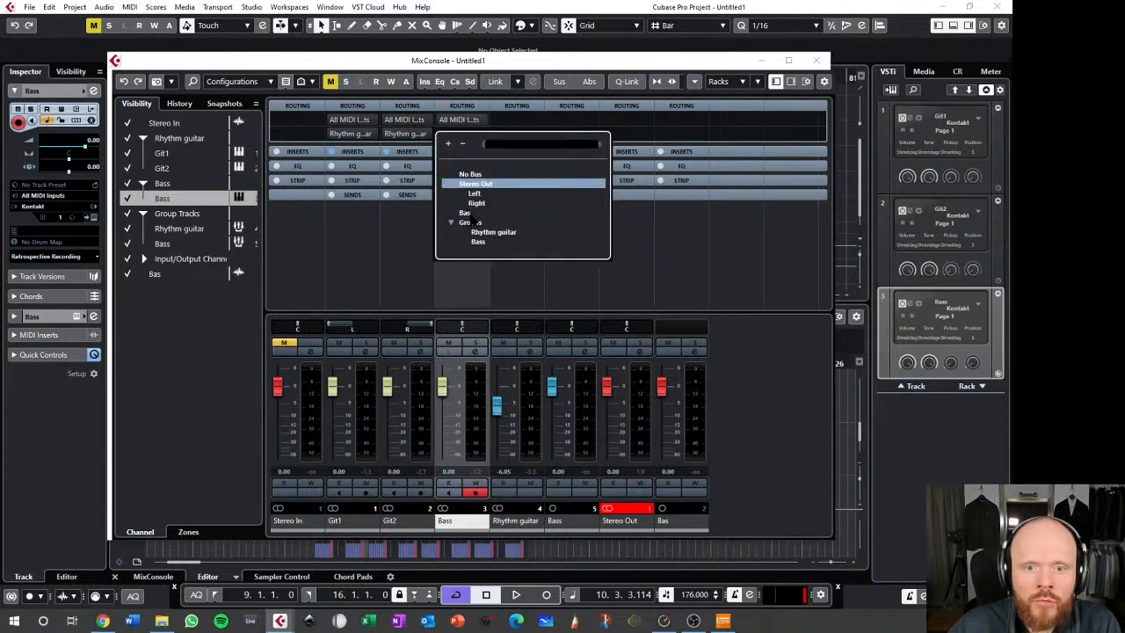
left_click(488, 243)
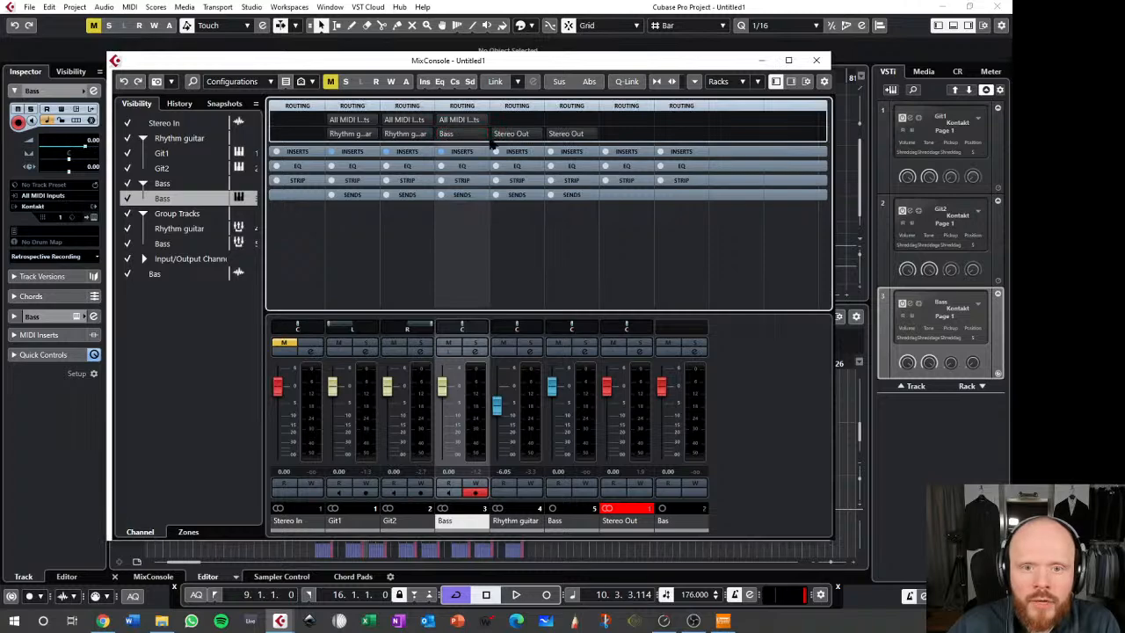
key("F4")
key("F4")
key("F3")
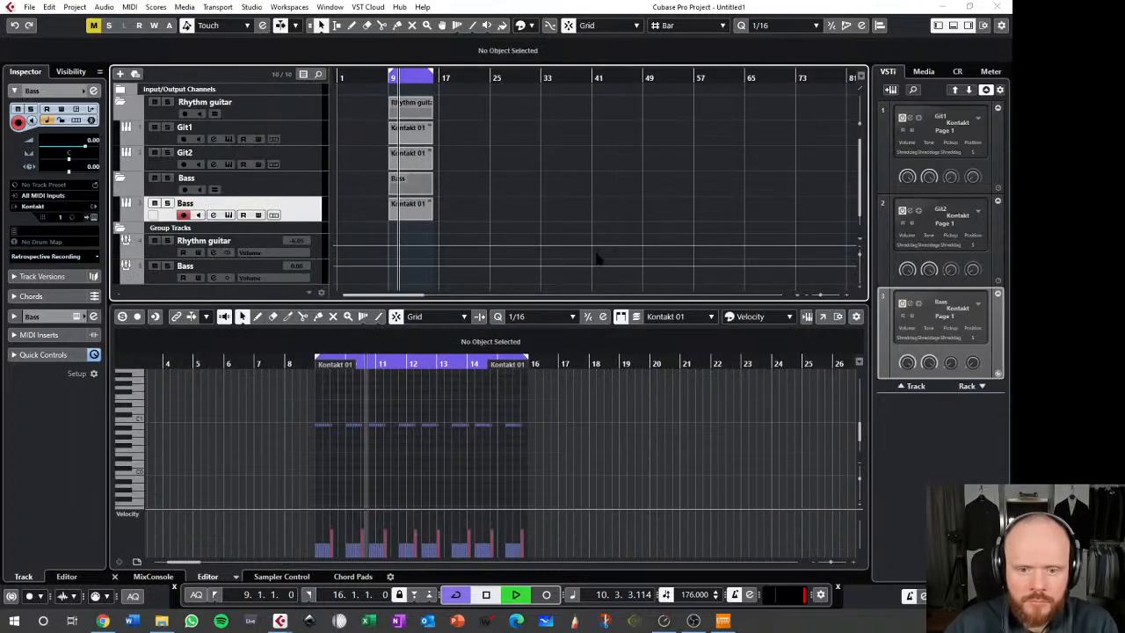
- Play the project and lower the Bass group's fader to about -2.29 dB in the MixConsole
key("space")
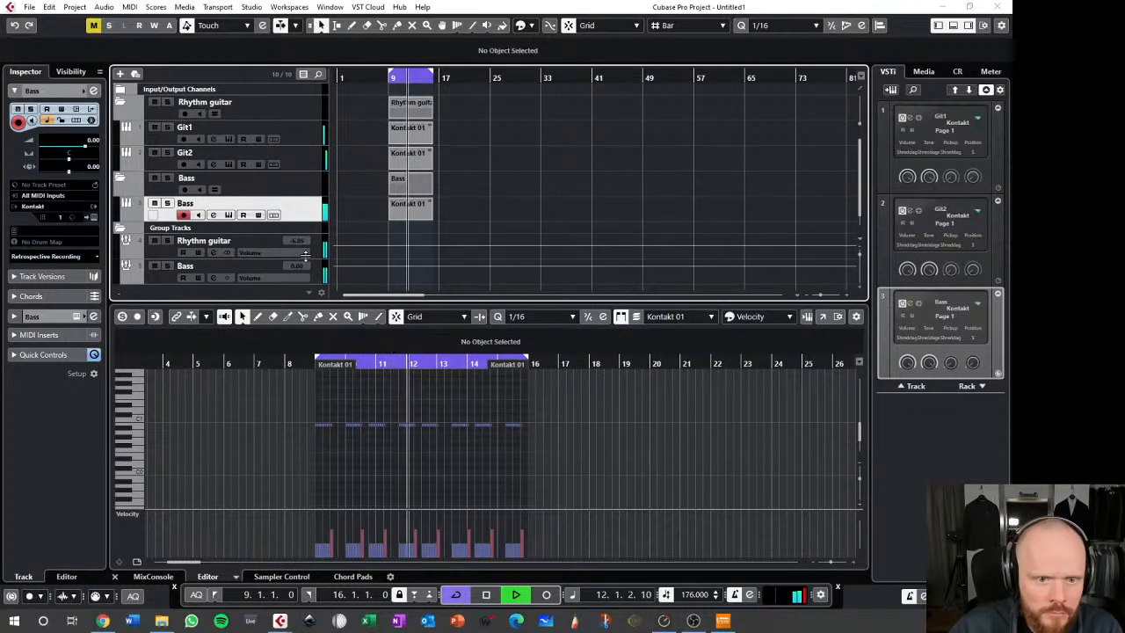
key("F3")
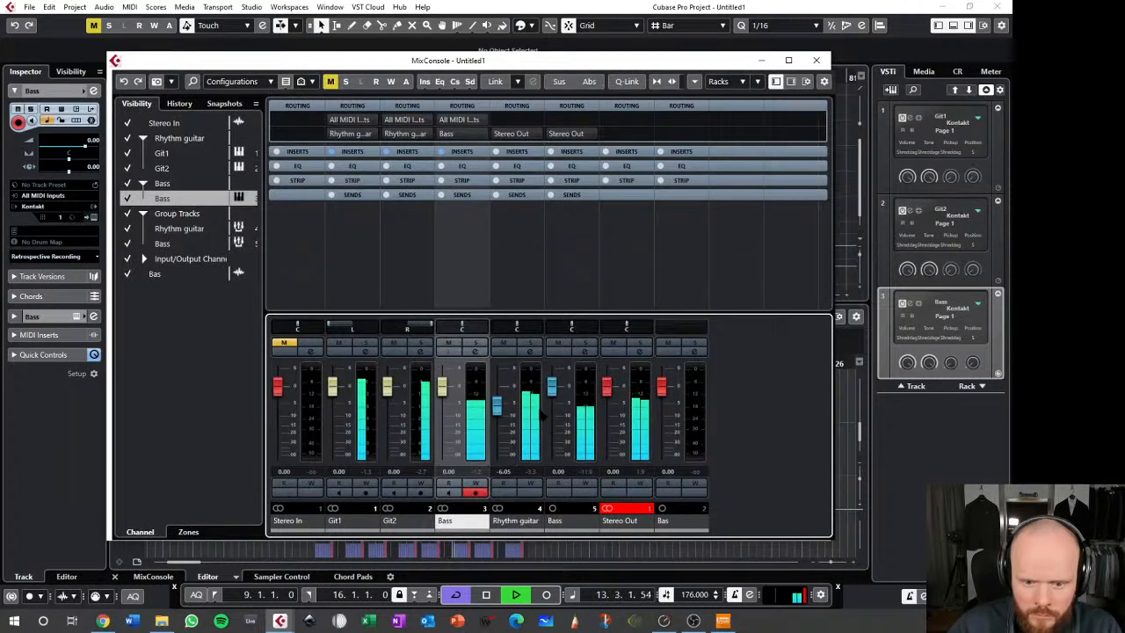
mouse_move(553, 388)
left_mouse_down()
mouse_move(557, 439)
mouse_move(567, 394)
left_mouse_up()
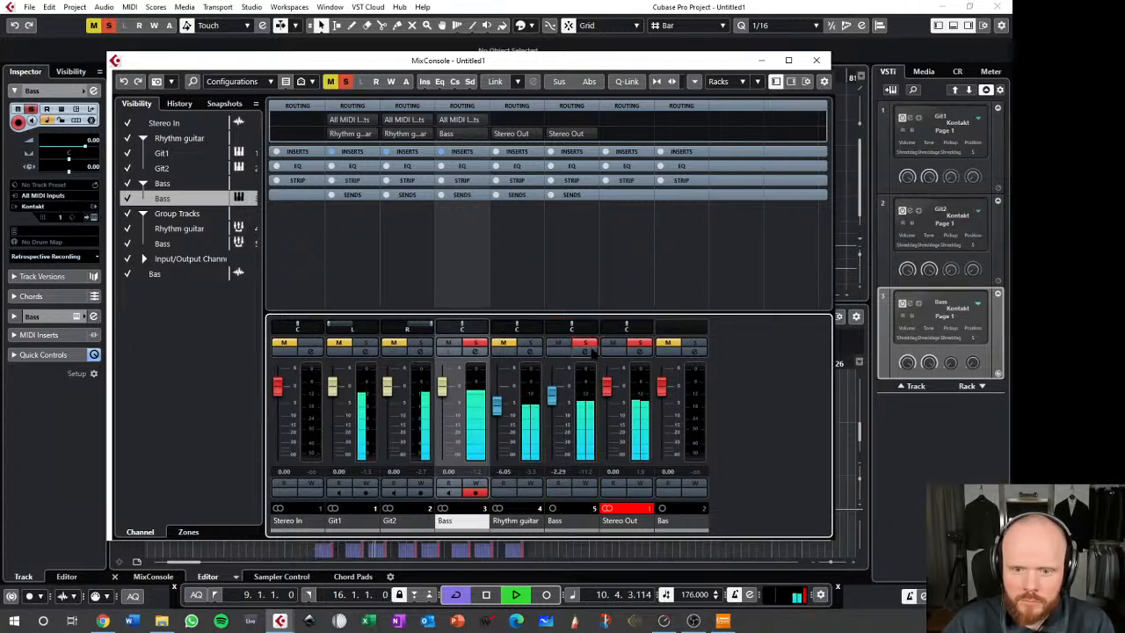
- Open the Bass group's channel settings and insert the Brickwall Limiter in its fifth insert slot
left_click(585, 342)
left_click(585, 350)
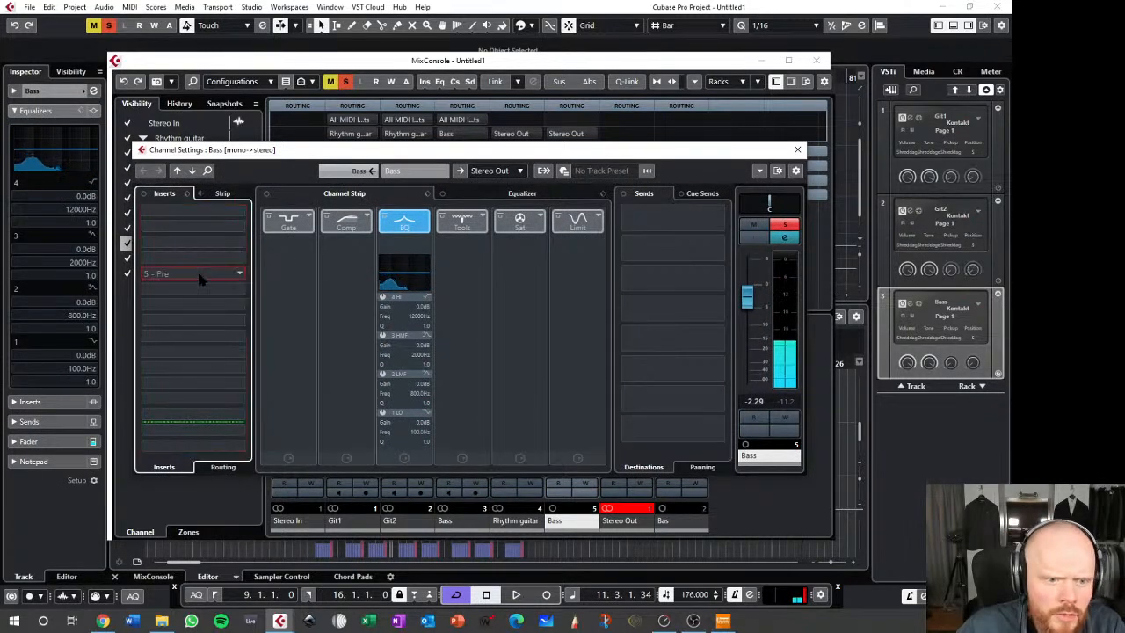
left_click(197, 269)
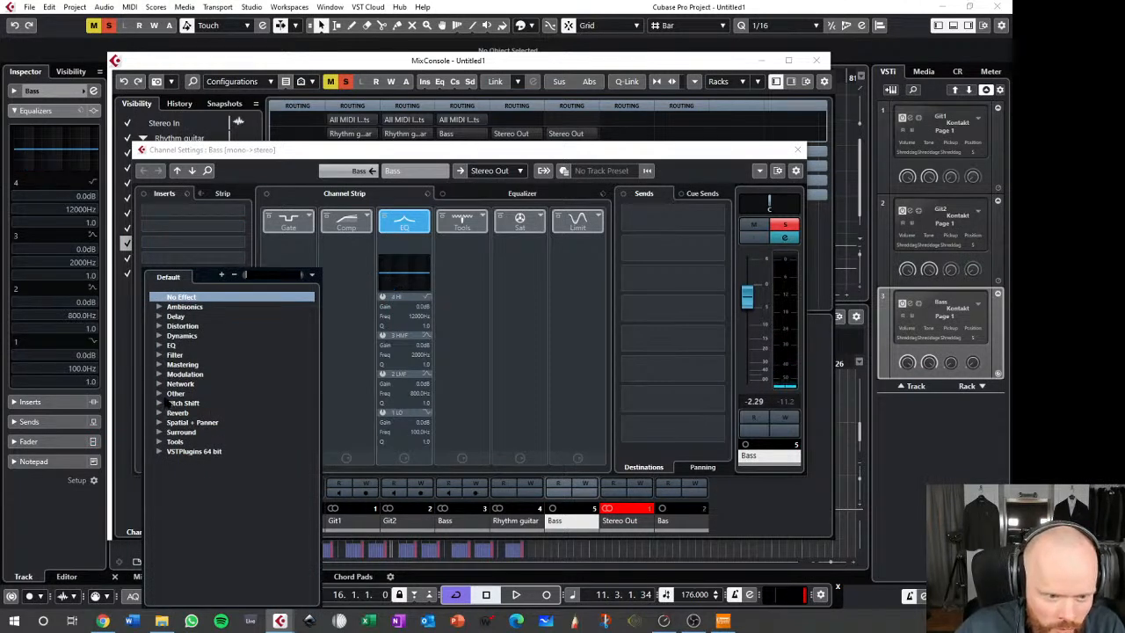
left_click(160, 336)
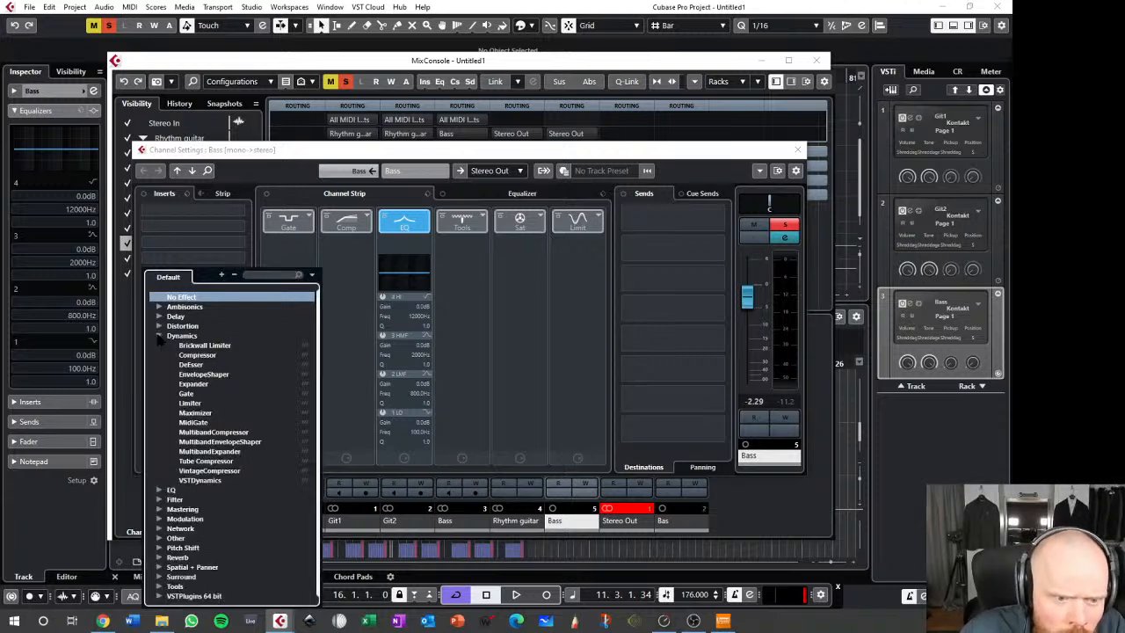
left_click(205, 345)
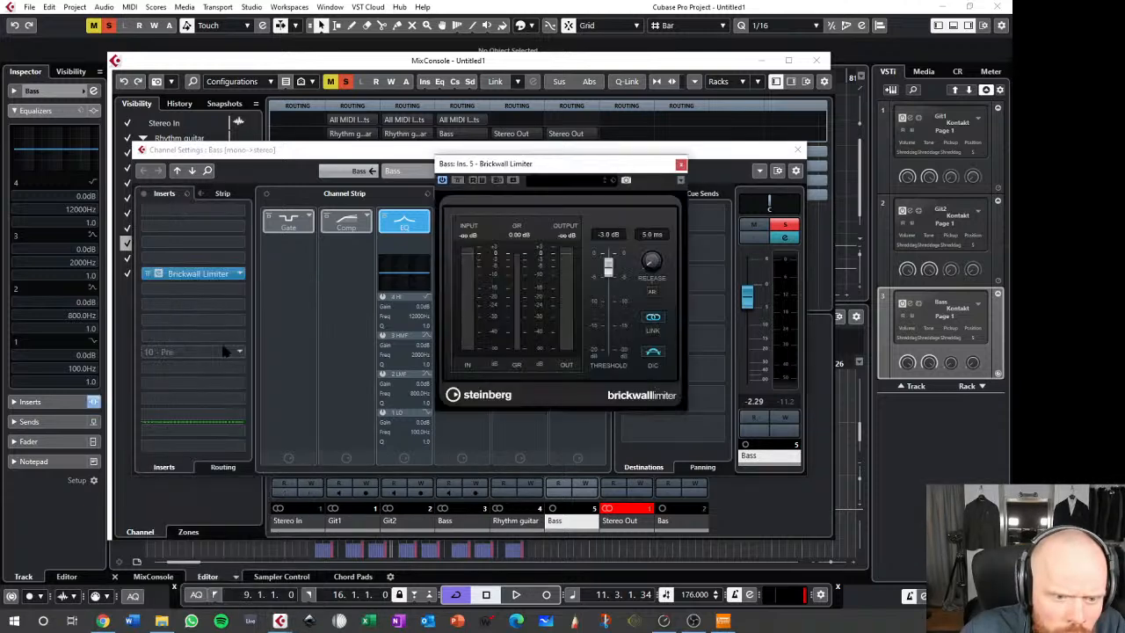
- Set the Brickwall Limiter's threshold to about -10.1 dB during playback, and return to the MixConsole
key("space")
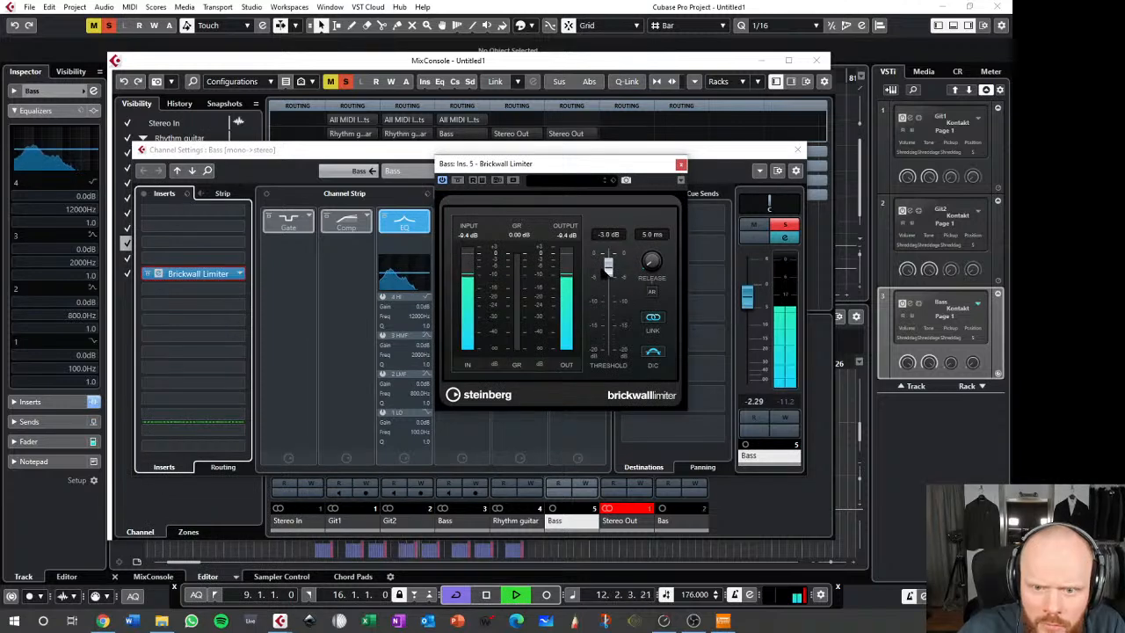
left_click_drag(607, 270, 627, 307)
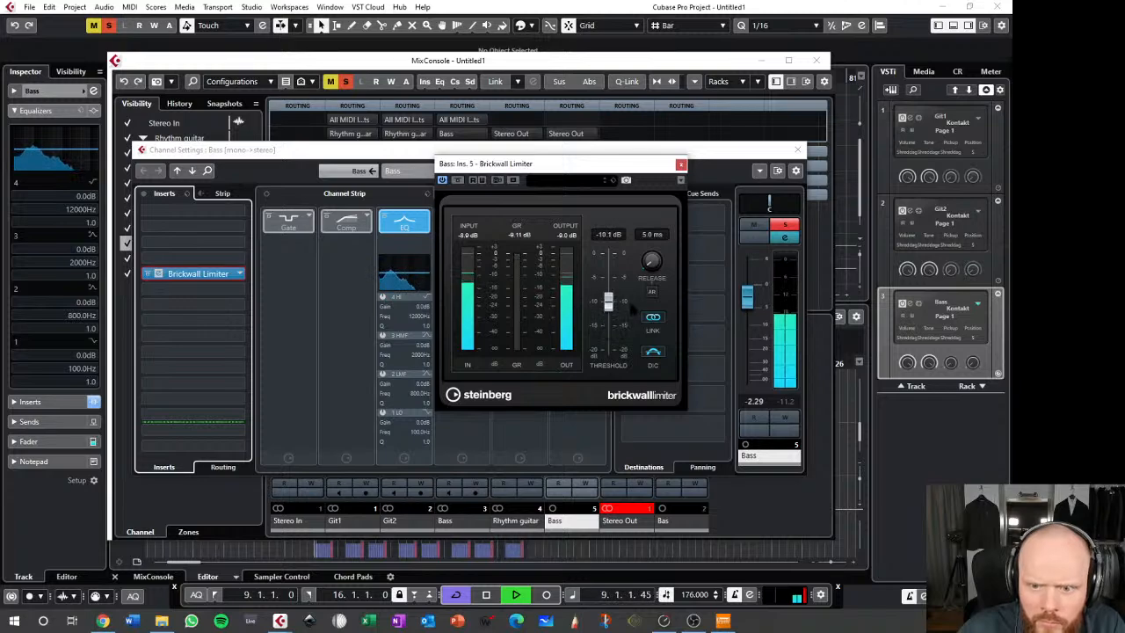
left_click(680, 164)
left_click(798, 150)
key("F3")
key("F3")
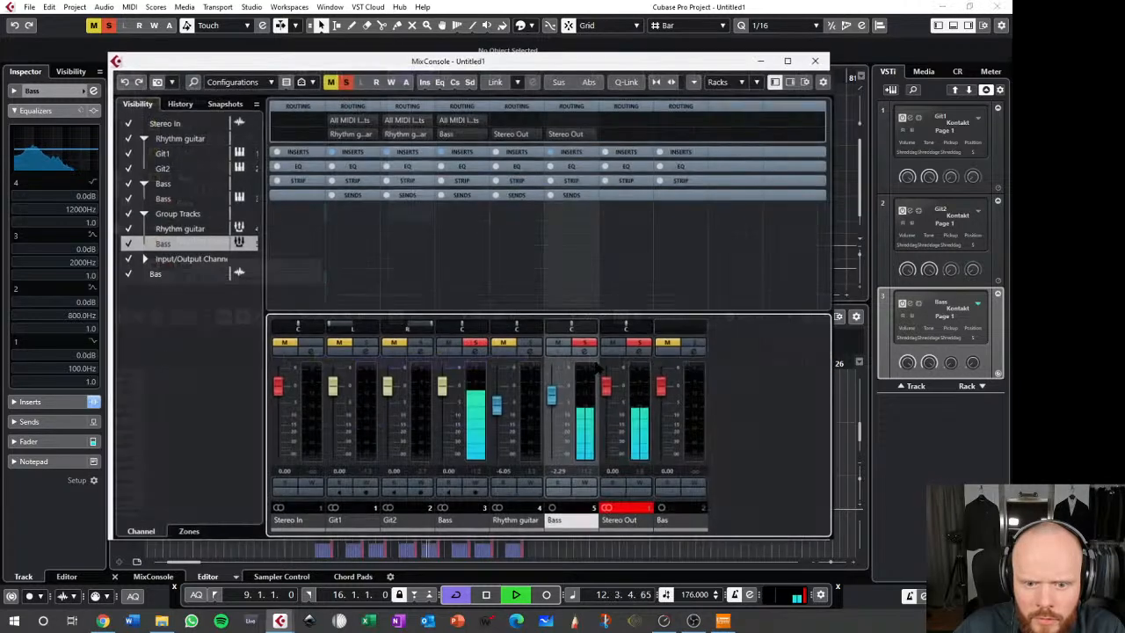
- Unsolo the Bass group, set its fader to about -1.28 dB and the Rhythm guitar group's to about -10.6 dB, and stop playback
left_click(585, 344)
left_click_drag(551, 400, 499, 422)
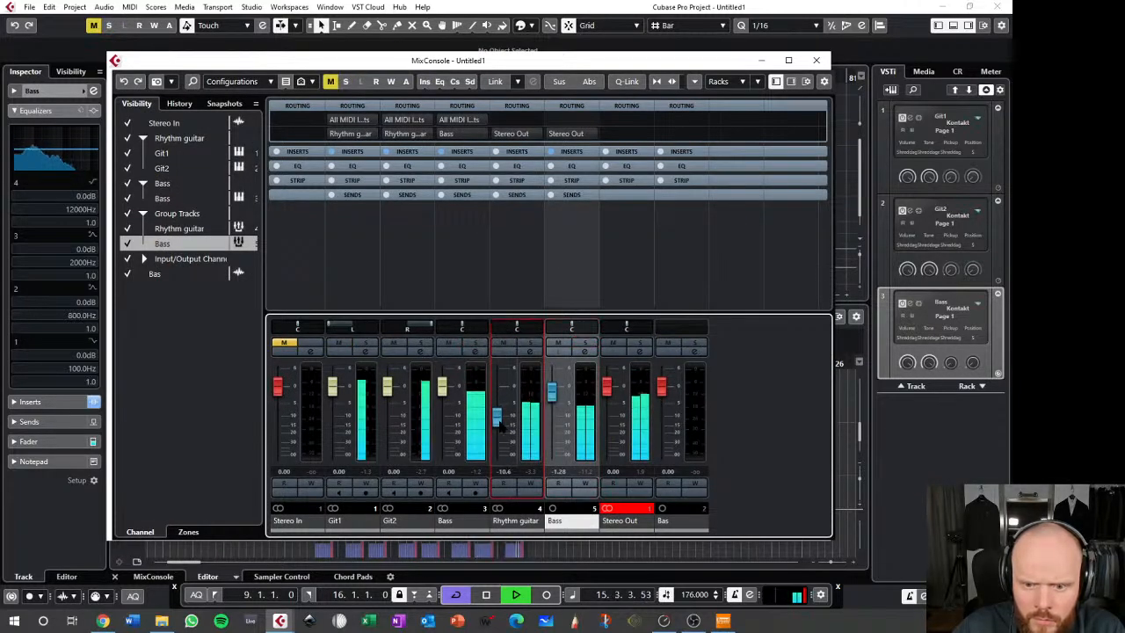
left_click(640, 516)
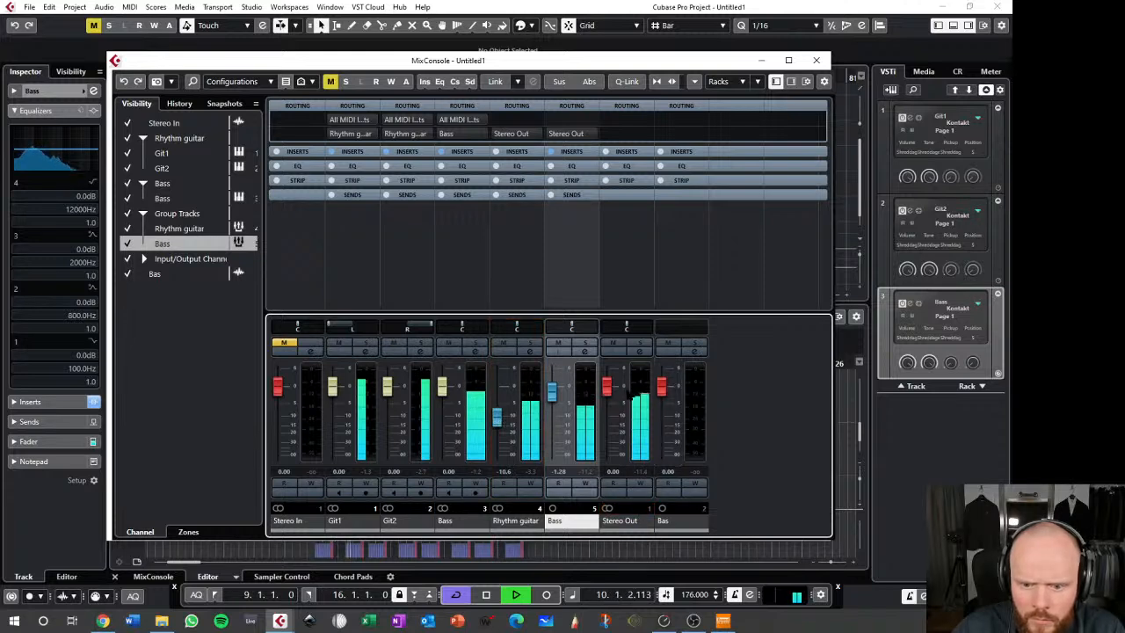
key("F3")
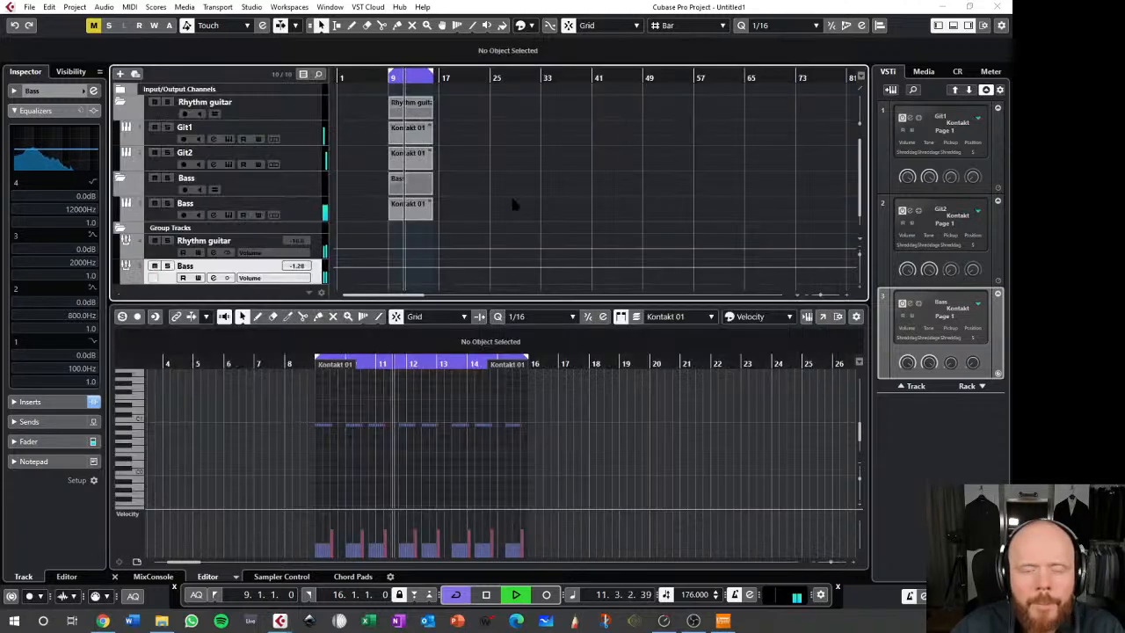
key("space")
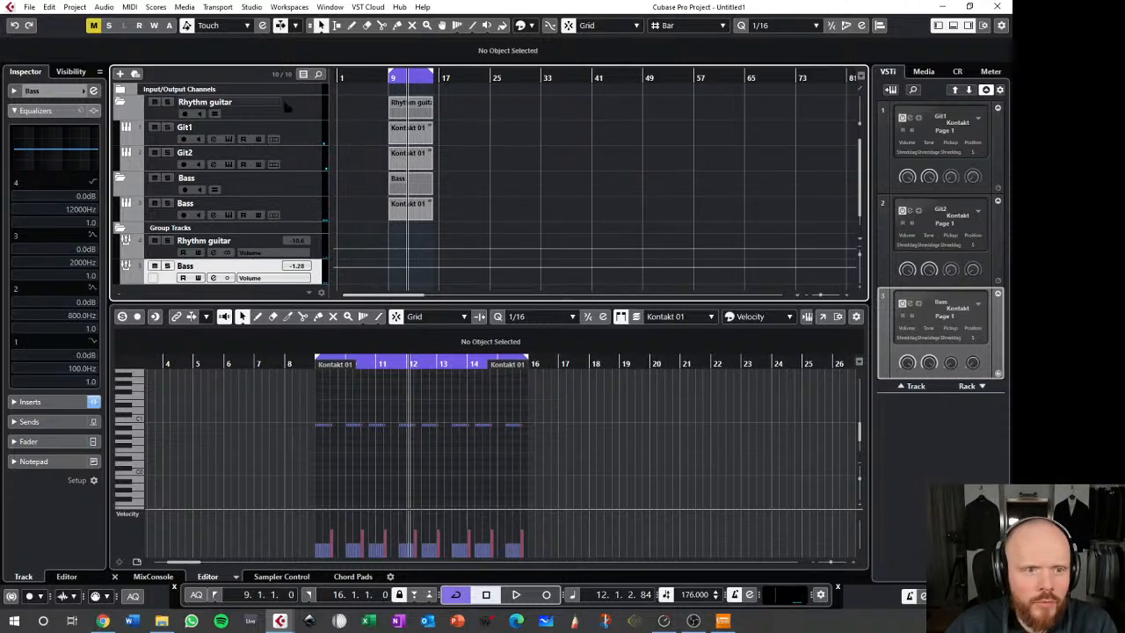
- Add one instrument track with Superior Drummer as the instrument and Stereo Out as its output
left_click_drag(238, 303, 237, 352)
right_click(235, 321)
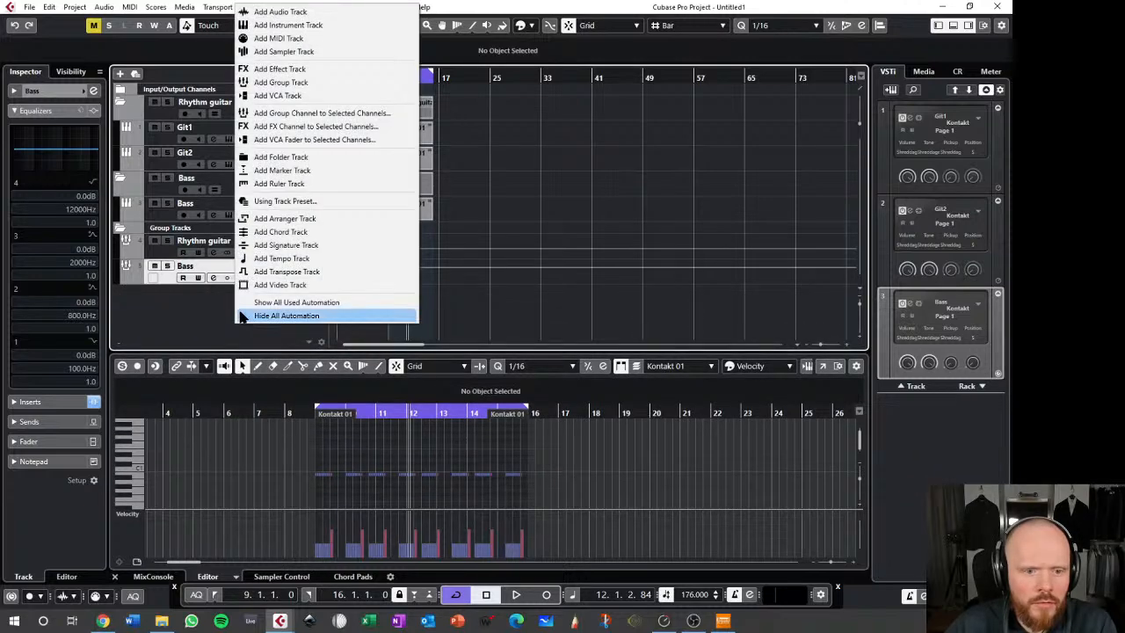
left_click(314, 33)
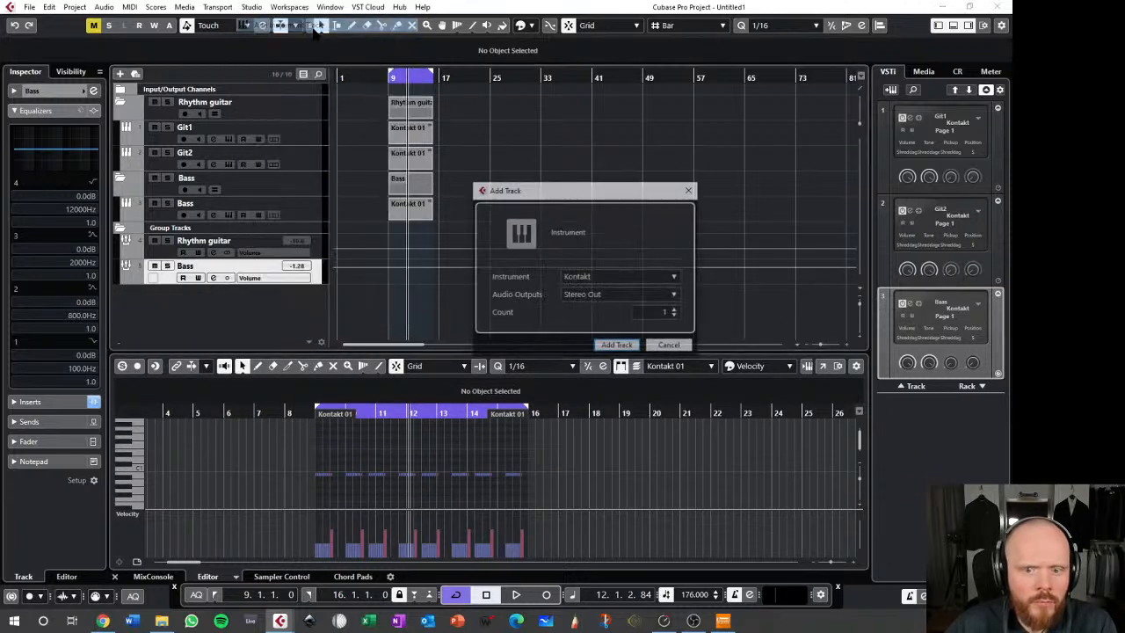
left_click(591, 278)
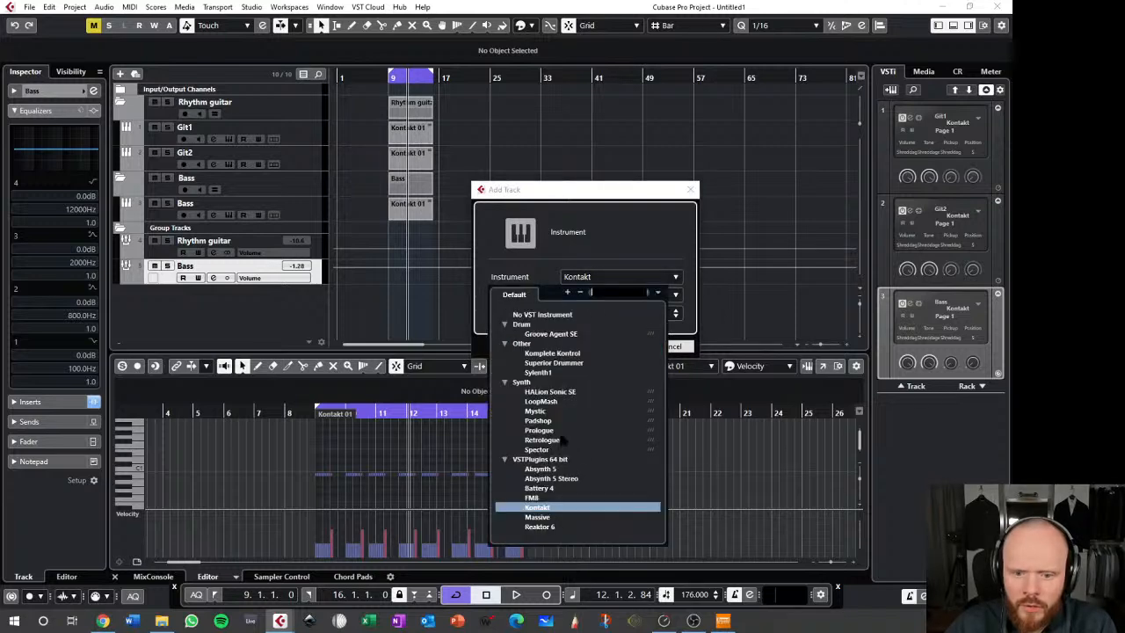
left_click(554, 362)
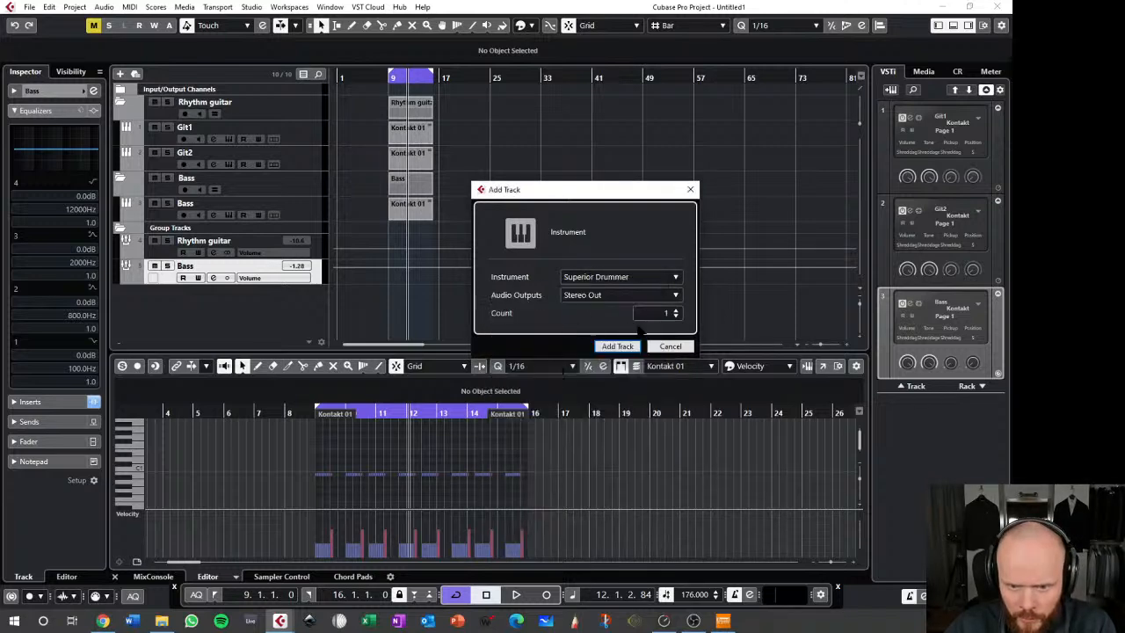
left_click(620, 346)
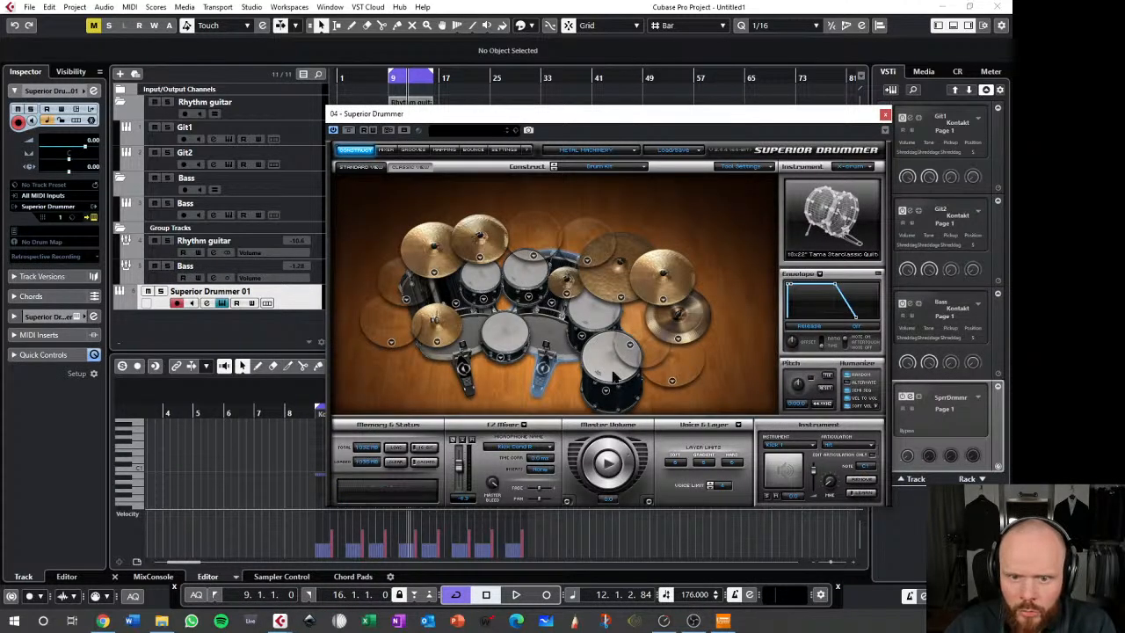
- Audition the snare and switch Superior Drummer's sound library to The Metal Foundry
left_click(507, 332)
left_click(673, 151)
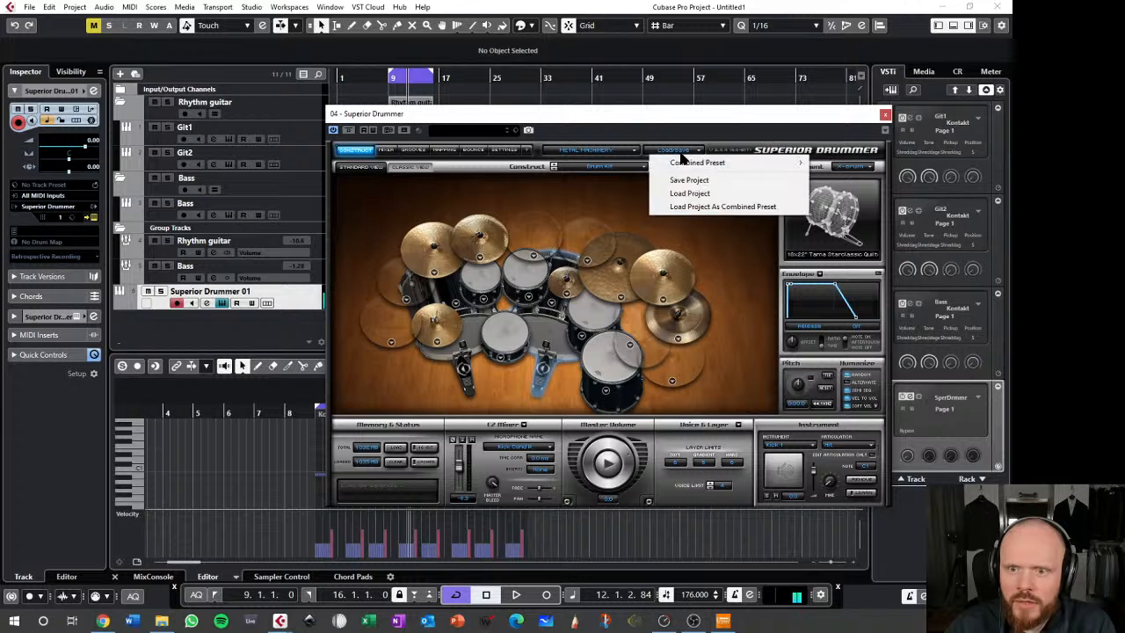
mouse_move(695, 165)
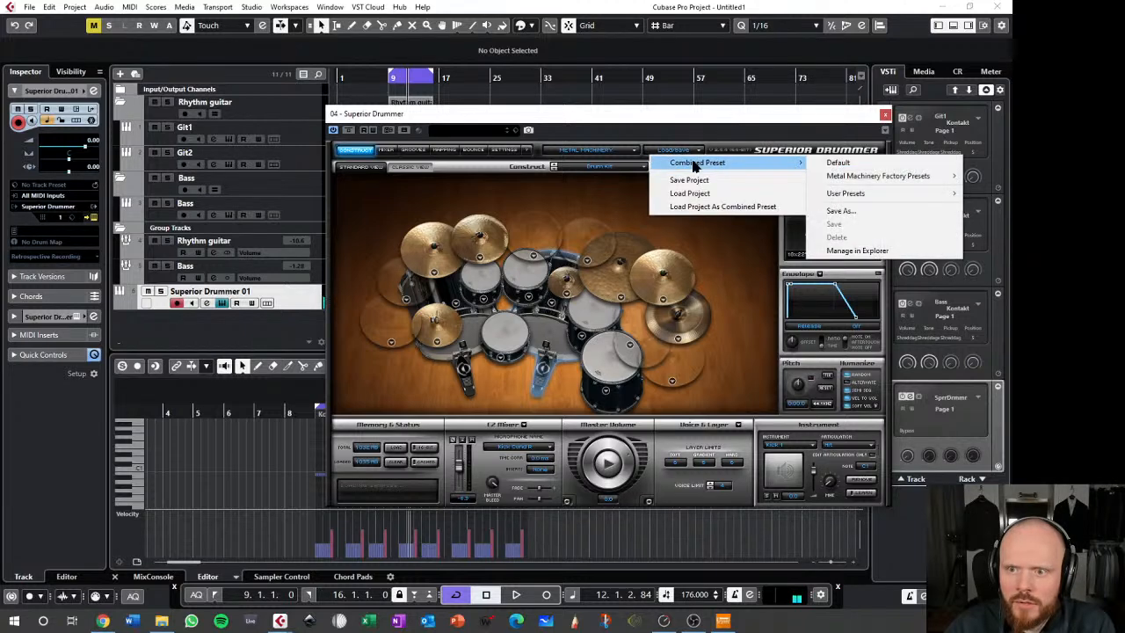
left_click(634, 150)
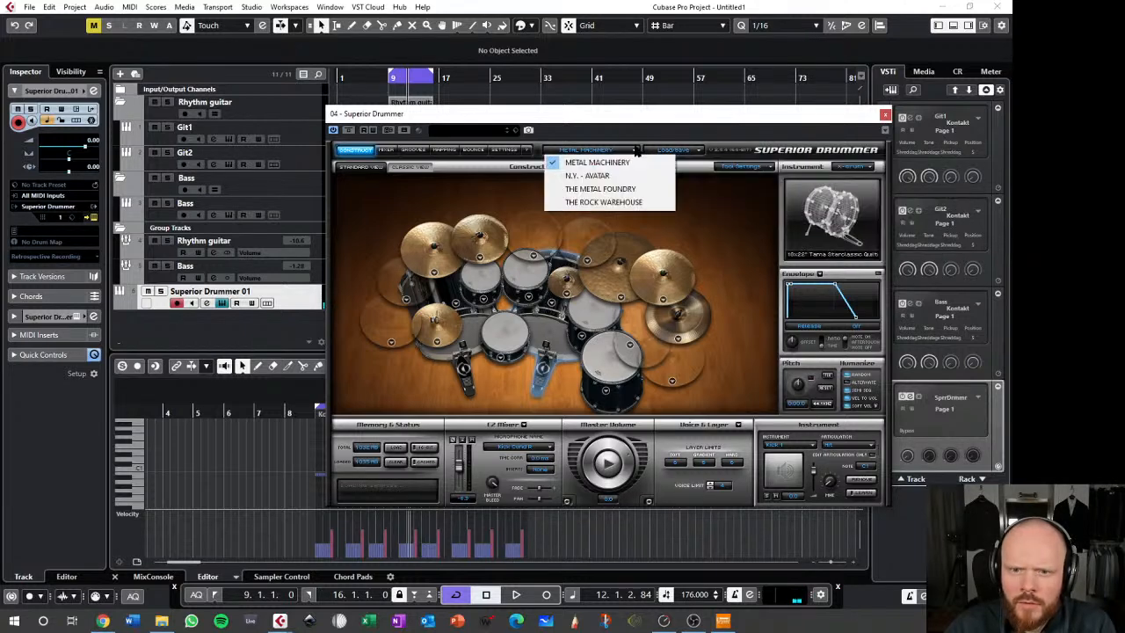
left_click(651, 194)
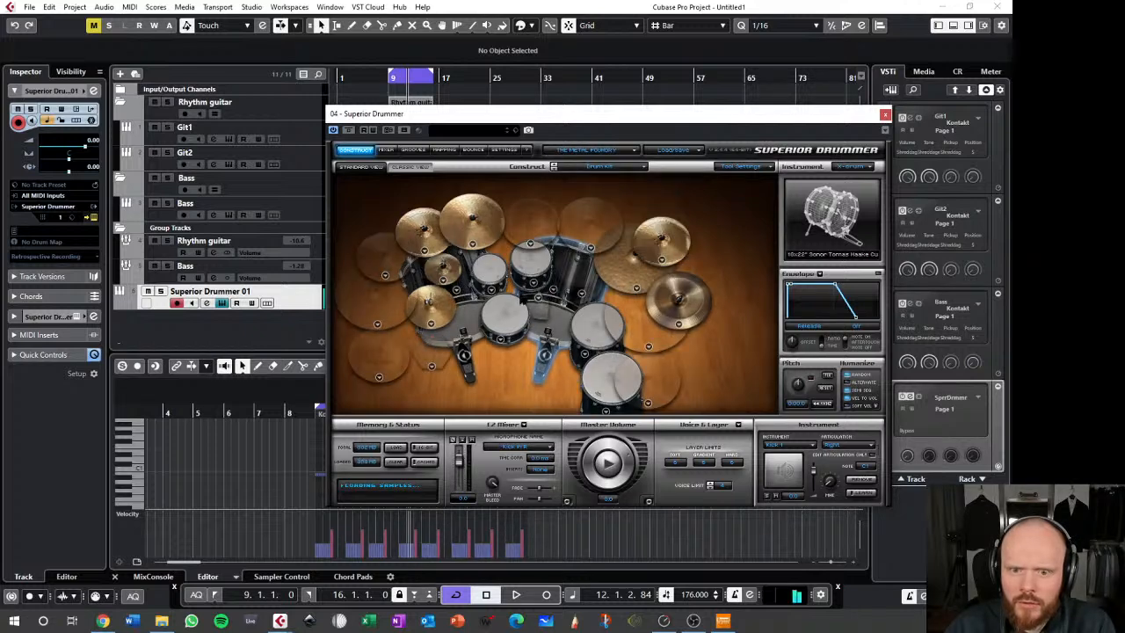
- Load the Bleed combined preset from the Fredrik Thordendal presets with all instrument and mixer settings, and close Superior Drummer
left_click(695, 150)
mouse_move(710, 162)
mouse_move(905, 180)
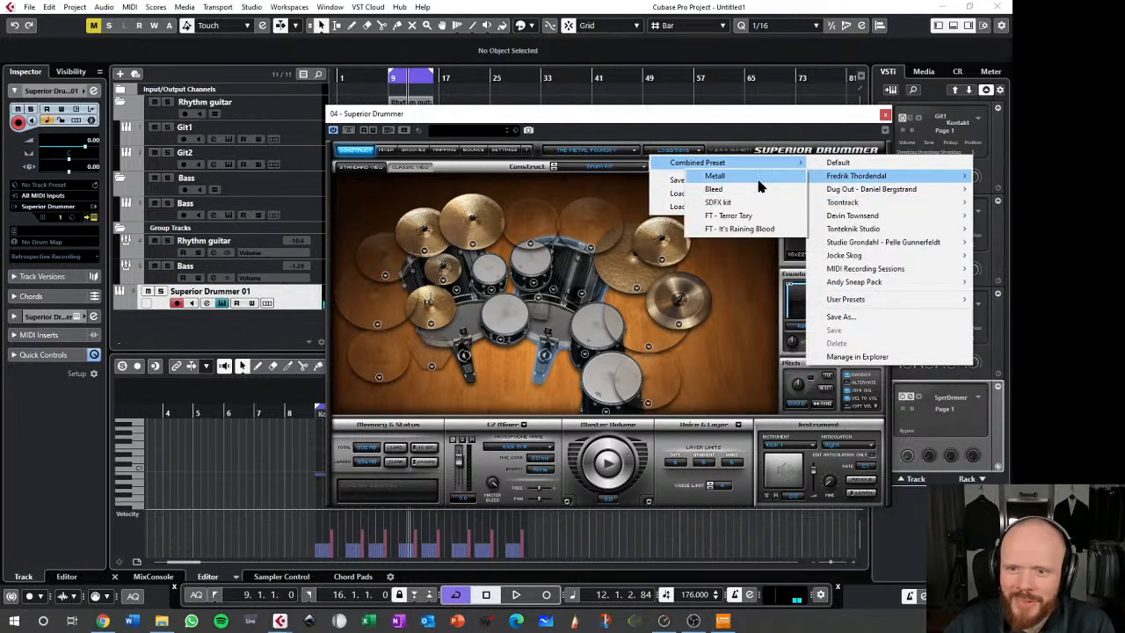
left_click(753, 188)
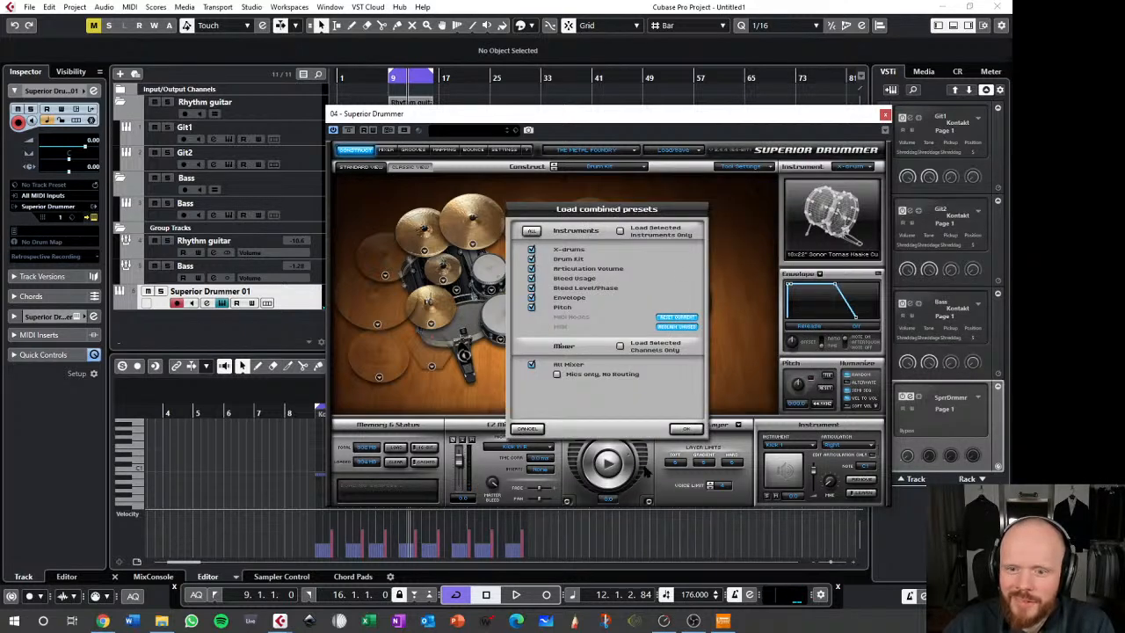
left_click(686, 429)
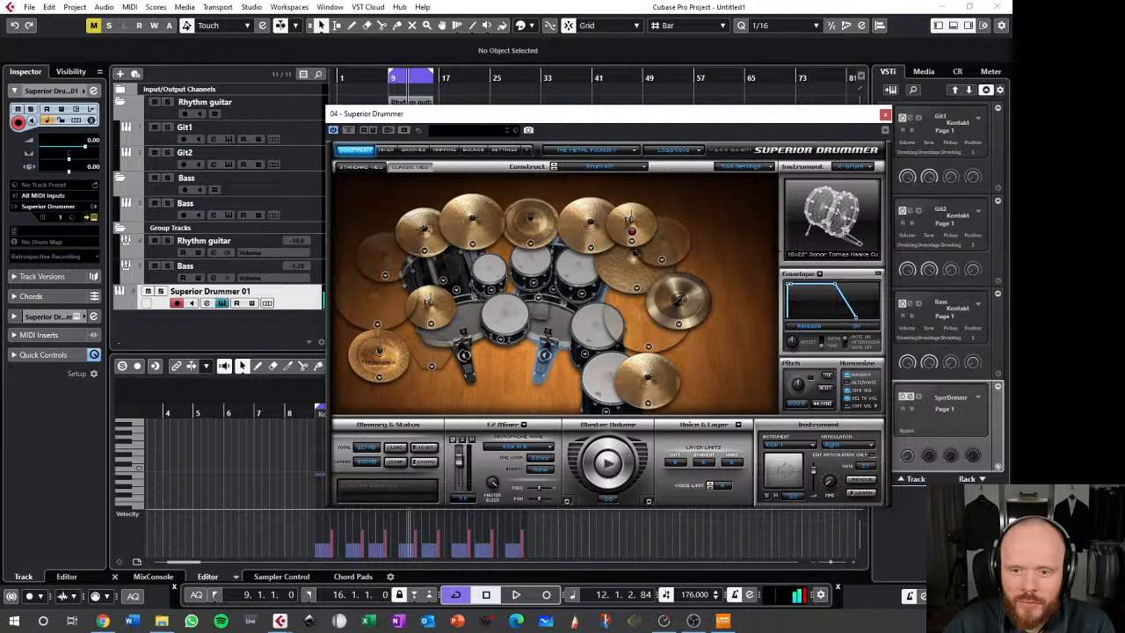
left_click(885, 115)
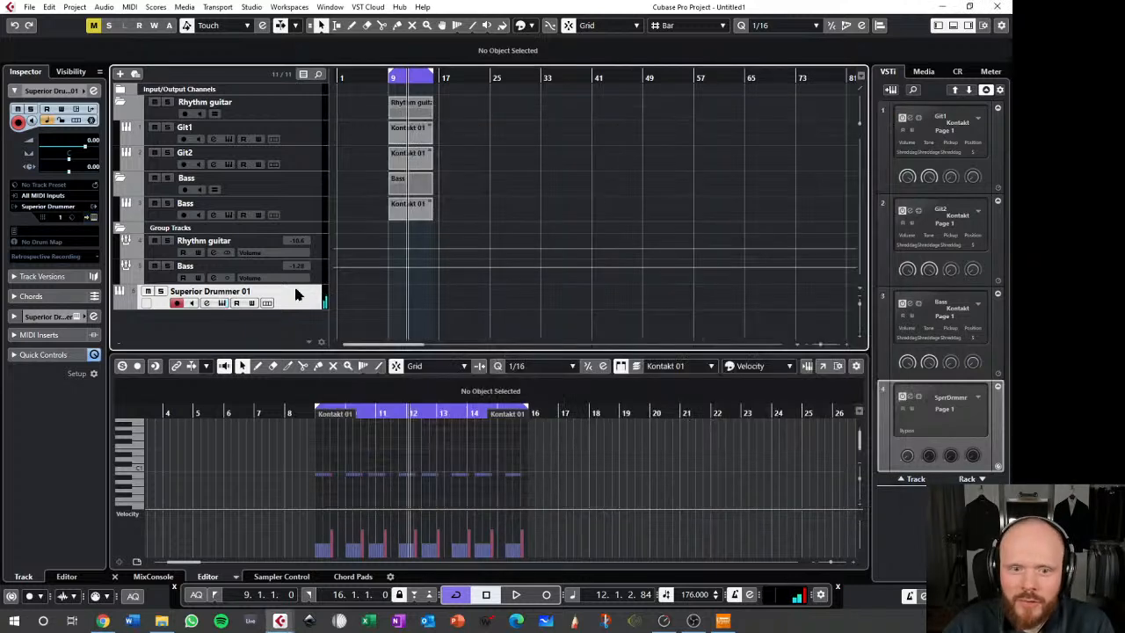
- Draw an empty MIDI part on the Superior Drummer track from bar 9 to bar 16
right_click(379, 303)
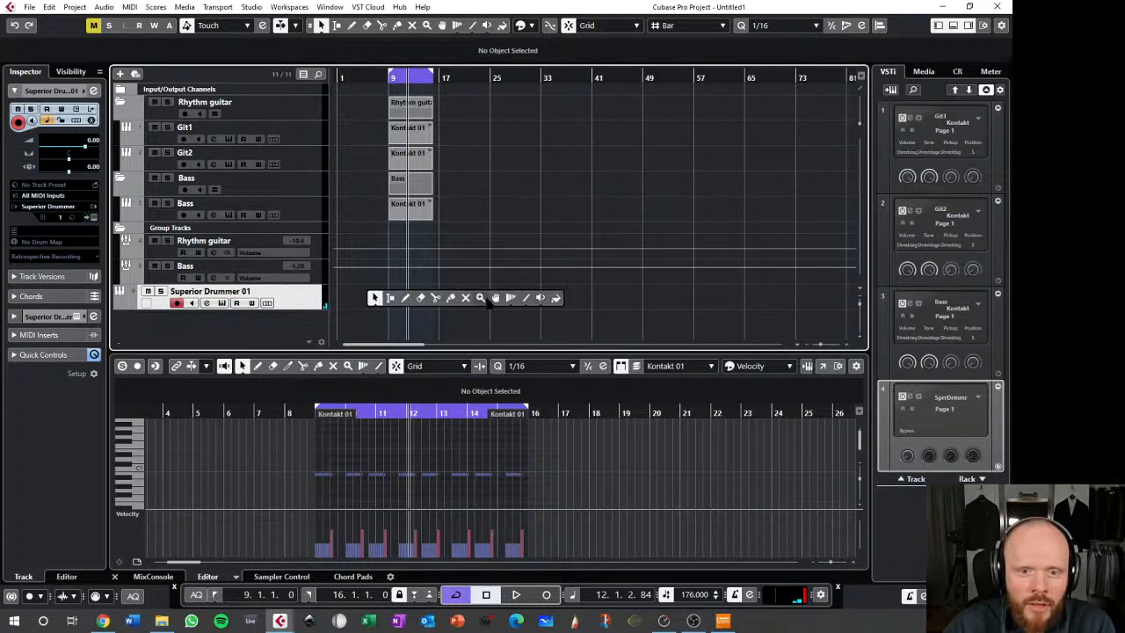
left_click(406, 298)
left_click_drag(391, 291, 438, 290)
key("h")
key("h")
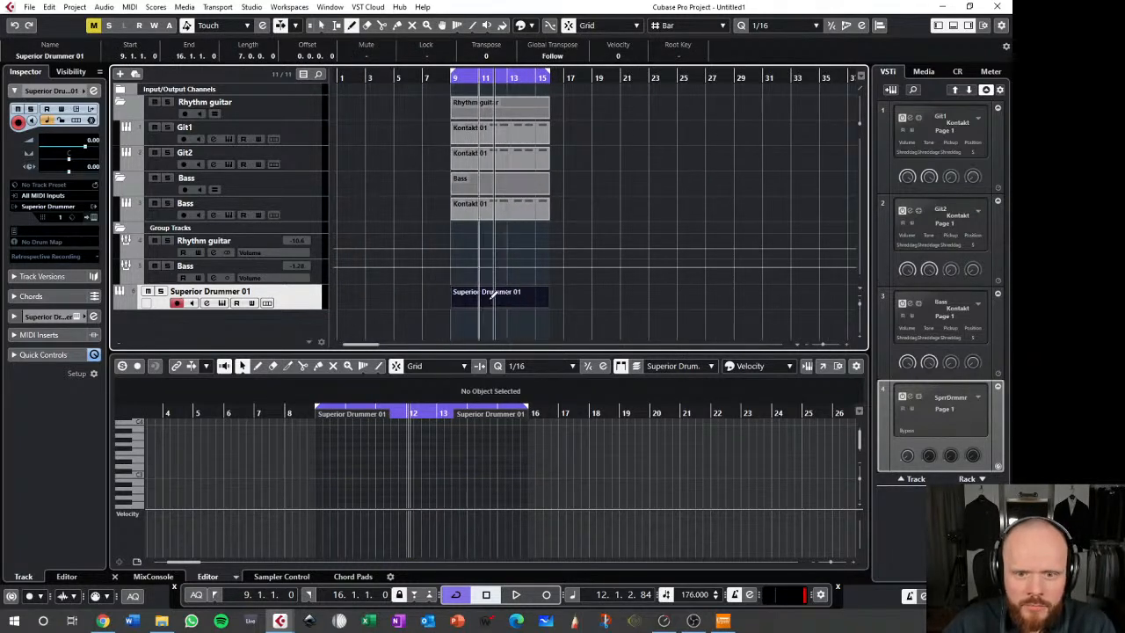
- Open the drum part for note editing, enlarge the editor and audition drum keys over the playing project
key("1")
left_click(492, 294)
scroll(274, 490, "left", 5)
scroll(277, 479, "down", 2)
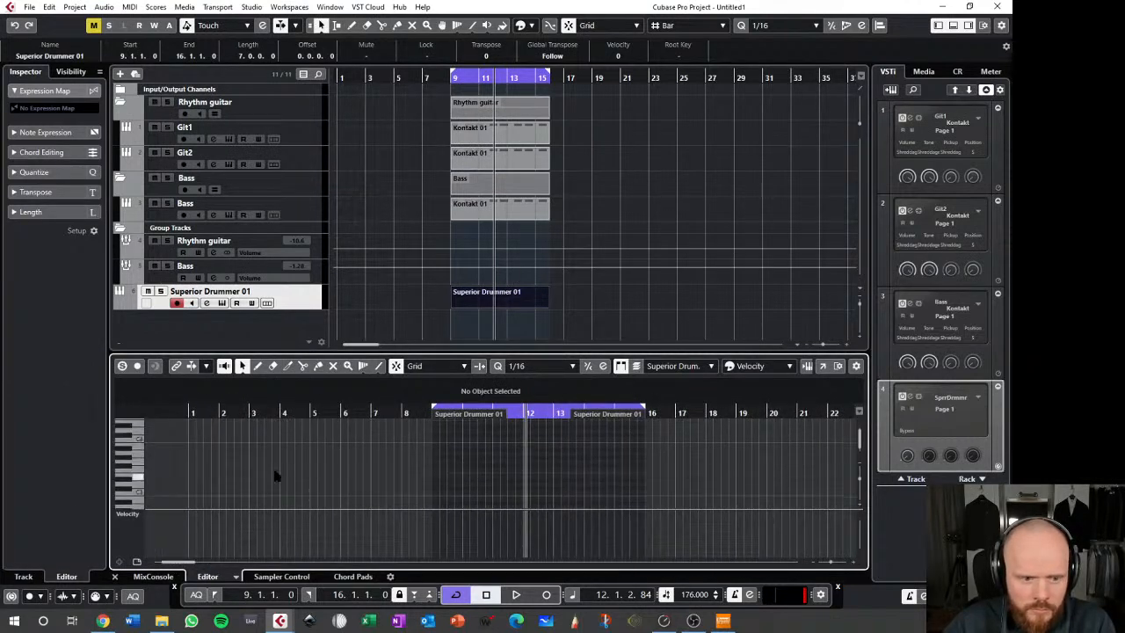
left_click_drag(318, 355, 328, 235)
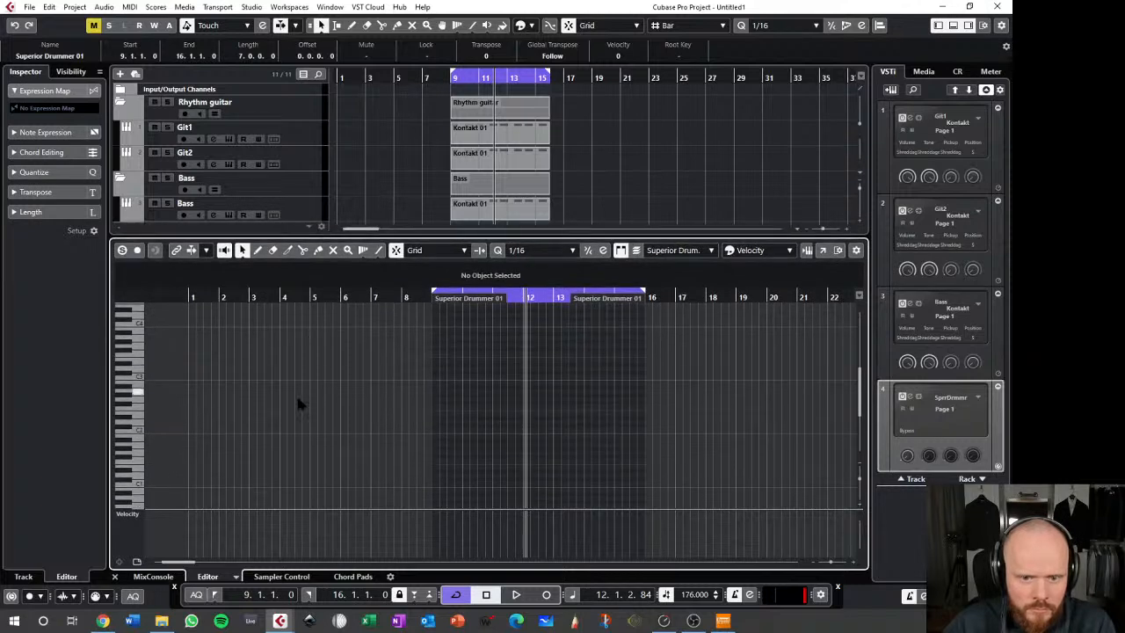
key("space")
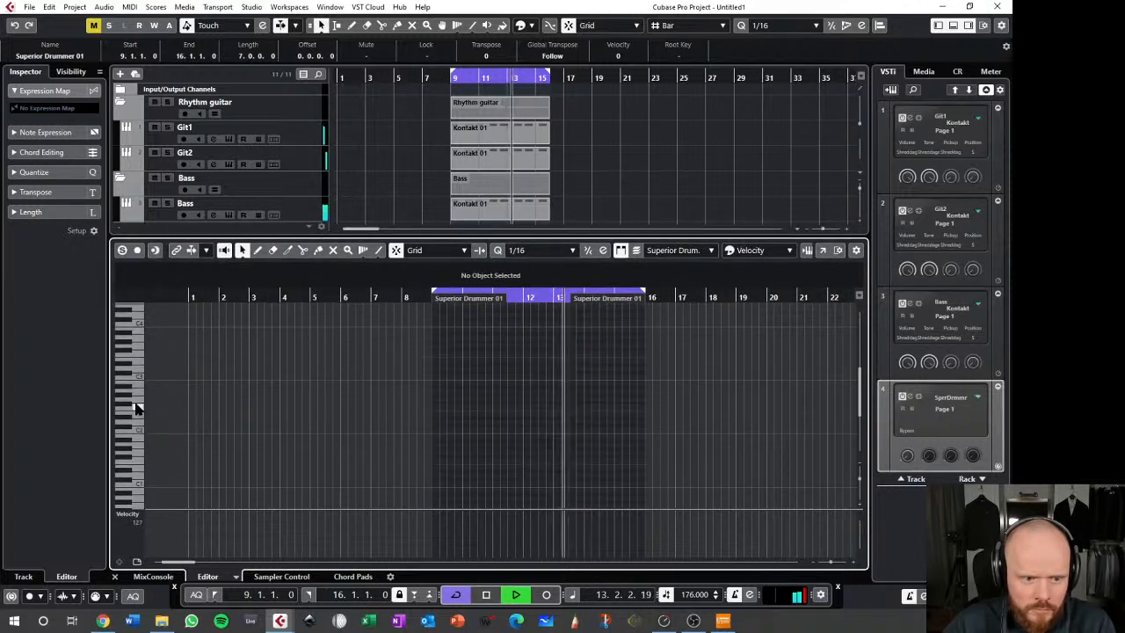
key("space")
- Enter two sixteenth drum notes at velocity 127: C1 at 9.1.1 and B0 at 9.1.2
left_click(438, 483)
scroll(432, 488, "up", 6)
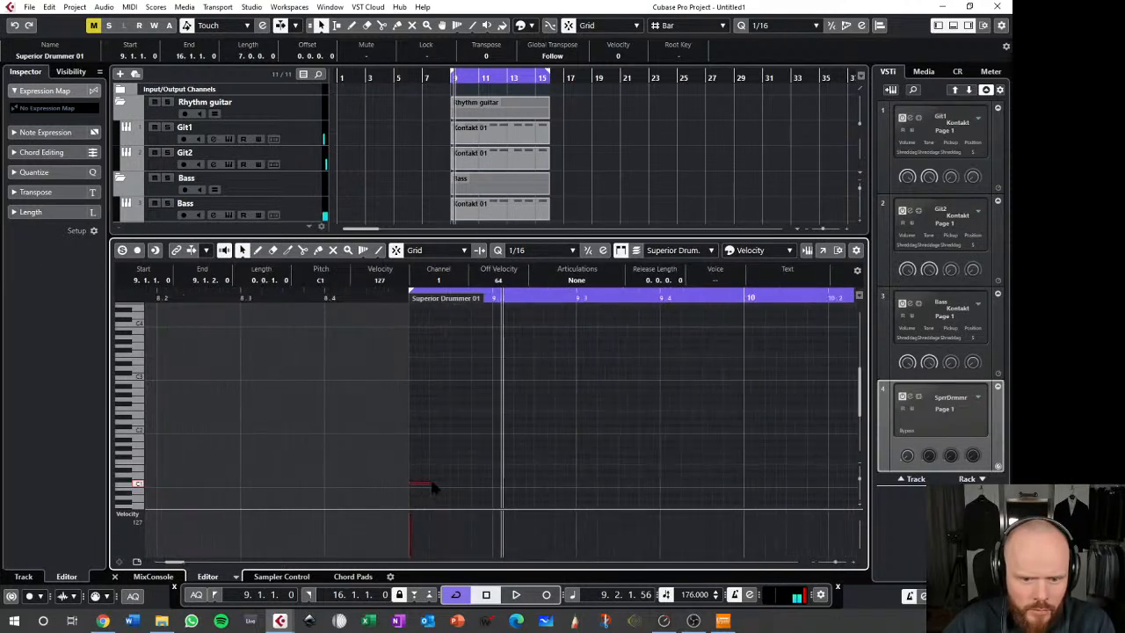
left_click(425, 486)
left_click_drag(423, 488, 420, 493)
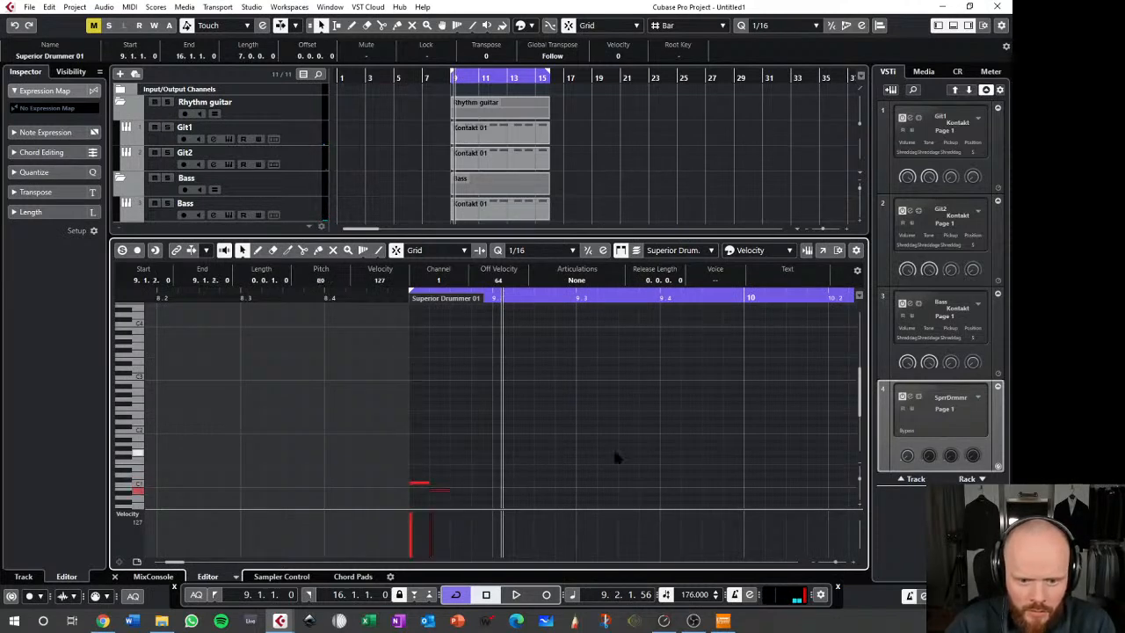
- Continue the alternating C1 and B0 sixteenth notes from 9.1.3 up to beat 9.3 by adding and duplicating notes
left_click_drag(497, 442, 351, 497)
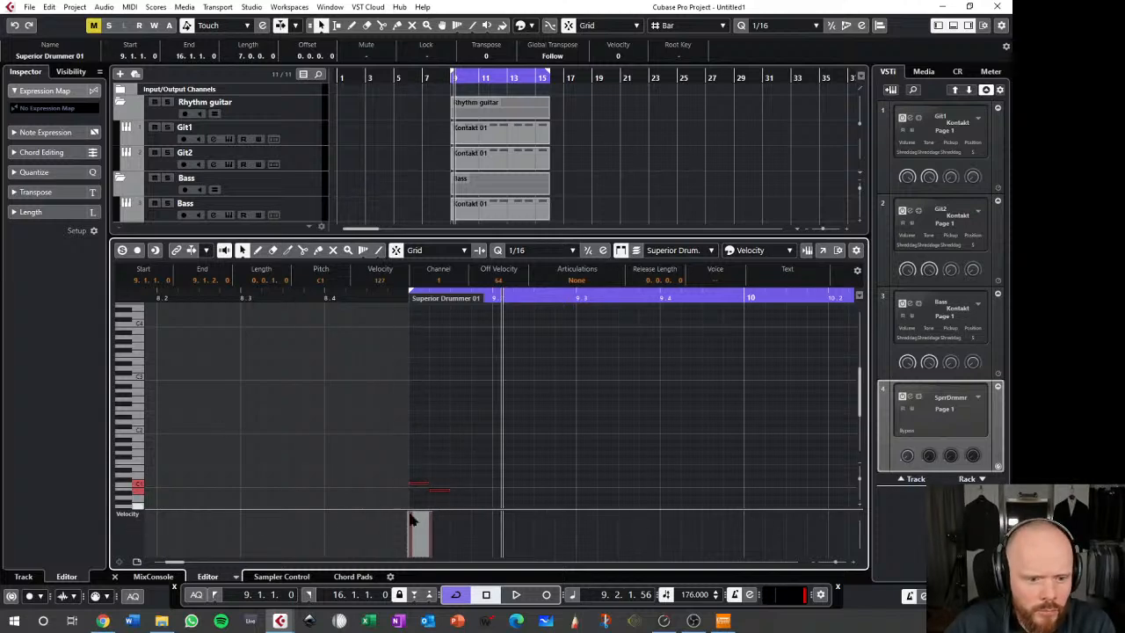
left_click(456, 482)
left_click(454, 483)
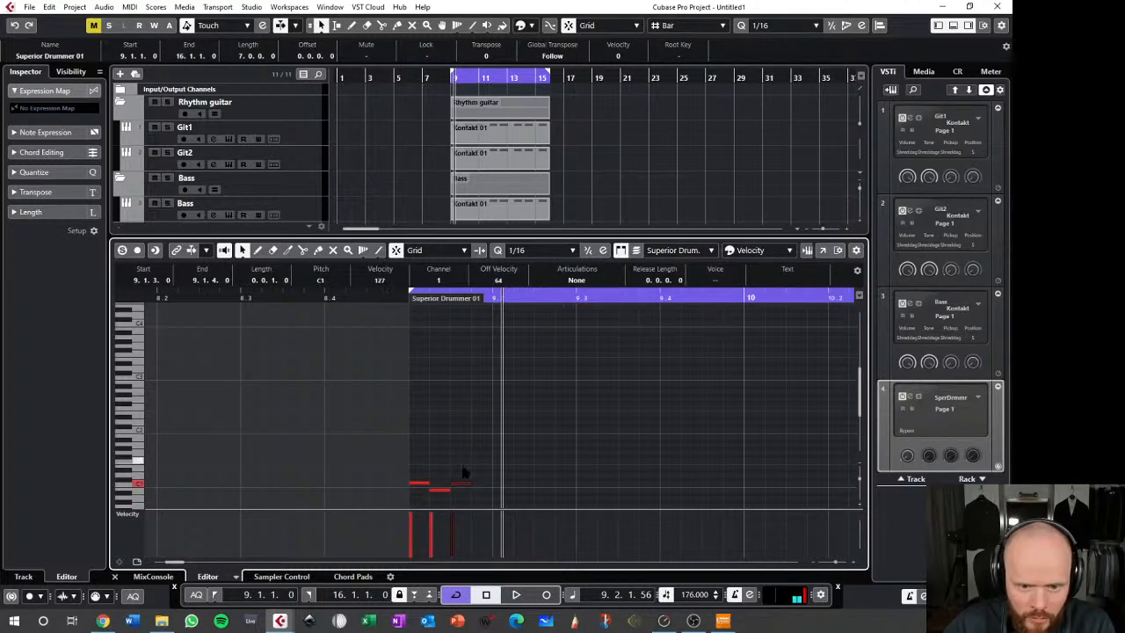
left_click_drag(379, 447, 514, 513)
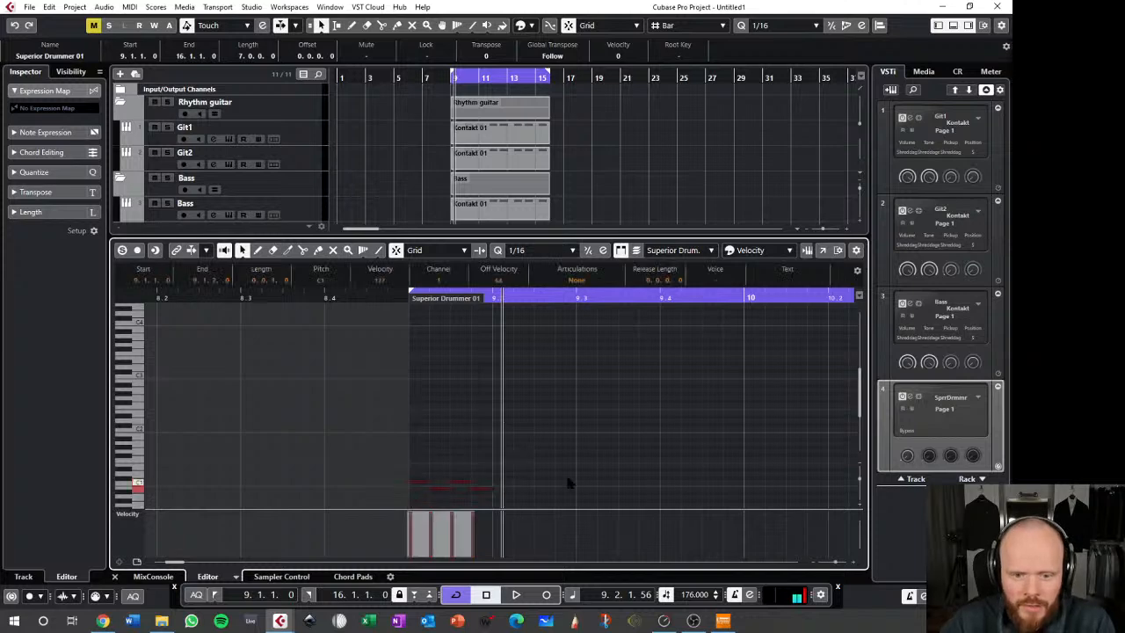
key("alt+d")
left_click(765, 494)
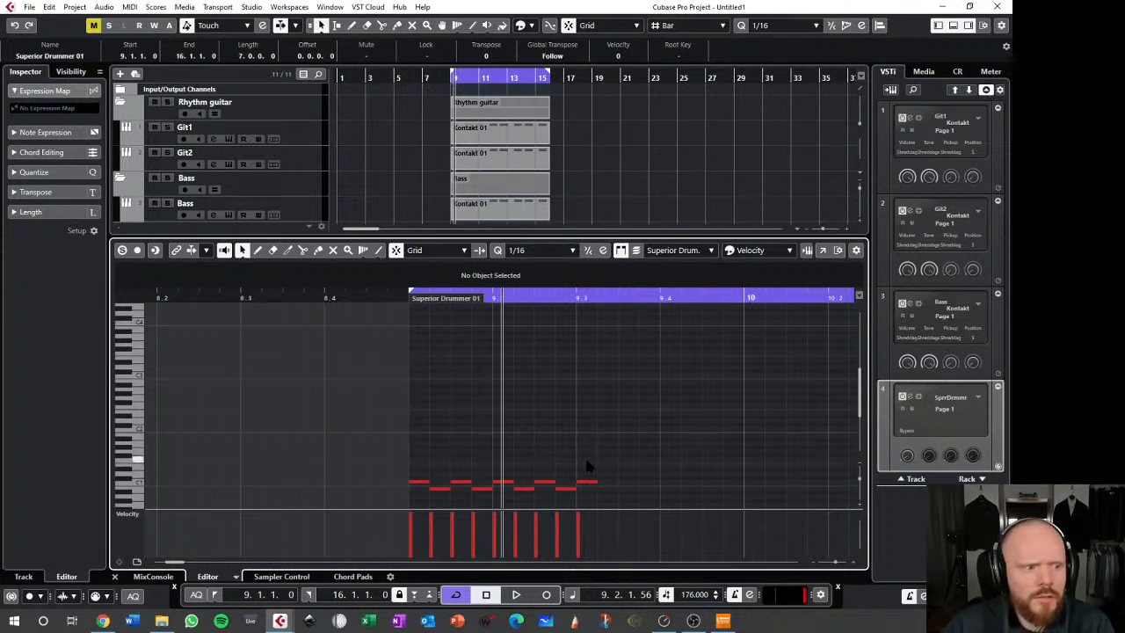
- Add a D1 note at 9.3.1 and duplicate the alternating C1 and B0 notes so the copy starts at 9.4.1
left_click(583, 480)
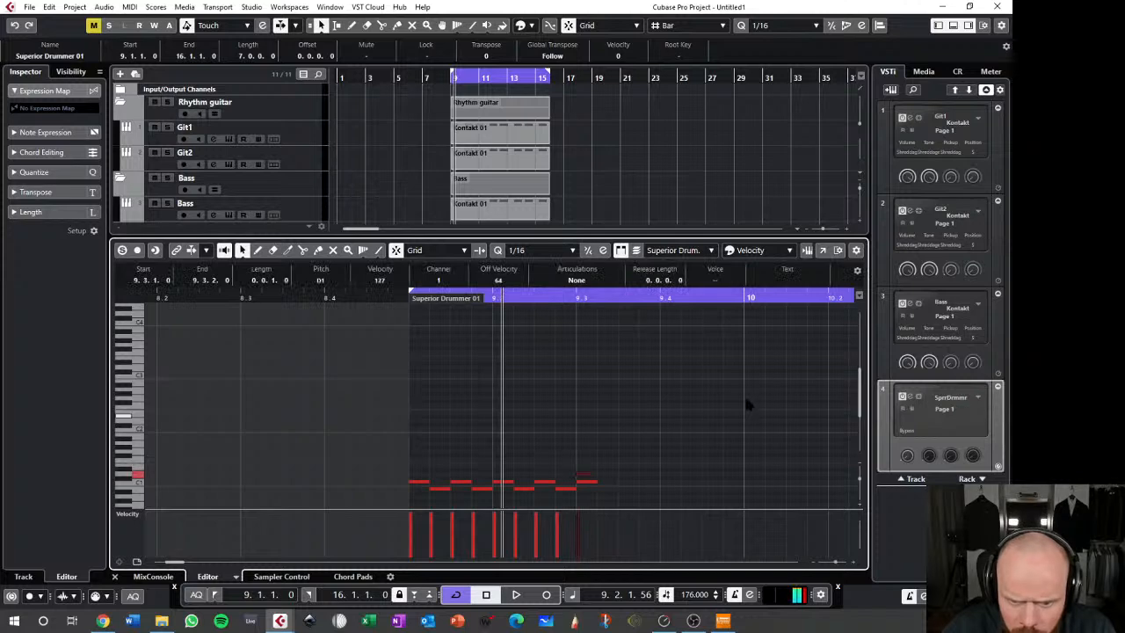
scroll(650, 413, "down", 3)
left_click_drag(637, 370, 387, 404)
key("ctrl+a")
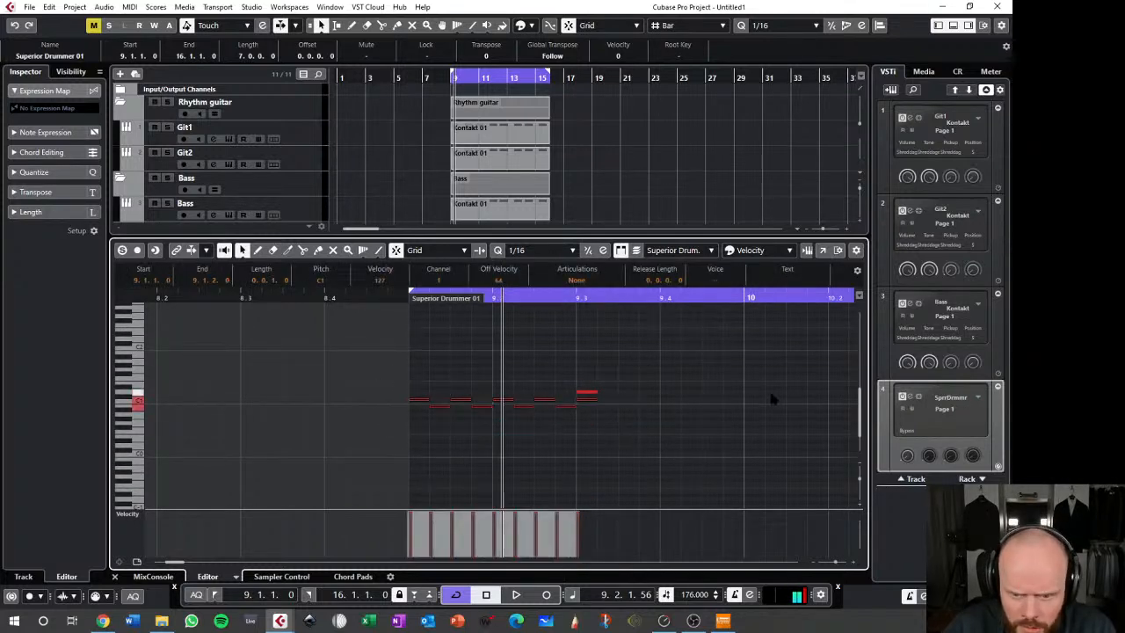
key("ctrl+d")
key("ctrl+Right")
key("ctrl+Right")
key("ctrl+Right")
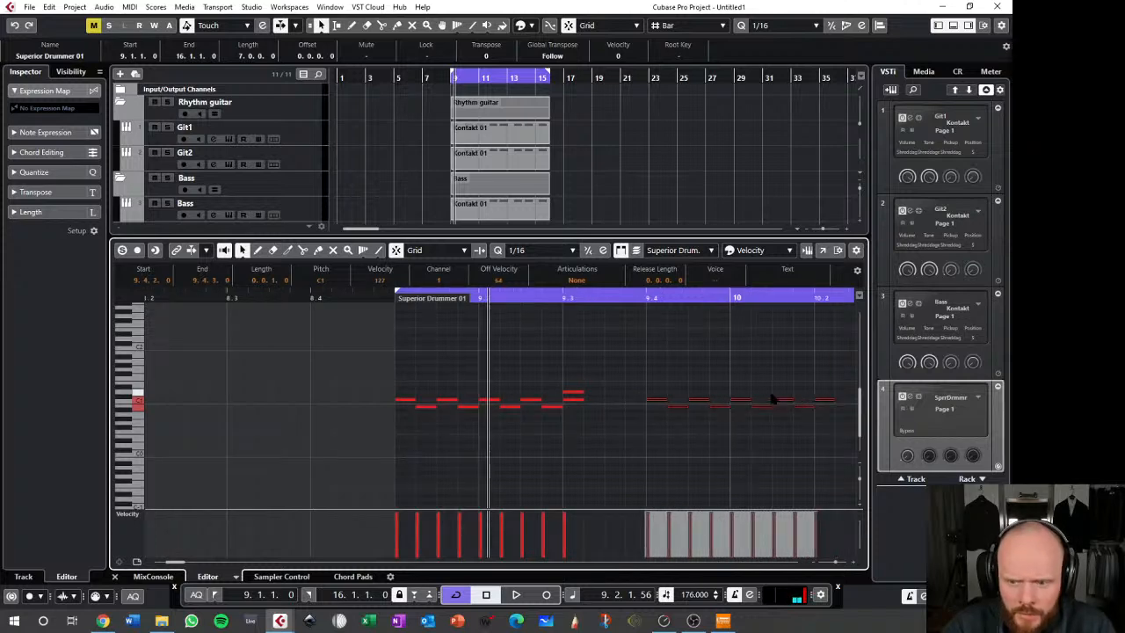
scroll(720, 387, "down", 2)
scroll(703, 369, "left", 2)
scroll(681, 382, "right", 4)
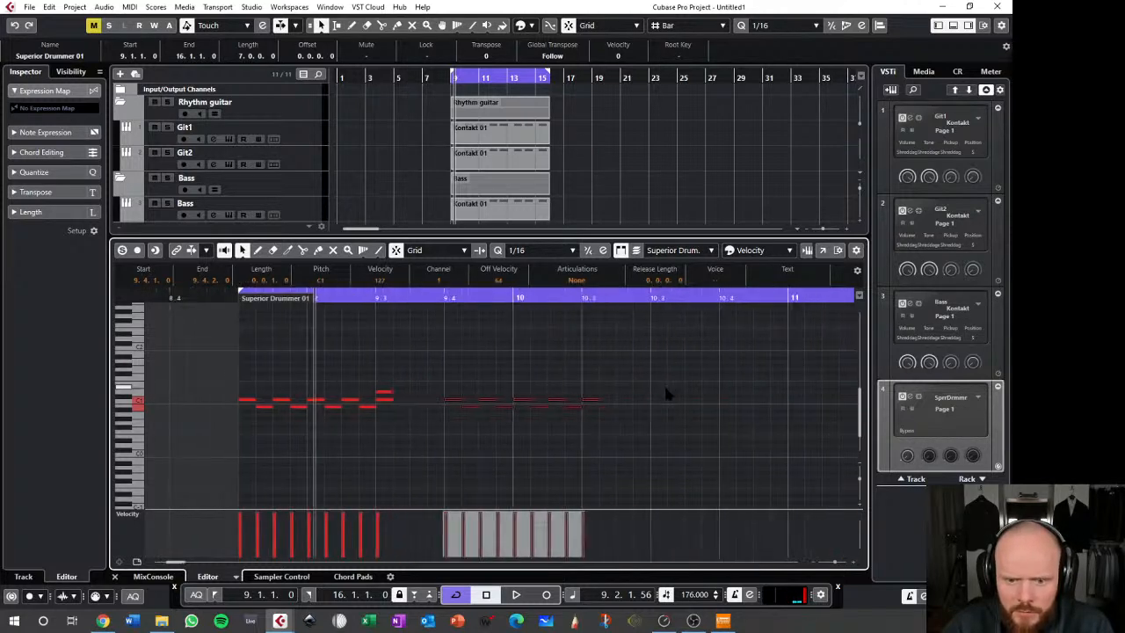
- Delete the D1 note at 9.3.1 and duplicate both C1/B0 note groups twice, with the first copy at 10.3.1
left_click(386, 392)
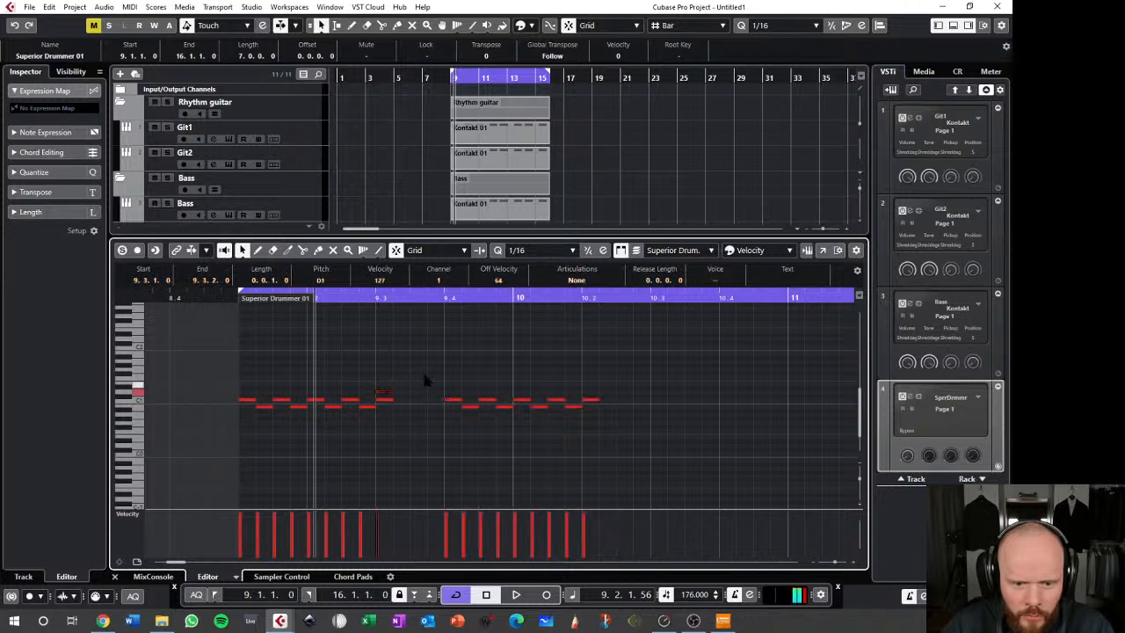
left_click_drag(220, 355, 765, 472)
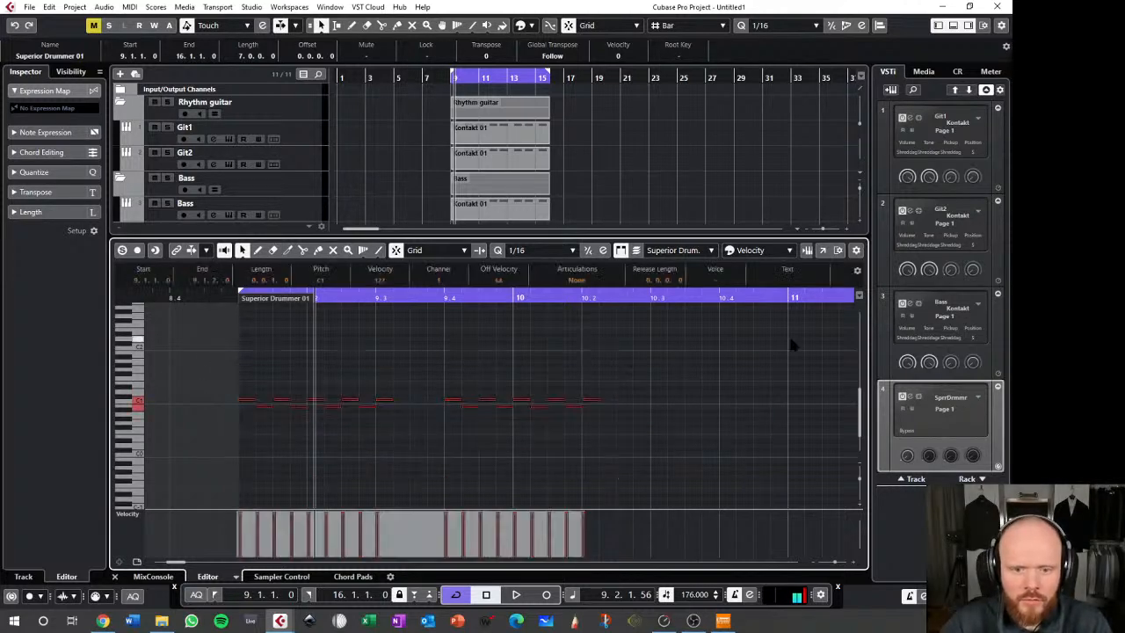
key("ctrl+d")
scroll(791, 344, "right", 3)
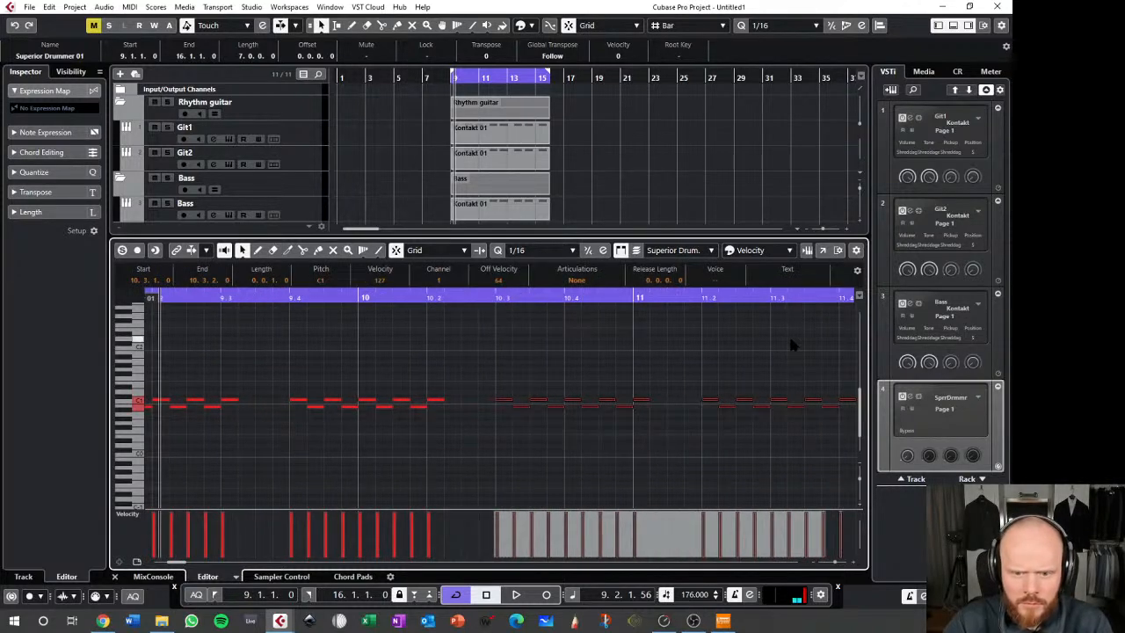
scroll(788, 344, "down", 4)
scroll(700, 376, "left", 3)
key("ctrl+d")
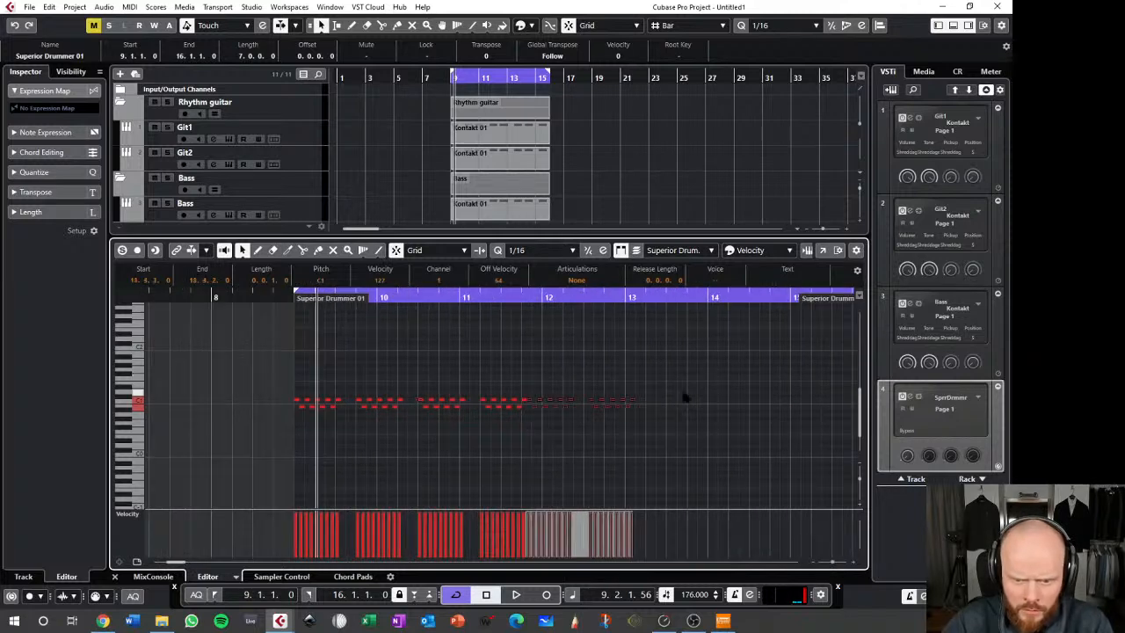
- Try to fill the part by repeating the two-group pattern, nudging the copies to start at 12.1.1, 13.3.1 and 15.1.1
key("ctrl+Right")
key("ctrl+Right")
key("ctrl+Right")
key("ctrl+d")
key("ctrl+Right")
key("ctrl+Right")
key("ctrl+Right")
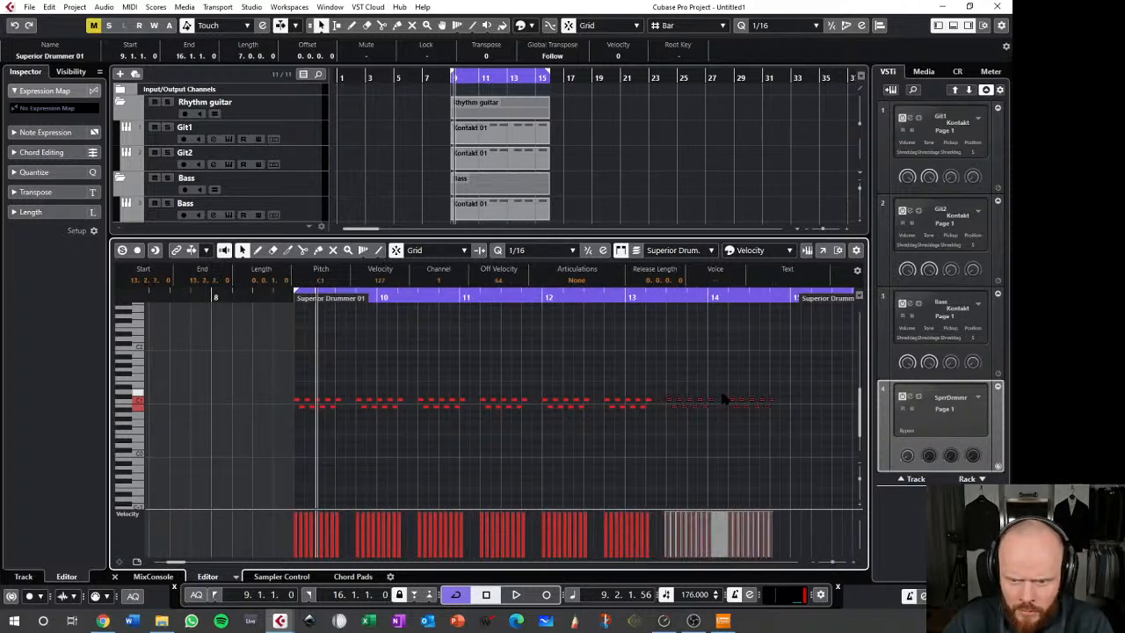
scroll(774, 401, "right", 2)
key("ctrl+d")
key("ctrl+Right")
key("ctrl+Right")
key("ctrl+Right")
key("ctrl+Right")
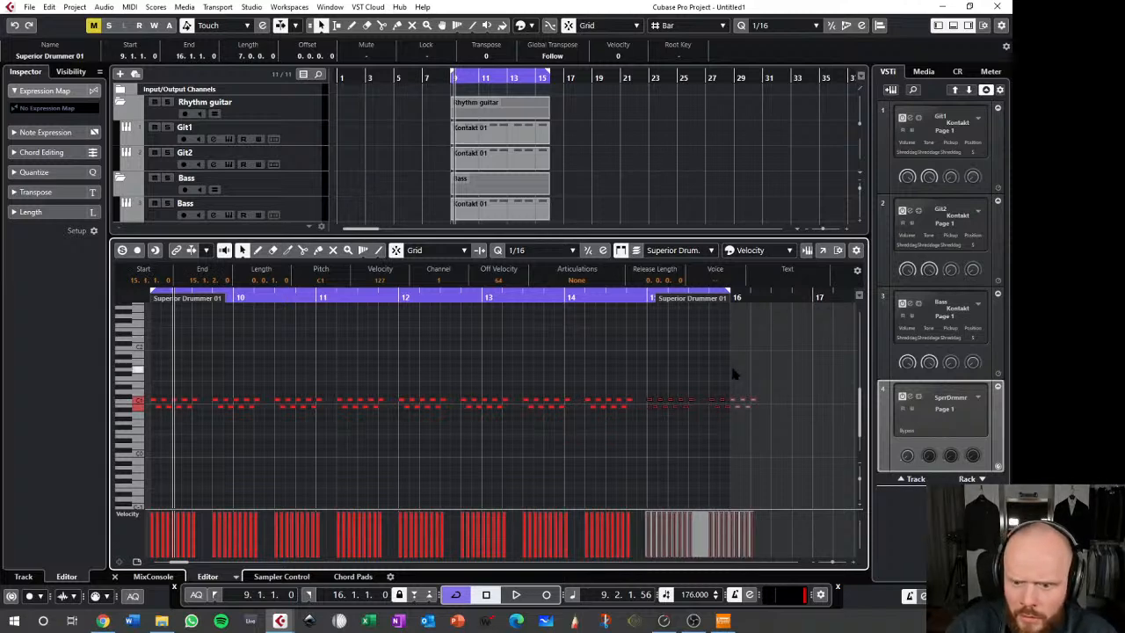
scroll(700, 384, "right", 1)
left_click_drag(700, 384, 734, 416)
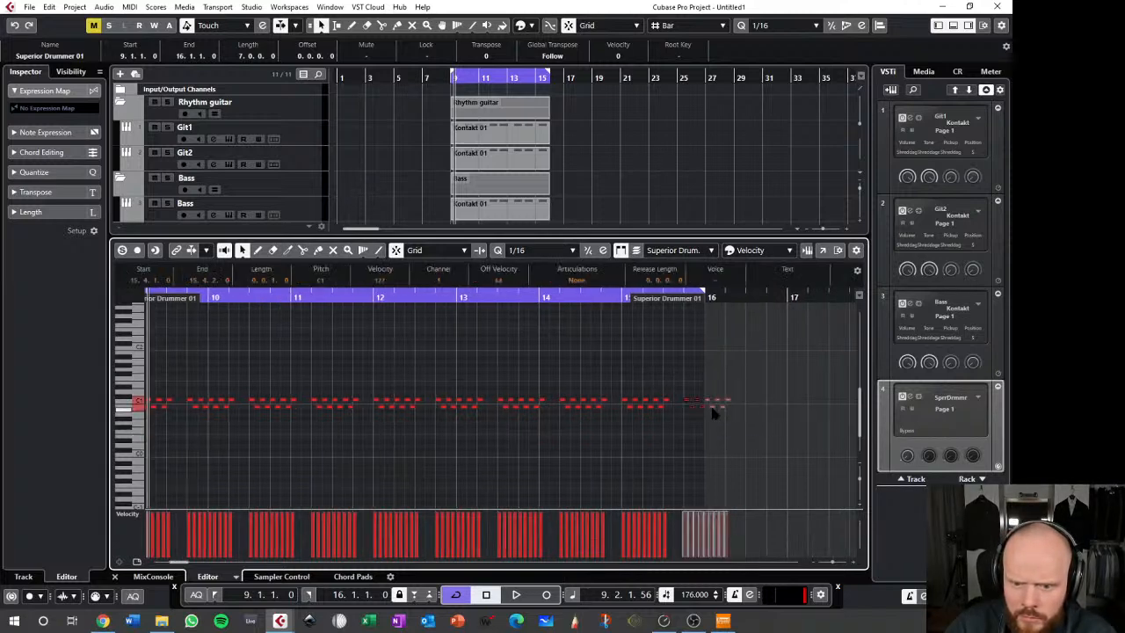
scroll(589, 408, "left", 3)
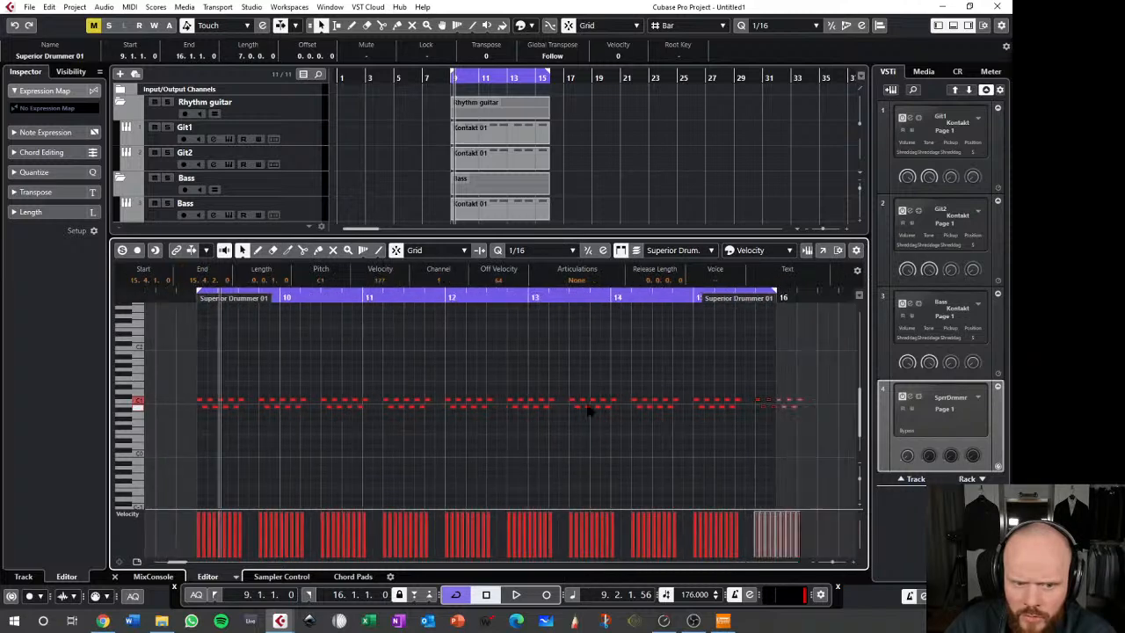
- Undo the pattern copies back to the two note groups starting at 9.1.1 and 9.4.1
key("ctrl+z")
key("ctrl+z")
key("ctrl+z")
key("ctrl+z")
key("ctrl+z")
key("ctrl+z")
key("ctrl+z")
key("ctrl+z")
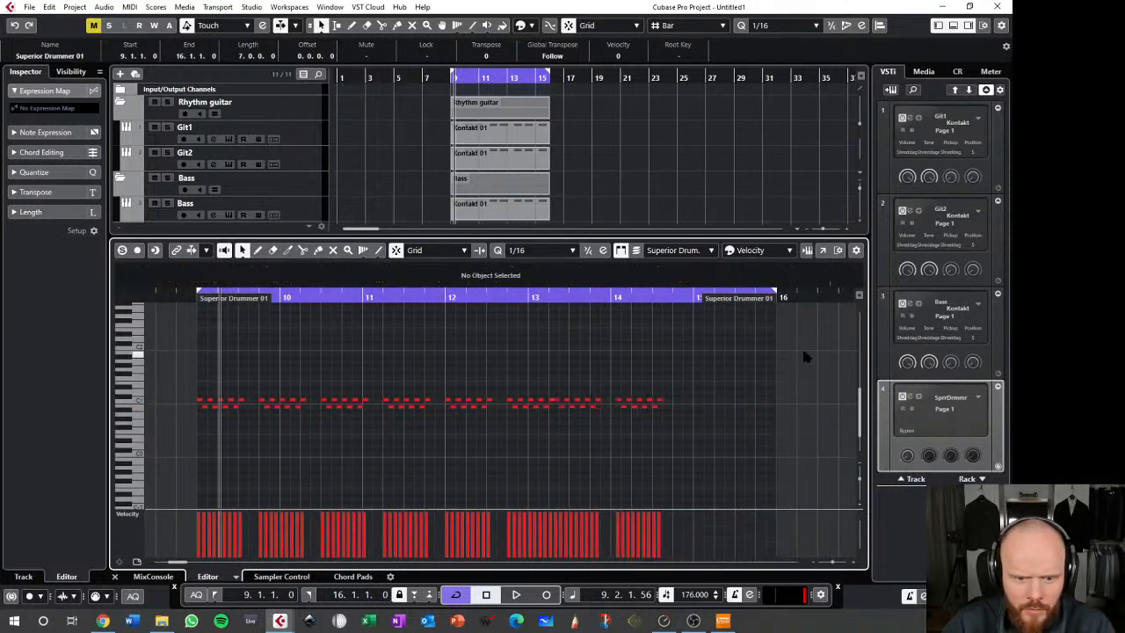
key("ctrl+z")
key("ctrl+z")
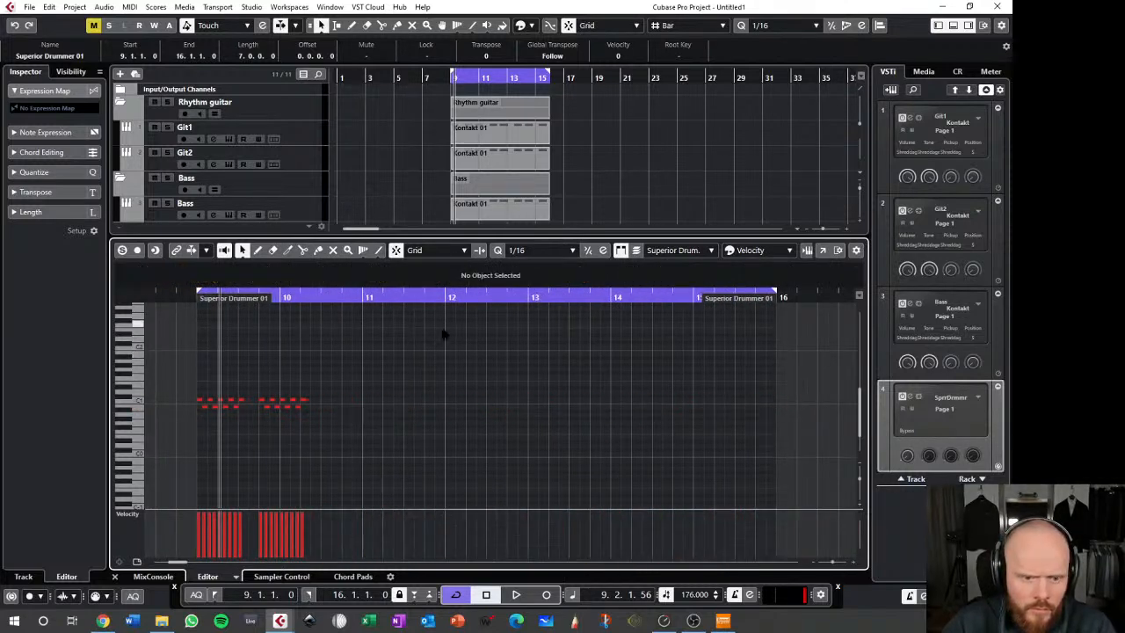
- Move the second C1/B0 note group from beat 9.4 to start at 10.1.1
left_click_drag(251, 381, 435, 465)
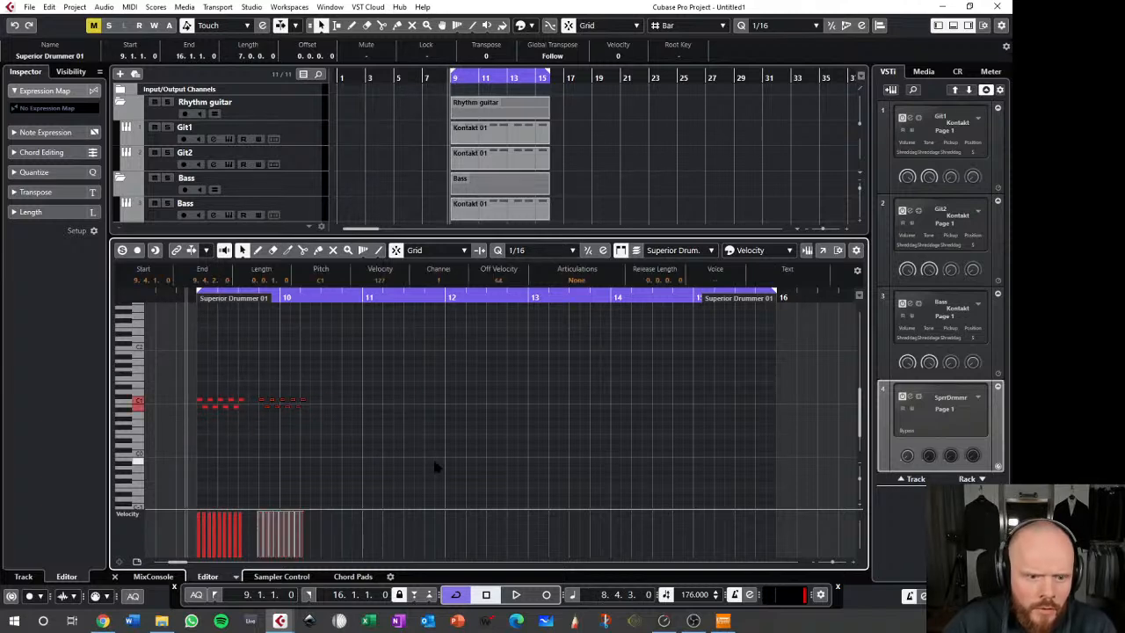
key("ctrl+Right")
key("ctrl+Right")
key("ctrl+Right")
- Select both C1/B0 note groups and duplicate them three times to fill the part through bar 15
left_click_drag(406, 377, 177, 439)
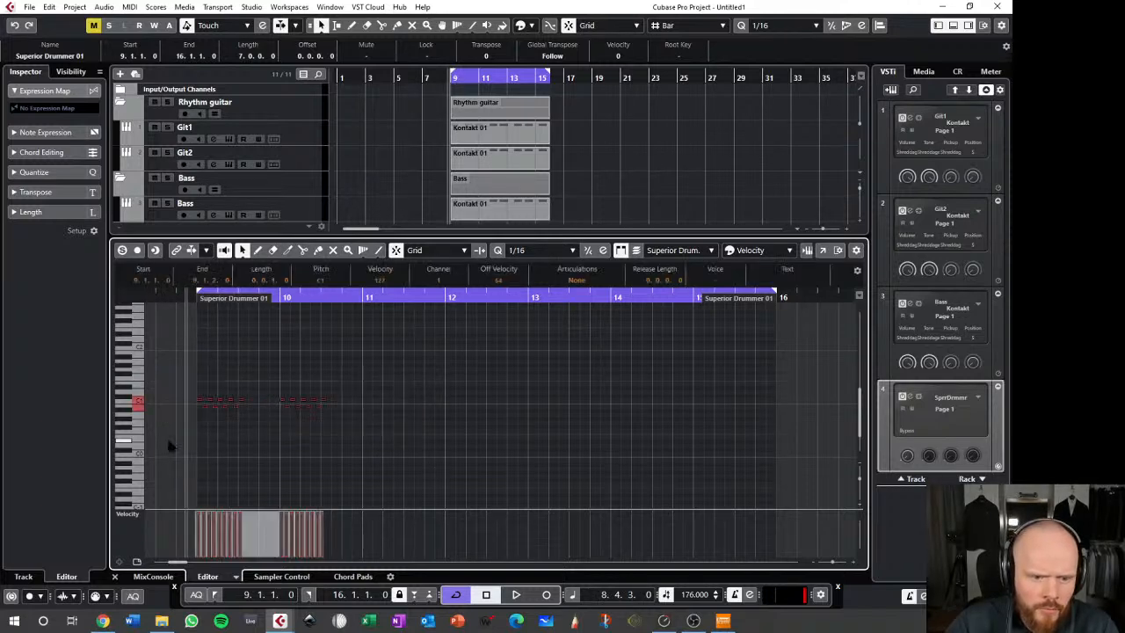
key("ctrl+d")
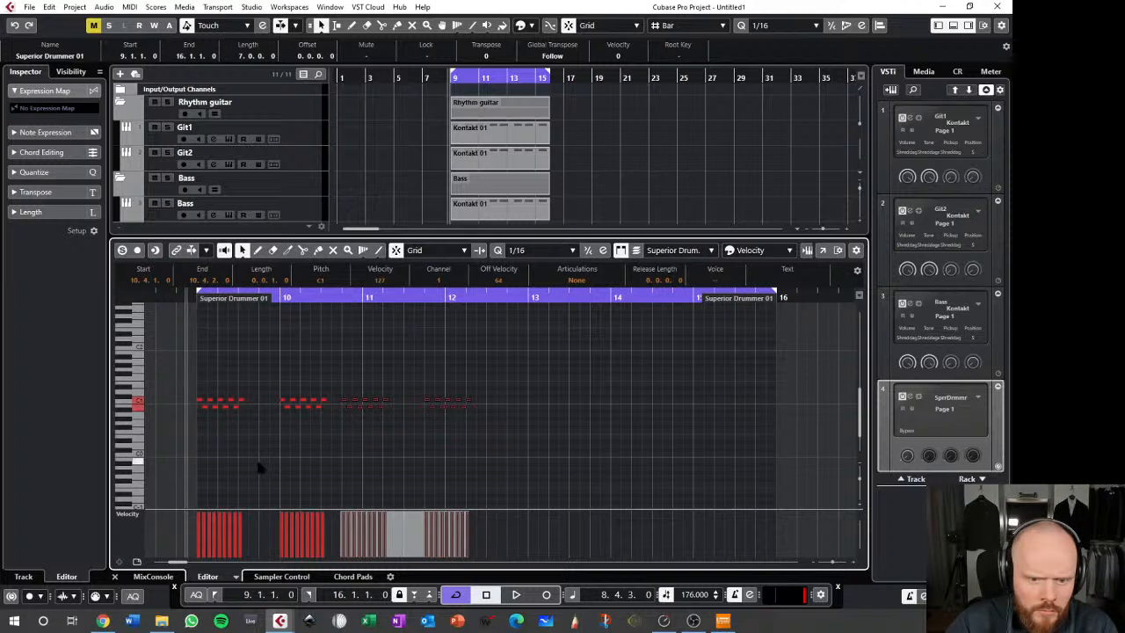
key("ctrl+d")
key("ctrl+d")
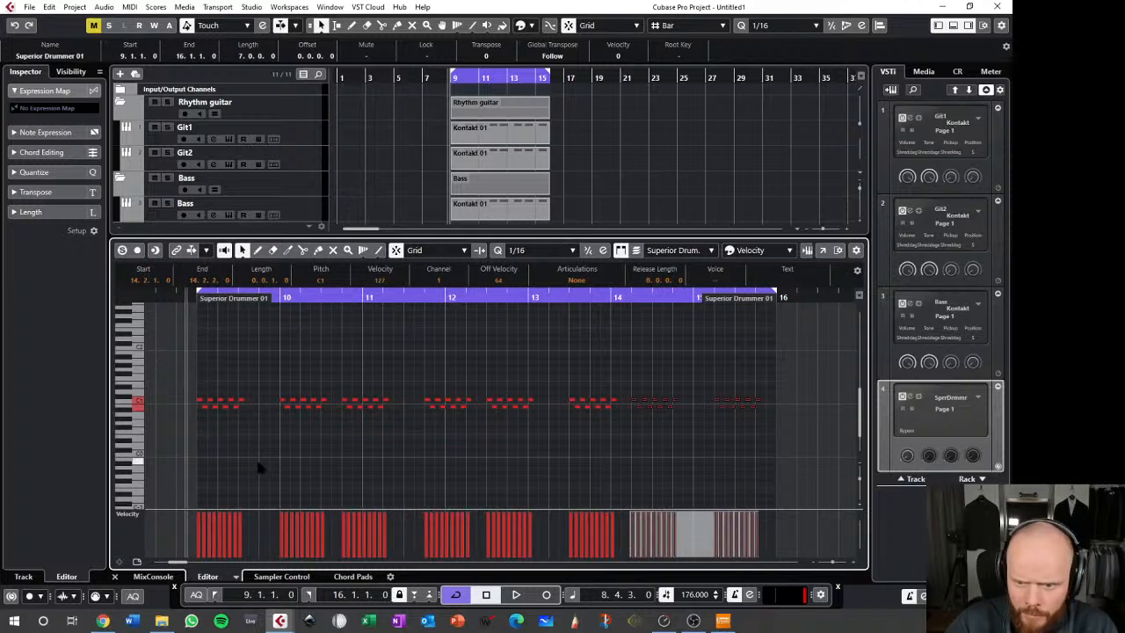
- Play back the pattern and add D1 notes at velocity 127 at 9.3.1 and 10.3.1
key("space")
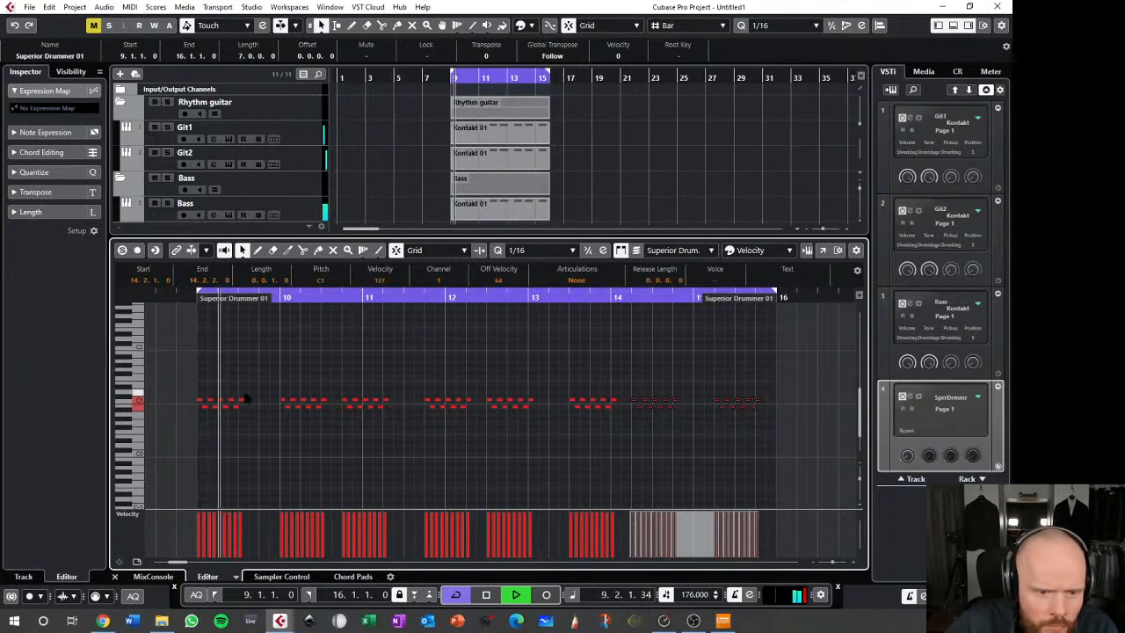
key("space")
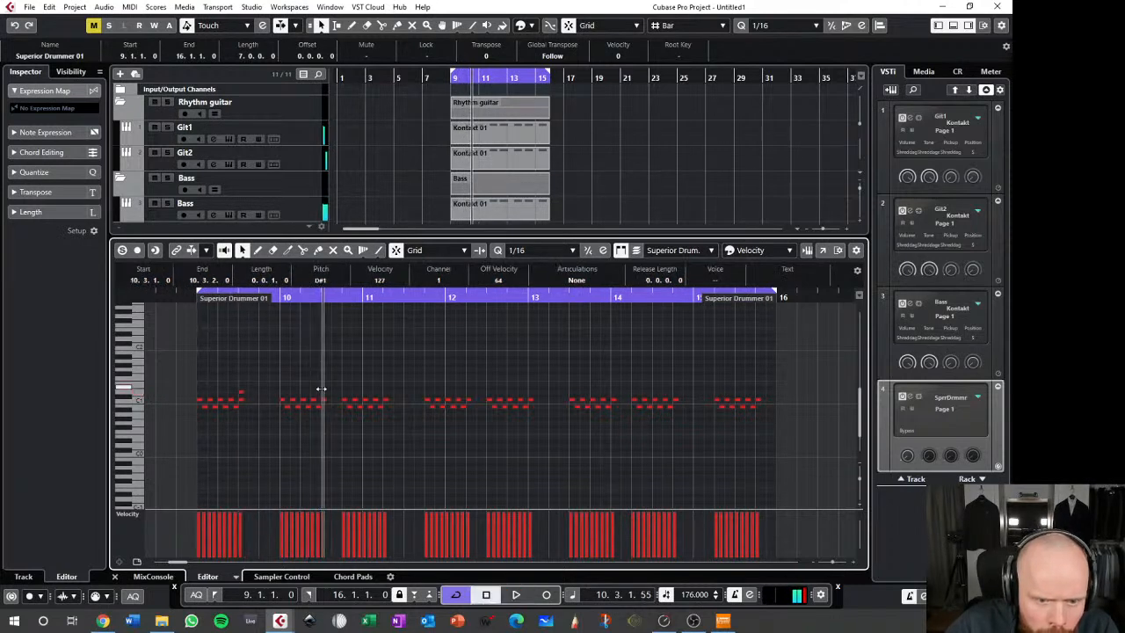
scroll(336, 378, "up", 3)
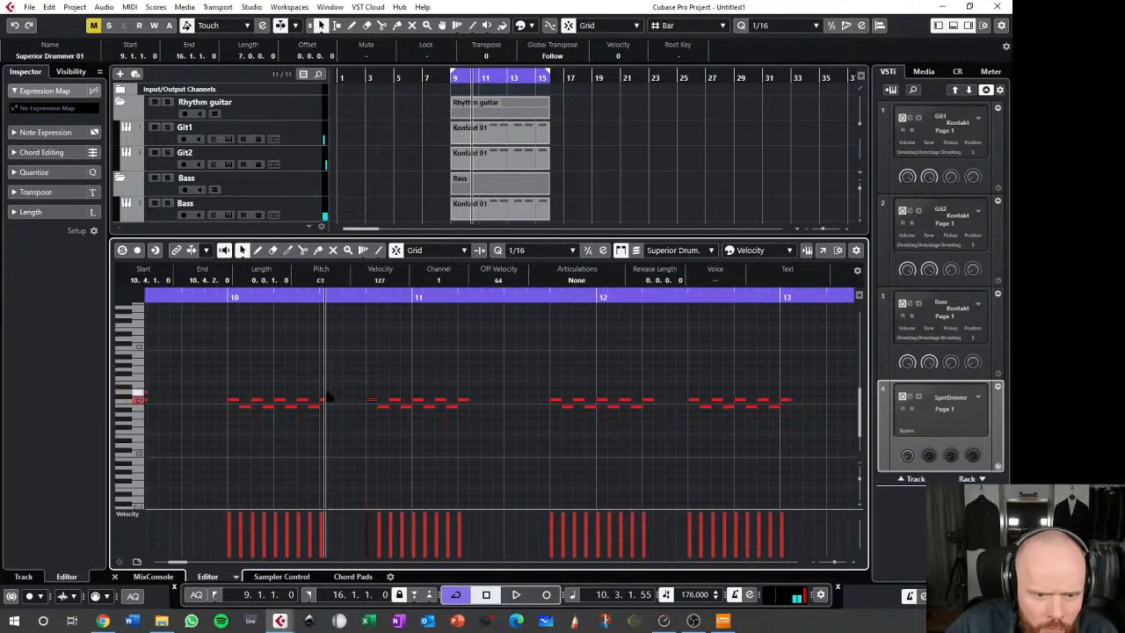
right_click(476, 378)
left_click(492, 372)
key("space")
scroll(334, 328, "down", 2)
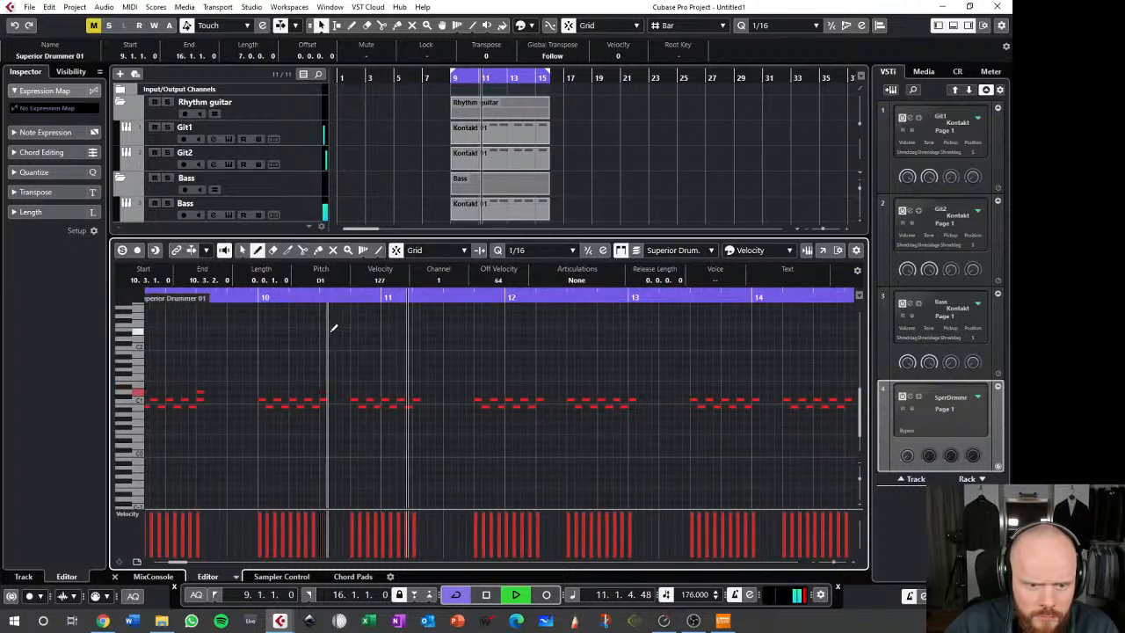
- With the loop playing, add D1 notes just before beat 11.3 and at 12.3.1
scroll(334, 329, "left", 3)
left_click(348, 299)
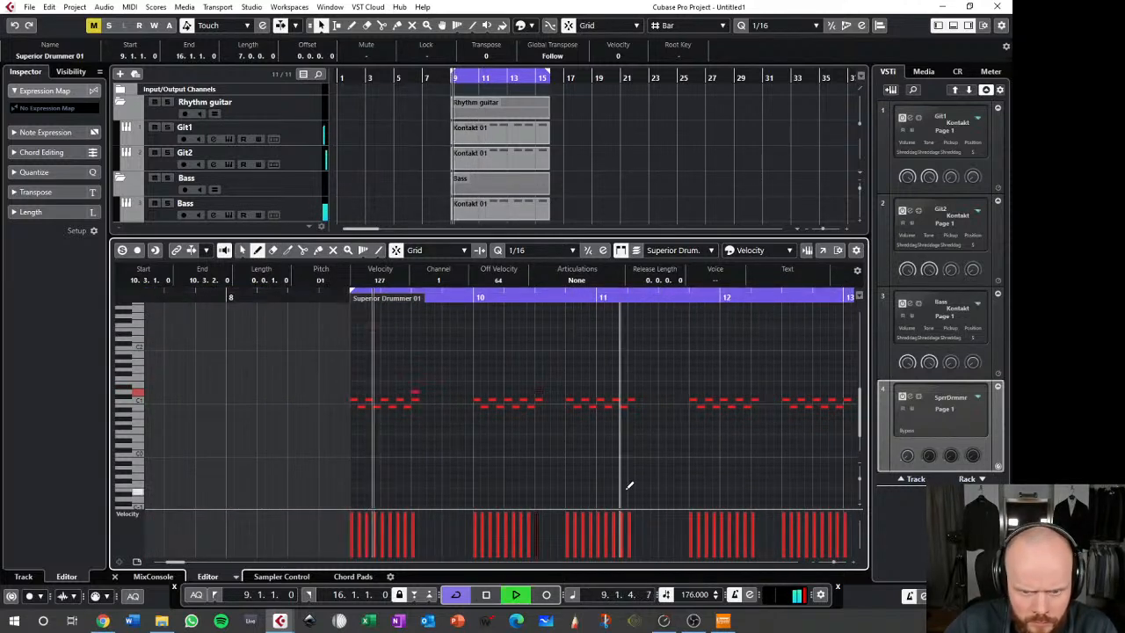
scroll(545, 479, "right", 3)
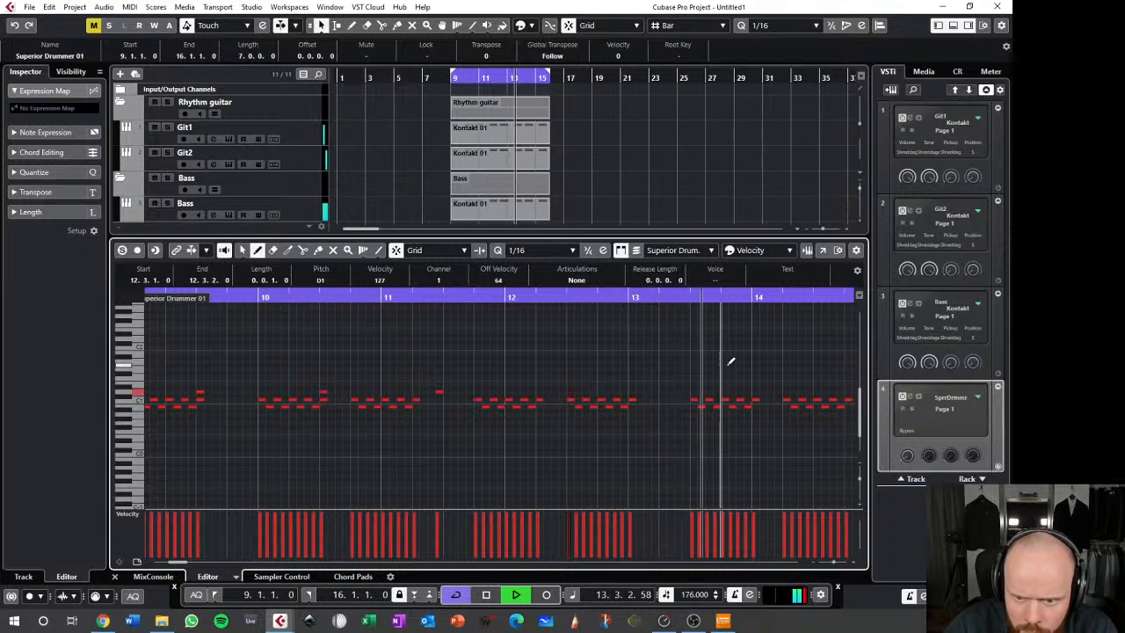
scroll(582, 381, "down", 2)
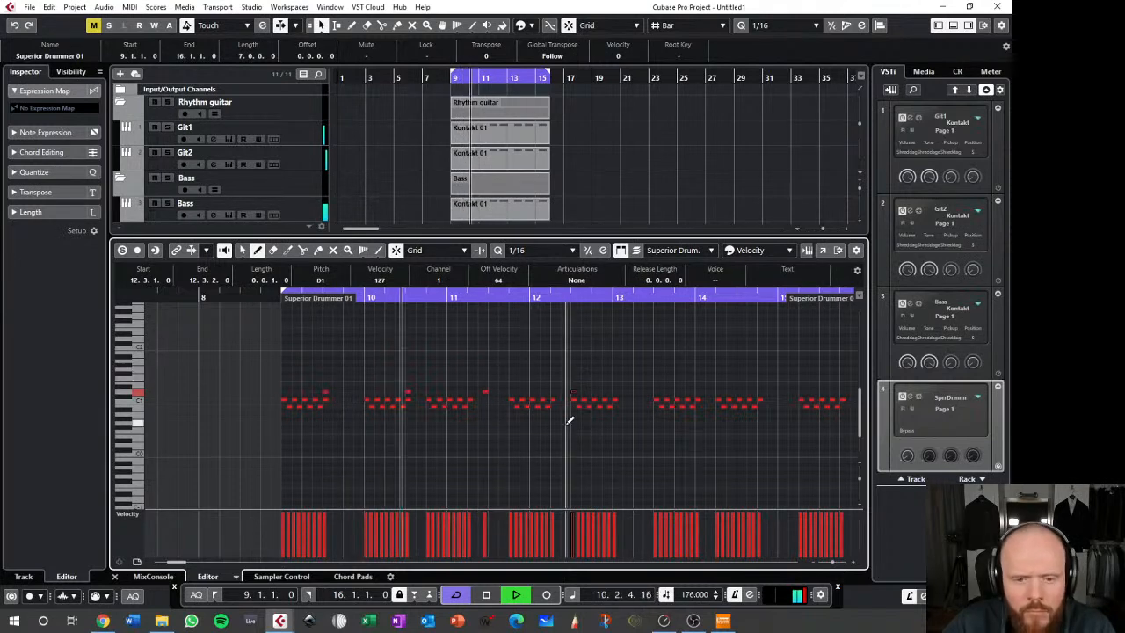
- Stop playback and replace the D1 note just before beat 11.3 with one at 11.3.1
key("space")
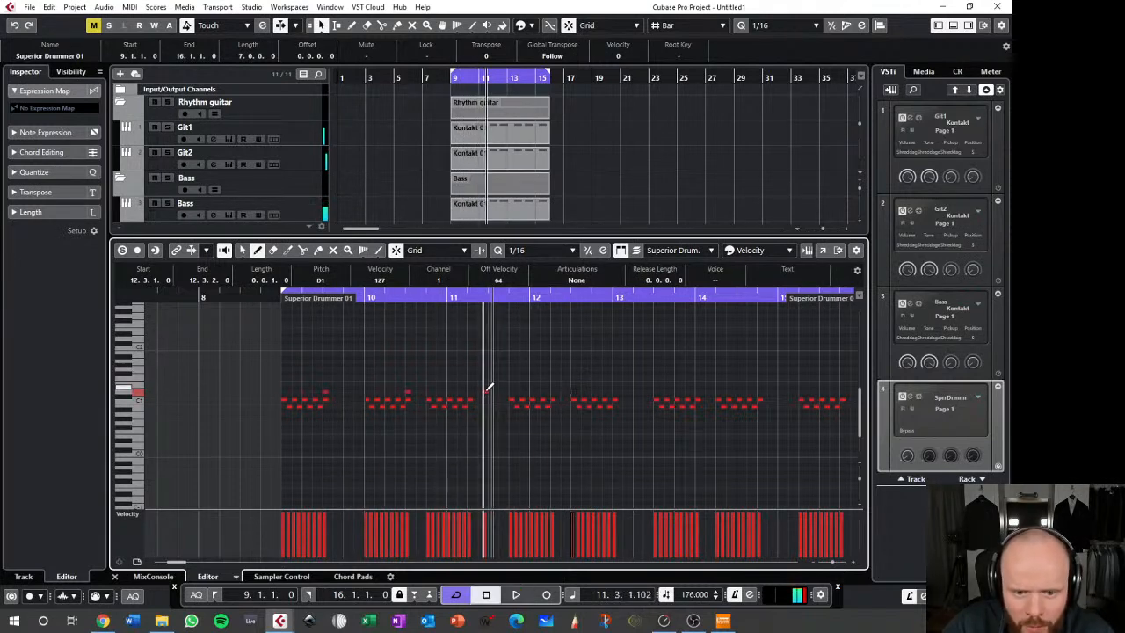
key("1")
right_click(484, 391)
right_click(496, 391)
left_click(499, 389)
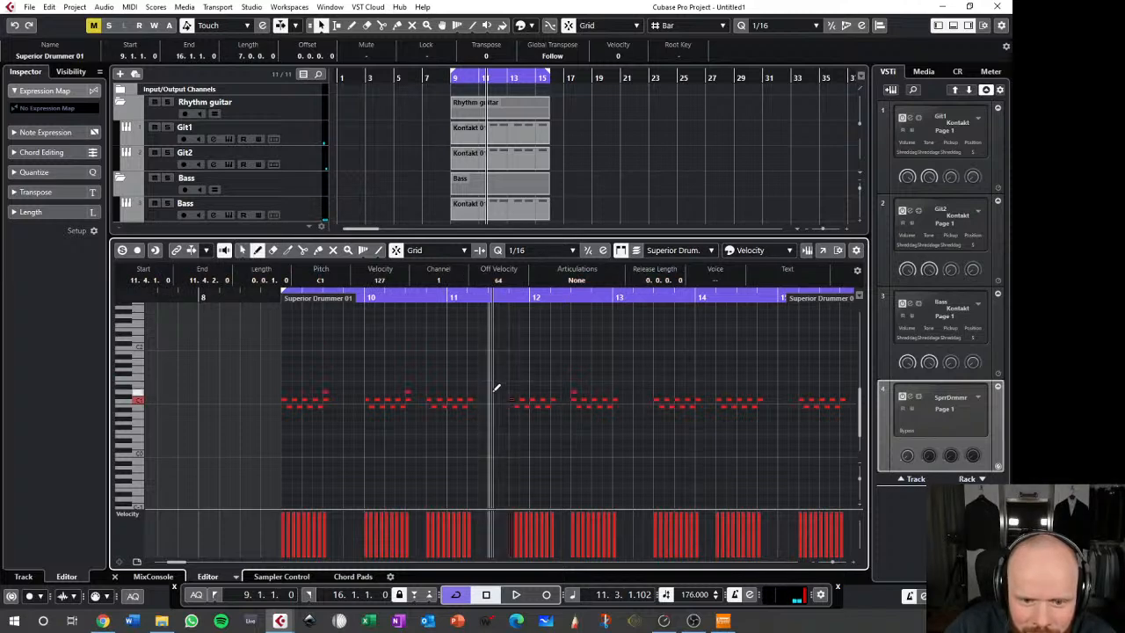
key("h")
key("h")
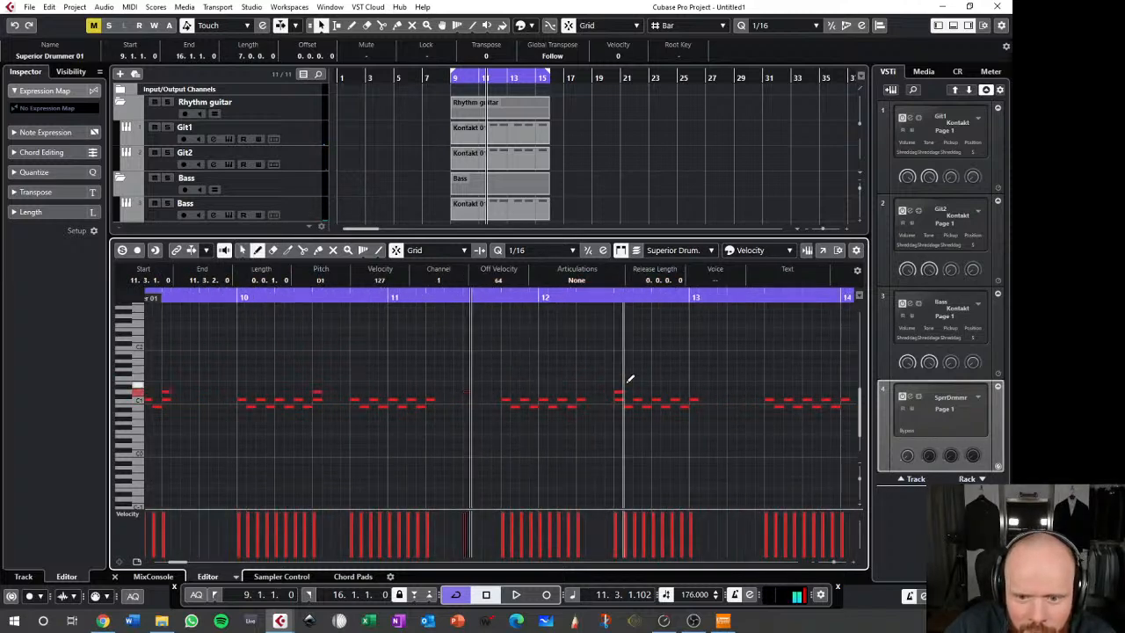
- Add D1 notes at velocity 127 at 13.3.1, 14.3.1 and 15.3.1
scroll(677, 392, "right", 2)
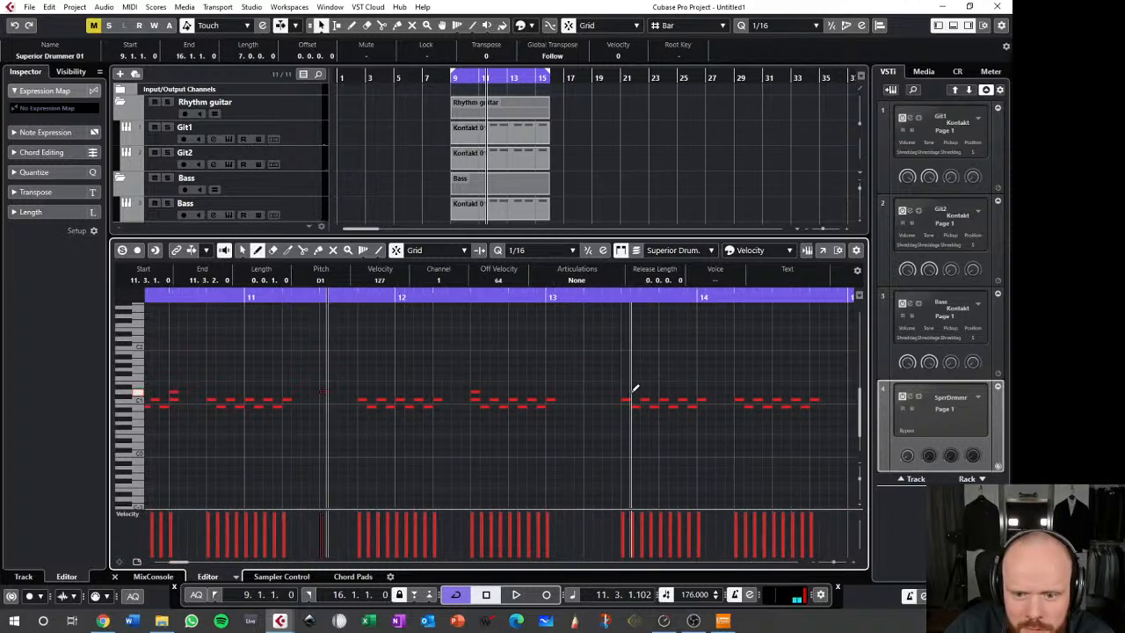
scroll(686, 389, "right", 3)
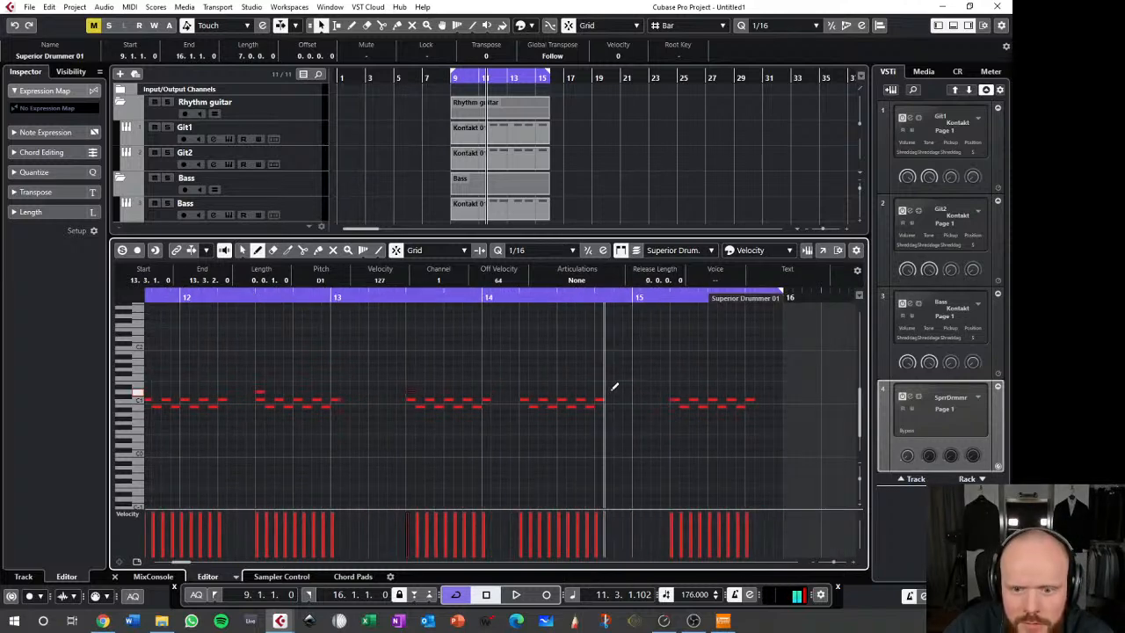
left_click(566, 388)
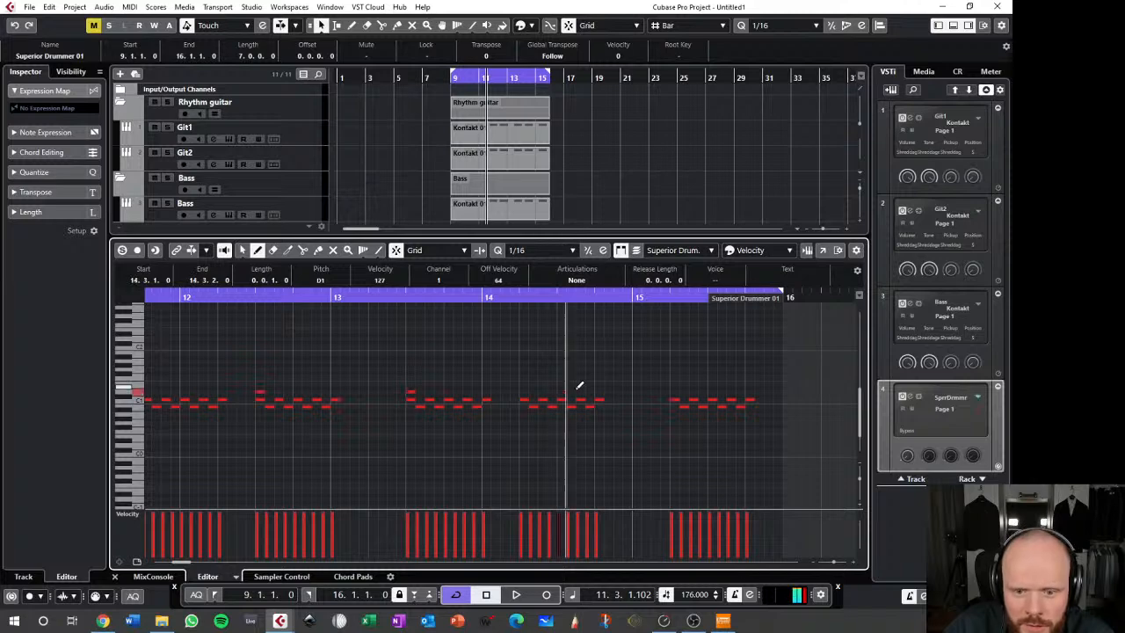
left_click(713, 392)
- Play back the drum pattern, stop it and add a D1 note at 15.4.1
key("space")
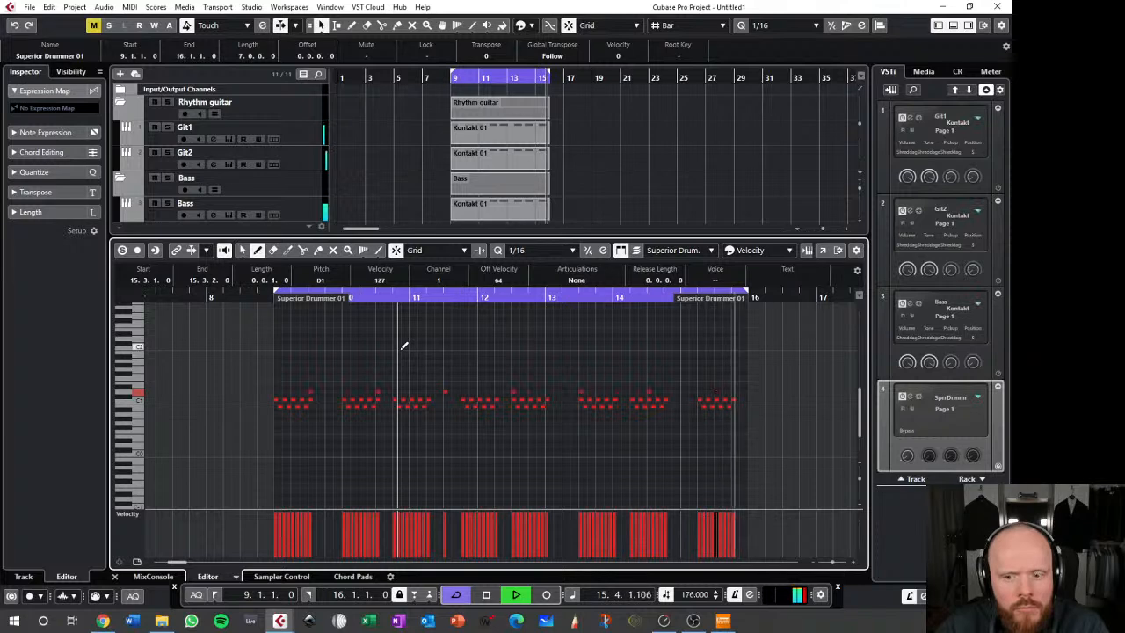
key("space")
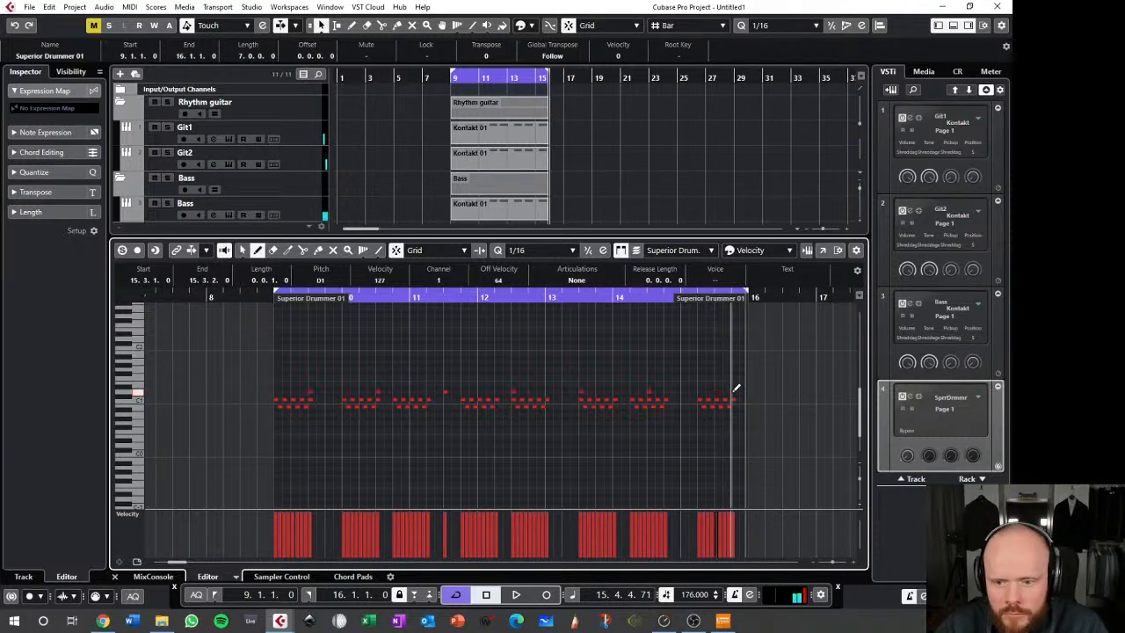
key("h")
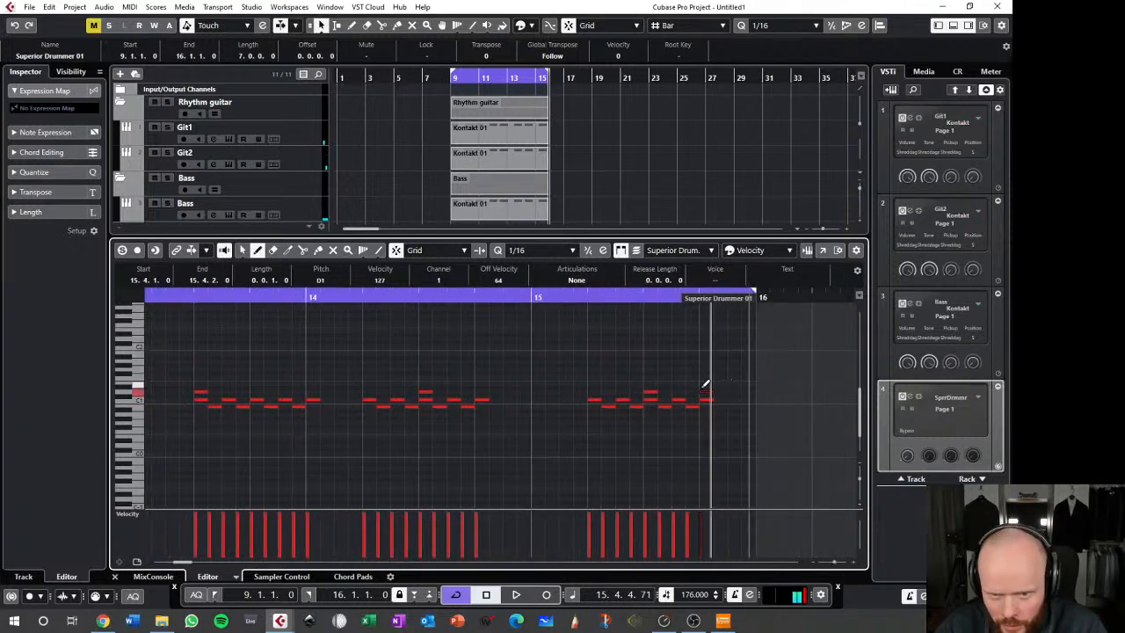
key("g")
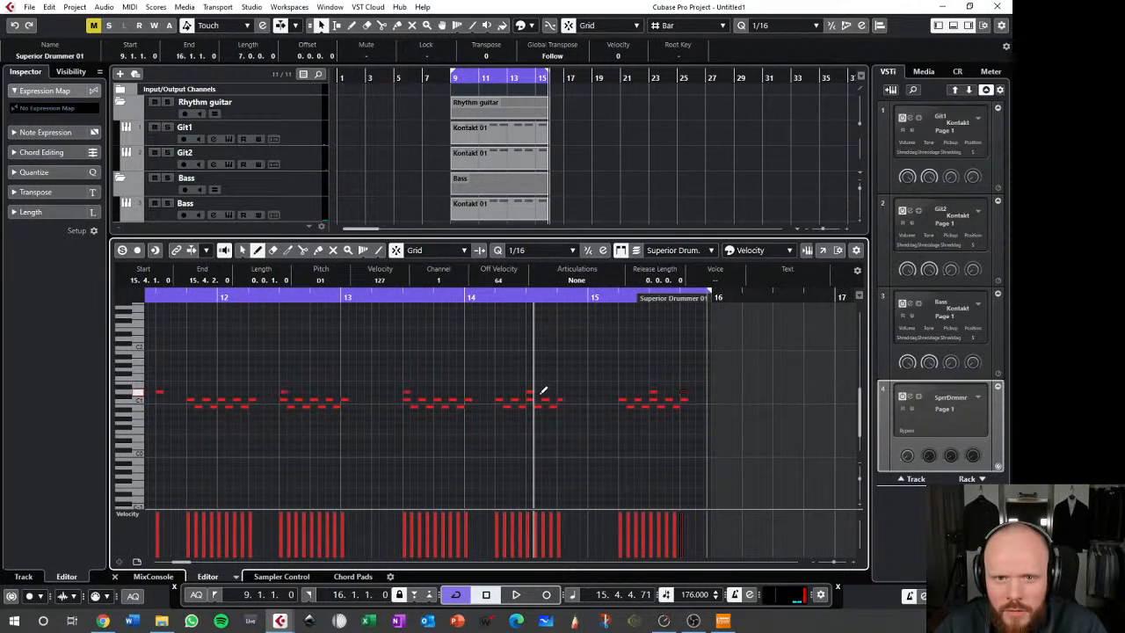
- Add four consecutive E2 notes, each 0.0.2.0 long at velocity 127, from 9.1.1 up to 9.3.1
scroll(545, 390, "left", 5)
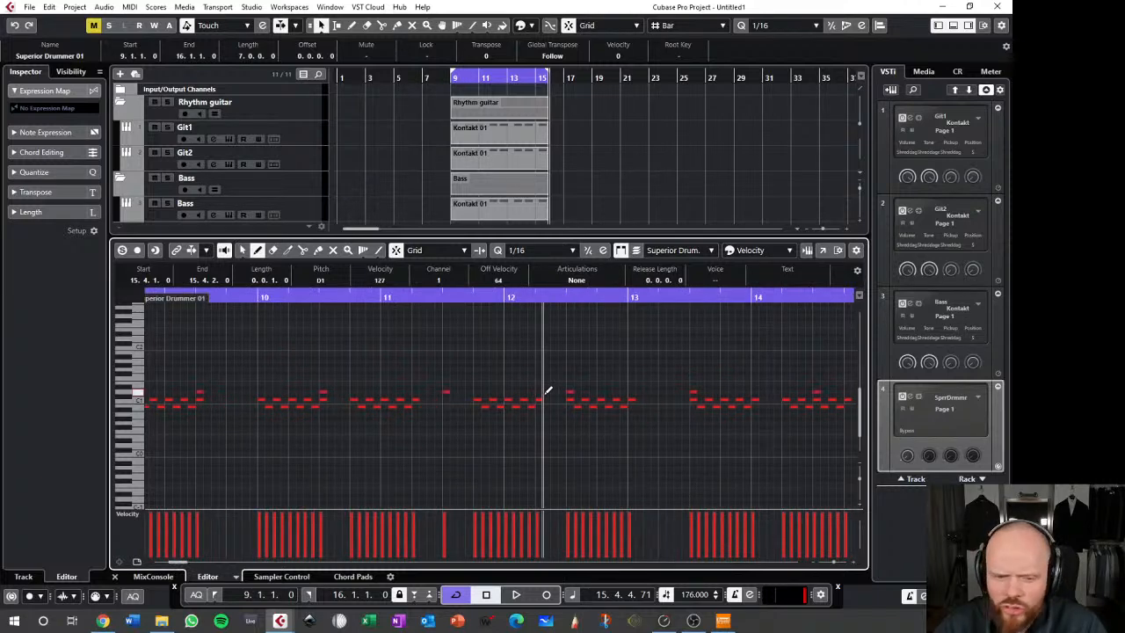
scroll(545, 389, "left", 4)
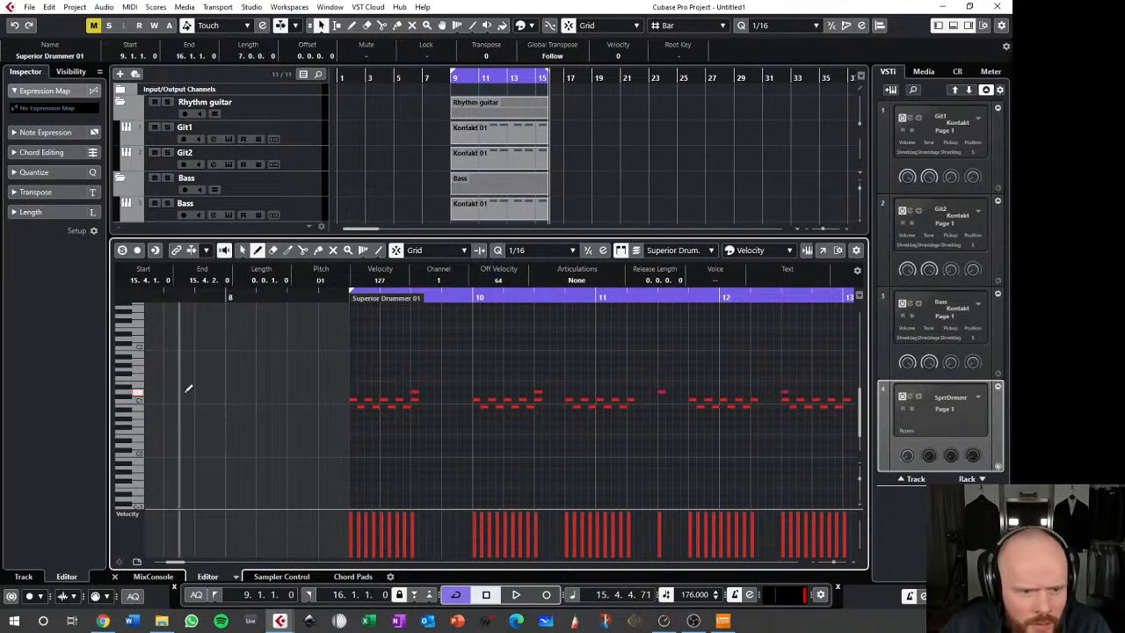
left_click(355, 364)
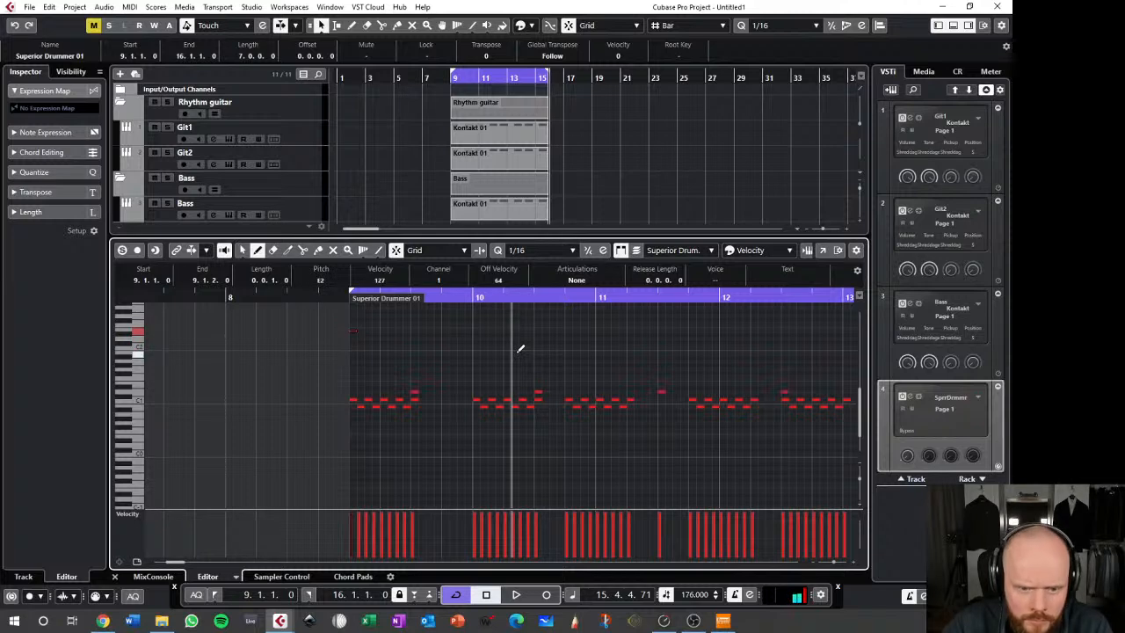
scroll(384, 326, "up", 3)
left_click_drag(394, 326, 407, 322)
left_click_drag(385, 324, 500, 326)
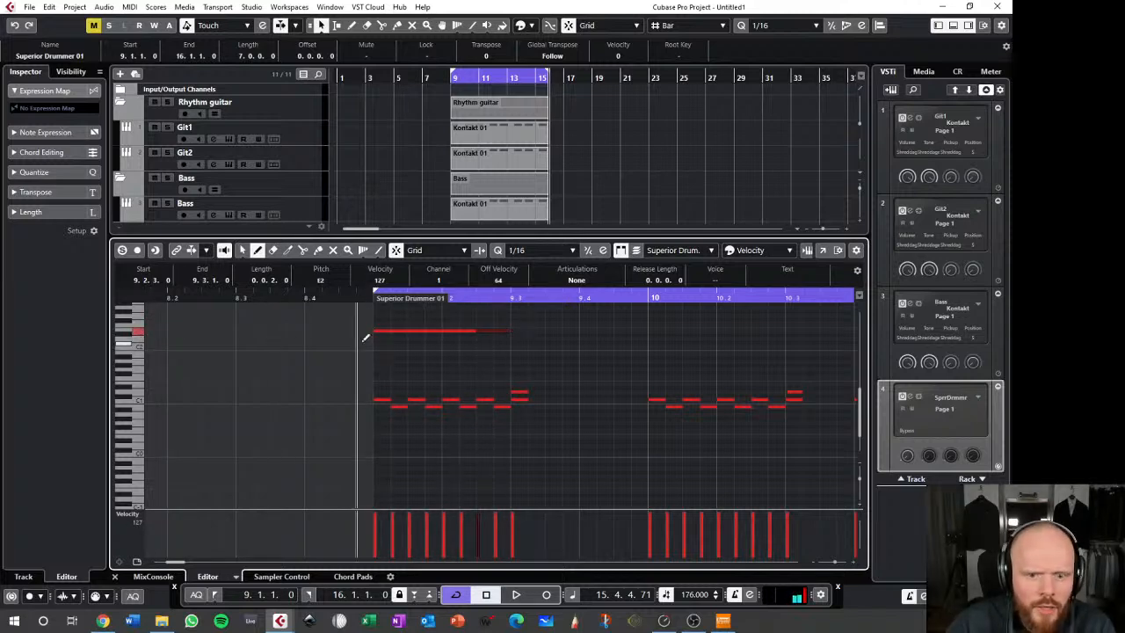
- Audition other drum sounds by transposing the first E2 note at 9.1.1 up to G3 and down through the pitches around F0 and G0
key("1")
left_click(389, 331)
key("Up")
key("Up")
key("Up")
key("Up")
key("Up")
key("Up")
key("Up")
key("Up")
key("Up")
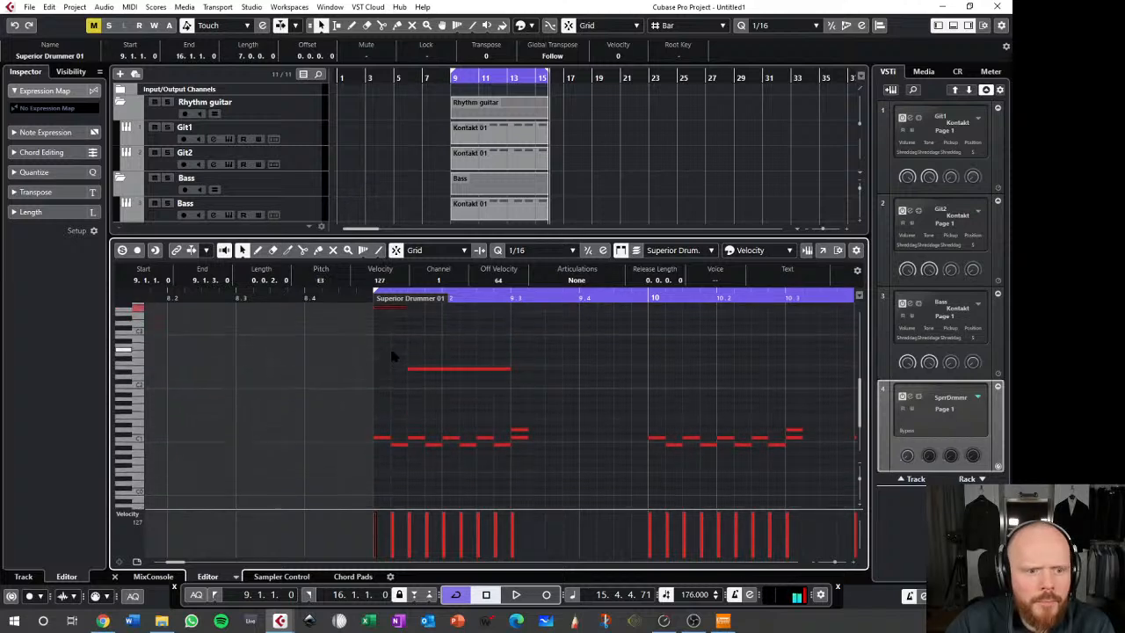
key("Down")
key("Down")
key("Down")
key("Down")
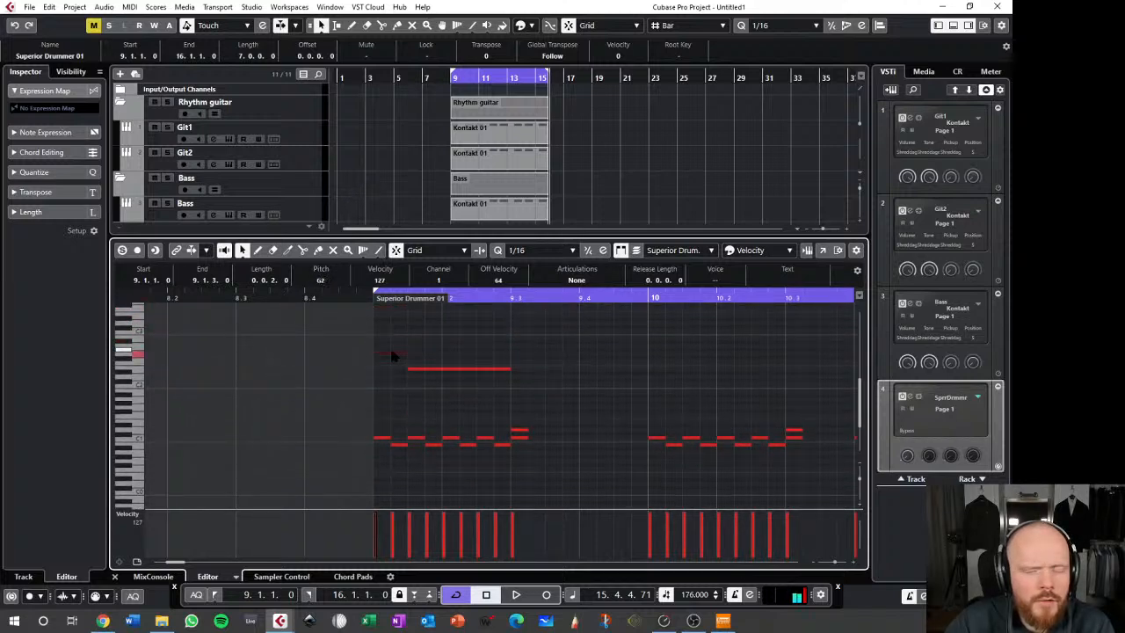
key("Down")
key("Down")
key("Down")
key("Down")
key("Down")
key("Down")
key("Down")
key("Down")
key("Down")
key("Down")
key("Down")
key("Down")
key("Down")
key("Down")
key("Down")
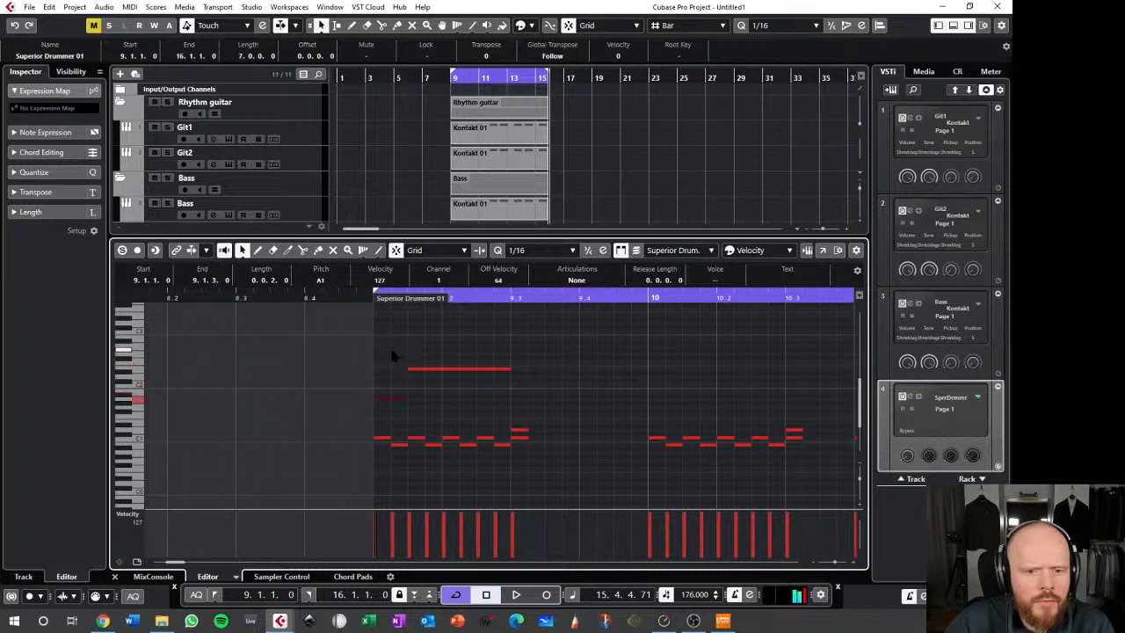
key("Down")
key("Down")
key("Down")
key("Down")
key("Down")
key("Down")
key("Down")
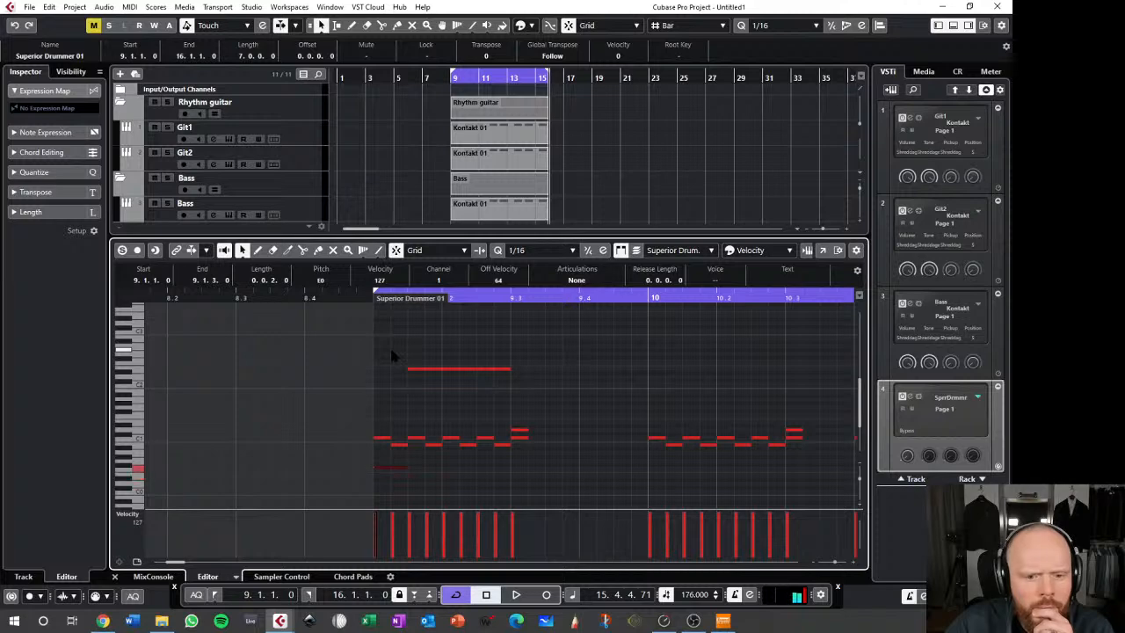
key("Down")
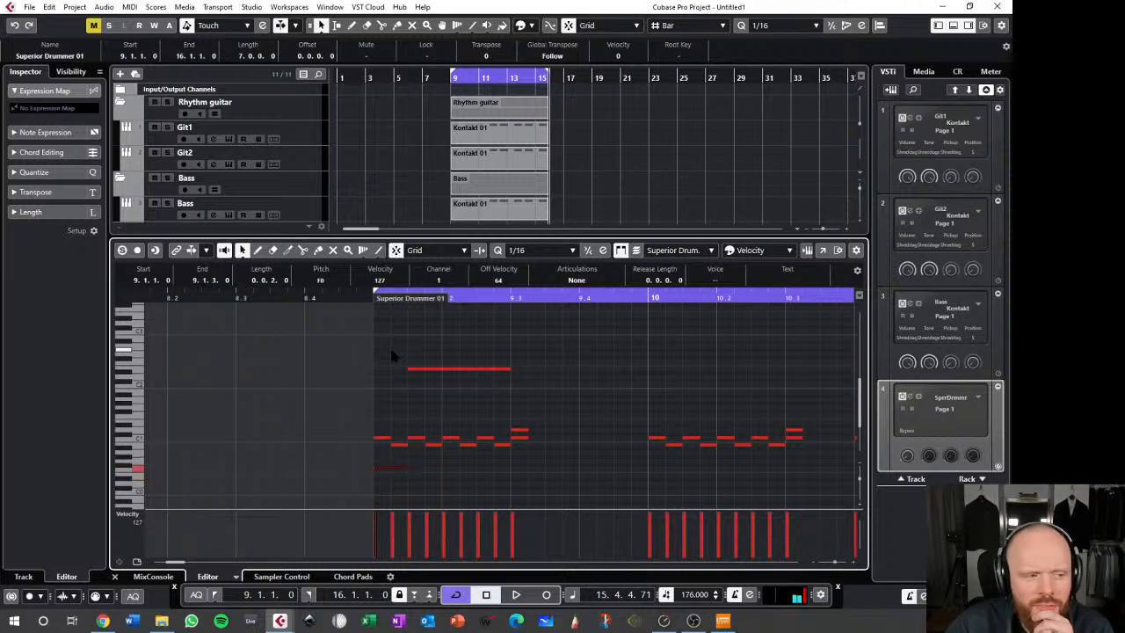
key("Down")
key("Down")
key("Down")
key("Down")
key("Down")
key("Down")
key("Down")
key("Up")
key("Up")
key("Up")
key("Up")
key("Up")
key("Up")
key("Up")
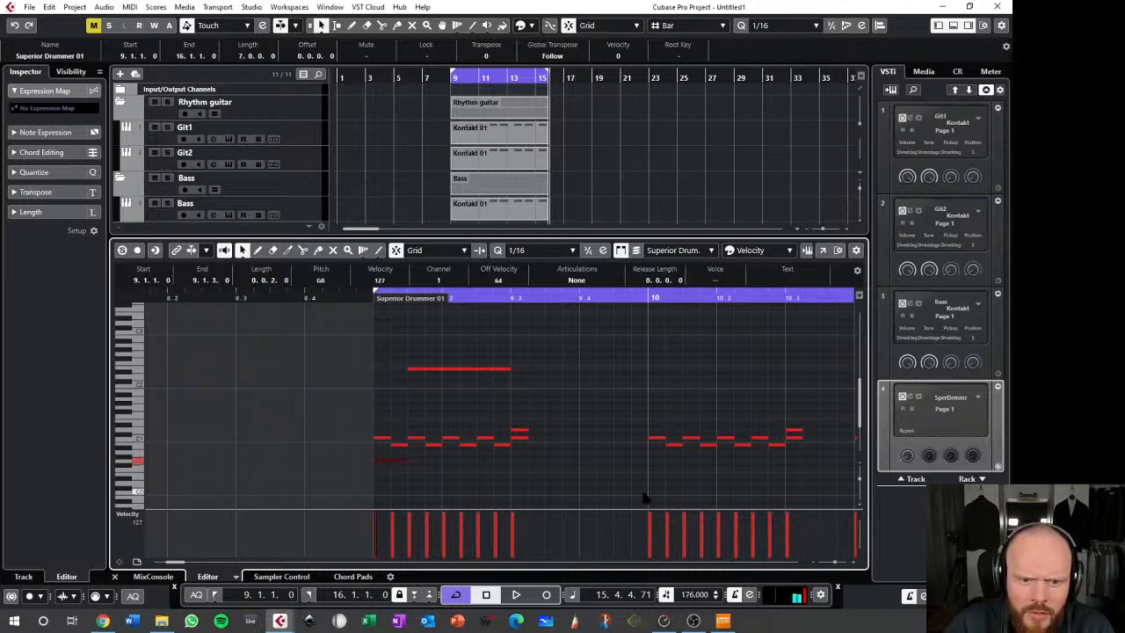
- Try the four E2 notes from 9.1.1 with softer off-beats, repeated up to bar 11, and delete the copies from 9.3.1 on
left_click_drag(367, 336, 493, 384)
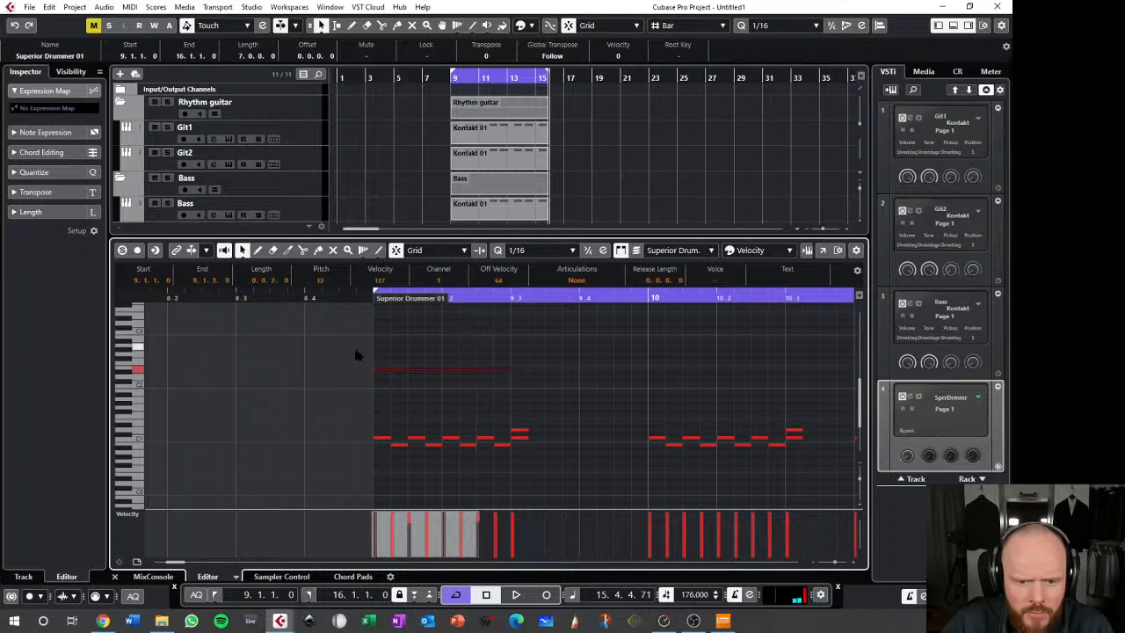
key("space")
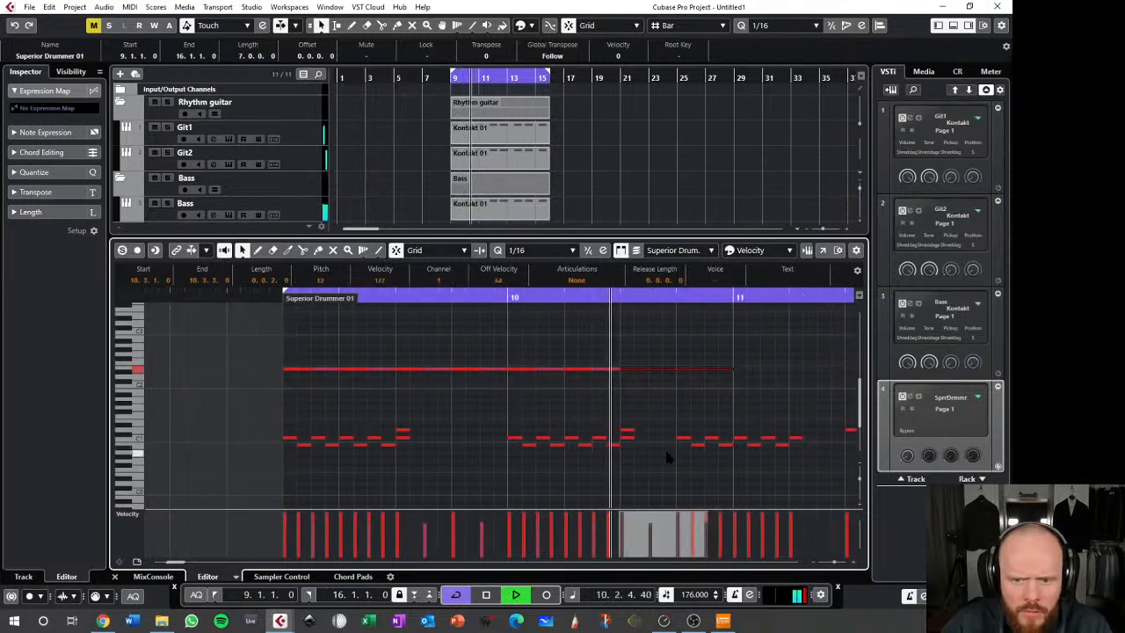
scroll(736, 378, "down", 2)
key("space")
left_click_drag(742, 350, 483, 383)
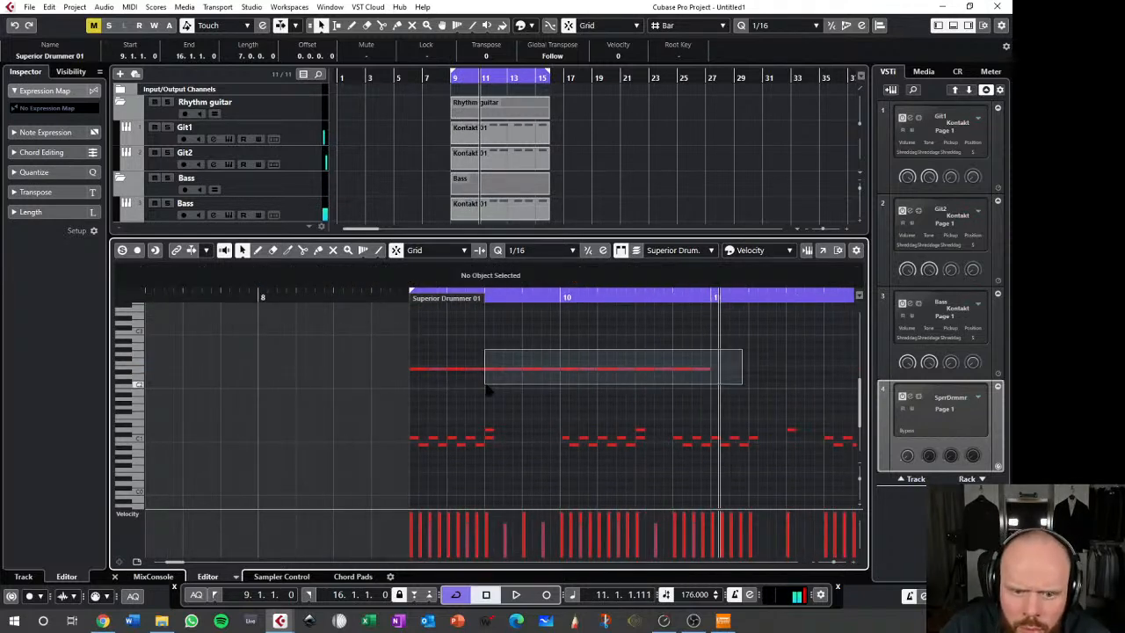
key("Delete")
- Repeat the first E2 group through bar 10 once more, play it back and delete the copies after 9.3.1
left_click_drag(509, 341, 309, 389)
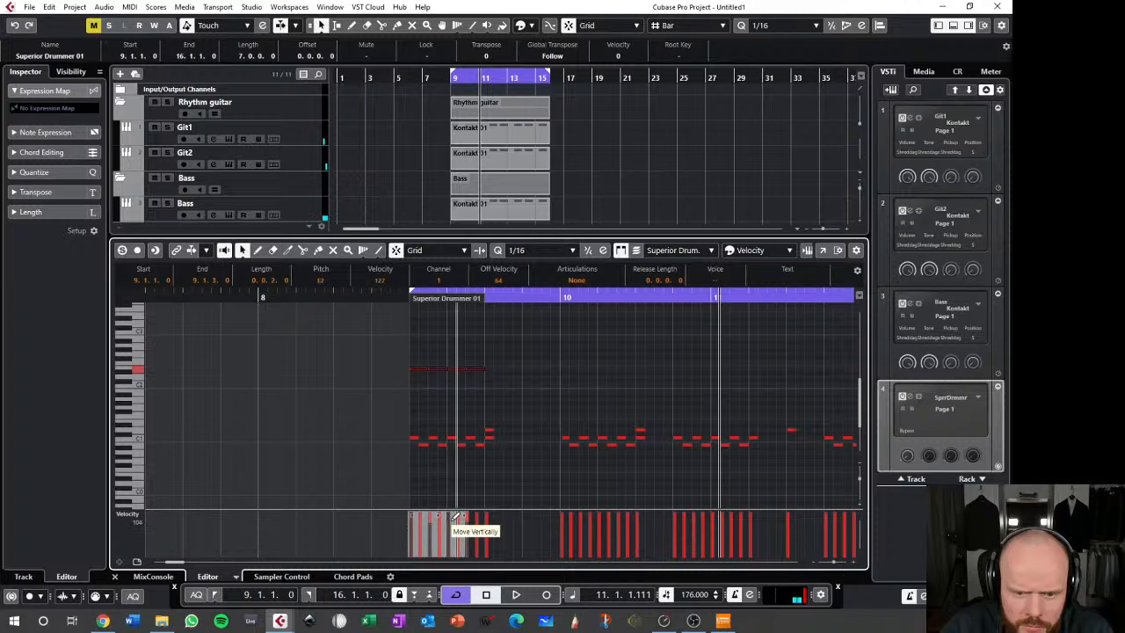
left_click(457, 502)
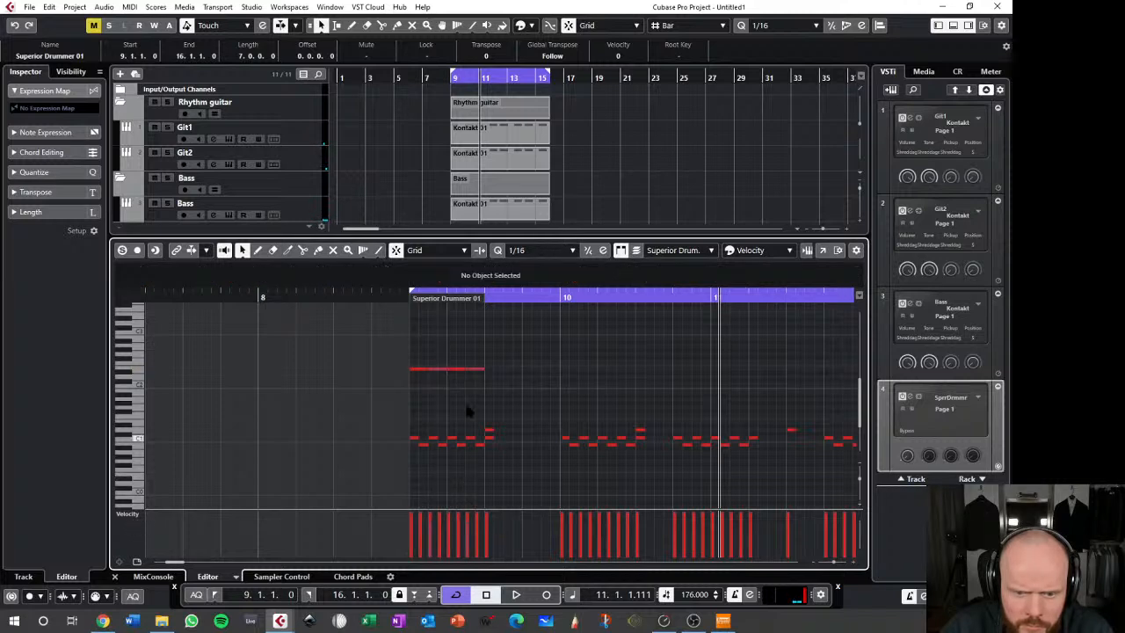
key("space")
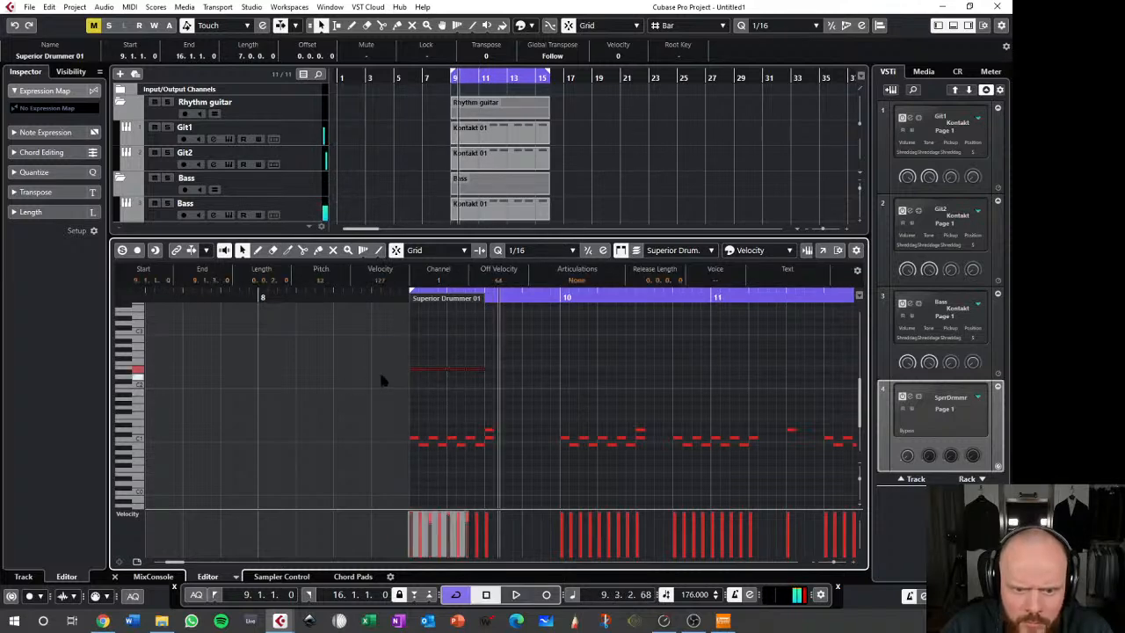
left_click(400, 298)
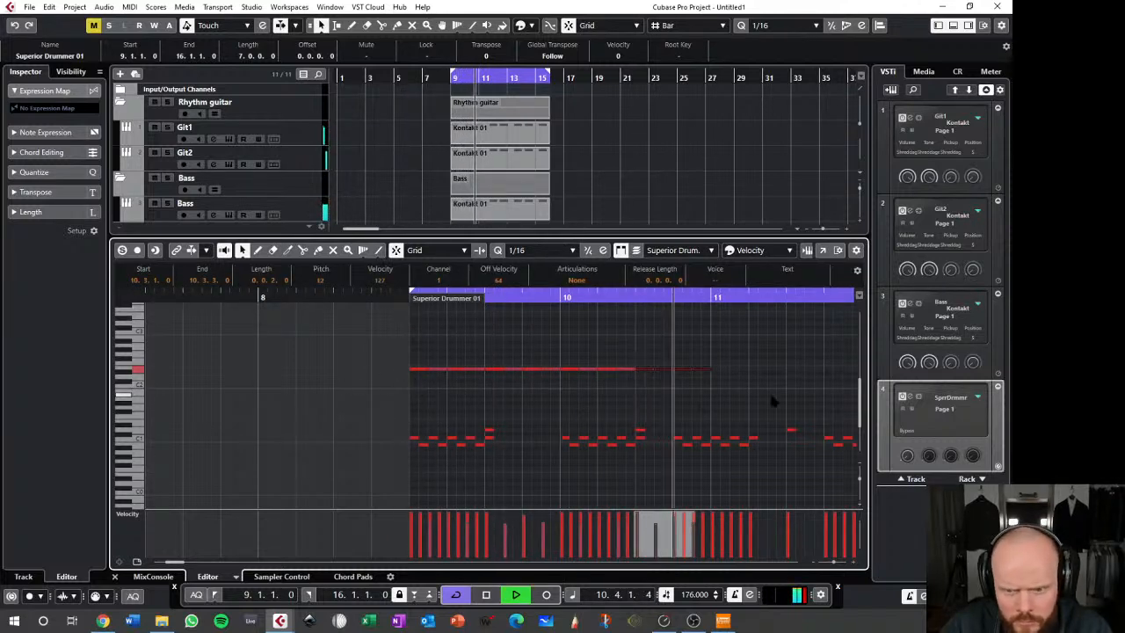
key("space")
left_click_drag(729, 341, 485, 389)
key("Delete")
- Set the E2 velocities to 109 at 9.2.1 and 90 at 9.1.3, and play back from just before bar 9
left_click(455, 369)
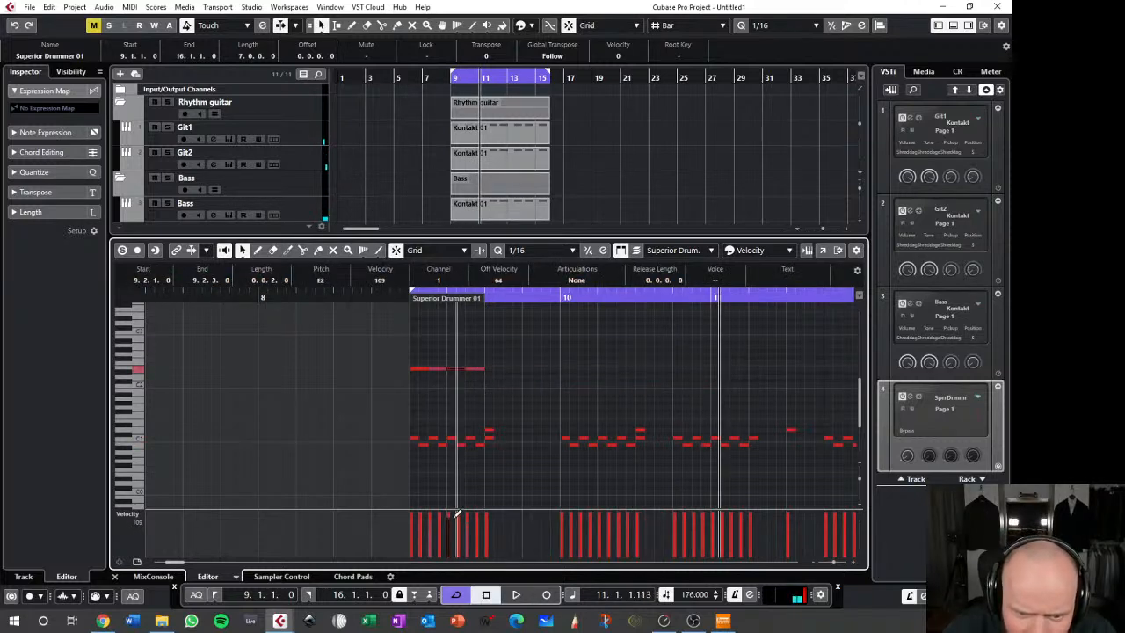
left_click_drag(436, 369, 508, 400)
key("shift+m")
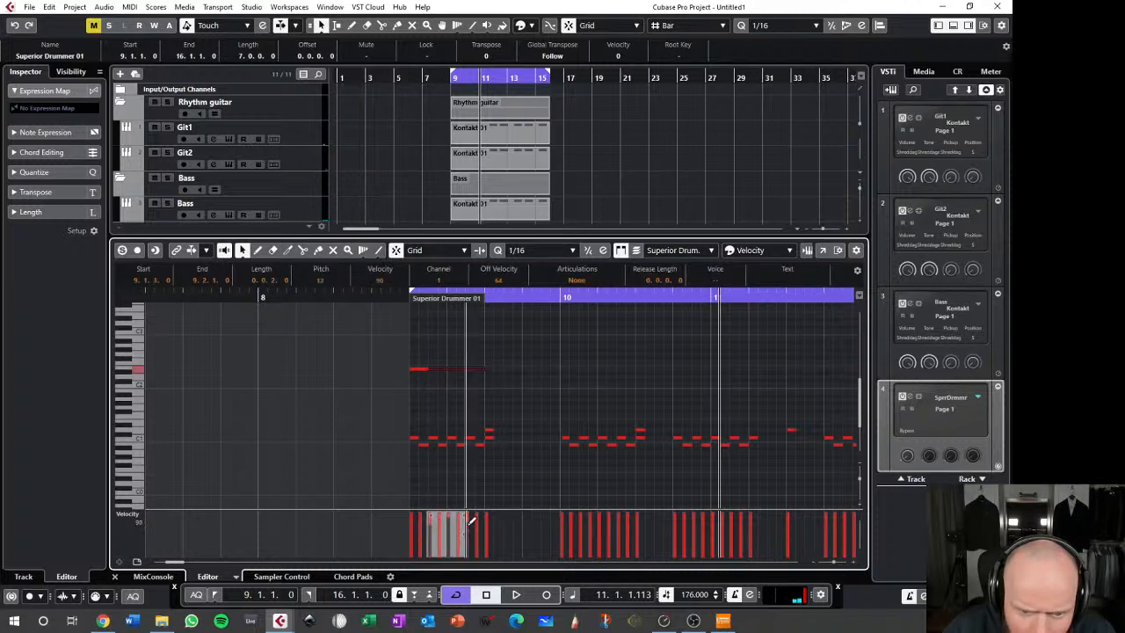
left_click(398, 303)
key("space")
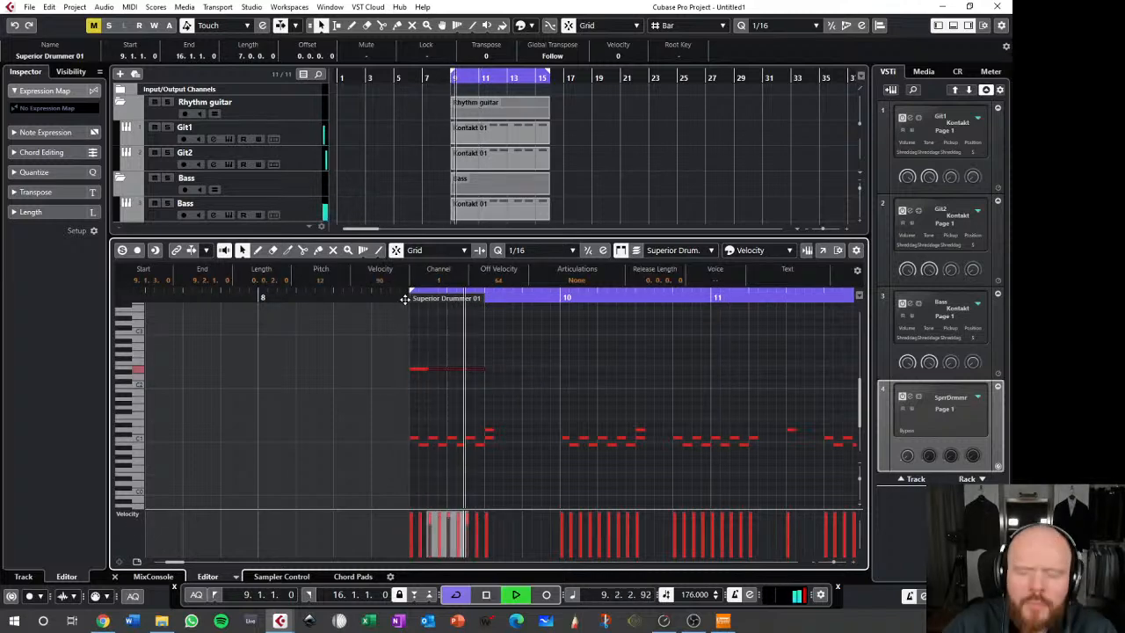
left_click(391, 299)
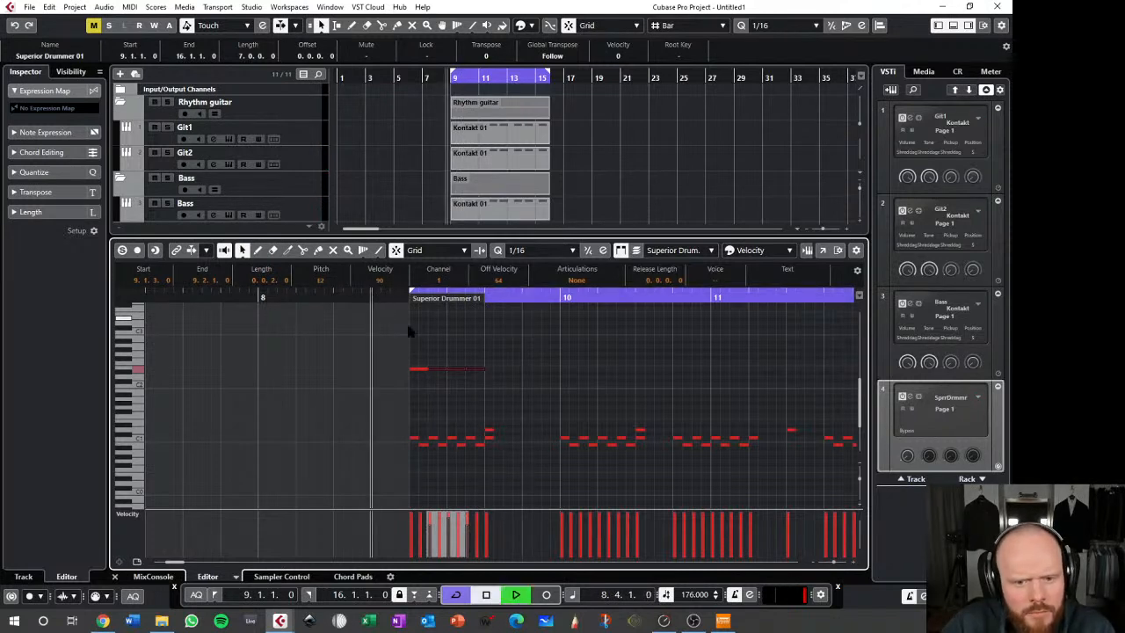
- Try filling bar 9 with E2 notes, duplicate them into bar 10, play from bar 9 and remove the copies
left_click(595, 398)
key("ctrl+z")
left_click(389, 296)
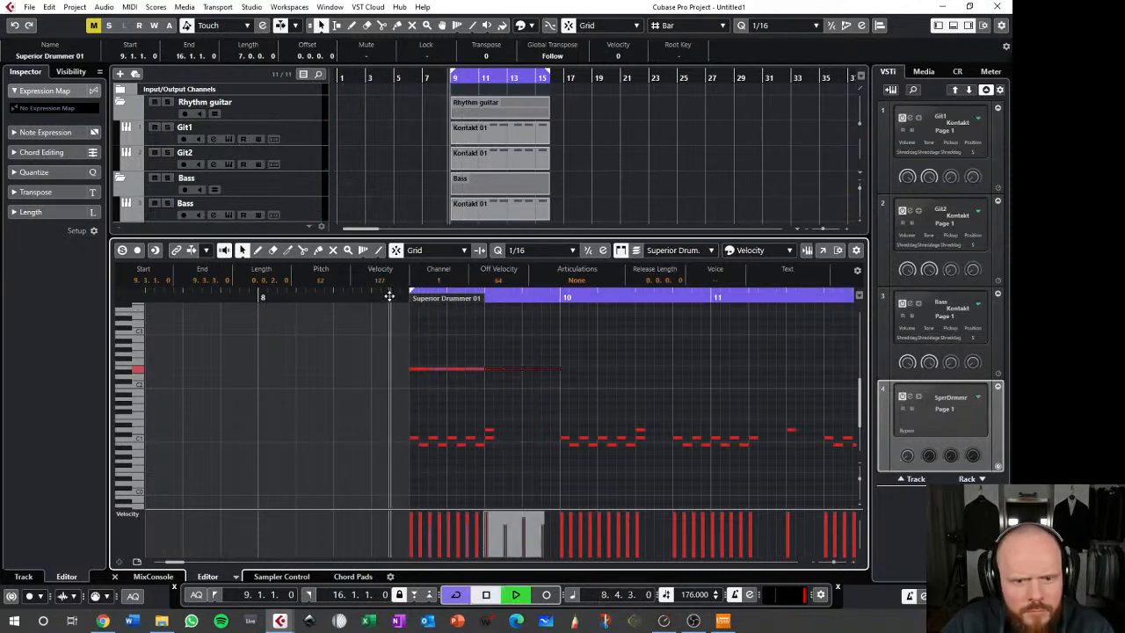
key("space")
left_click_drag(404, 339, 562, 380)
key("ctrl+d")
left_click(405, 296)
key("space")
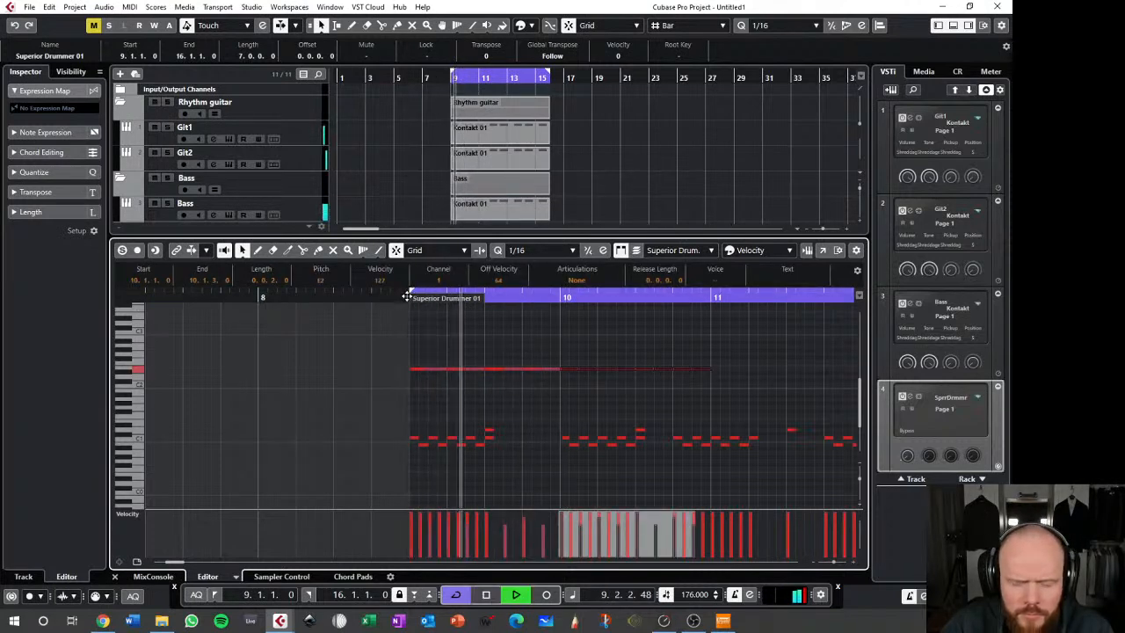
key("space")
left_click_drag(748, 343, 497, 386)
key("Delete")
- Lower the off-beat E2 velocities to about 75, duplicate the notes through bar 10 and play from bar 9
left_click_drag(406, 515, 468, 555)
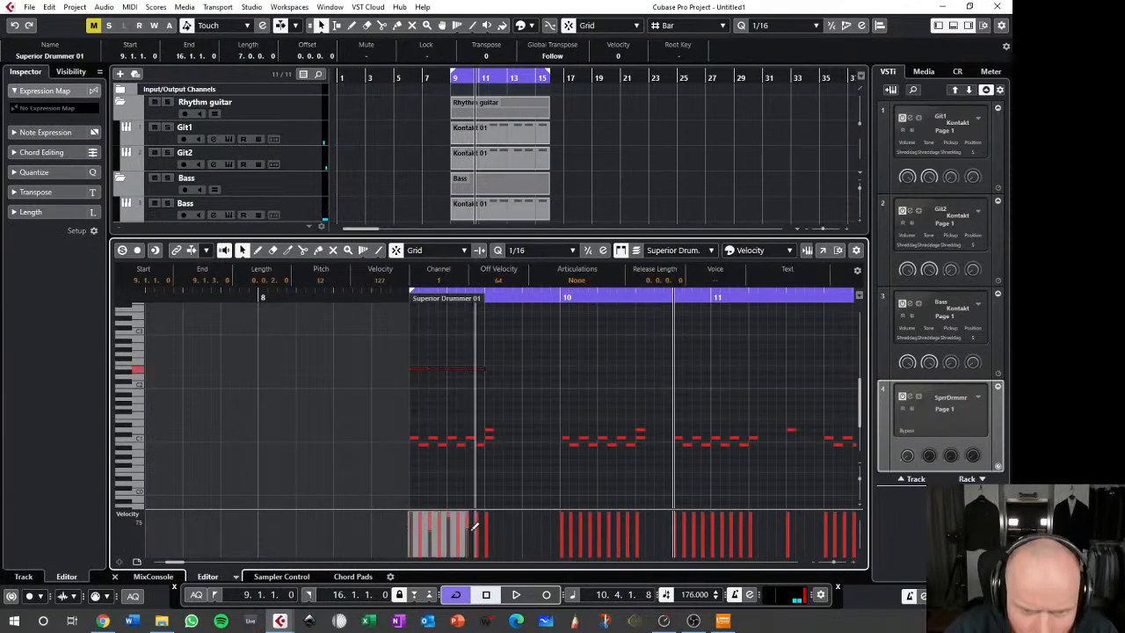
left_click(402, 291)
key("ctrl+d")
key("space")
left_click_drag(615, 341, 408, 392)
key("ctrl+d")
left_click(405, 289)
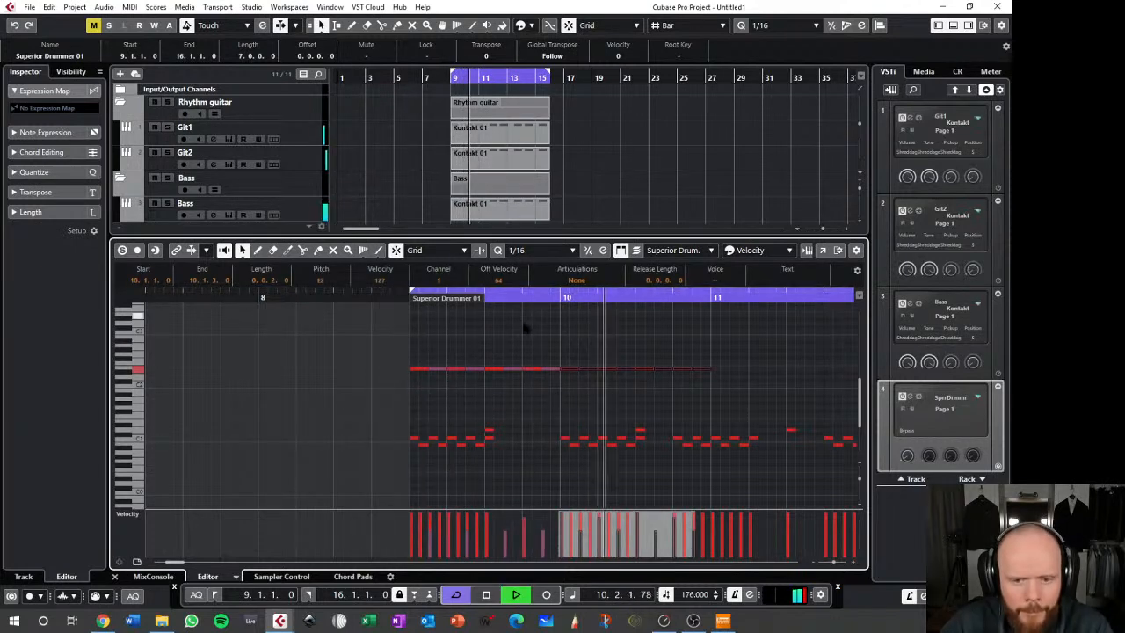
- Replace the E2 copies after 9.3.1 with four fresh duplicates of the first four notes, reaching 11.3.1, and start playback
left_click(718, 354)
left_click_drag(694, 367, 495, 382)
key("Delete")
left_click_drag(556, 331, 359, 397)
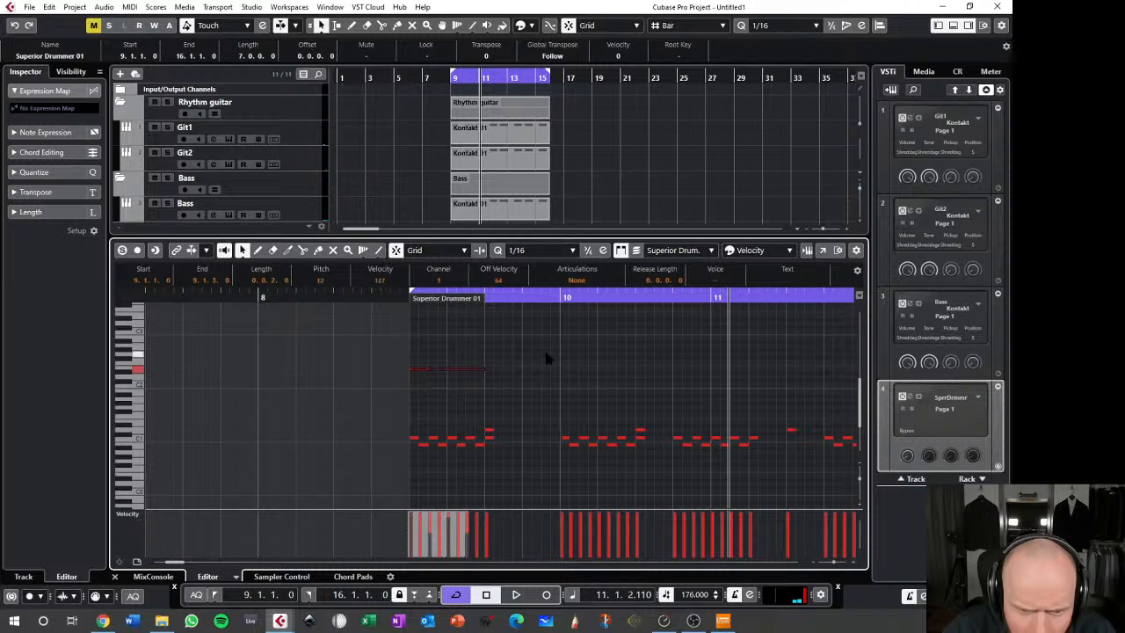
key("alt+d")
key("alt+d")
key("alt+d")
key("alt+d")
key("space")
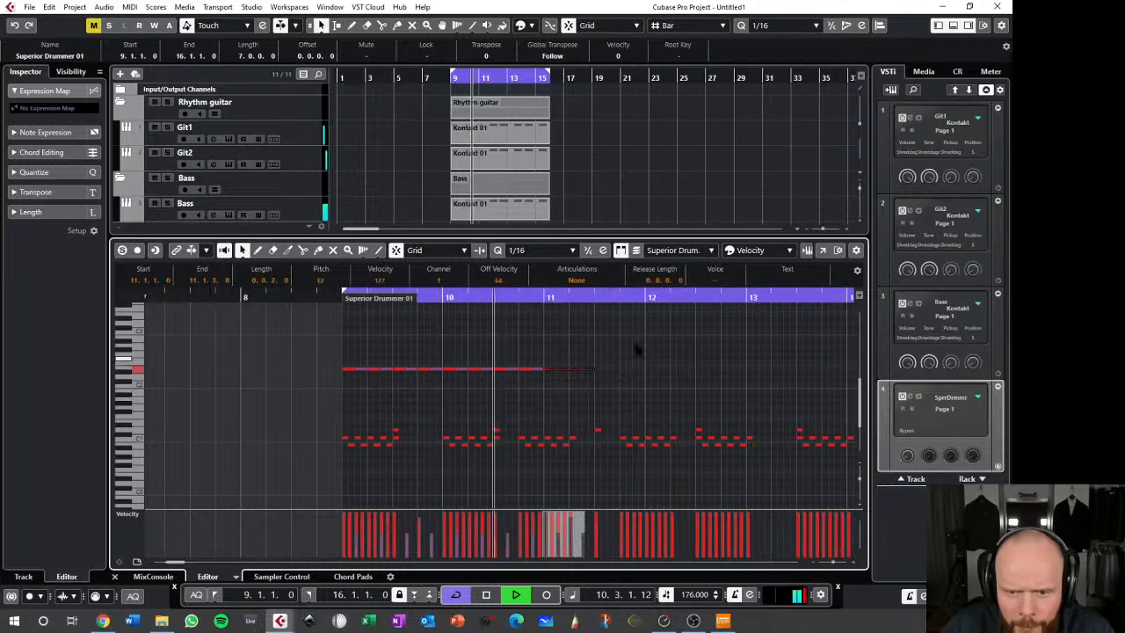
- Duplicate the E2 pattern up to the part's end at bar 16 and delete the notes beyond it
left_click_drag(628, 345, 472, 394)
key("alt+d")
left_click_drag(729, 343, 654, 380)
key("Delete")
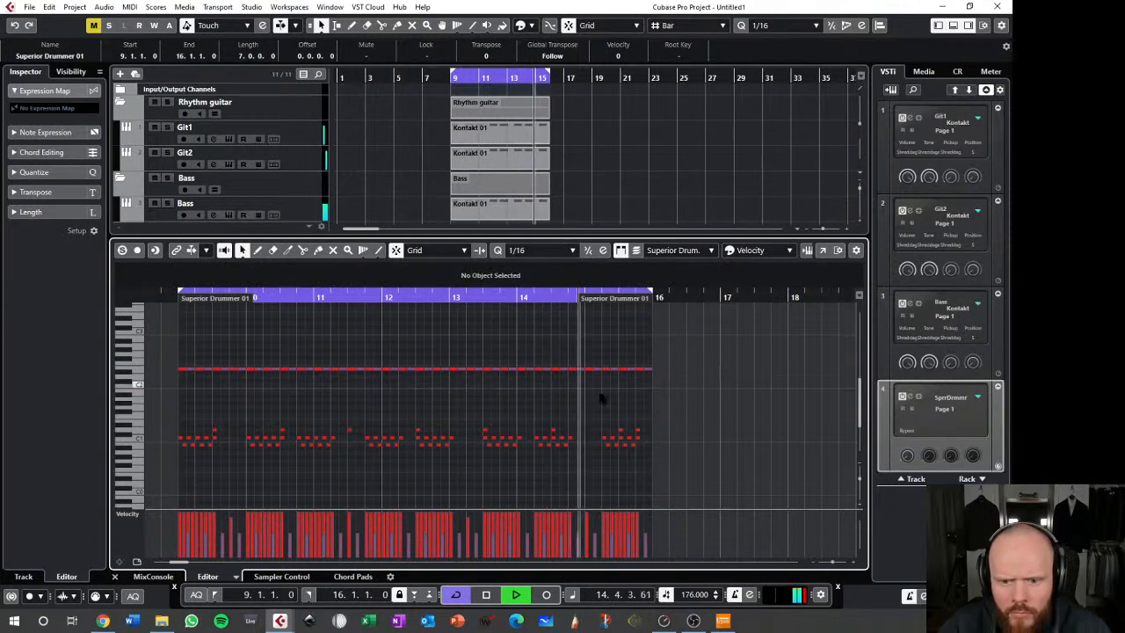
- Stop playback and delete the E2 notes at 15.4.3 and 15.3.3
key("space")
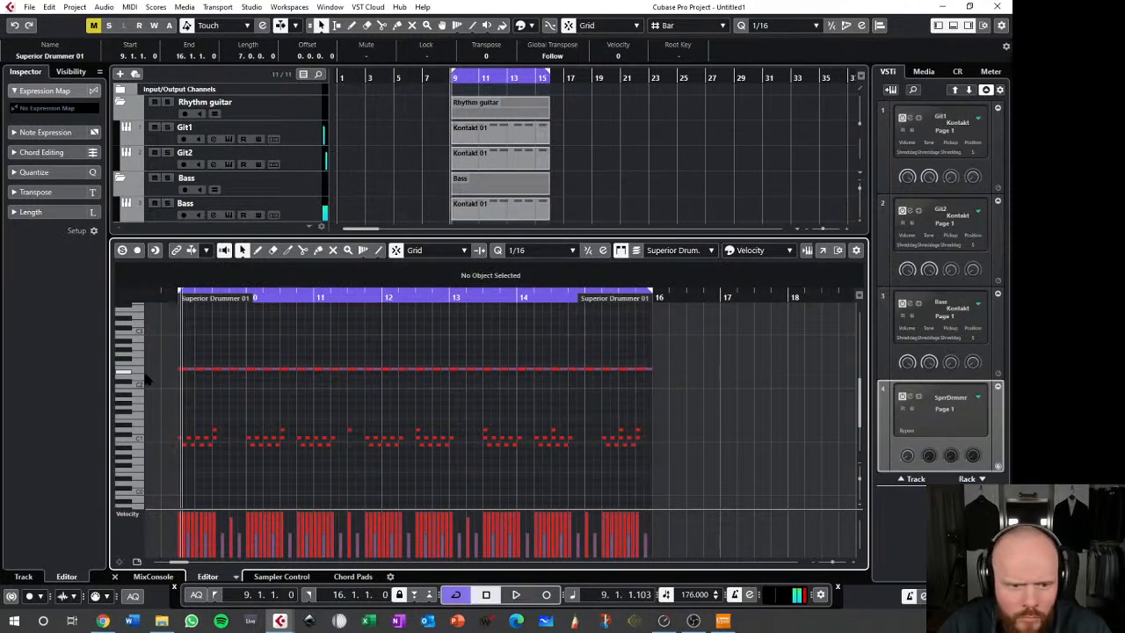
scroll(668, 387, "up", 3)
left_click(591, 369)
key("Delete")
left_click(546, 369)
scroll(489, 355, "down", 3)
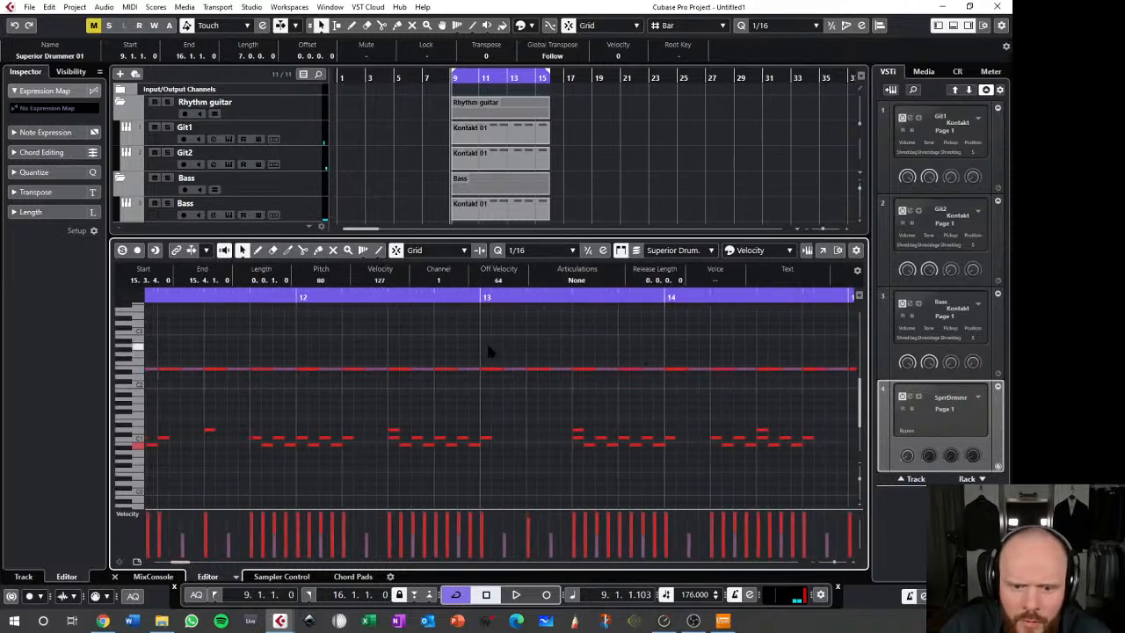
- Transpose the E2 note at 9.1.1 down to C#2 and add an A2 note at the same position
scroll(484, 351, "up", 3)
left_click(540, 369)
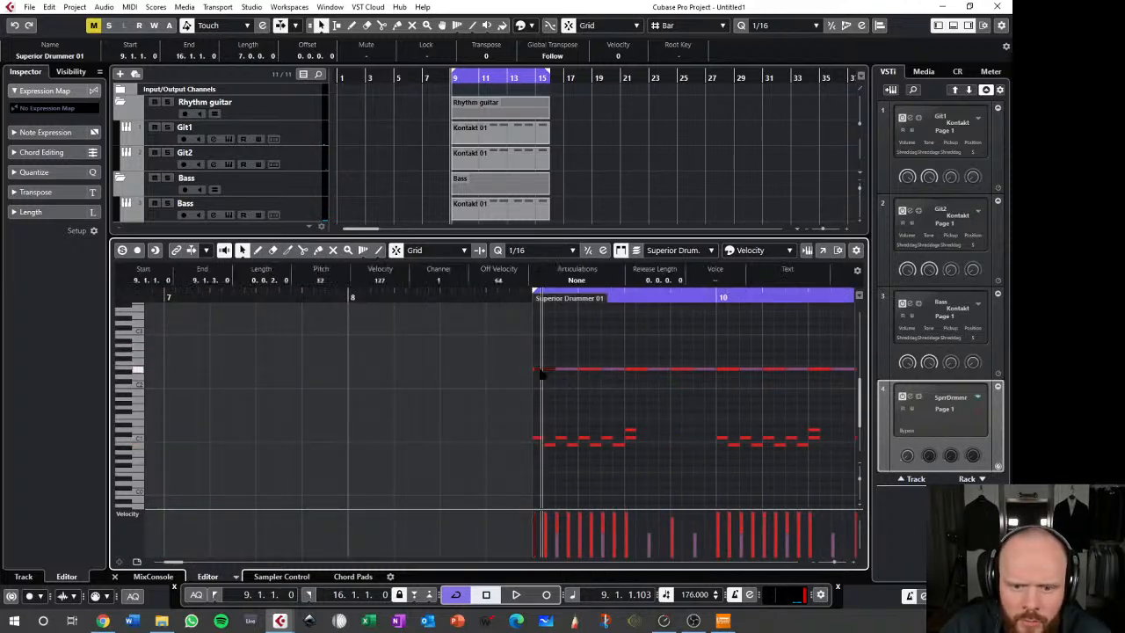
key("Down")
key("Down")
key("Down")
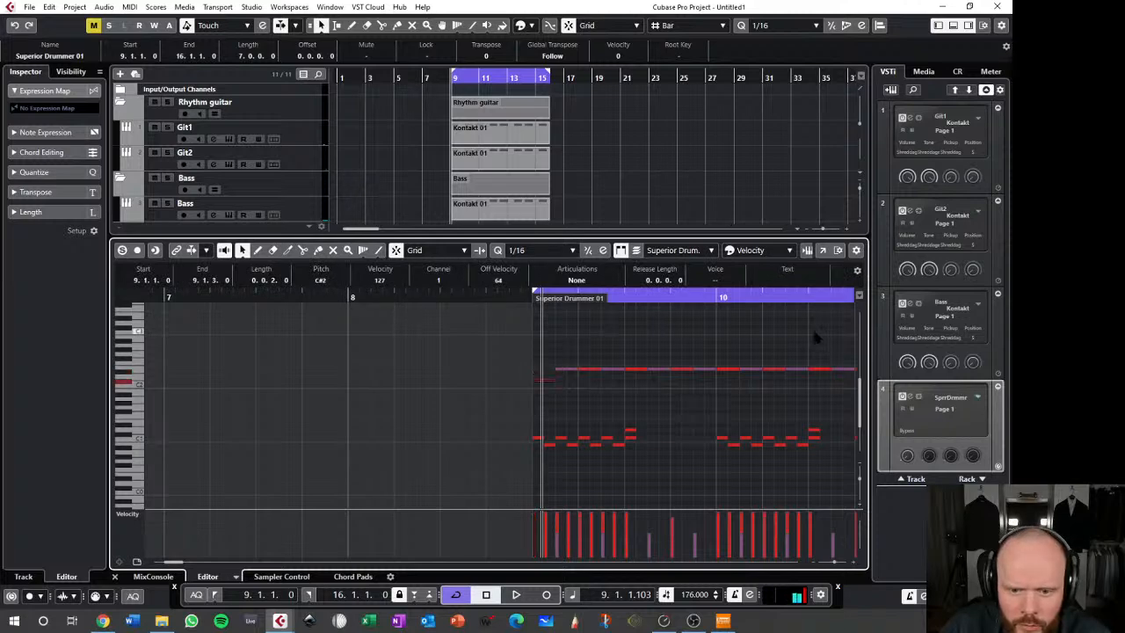
left_click_drag(546, 387, 569, 372)
- Remove the E2 note at 9.1.3 and play the opening of the pattern from bar 8
left_click(523, 297)
key("space")
left_click(572, 369)
left_click(354, 297)
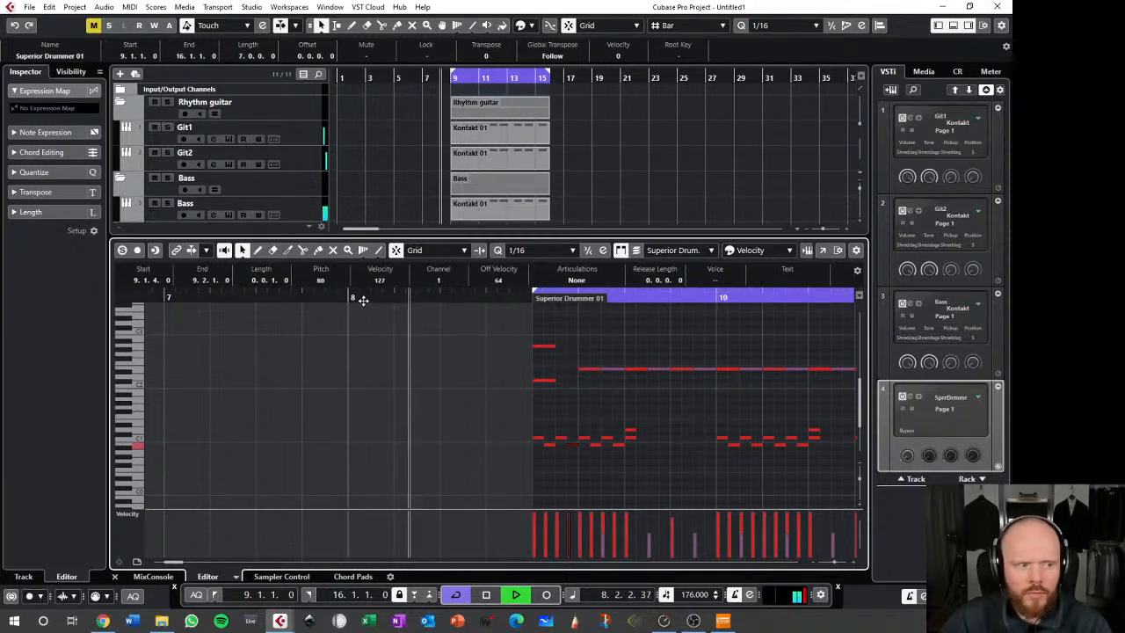
key("space")
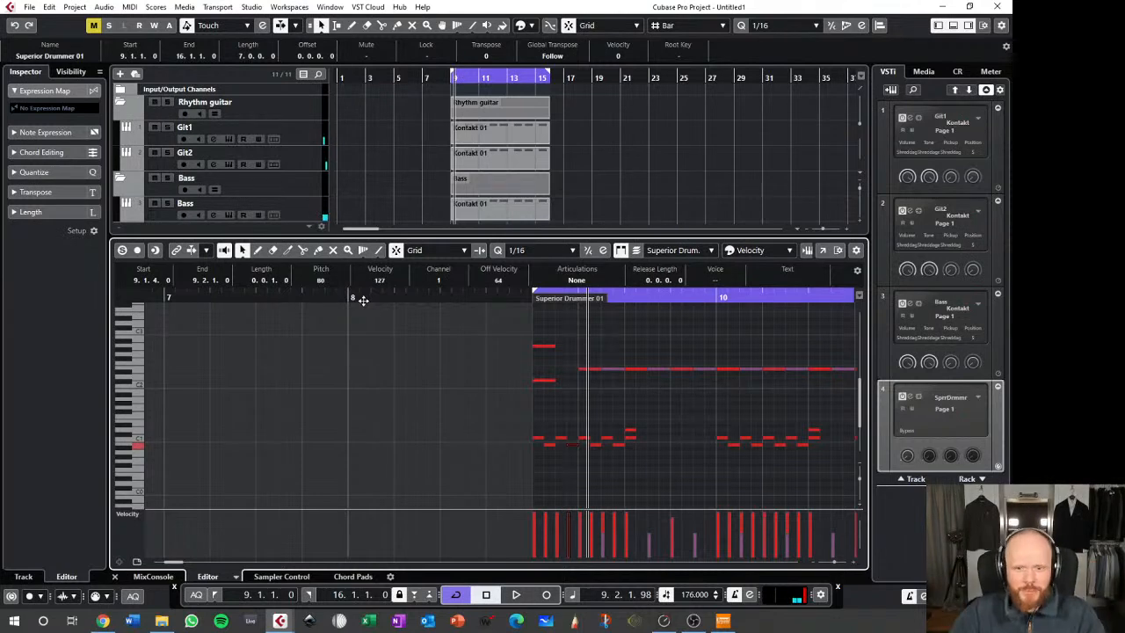
scroll(729, 391, "right", 10)
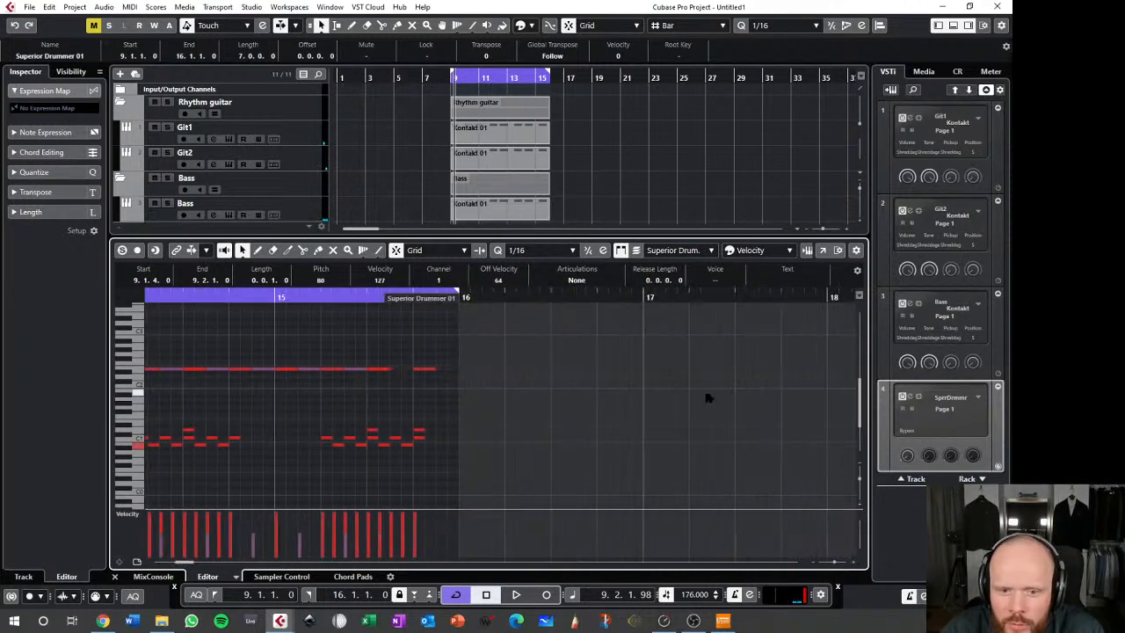
- Try ending bar 15 with a C#2 note at 15.3.3 and an A2 note at 15.4.1, and play the result
left_click(396, 379)
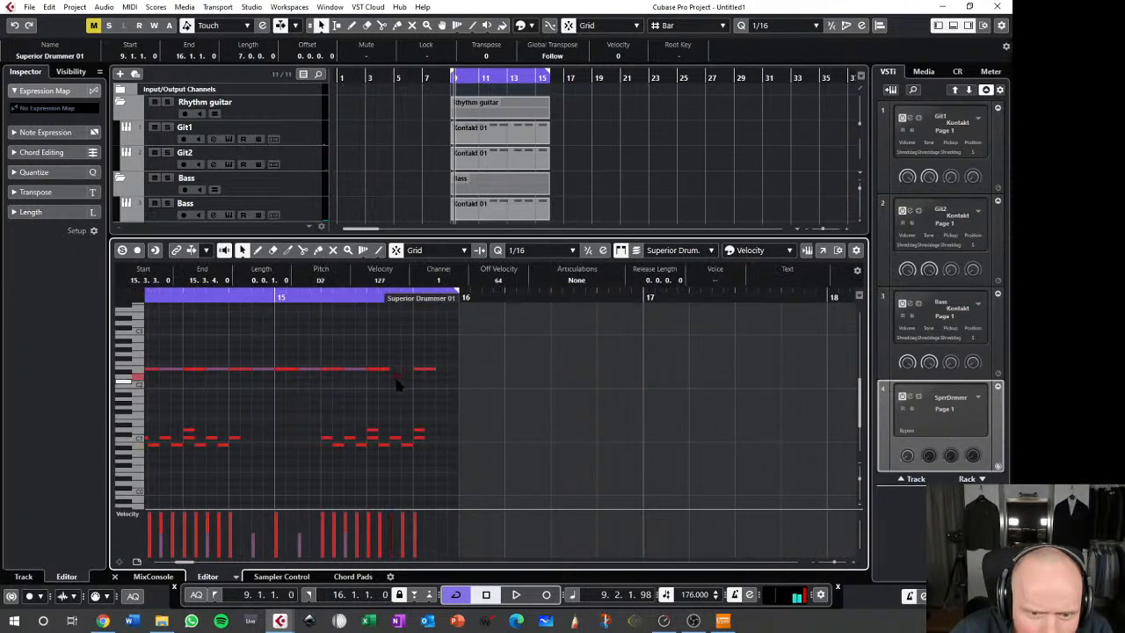
key("Down")
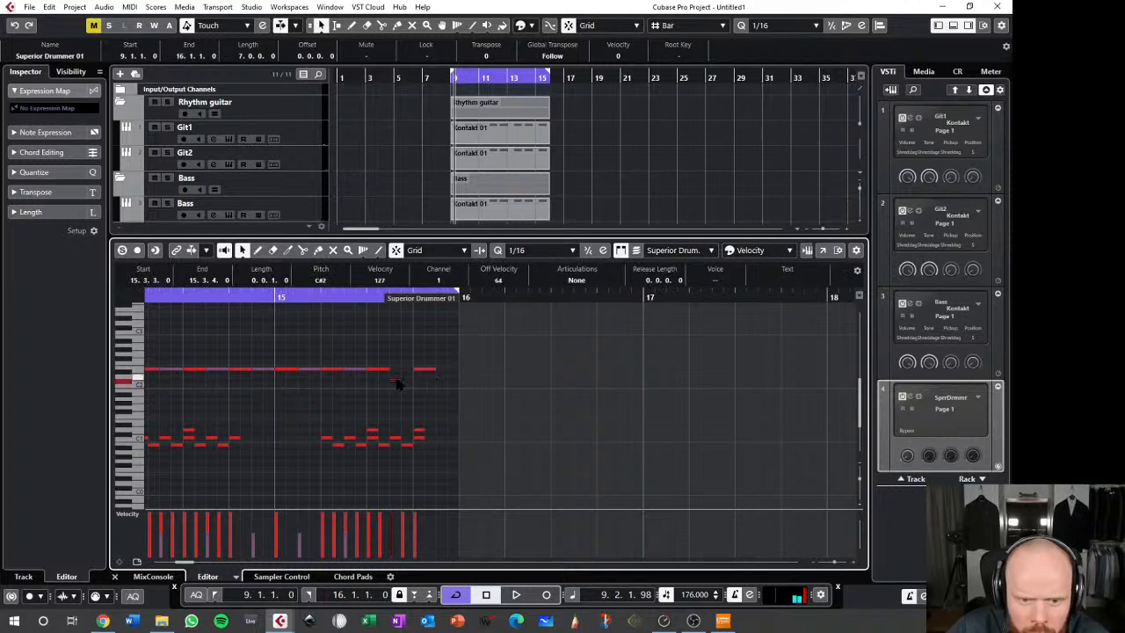
left_click_drag(398, 383, 423, 345)
key("space")
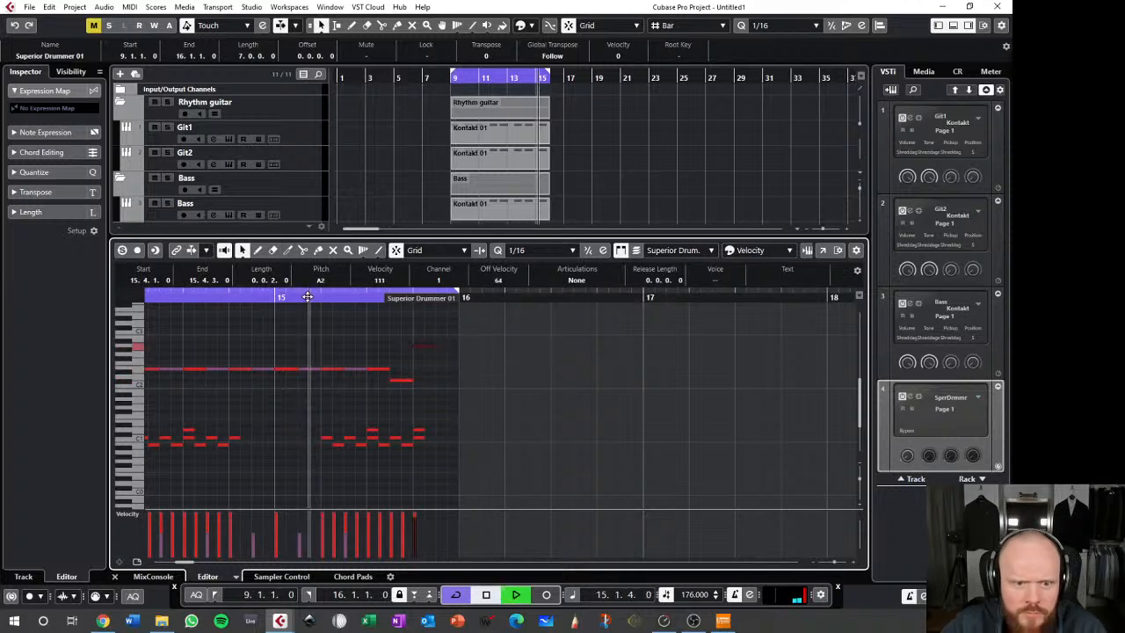
- Stop playback and undo the last note edits, including the C#2 and A2 changes at the end of bar 15
key("space")
left_click(405, 384)
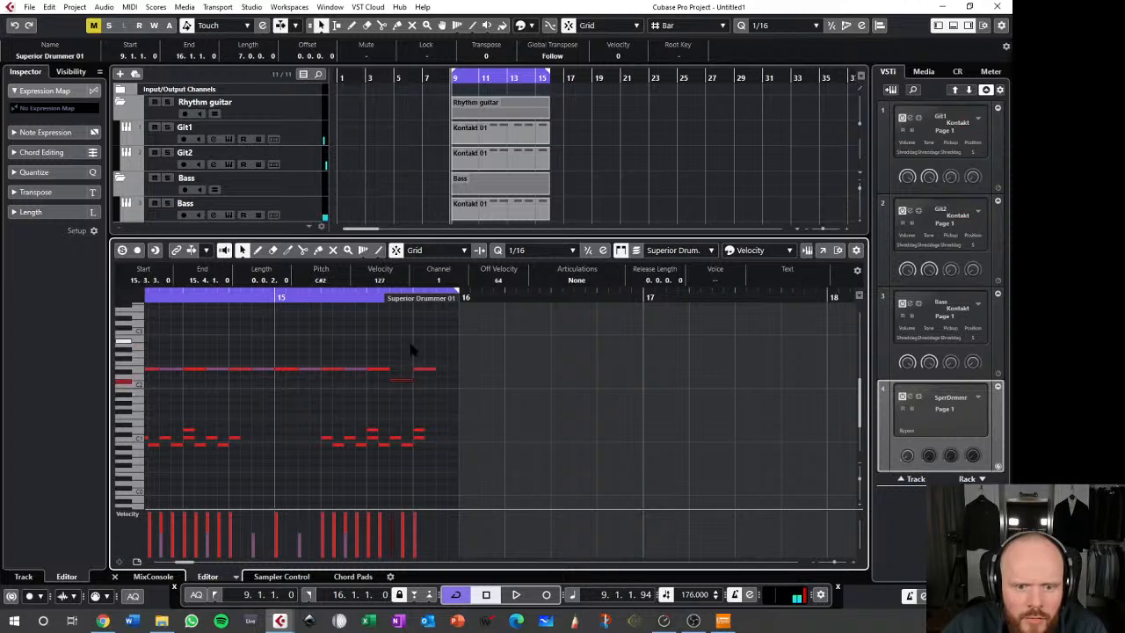
left_click(481, 313)
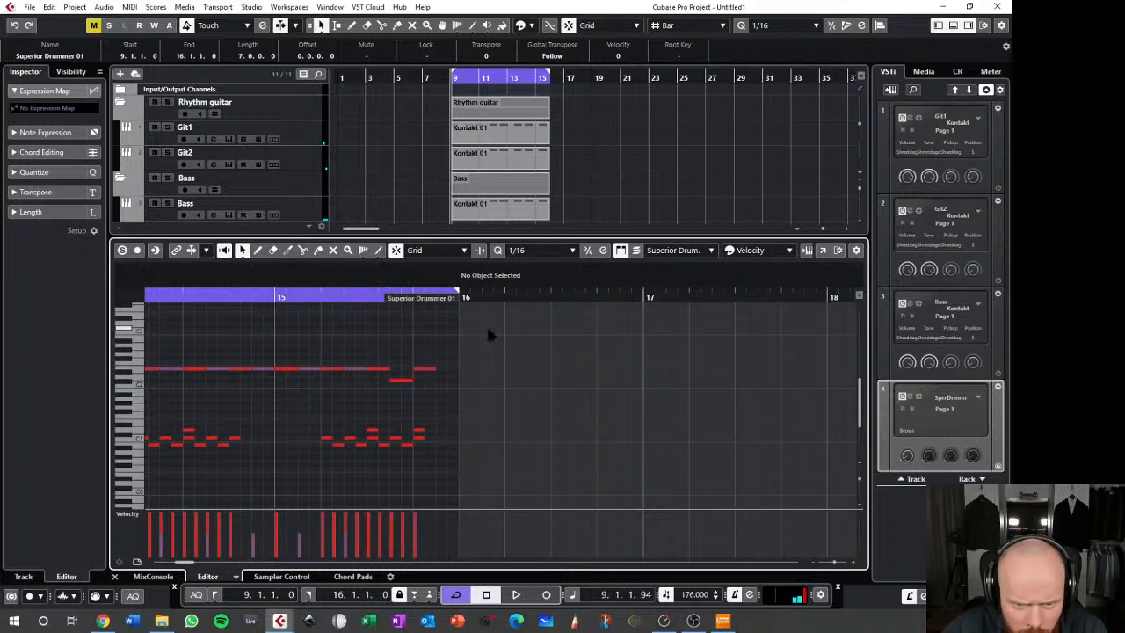
key("ctrl+z")
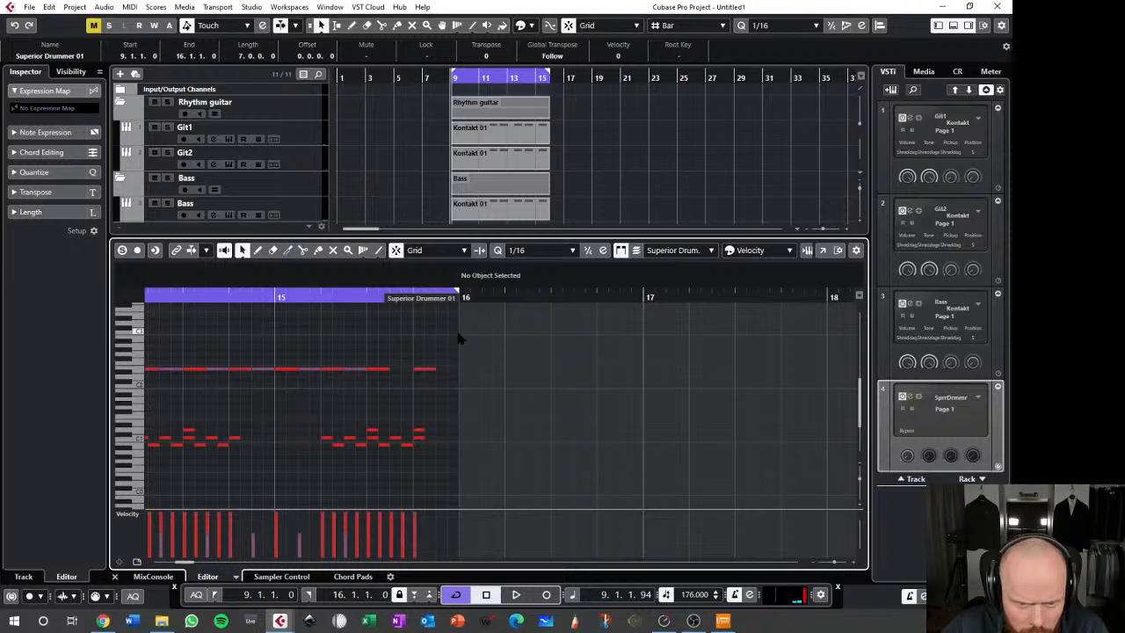
left_click(51, 8)
left_click(53, 9)
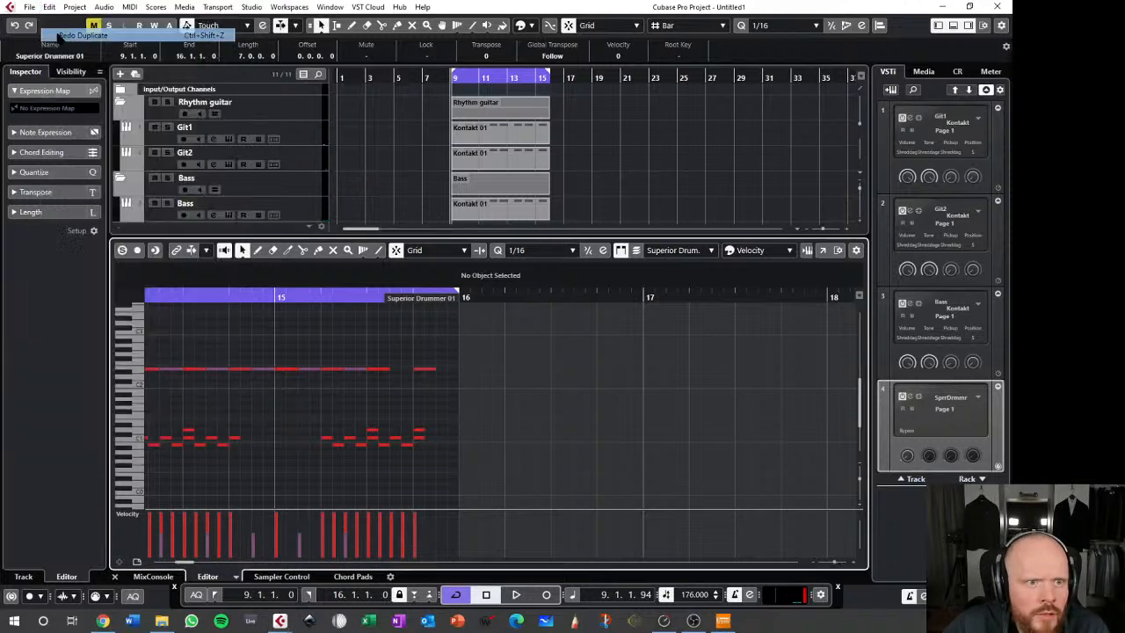
left_click(50, 7)
left_click(55, 19)
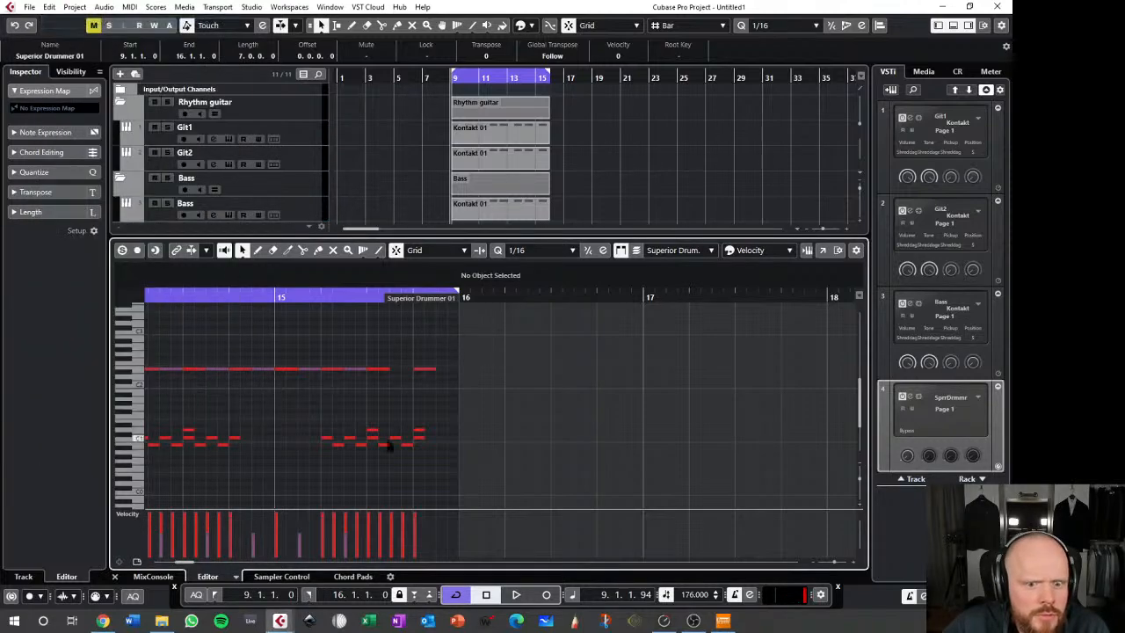
- Add the A2 accent note at 9.1.1 above the opening C#2 note again and play the part
scroll(391, 439, "right", 3)
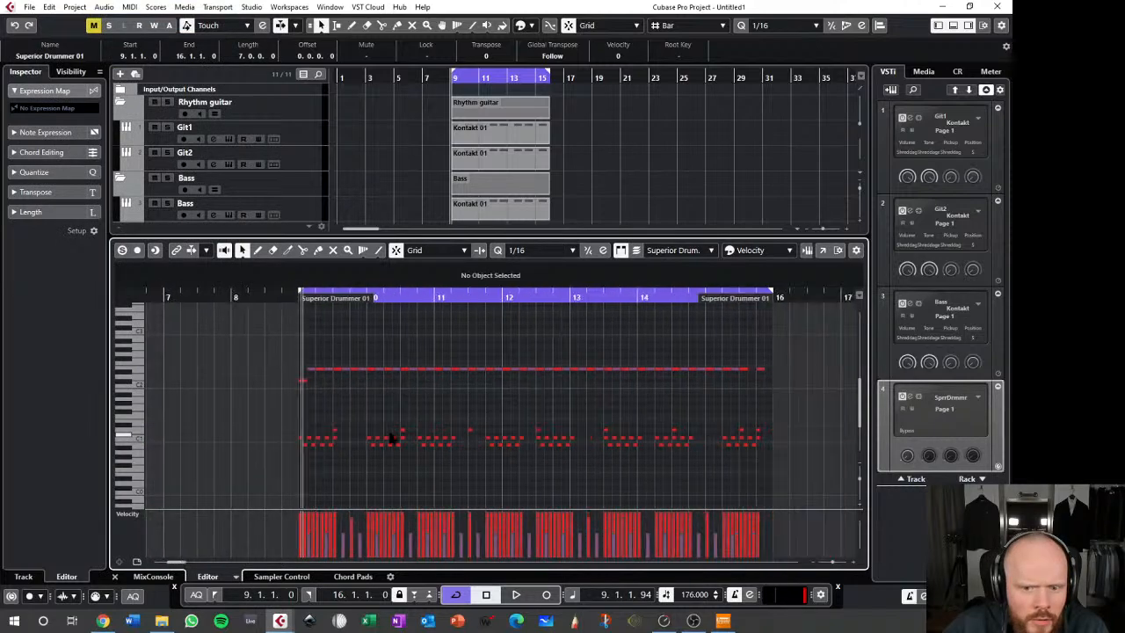
left_click(302, 368)
left_click_drag(303, 363, 304, 346)
key("space")
- Stop playback, transpose the E2 note at 15.3.1 to C#2, and raise the E2 note at 15.4.1 to A2 with velocity 127
scroll(602, 372, "up", 3)
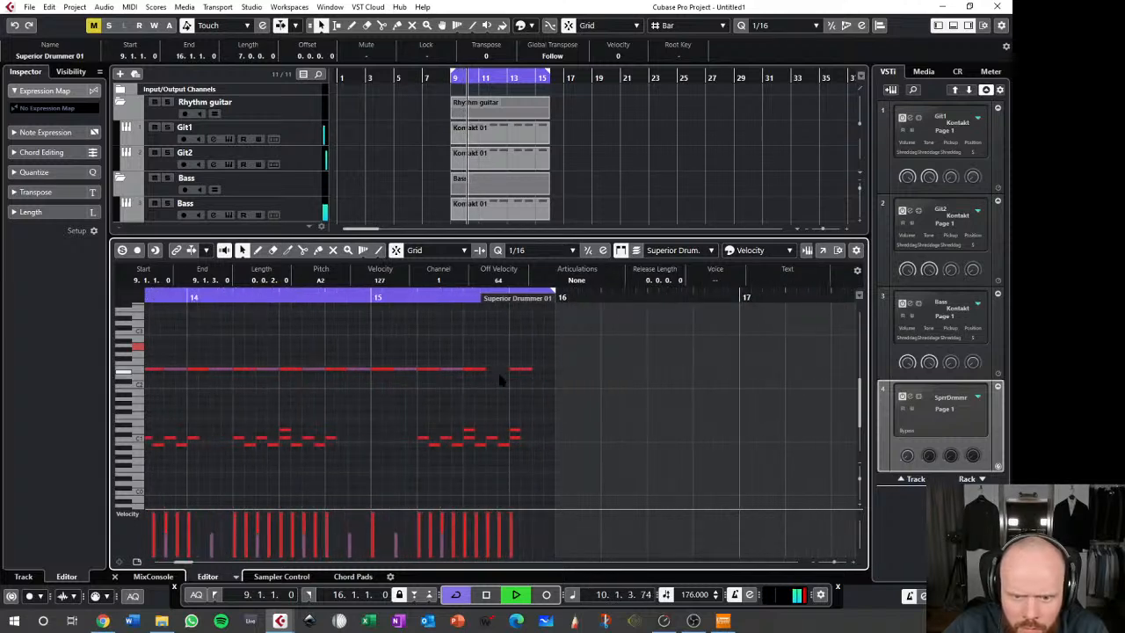
key("space")
left_click(474, 372)
left_click(475, 370)
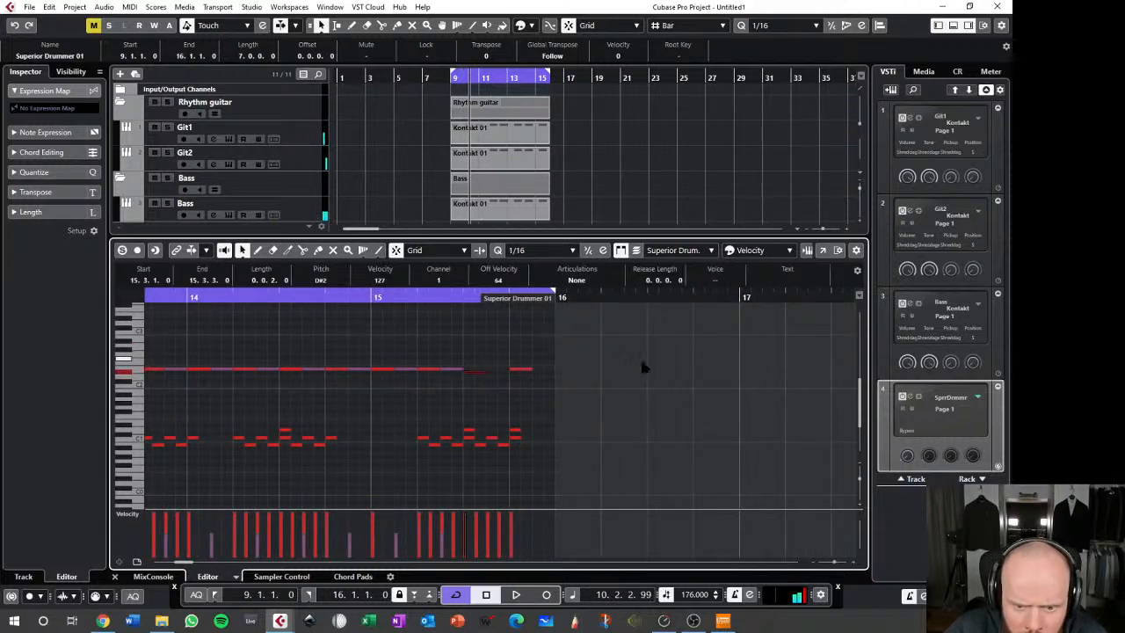
left_click(522, 368)
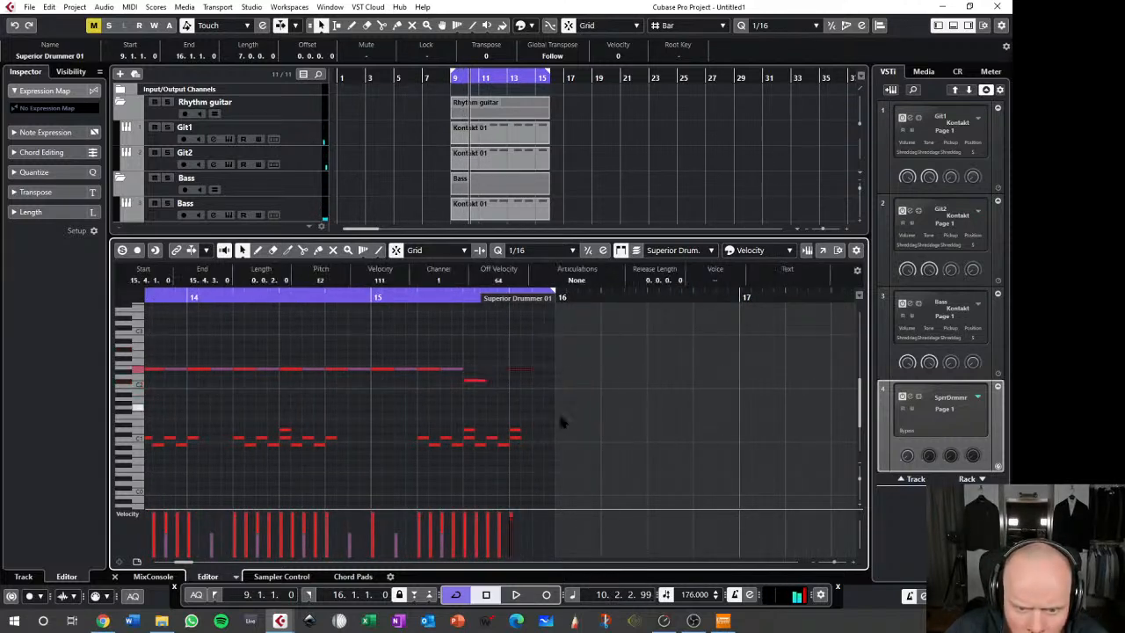
left_click_drag(519, 527, 516, 405)
key("Up")
key("Up")
left_click(557, 327)
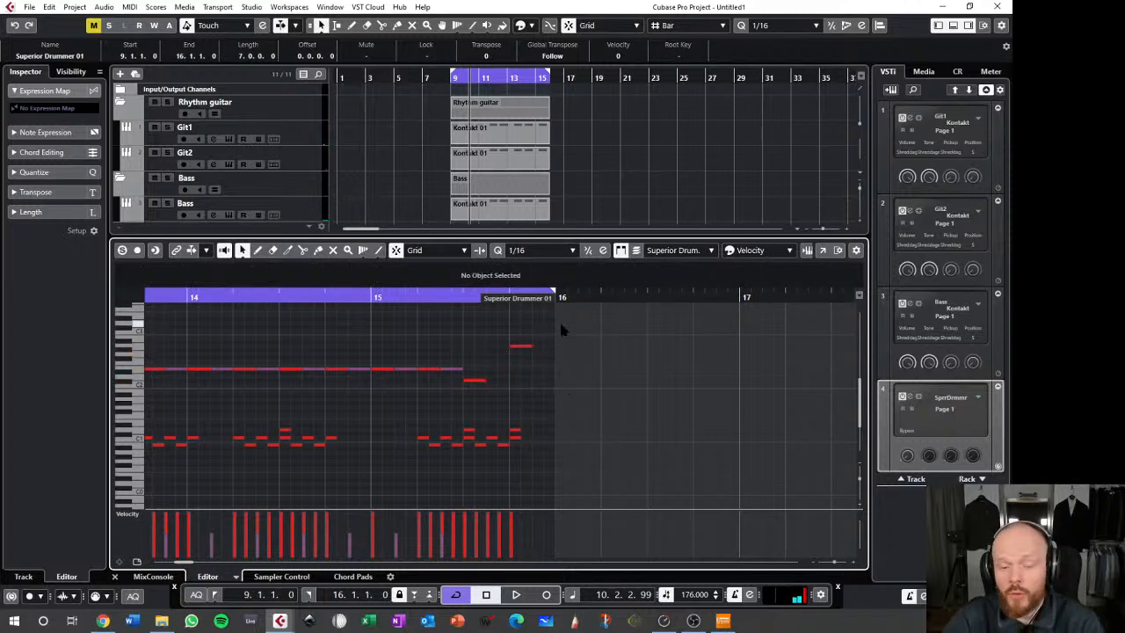
- Lengthen the A2 note at 15.4.1 to end at 16.1.1 and listen briefly to the drum part
left_click_drag(530, 345, 551, 345)
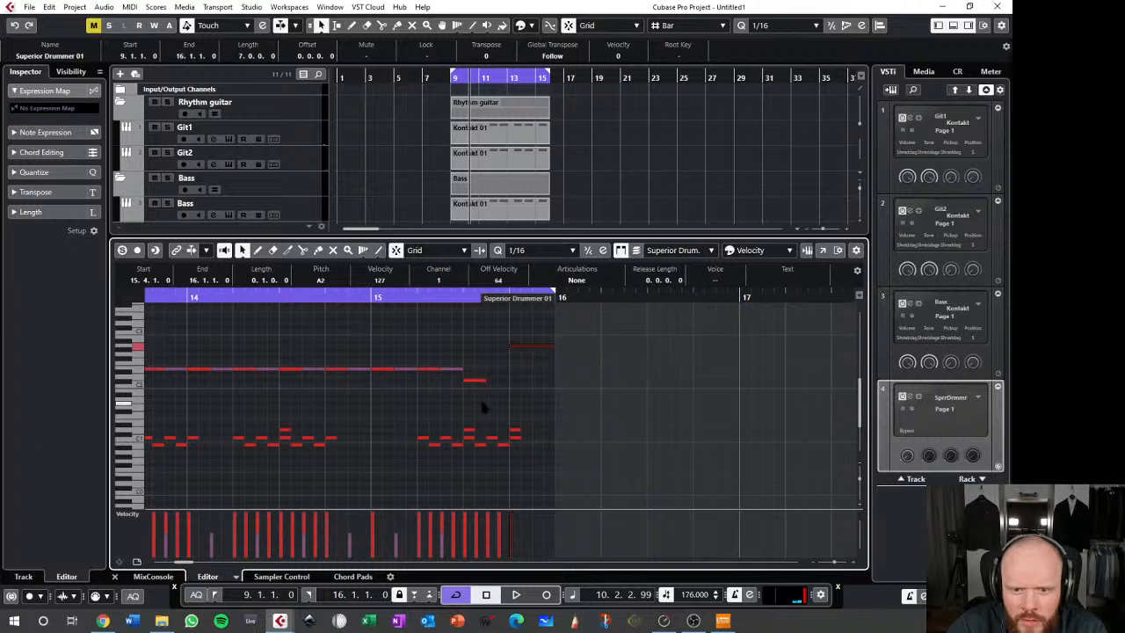
key("g")
key("g")
key("g")
key("g")
key("g")
key("space")
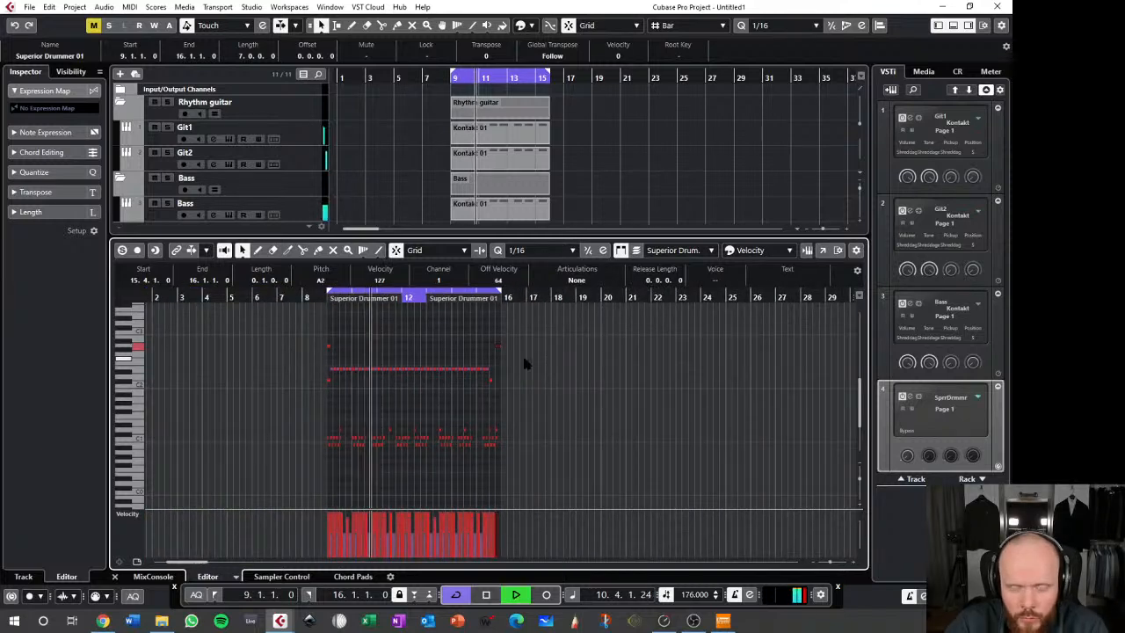
key("space")
- Set the playback position to 8.3.4, open the MixConsole, mute the Rhythm guitar group, lower the Bass group fully and start playback
left_click(282, 292)
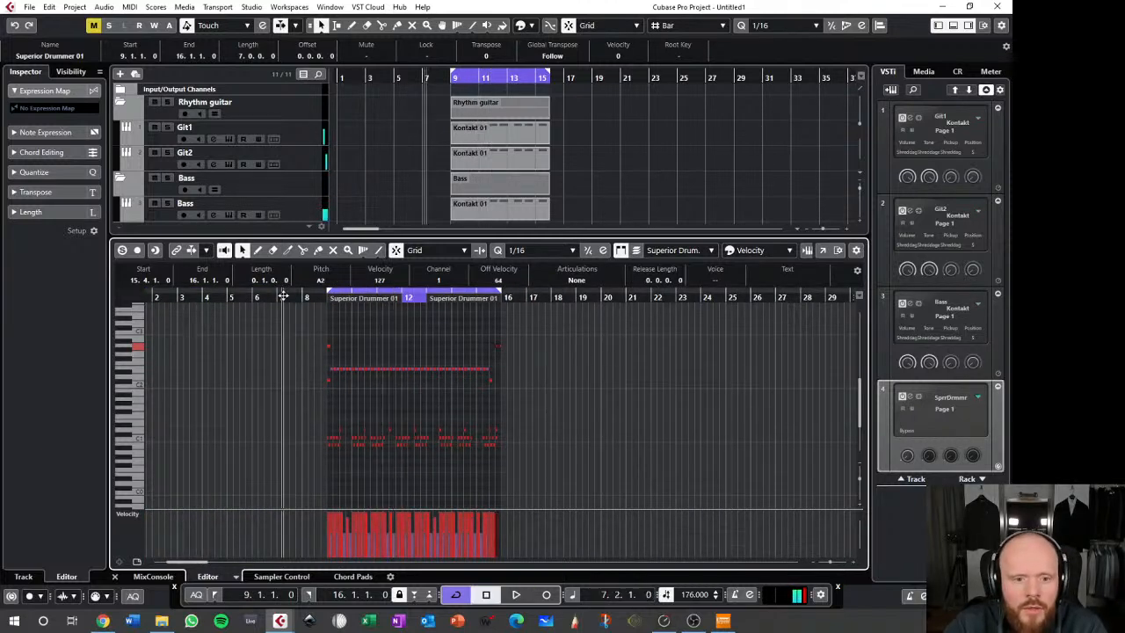
left_click(319, 292)
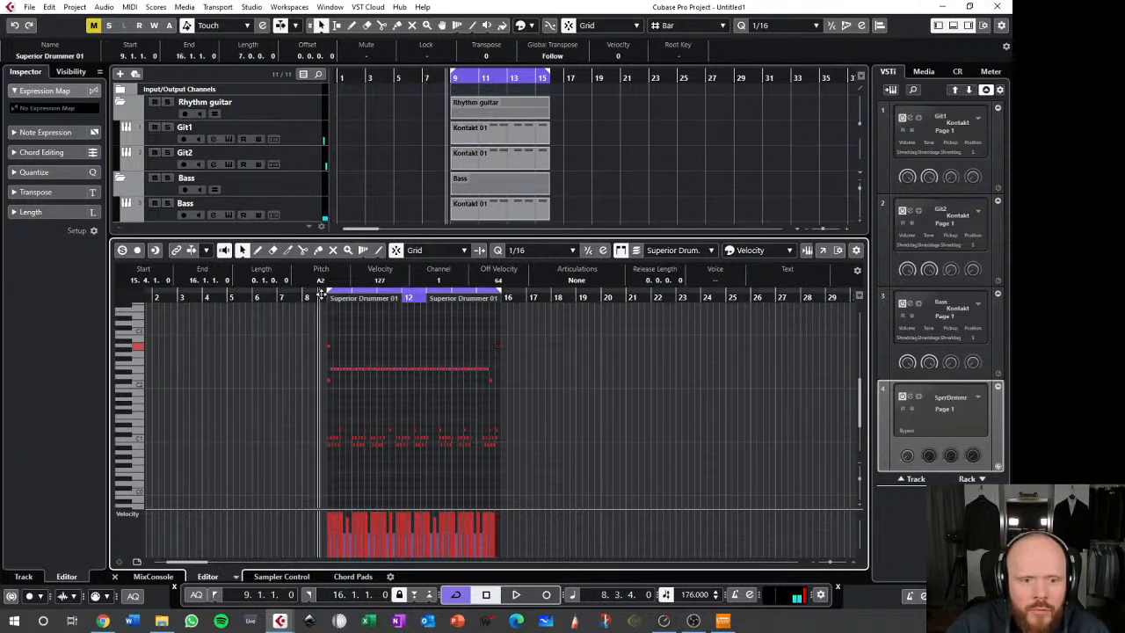
key("F3")
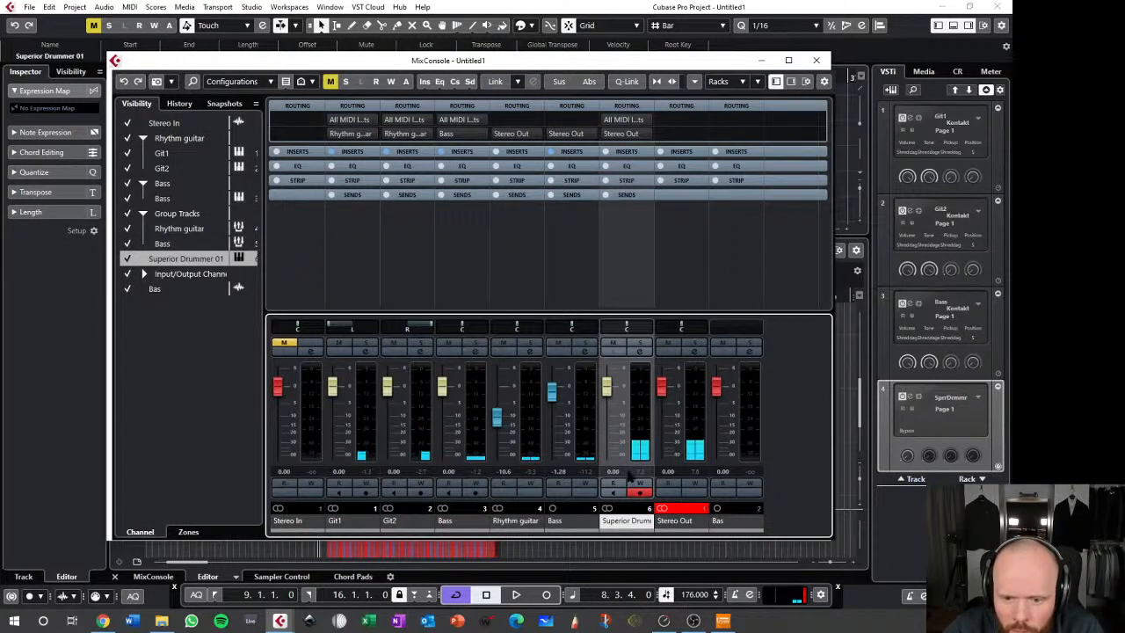
left_click(502, 342)
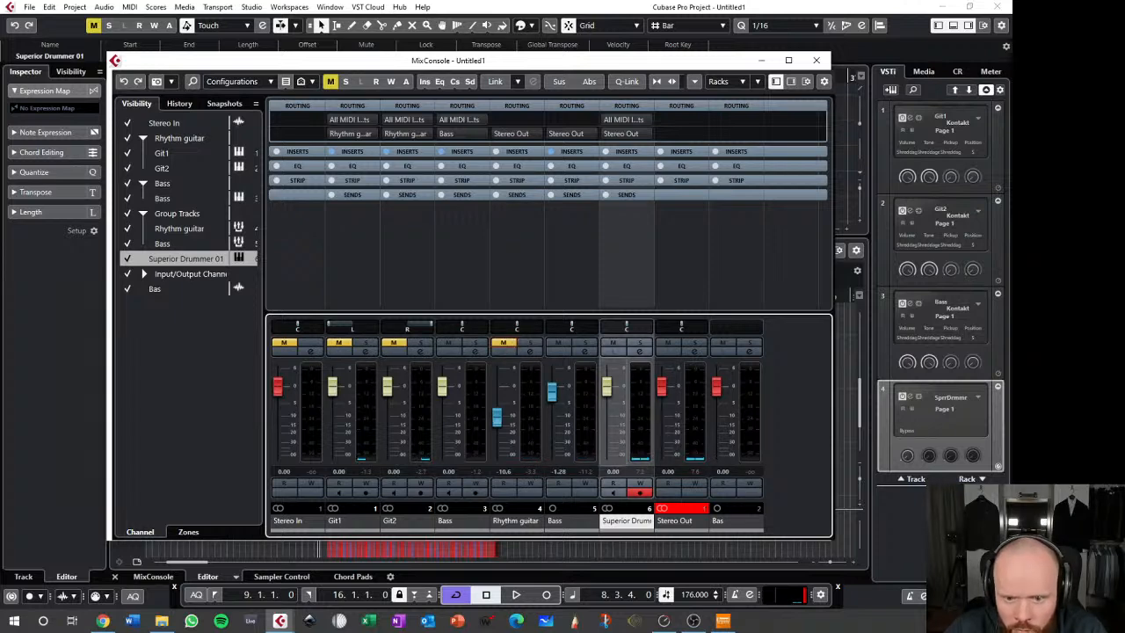
left_click_drag(552, 392, 551, 455)
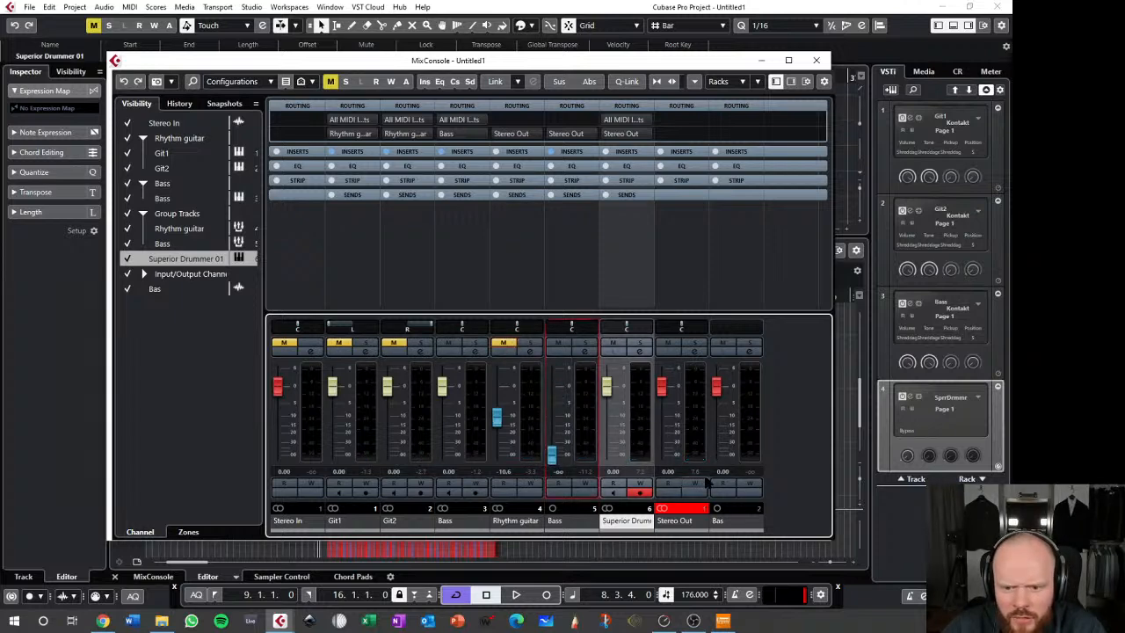
key("space")
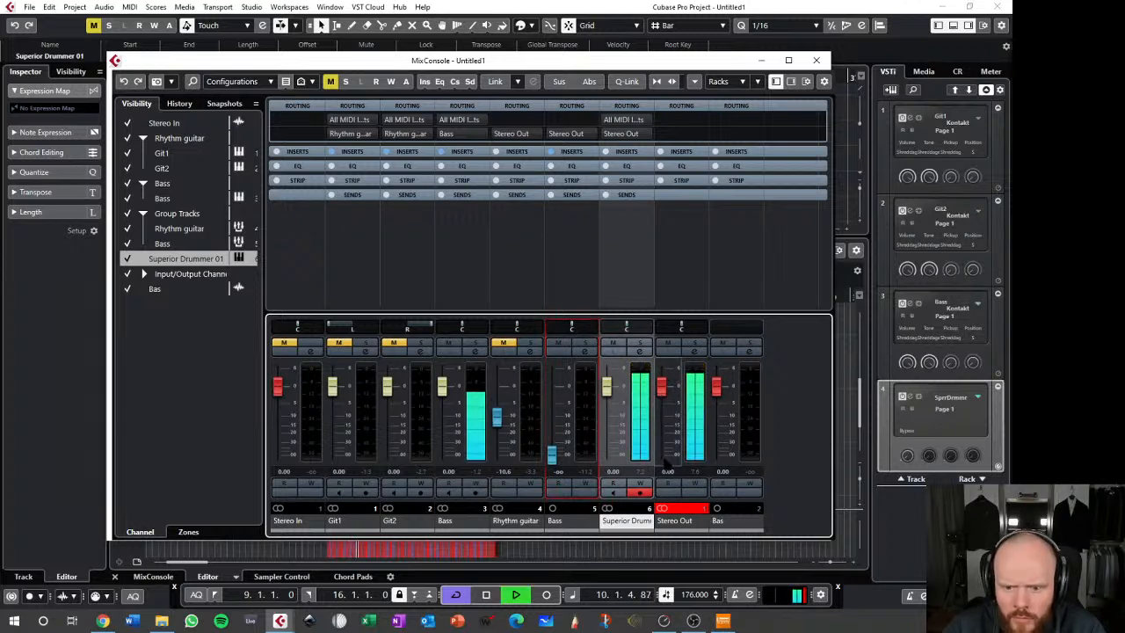
- Lower the Superior Drummer channel to -6.92 dB and reset the Stereo Out peak and clip indicators
left_click_drag(606, 387, 606, 404)
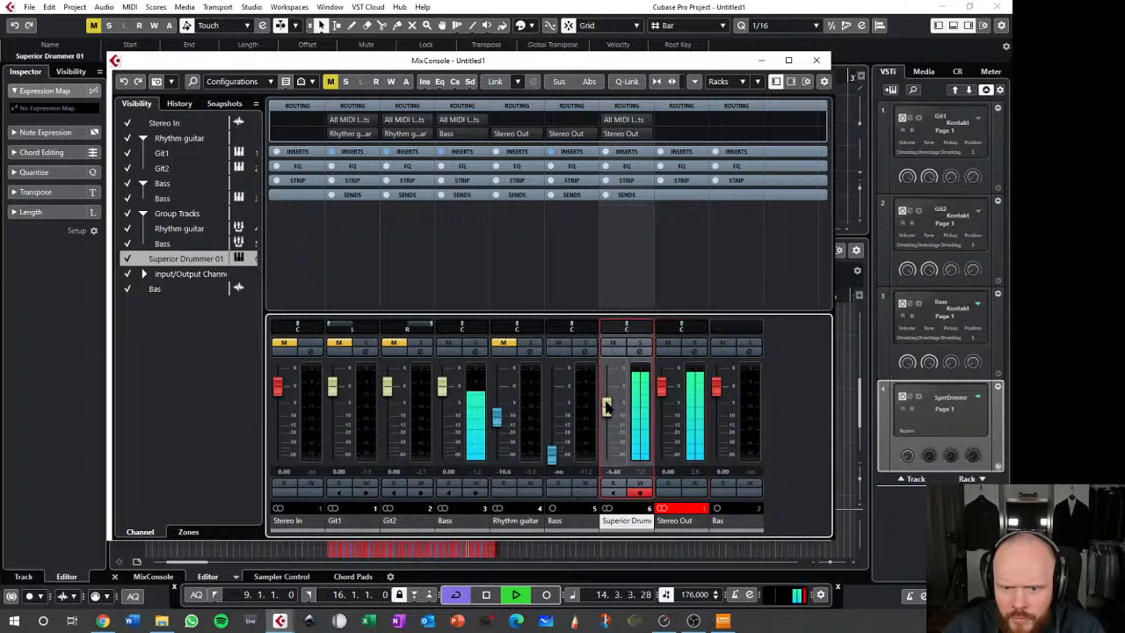
left_click(702, 475)
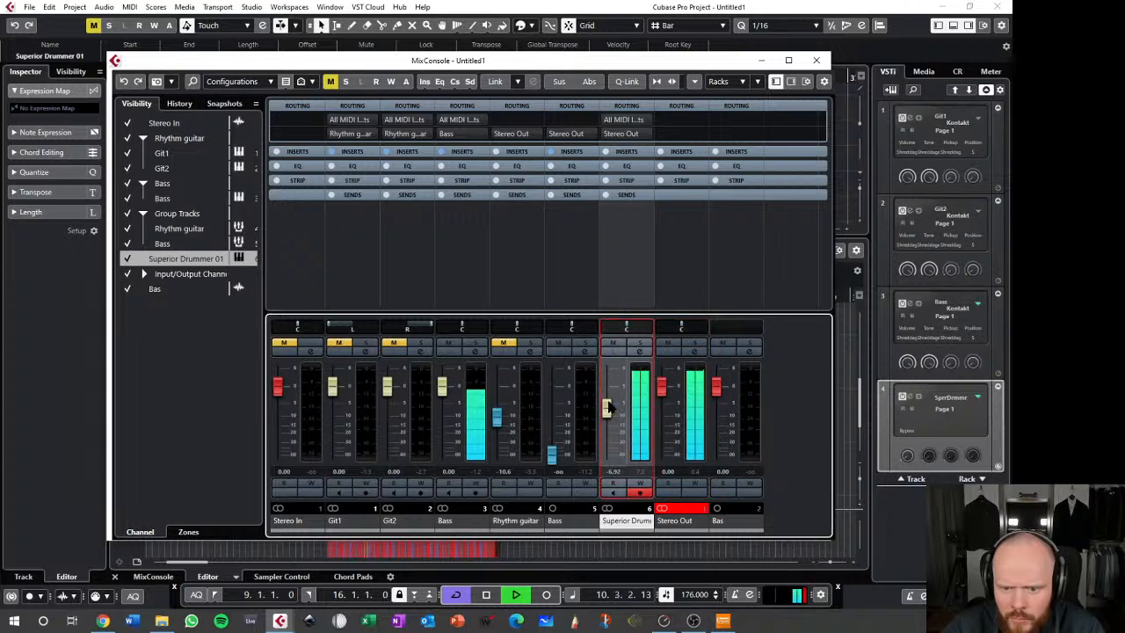
left_click(704, 508)
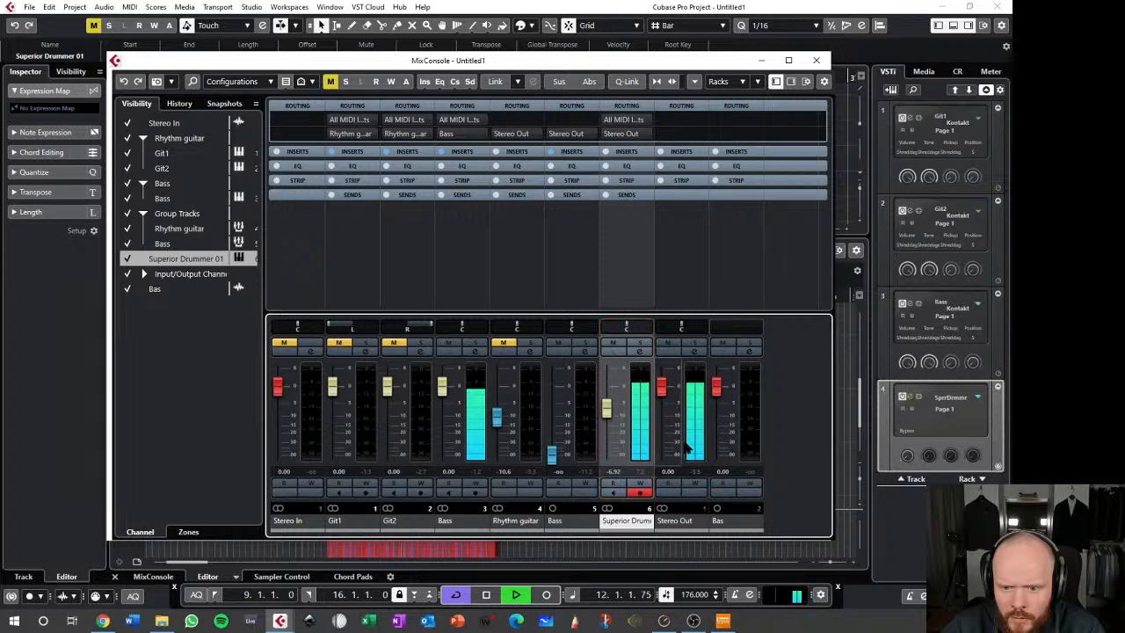
- Bring the Bass group up to -6.26 dB, unmute the Rhythm guitar group and lower it to -14.3 dB
left_click_drag(554, 461, 560, 417)
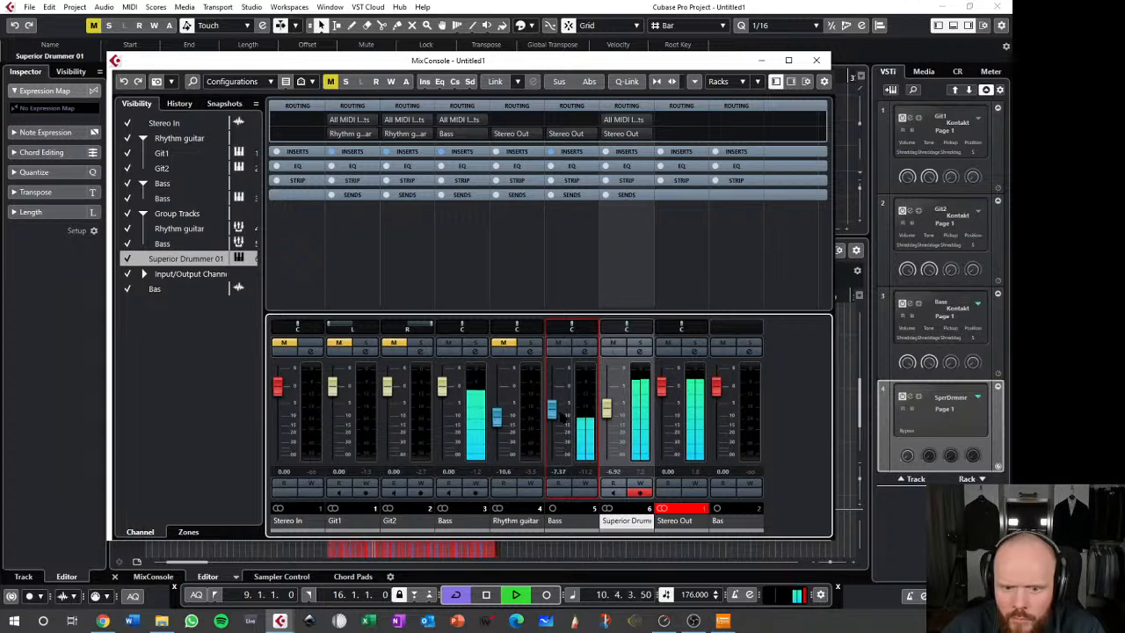
left_click_drag(556, 419, 556, 415)
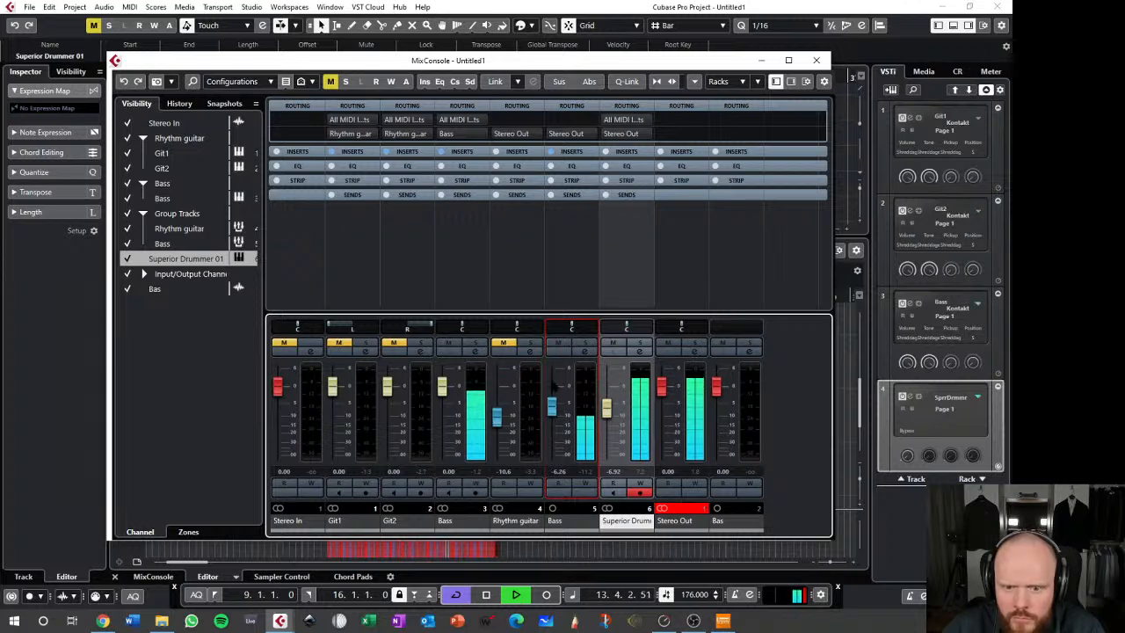
mouse_move(496, 416)
left_mouse_down()
mouse_move(498, 449)
mouse_move(508, 430)
left_mouse_up()
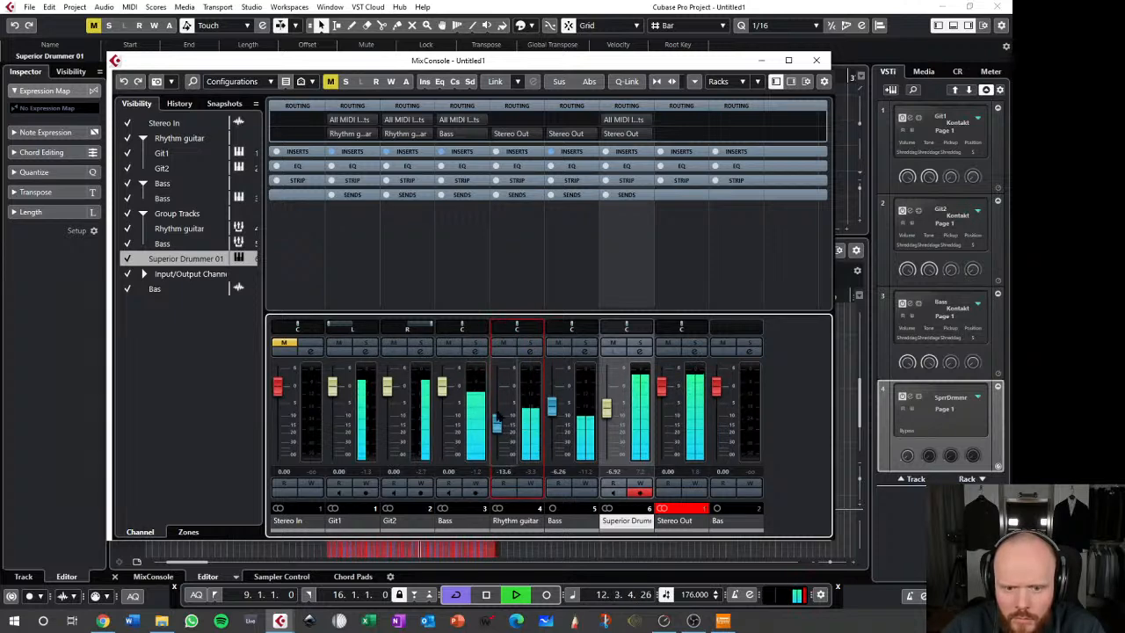
- Open the Rhythm guitar group's channel settings, look through the insert effects list and stop playback
left_click(530, 350)
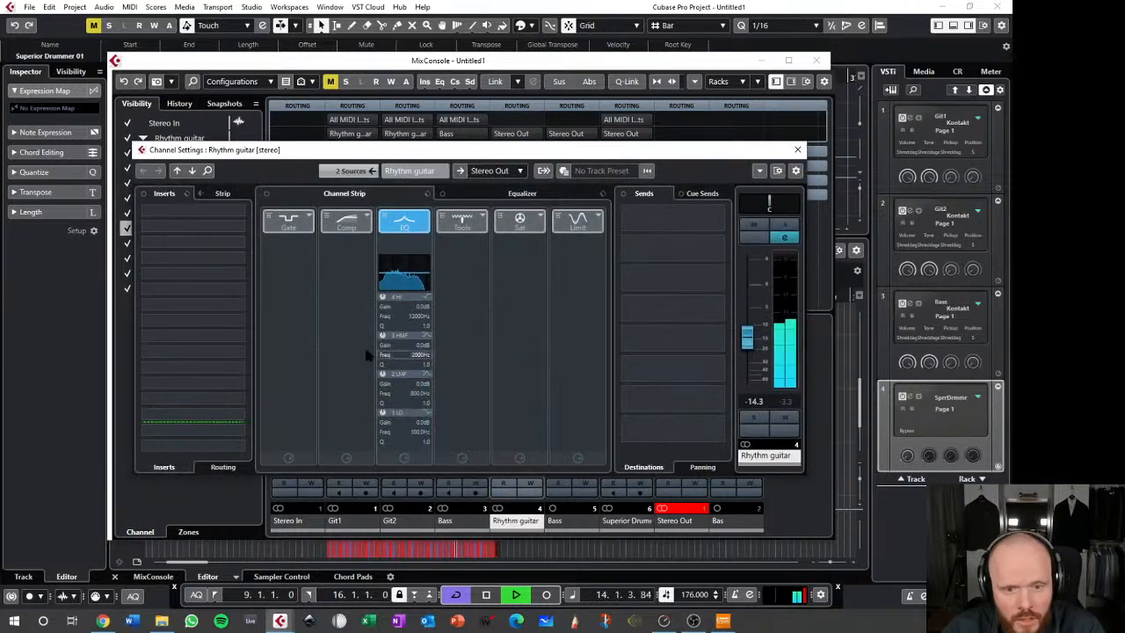
left_click(209, 266)
scroll(229, 387, "down", 6)
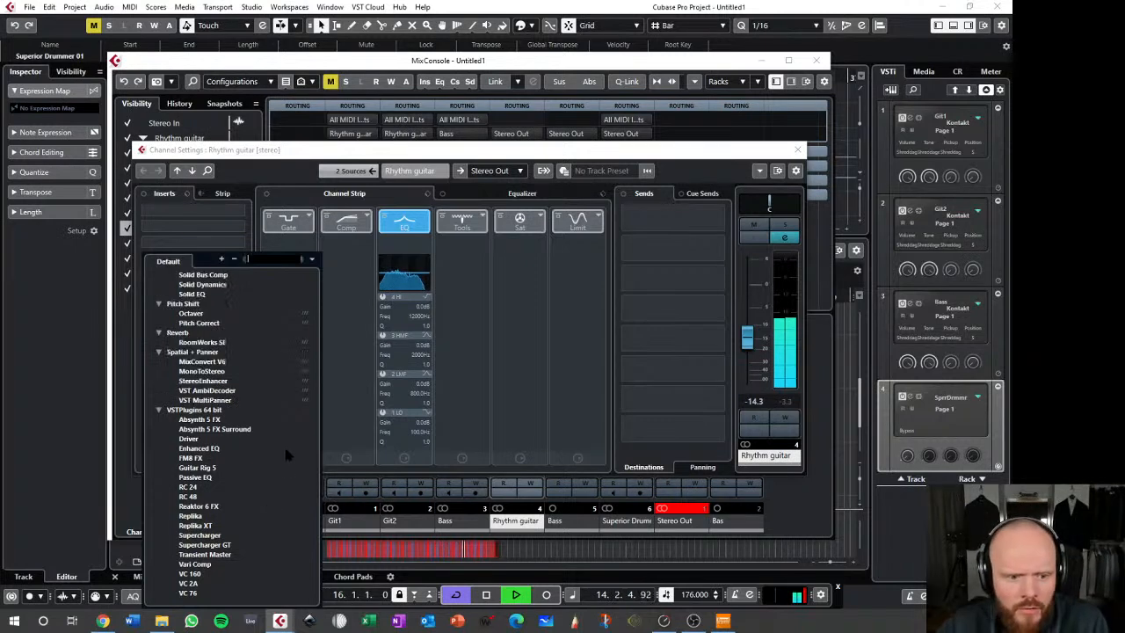
left_click(449, 60)
key("space")
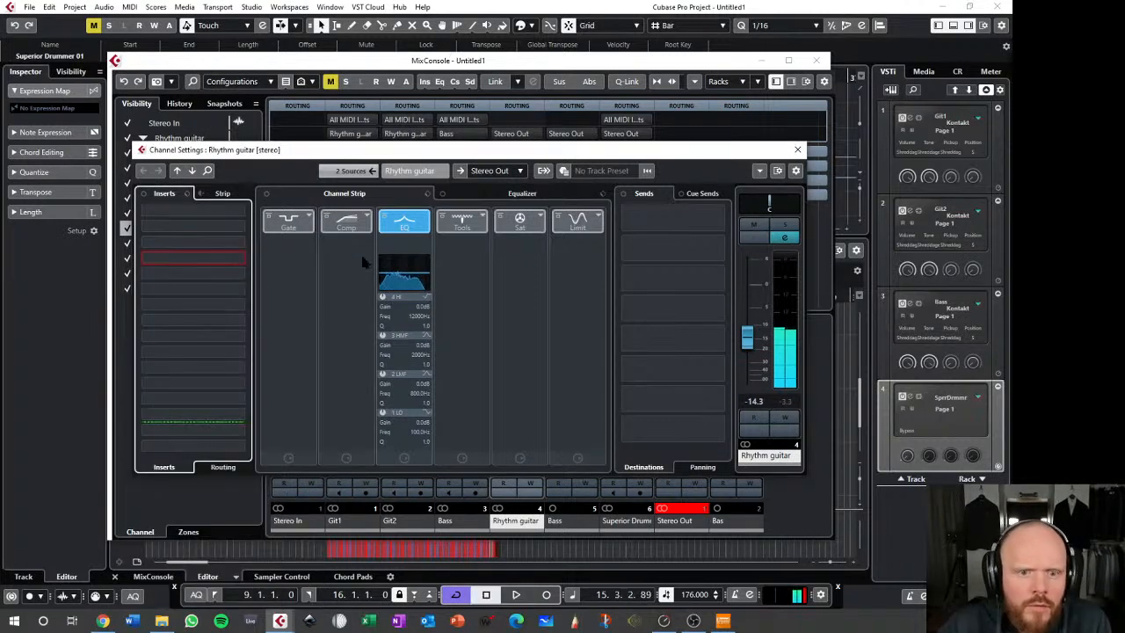
- Browse the EQ and VSTPlugins 64 bit categories among the insert effects for the Rhythm guitar group without loading one
left_click(193, 273)
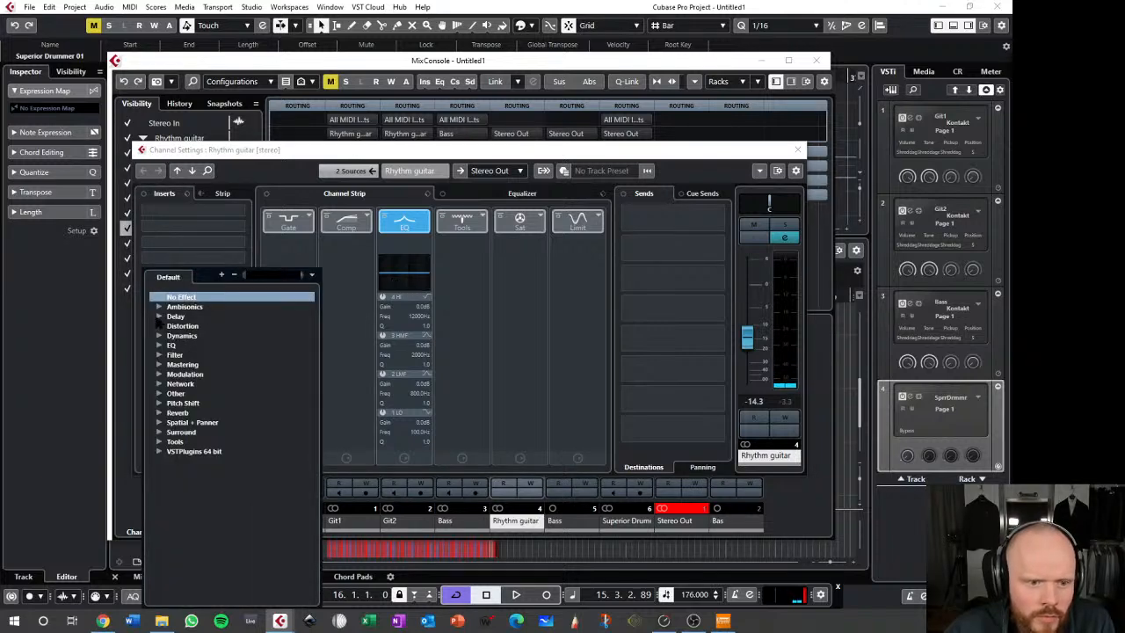
left_click(170, 345)
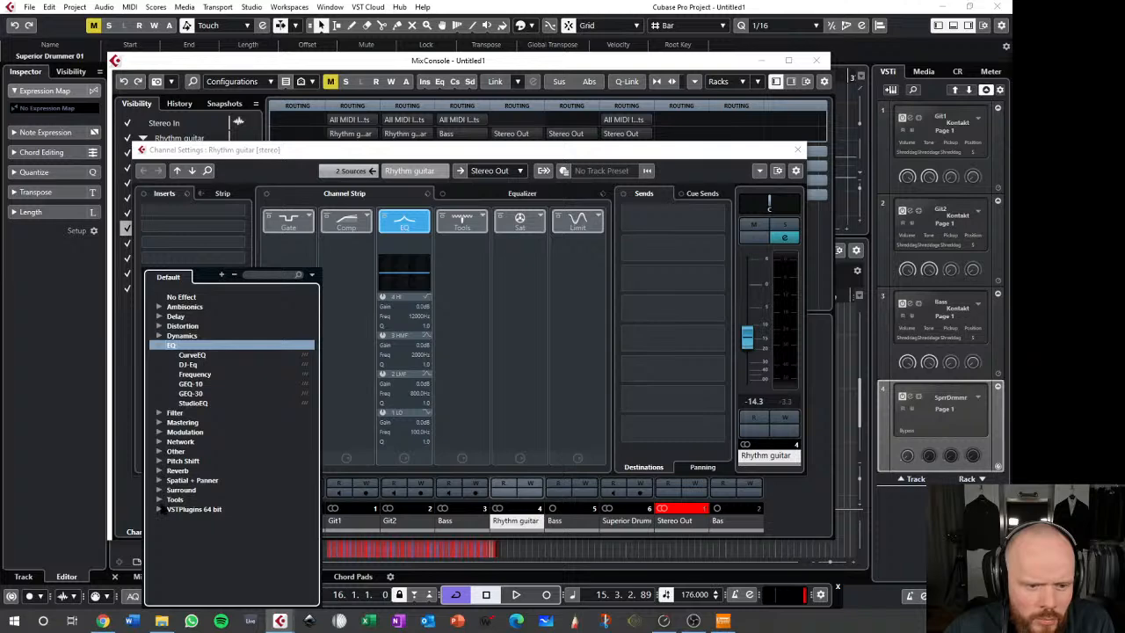
left_click(158, 510)
left_click(158, 511)
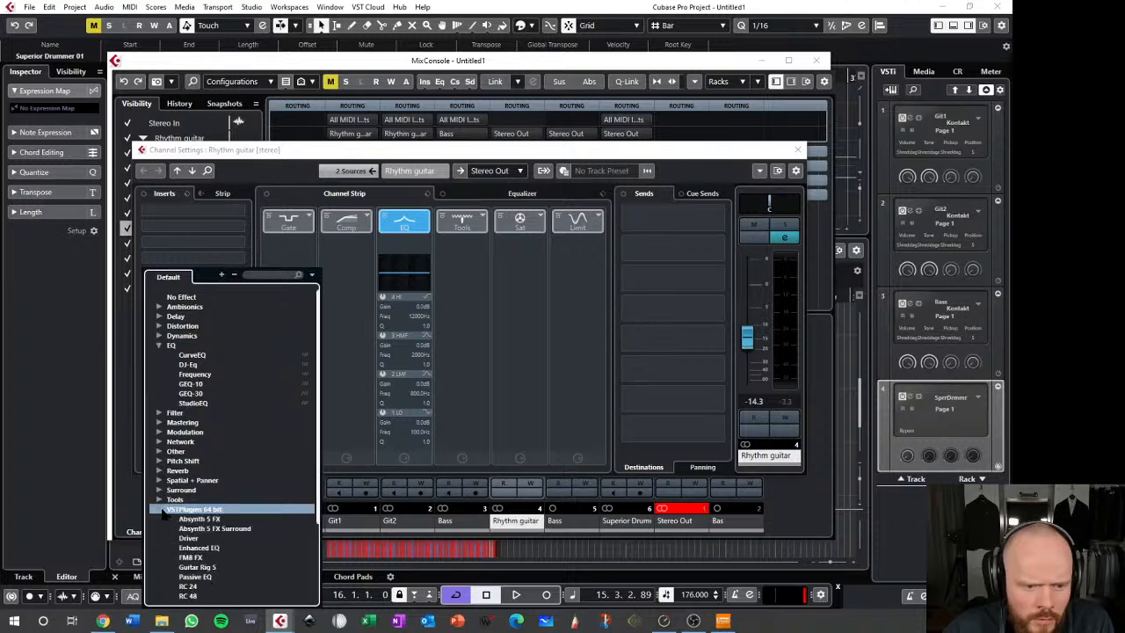
scroll(243, 488, "down", 3)
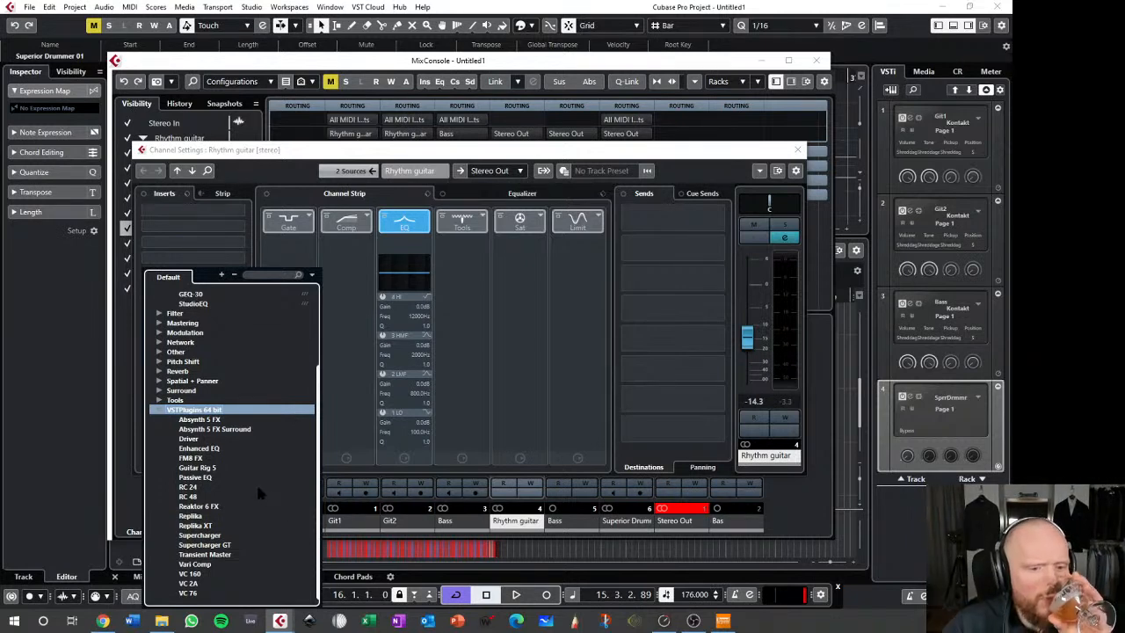
scroll(181, 407, "up", 3)
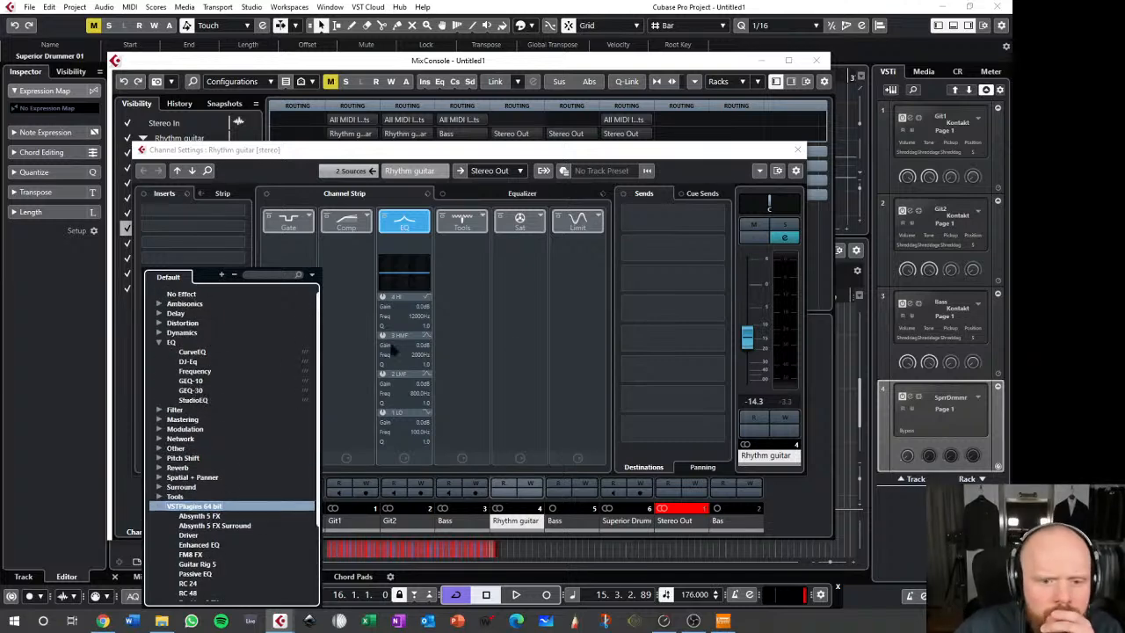
left_click(456, 343)
- During playback, shape the Rhythm guitar EQ: low -9.9 dB at 30.3 Hz, low-mid +3.3 dB at 124 Hz, high-mid -8.3 dB at 716.6 Hz, high +9.1 dB
left_click(411, 229)
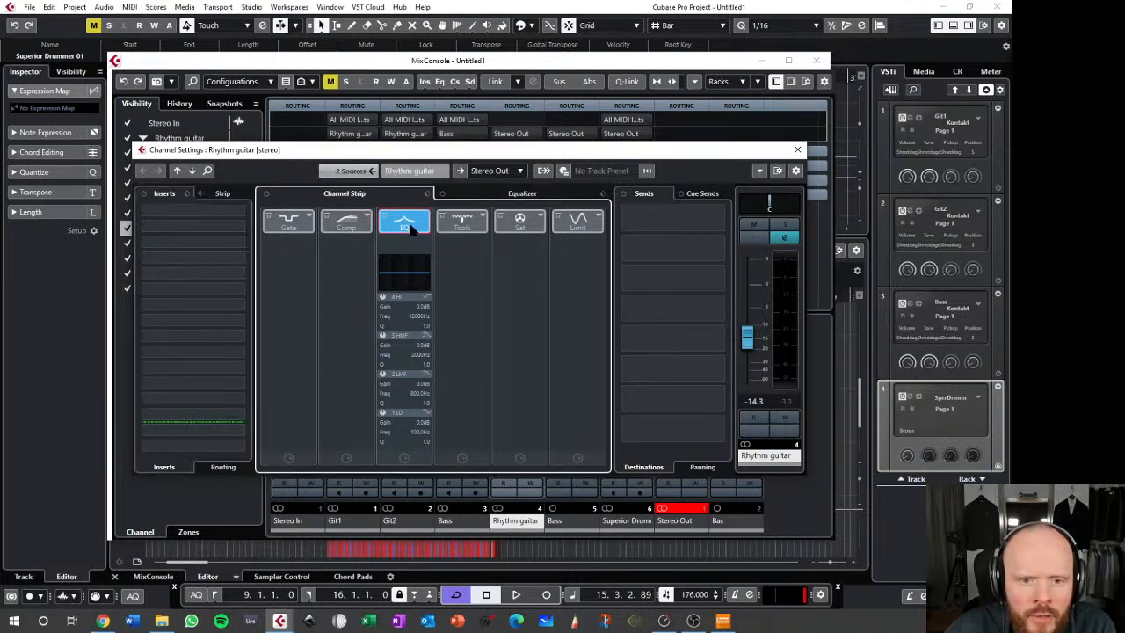
key("space")
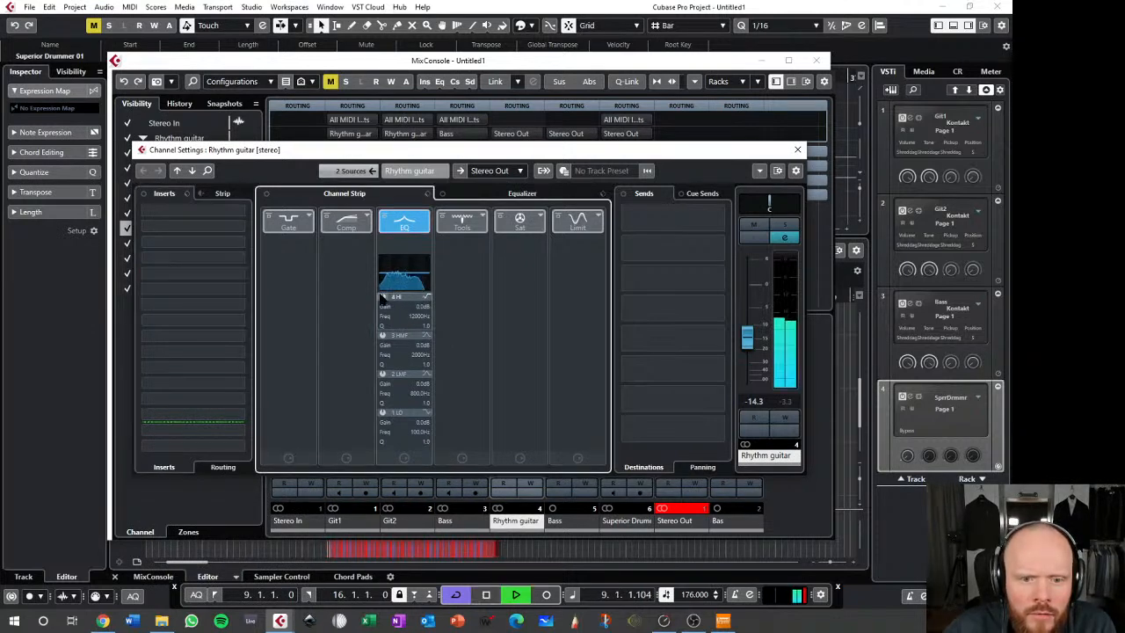
mouse_move(412, 273)
left_mouse_down()
mouse_move(408, 288)
mouse_move(385, 287)
mouse_move(420, 262)
mouse_move(396, 275)
left_mouse_up()
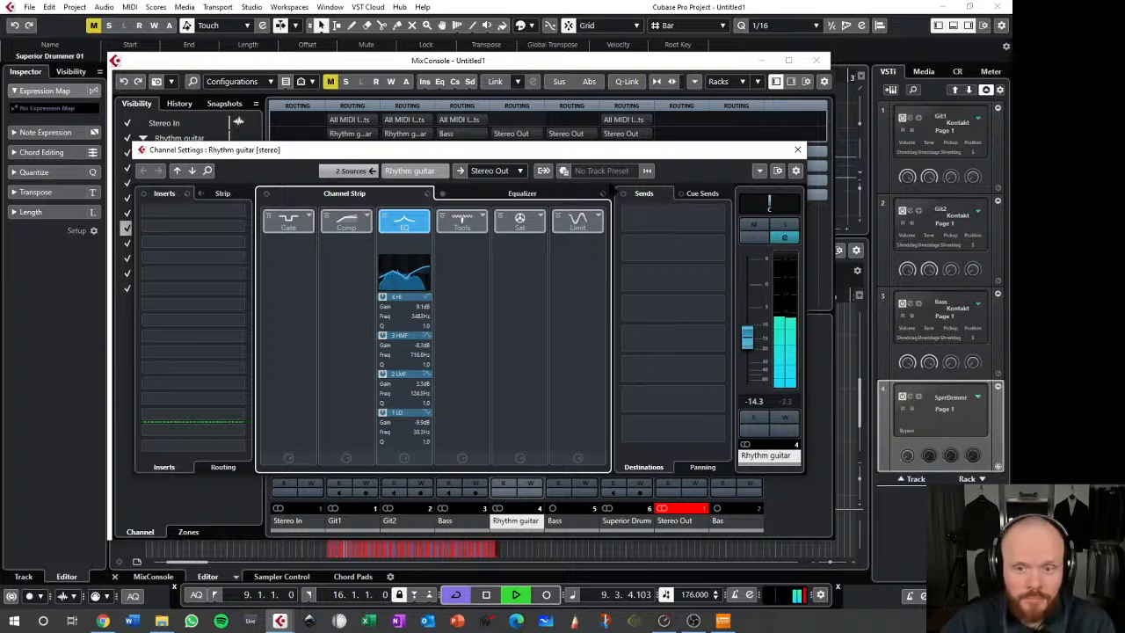
- Dismiss the insert effects list, close the Rhythm guitar channel settings and resume playback
left_click(195, 271)
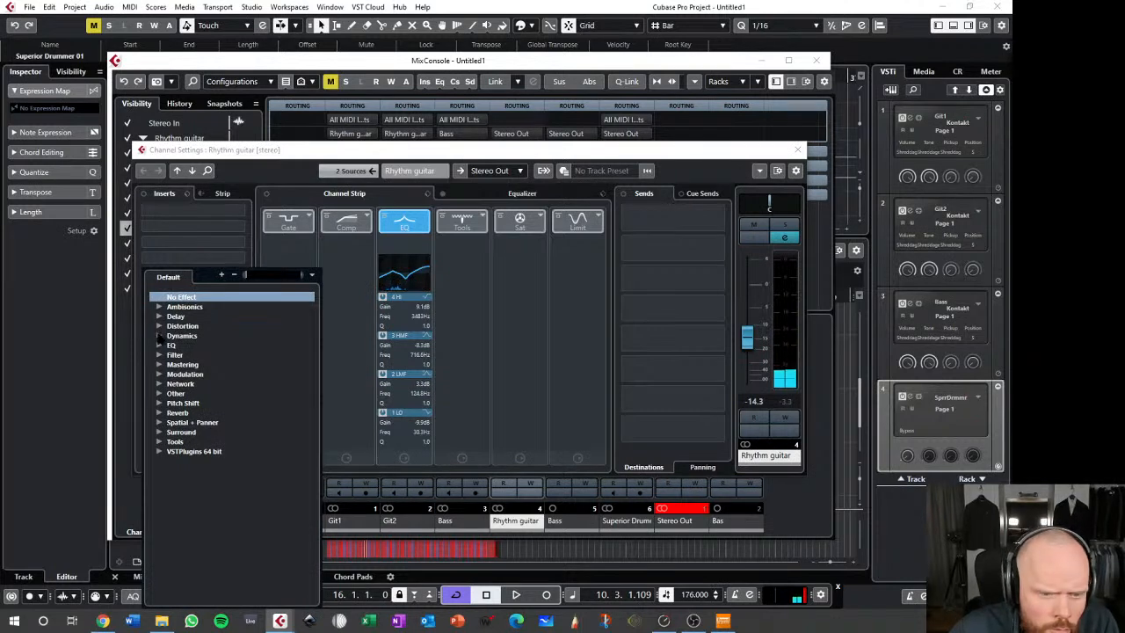
left_click(797, 151)
left_click(797, 151)
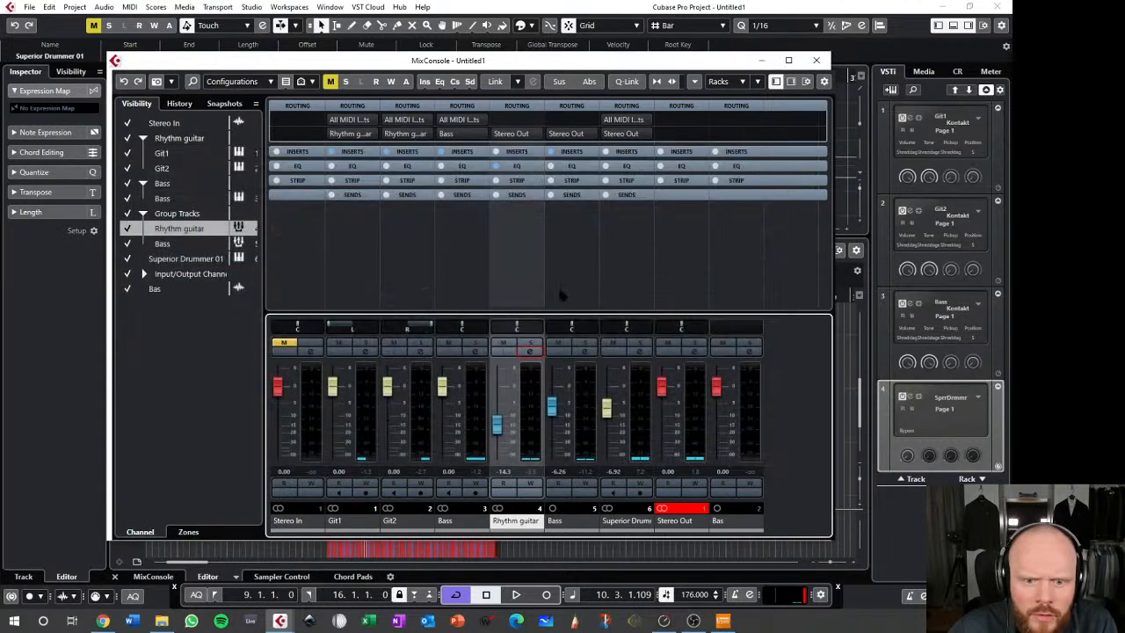
key("space")
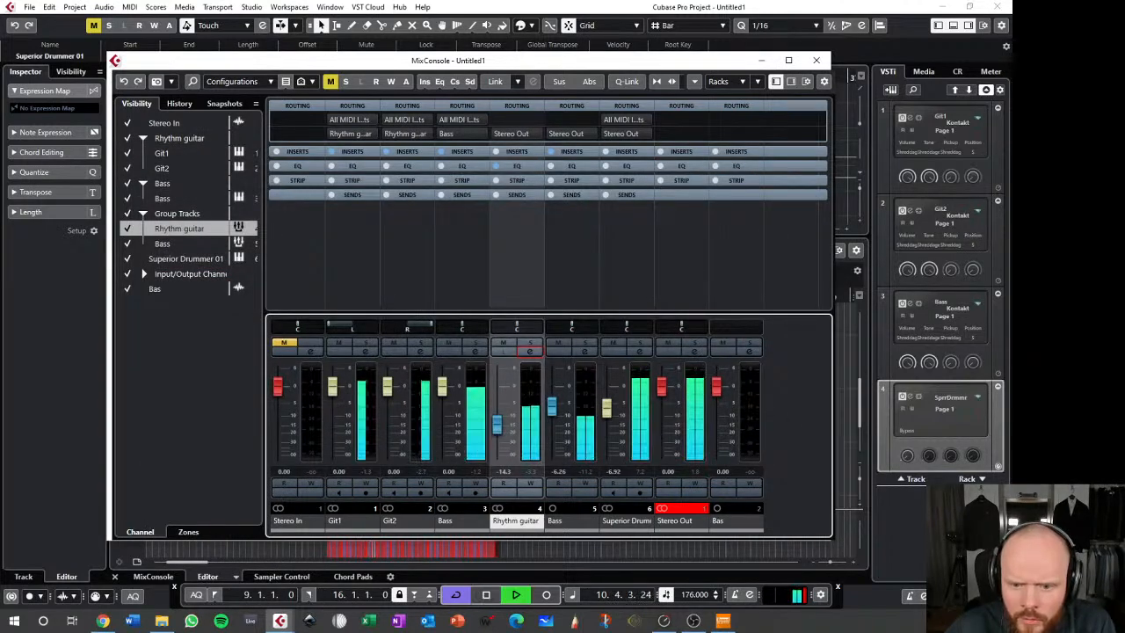
- Open the Stereo Out channel settings and insert a Brickwall Limiter from the Dynamics effects in the third slot
left_click(693, 350)
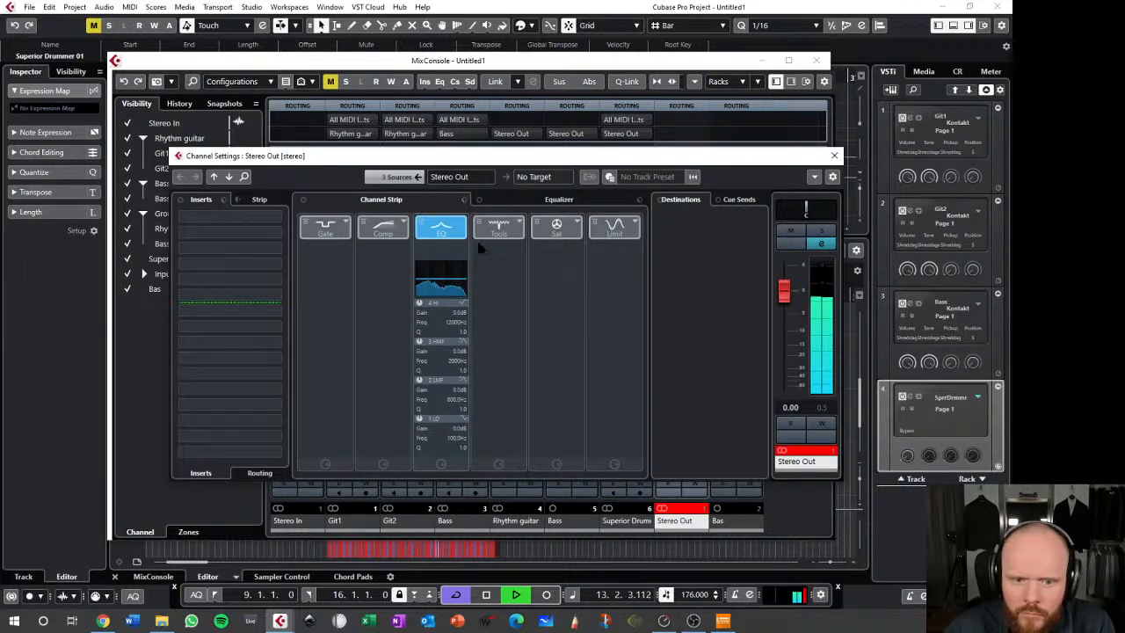
left_click(226, 264)
left_click(218, 310)
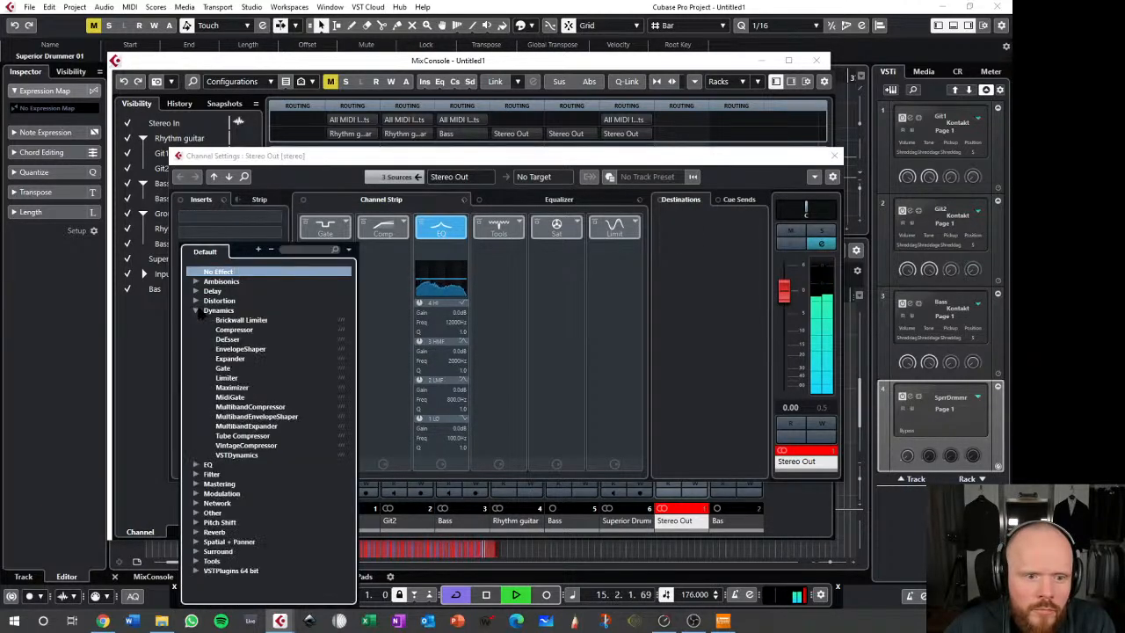
left_click(262, 321)
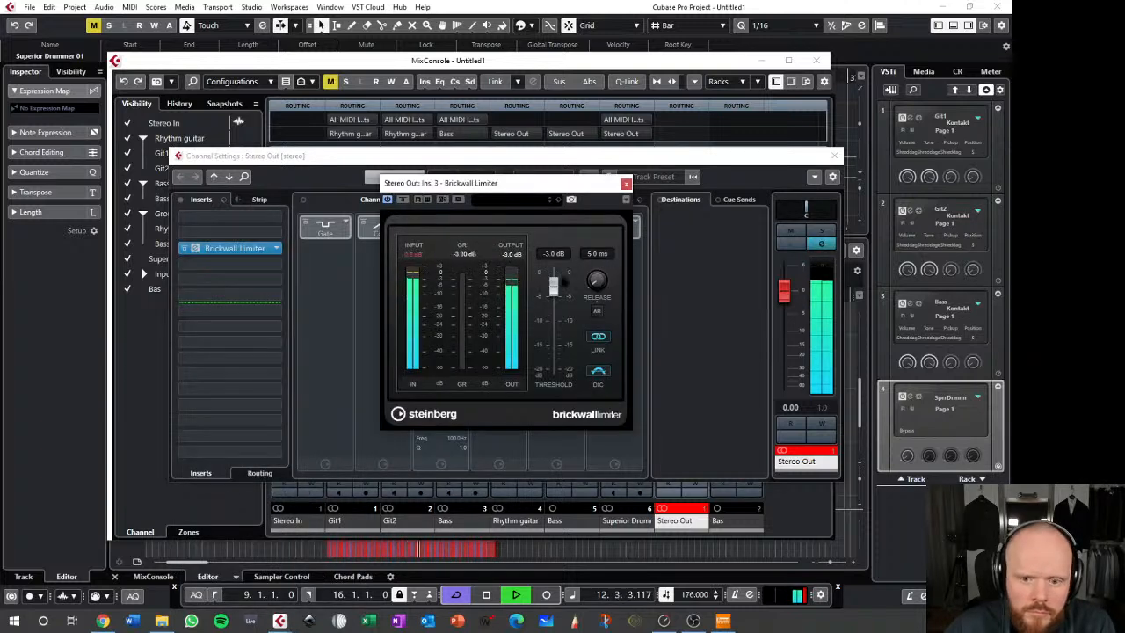
- Test the Brickwall Limiter's threshold and leave it at -3.0 dB, close the limiter and Stereo Out settings, and stop playback
left_click(506, 201)
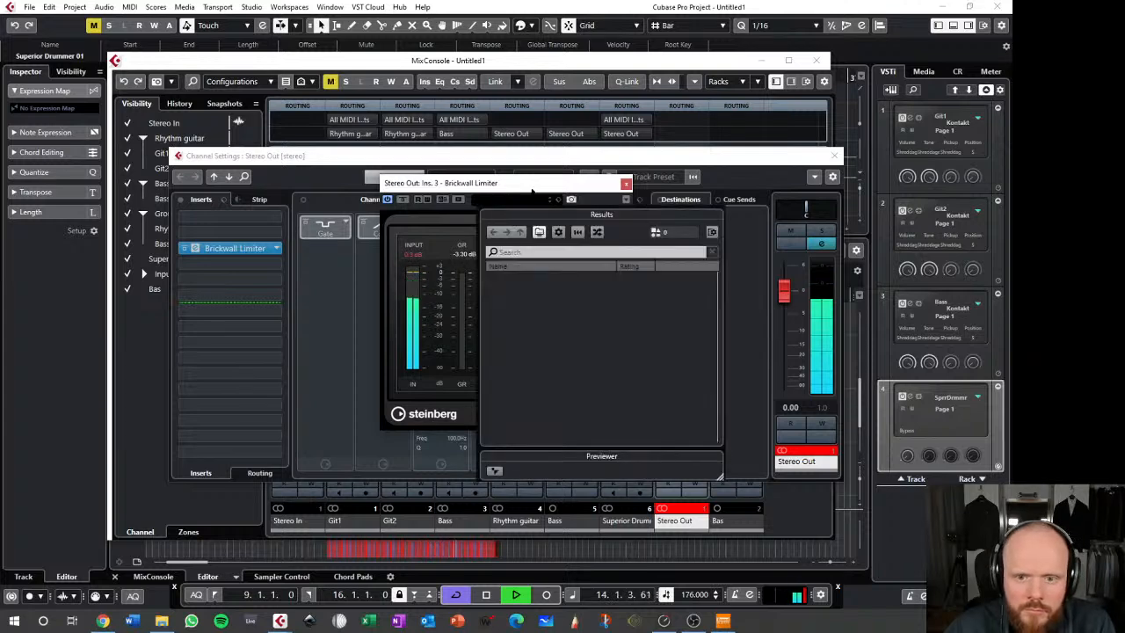
left_click(530, 191)
mouse_move(552, 282)
left_mouse_down()
mouse_move(553, 364)
mouse_move(561, 283)
left_mouse_up()
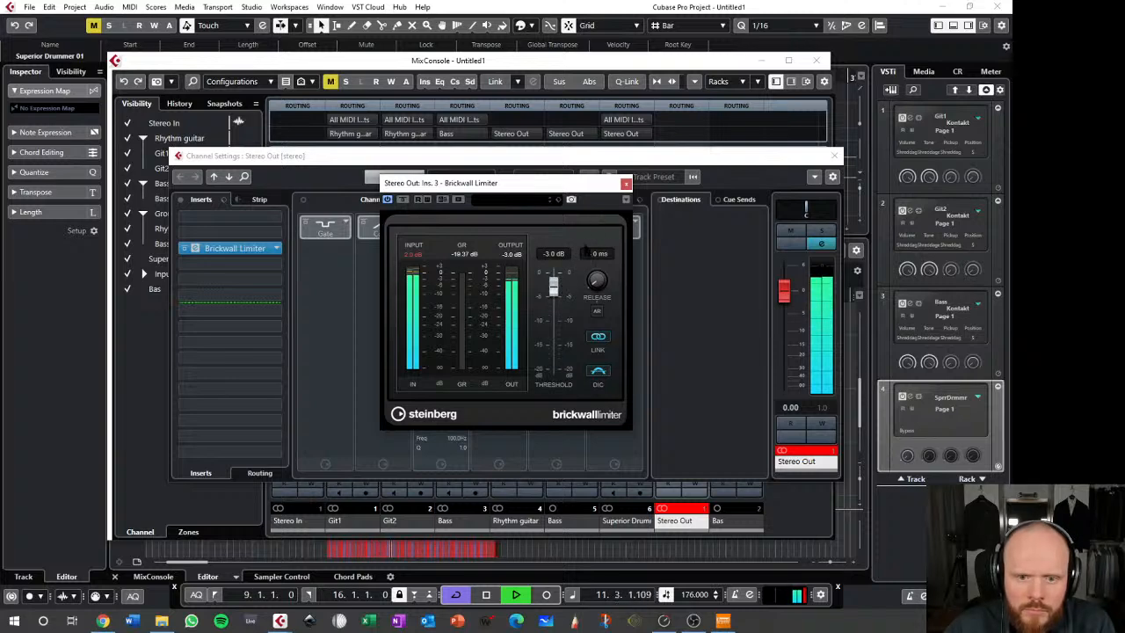
left_click(624, 183)
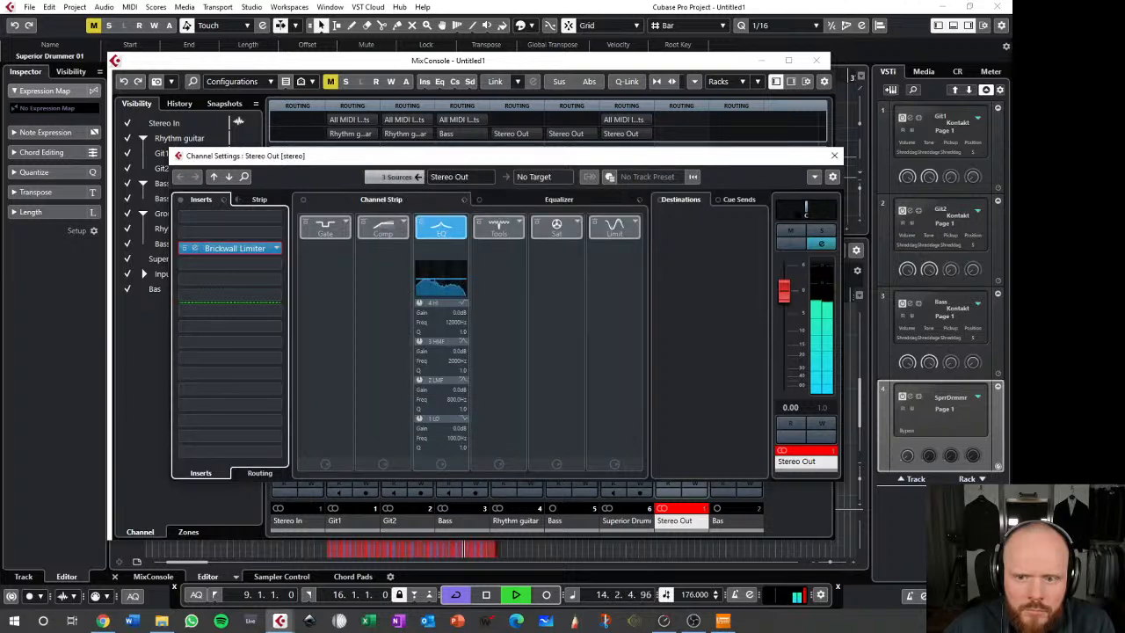
left_click(834, 156)
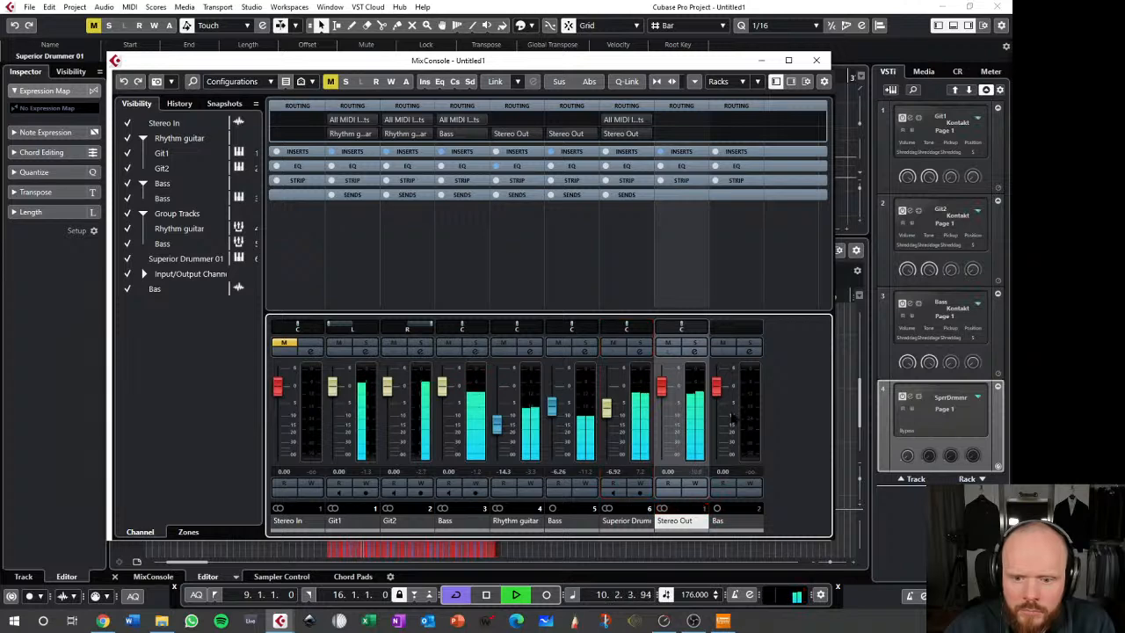
key("space")
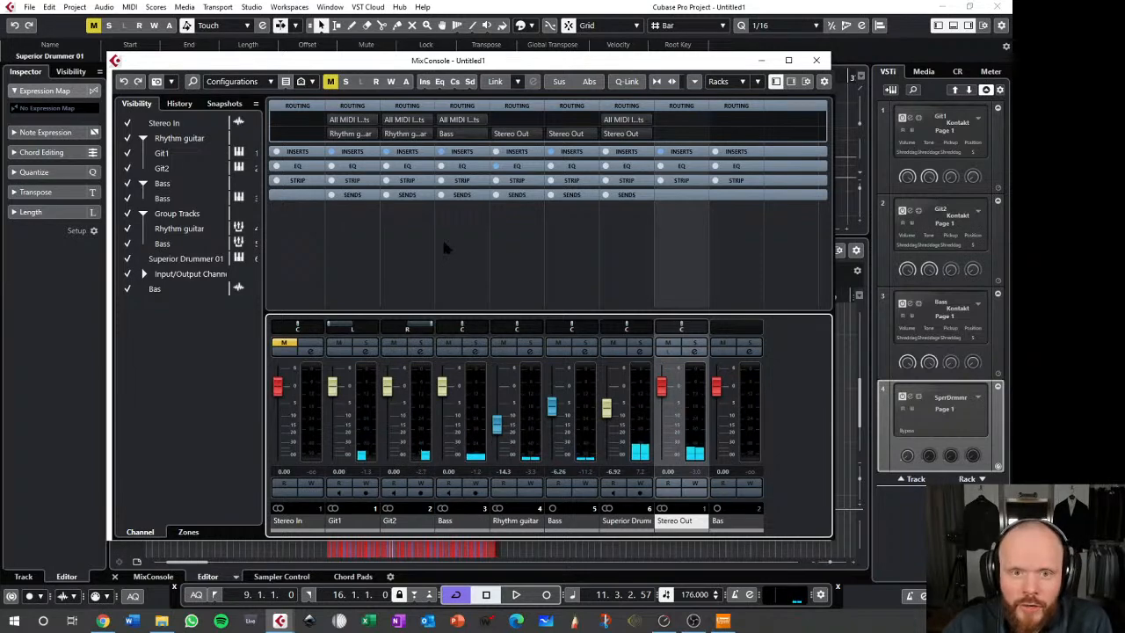
- Close the MixConsole, deselect the Superior Drummer part and select the Git2 track in the project
key("F3")
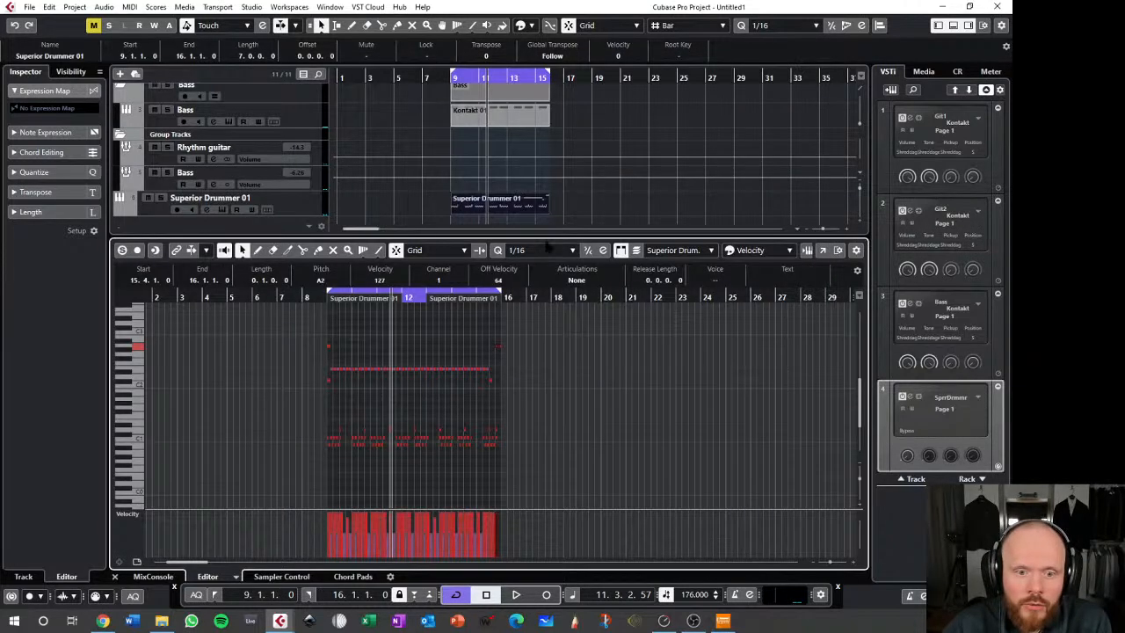
scroll(532, 342, "up", 3)
left_click(534, 158)
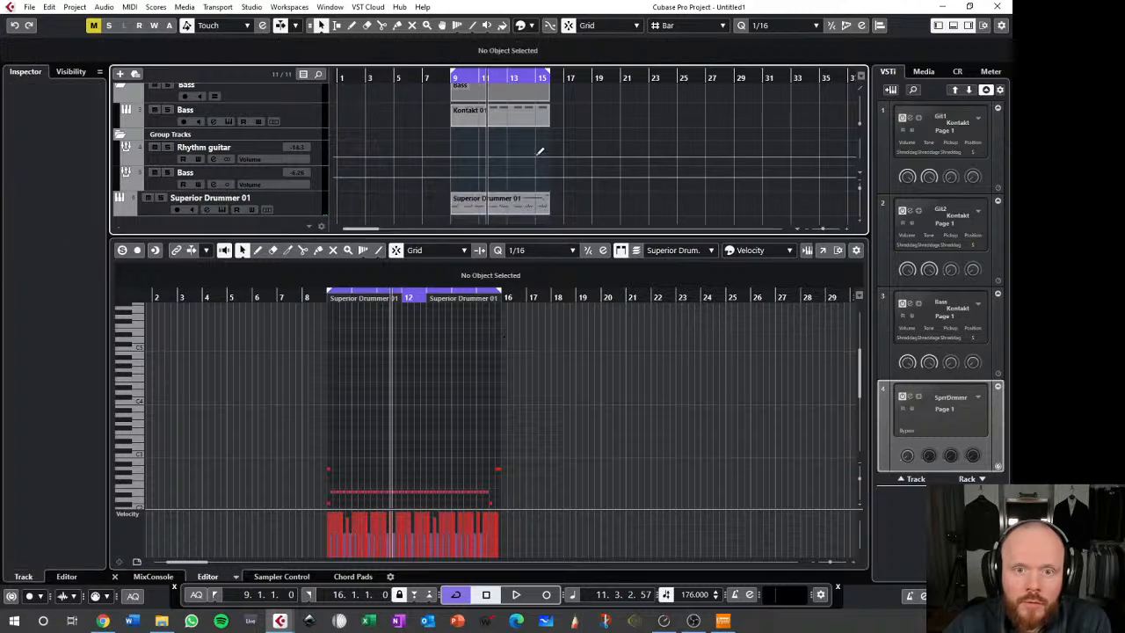
scroll(567, 147, "up", 2)
scroll(568, 156, "up", 2)
scroll(567, 158, "down", 2)
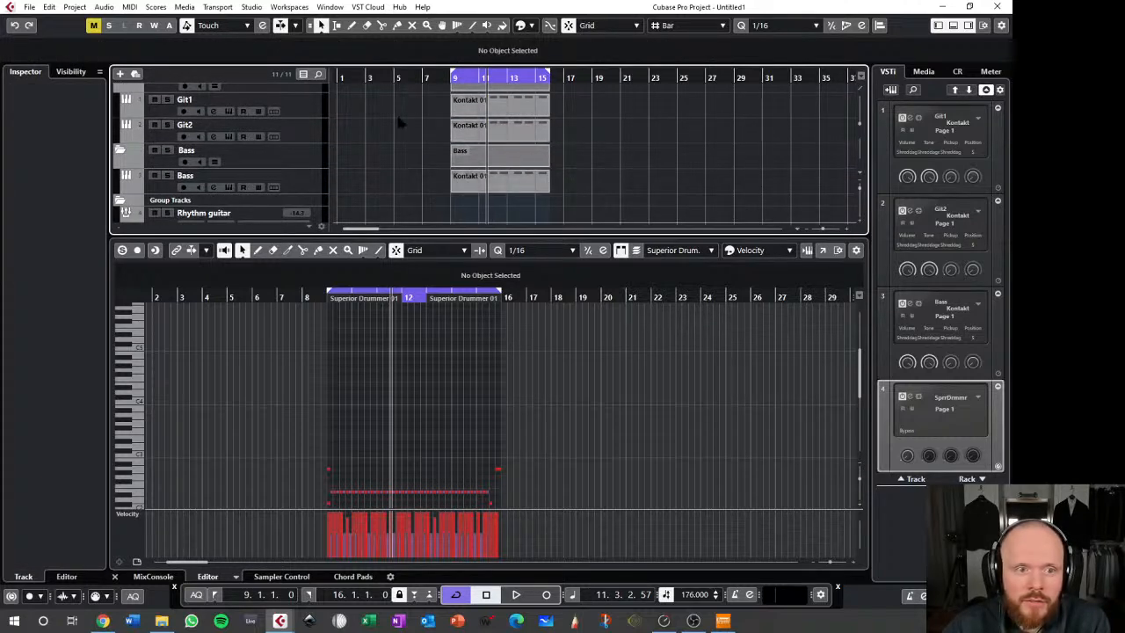
left_click(303, 109)
left_click(308, 126)
left_click(306, 109)
left_click(303, 129)
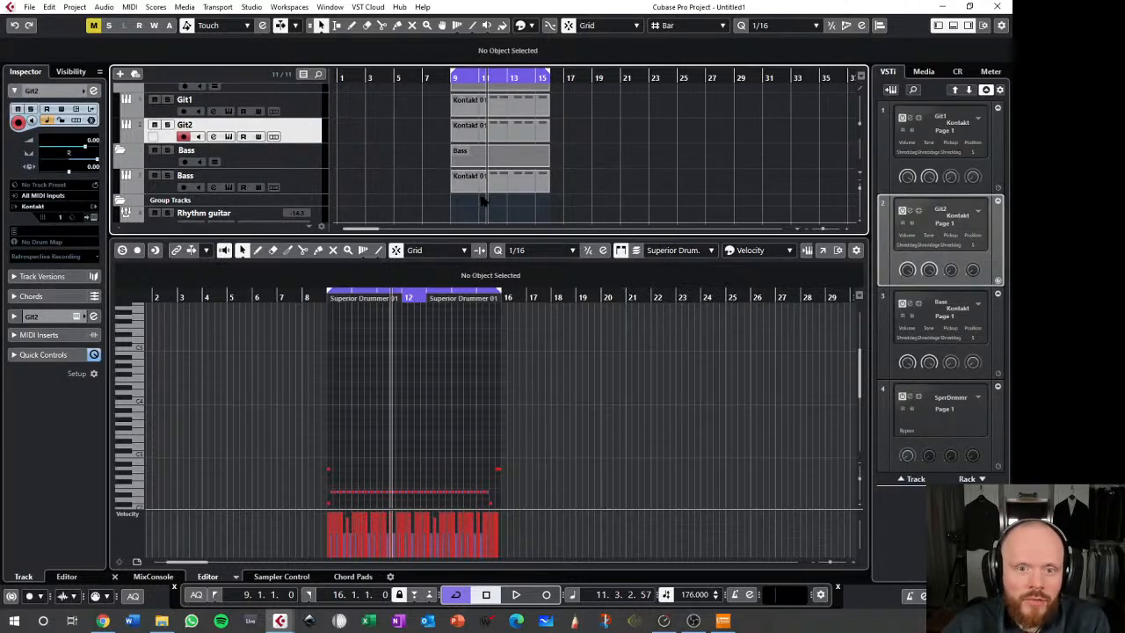
- Play the full arrangement from just before bar 9 to check the mix, and stop playback
scroll(520, 190, "down", 3)
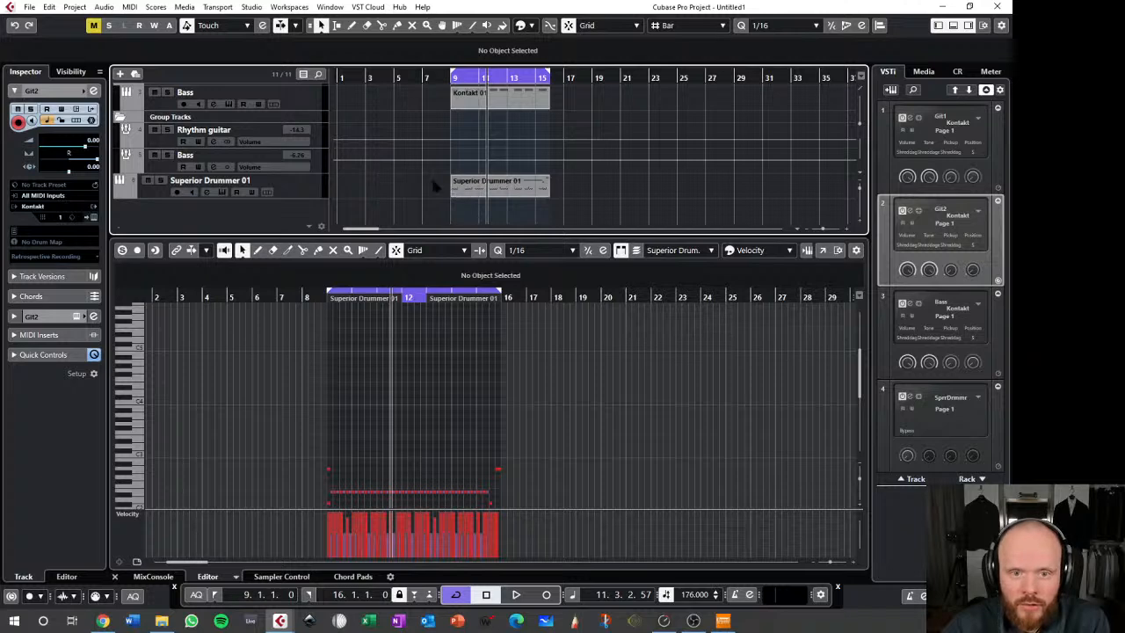
left_click(444, 79)
key("space")
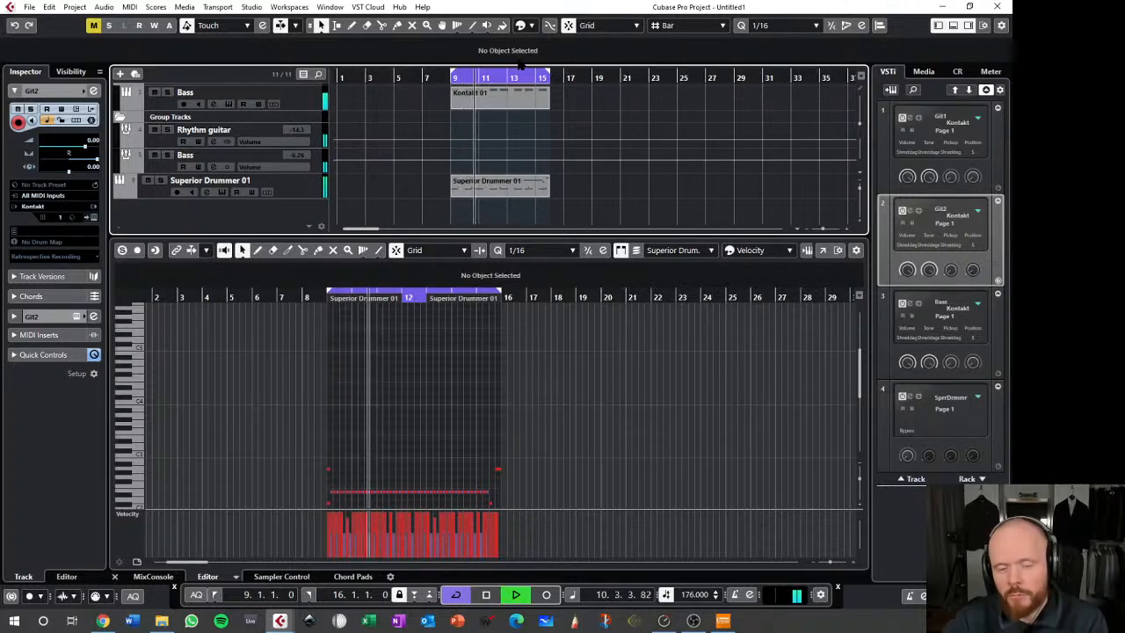
key("space")
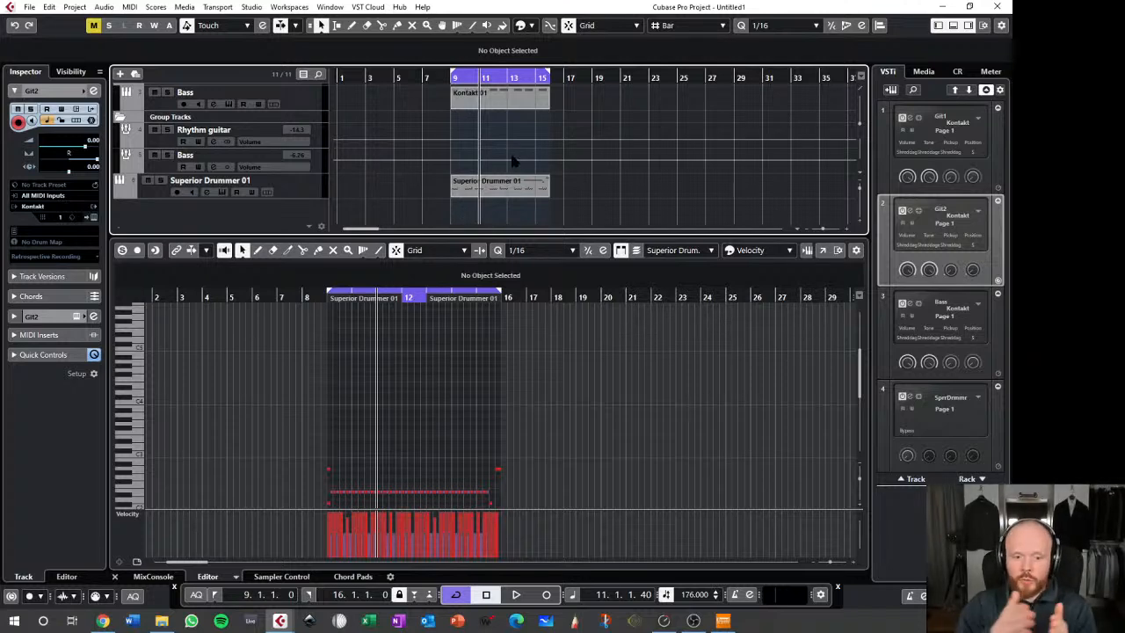
- Zoom in on the drum pattern in the Key Editor, set the playback position to 9.1.1 and start playback
scroll(466, 357, "down", 5)
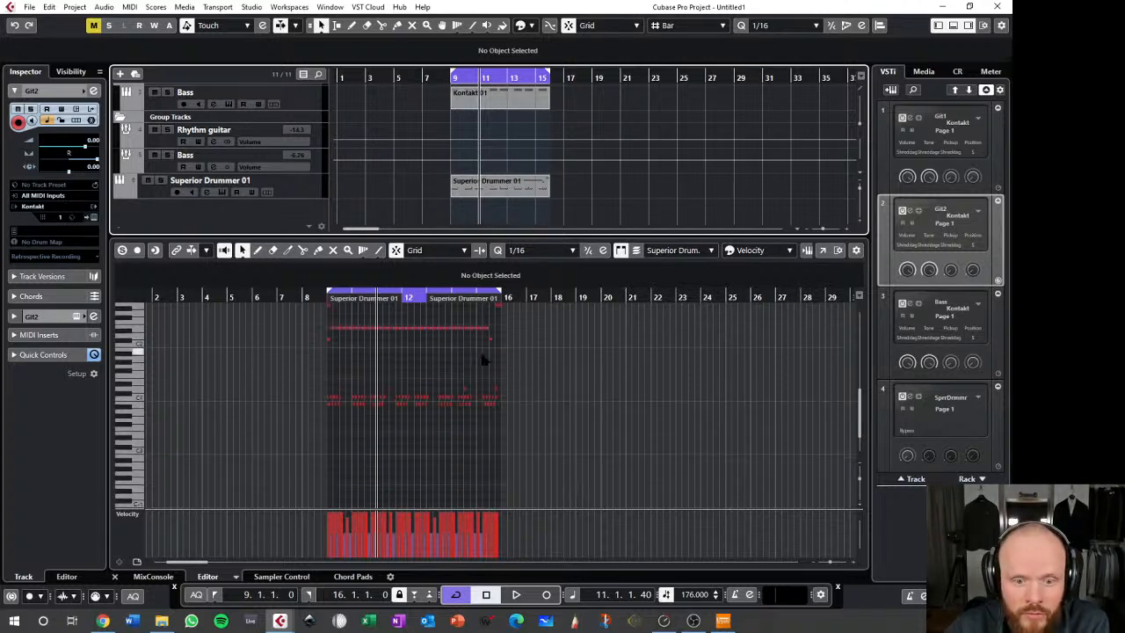
scroll(407, 341, "up", 3)
scroll(407, 341, "up", 2)
scroll(396, 344, "up", 3)
scroll(397, 343, "down", 2)
scroll(402, 349, "left", 3)
left_click(451, 76)
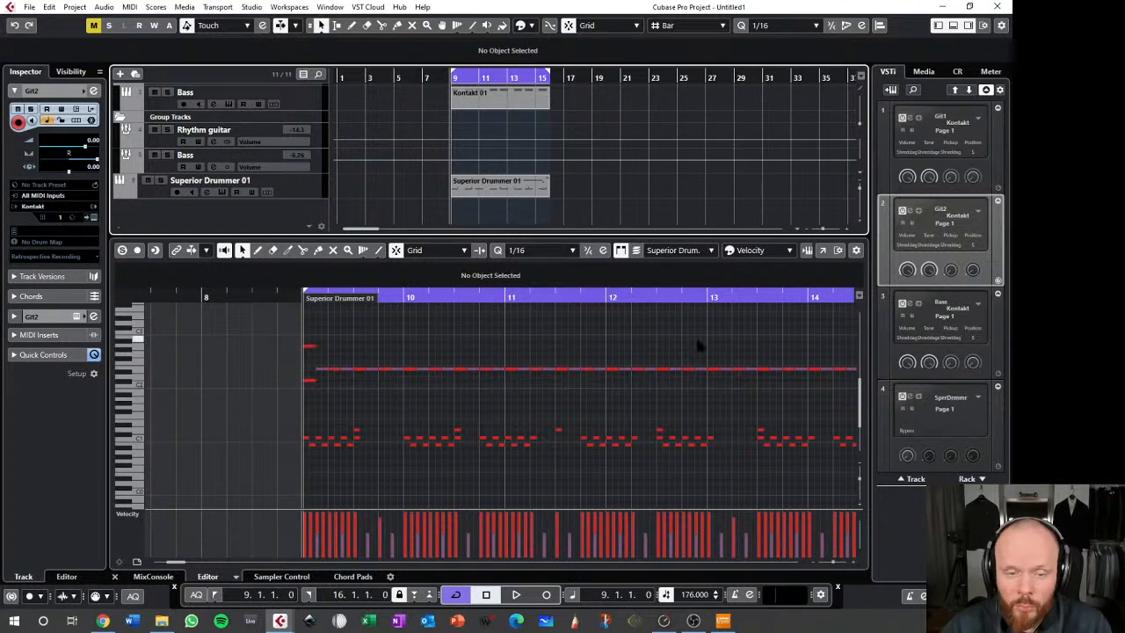
key("space")
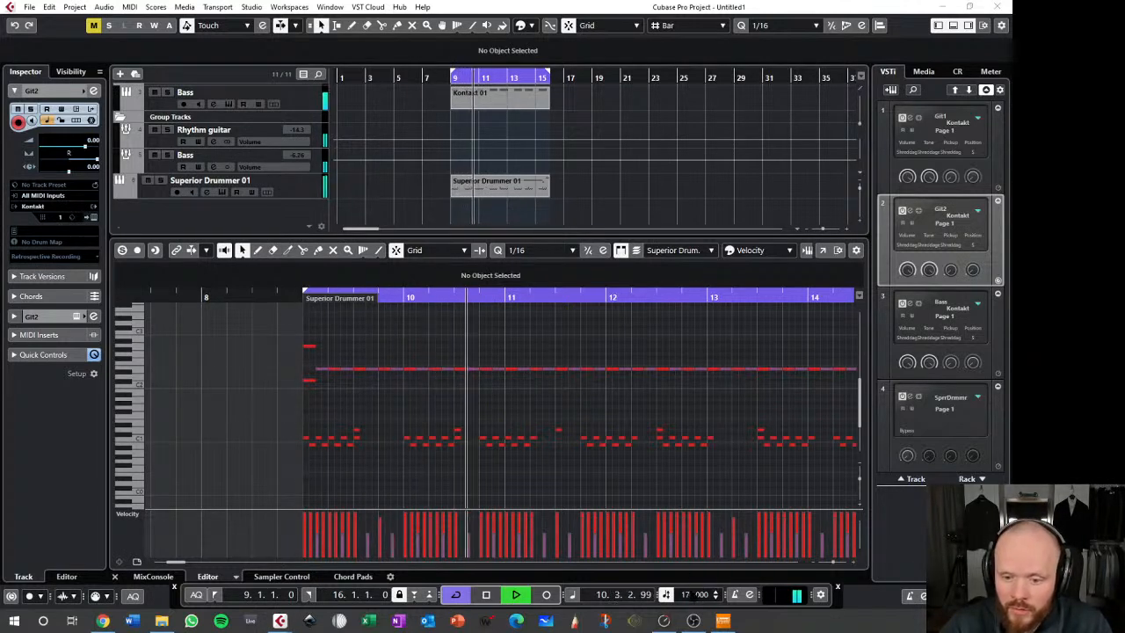
- Try the project tempo at 130 and 135 BPM during playback and raise it gradually to 150 BPM
type("130")
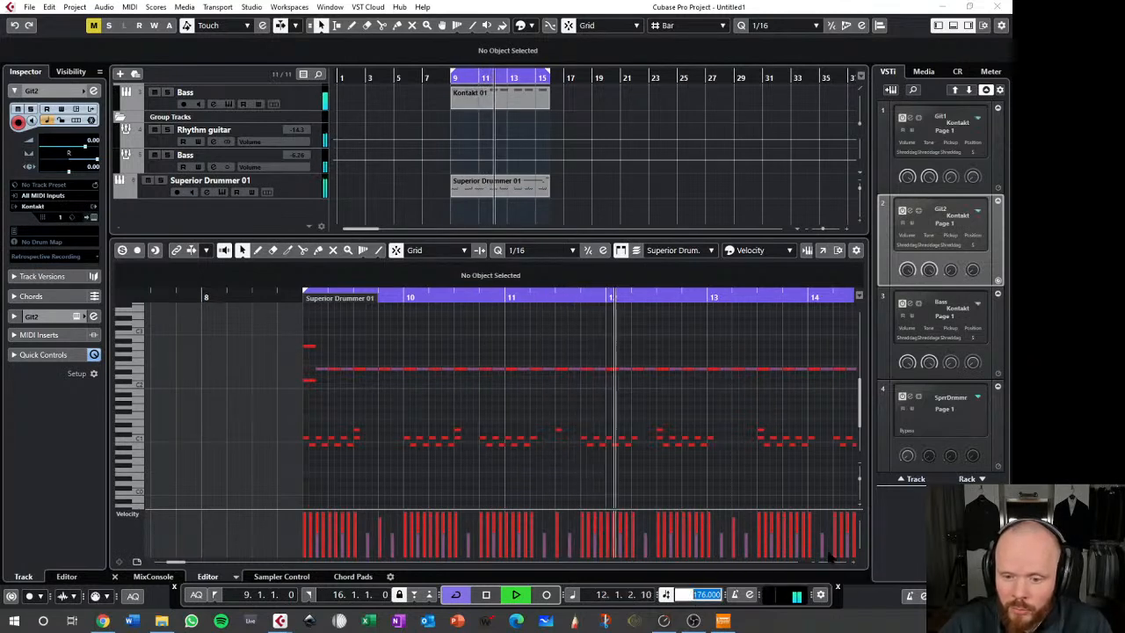
key("Return")
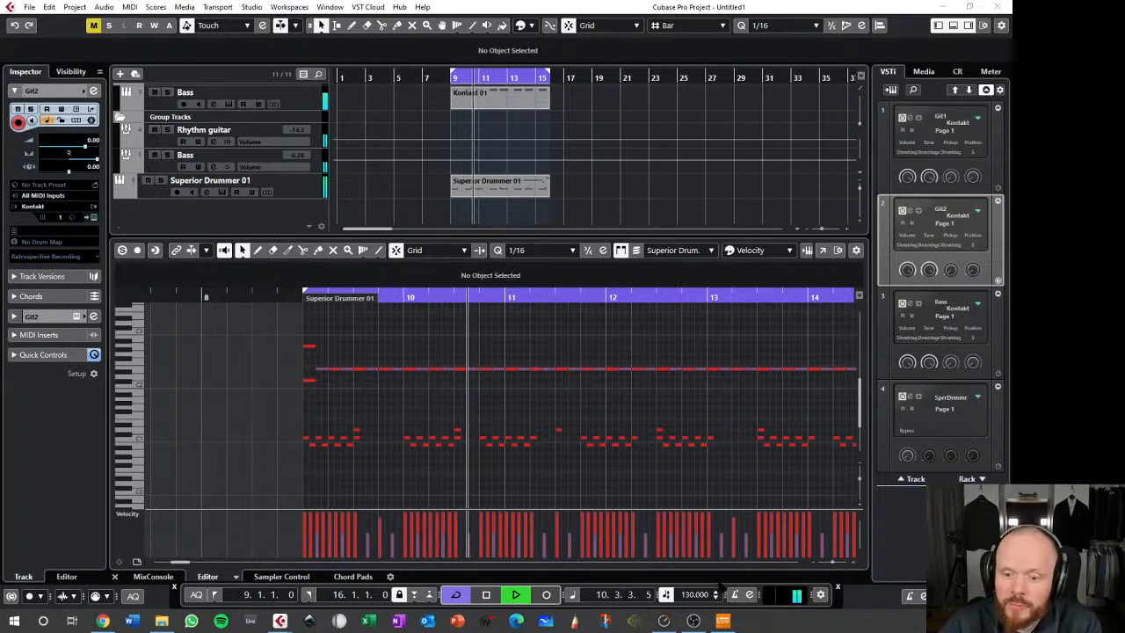
double_click(703, 593)
type("135")
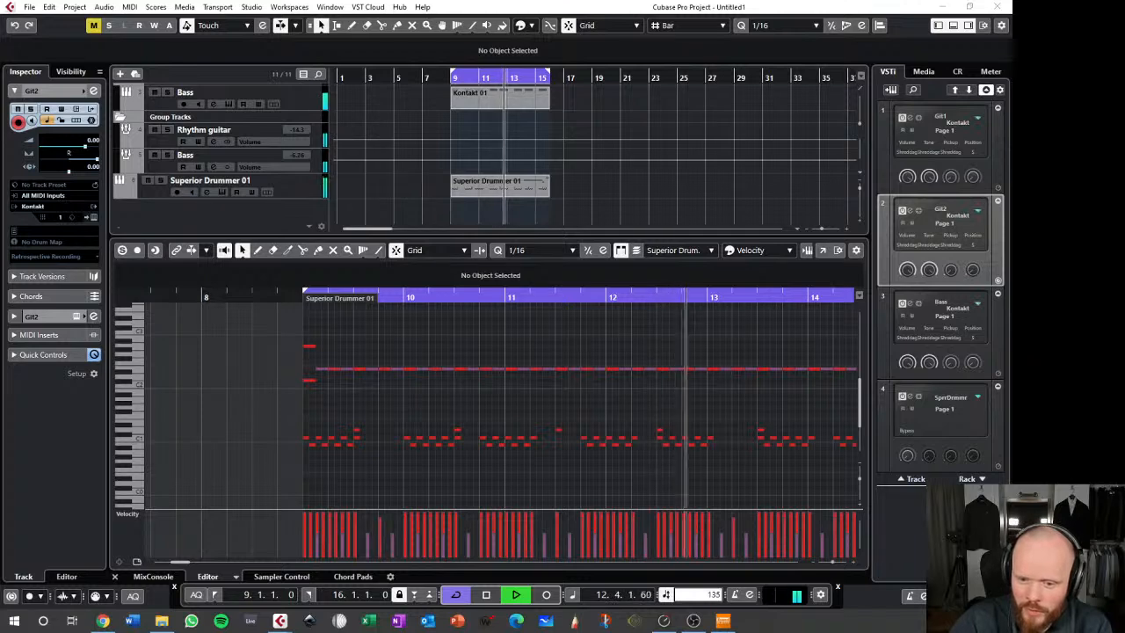
key("Return")
scroll(694, 594, "up", 2)
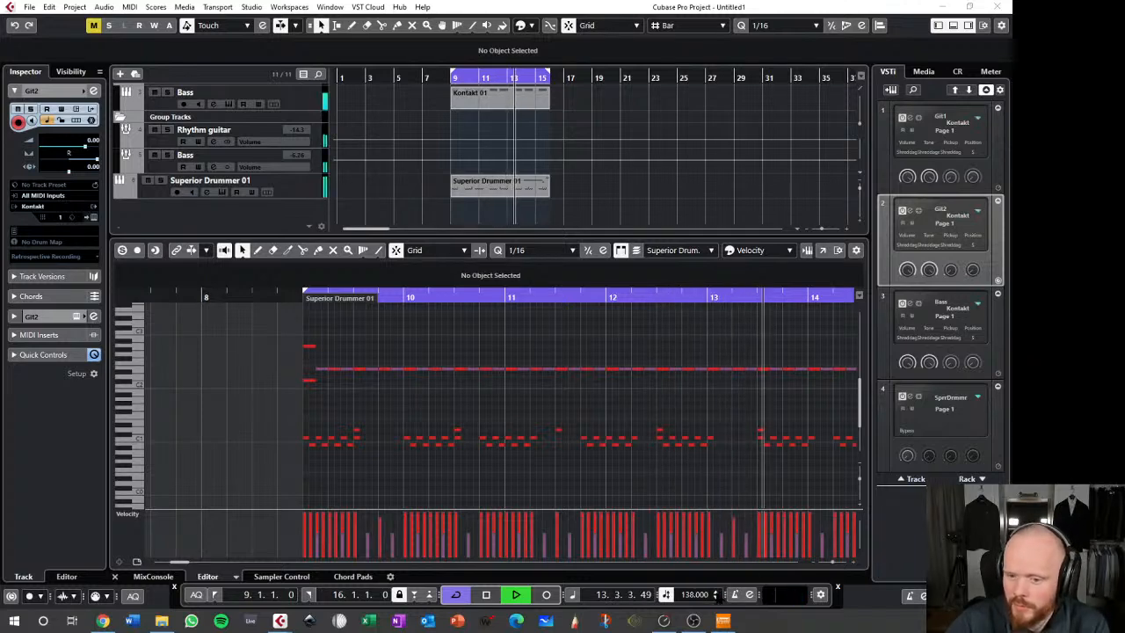
scroll(713, 595, "up", 1)
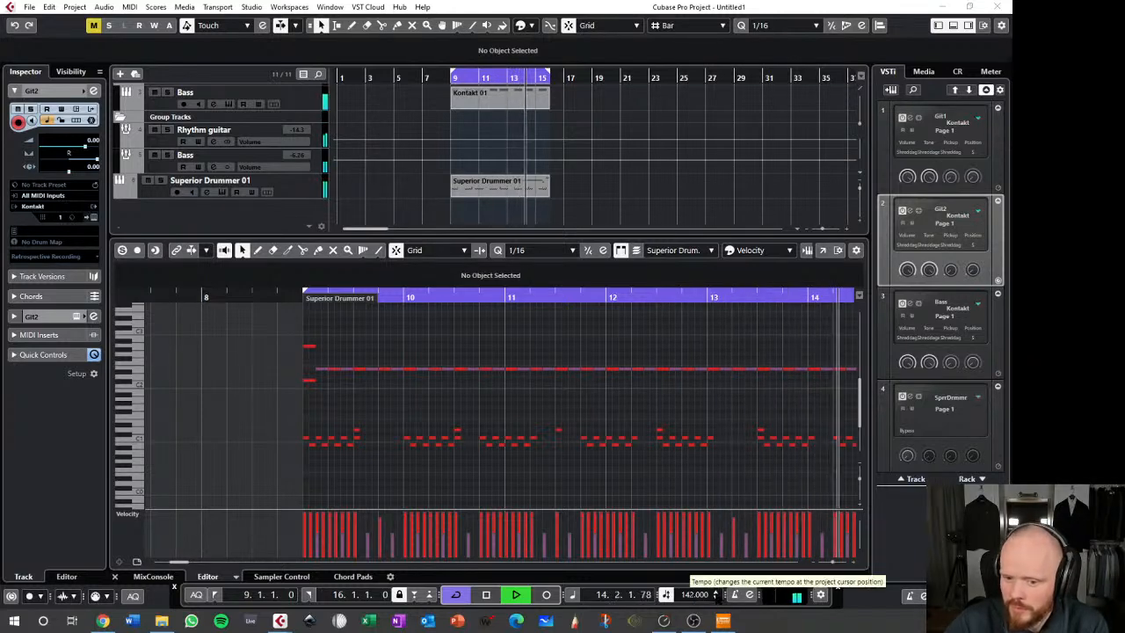
scroll(694, 594, "up", 10)
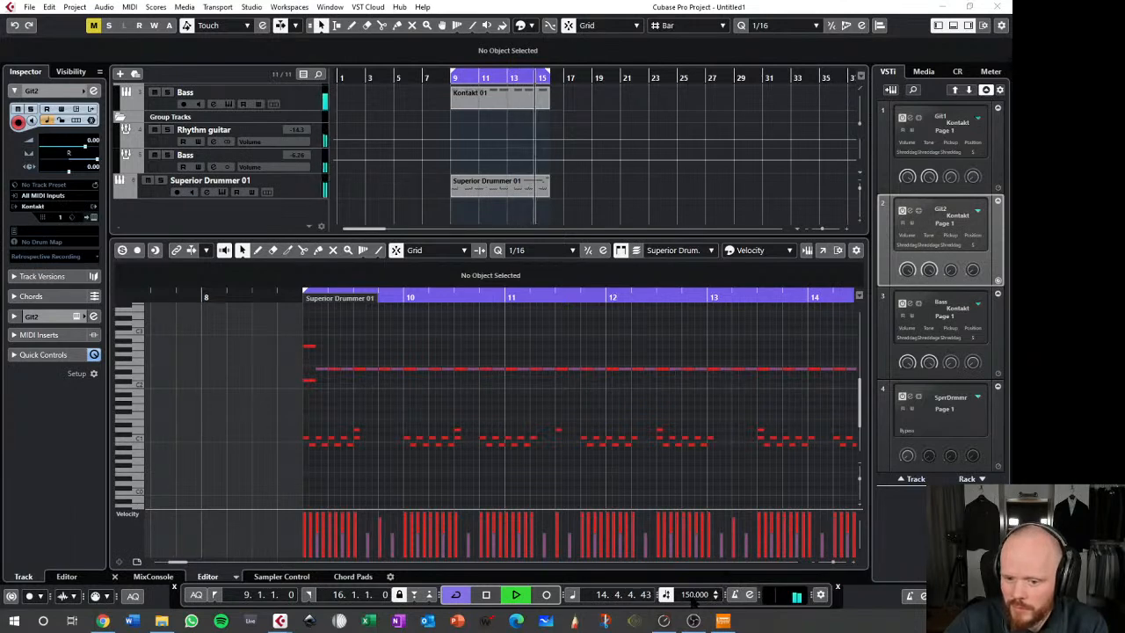
- Set the project tempo to 176 BPM during playback, listen to the pattern and stop playback
double_click(694, 593)
type("176")
key("Return")
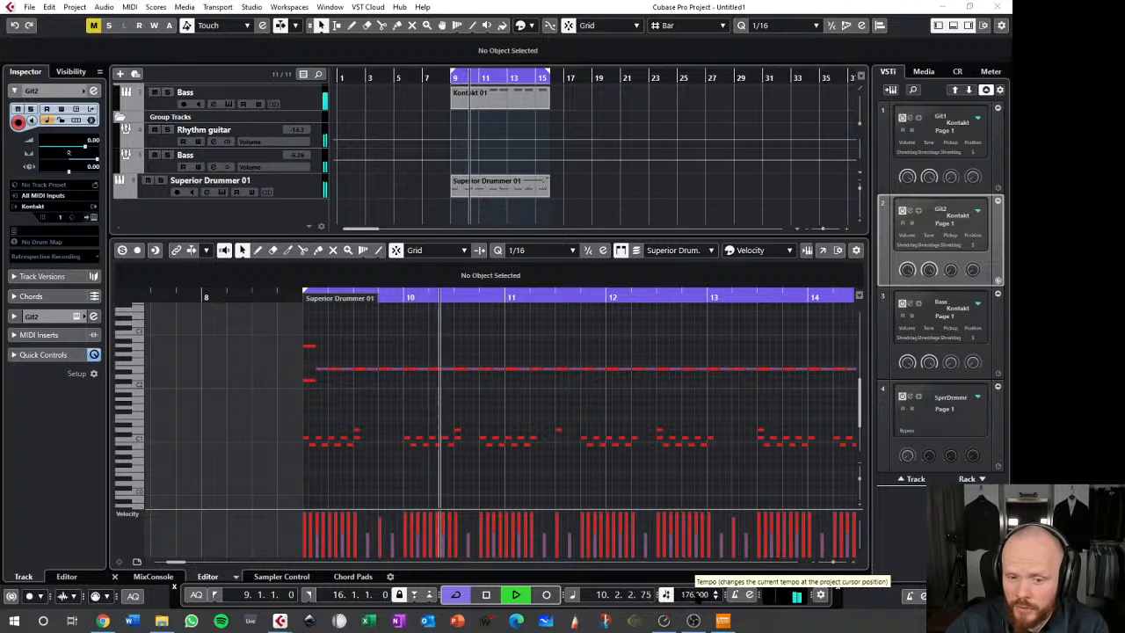
key("space")
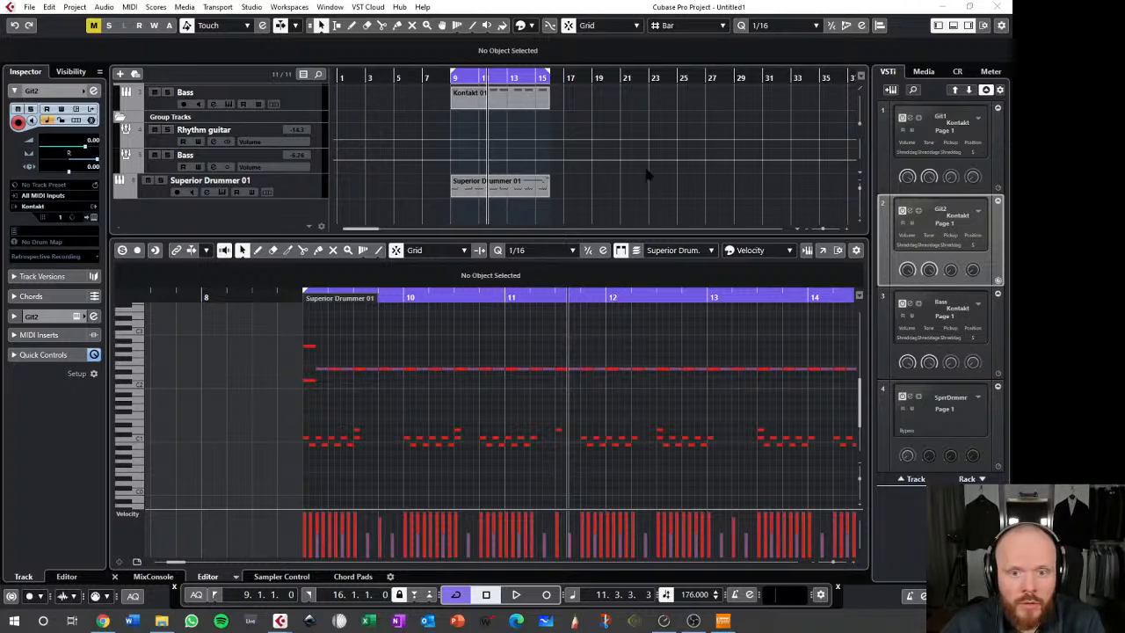
- Enlarge the project's track area above the Key Editor so all tracks from Rhythm guitar to Superior Drummer 01 fit
scroll(646, 172, "up", 5)
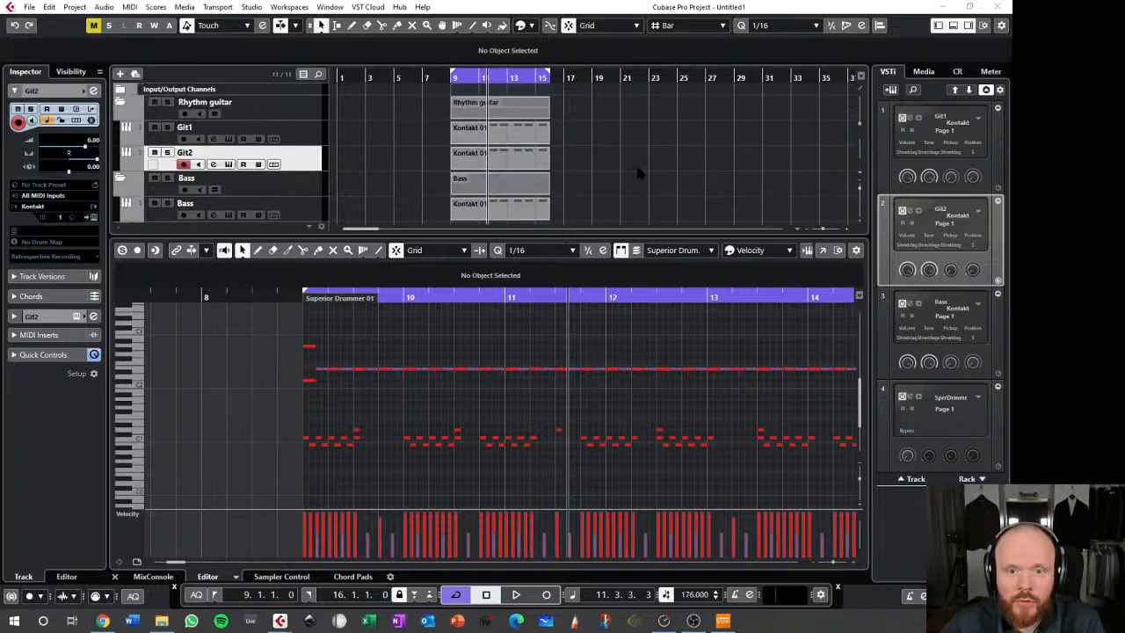
left_click(483, 234)
left_click_drag(483, 234, 475, 327)
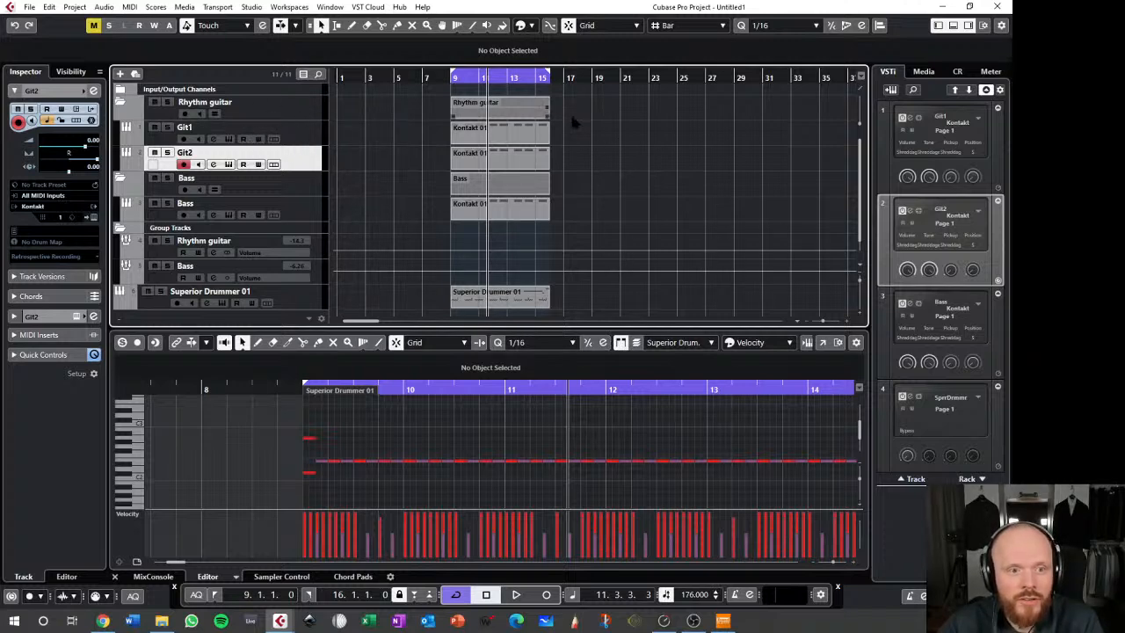
- Review the Git2 channel settings, open its Kontakt instrument and check the picking mode options, keeping Economy
left_click(212, 166)
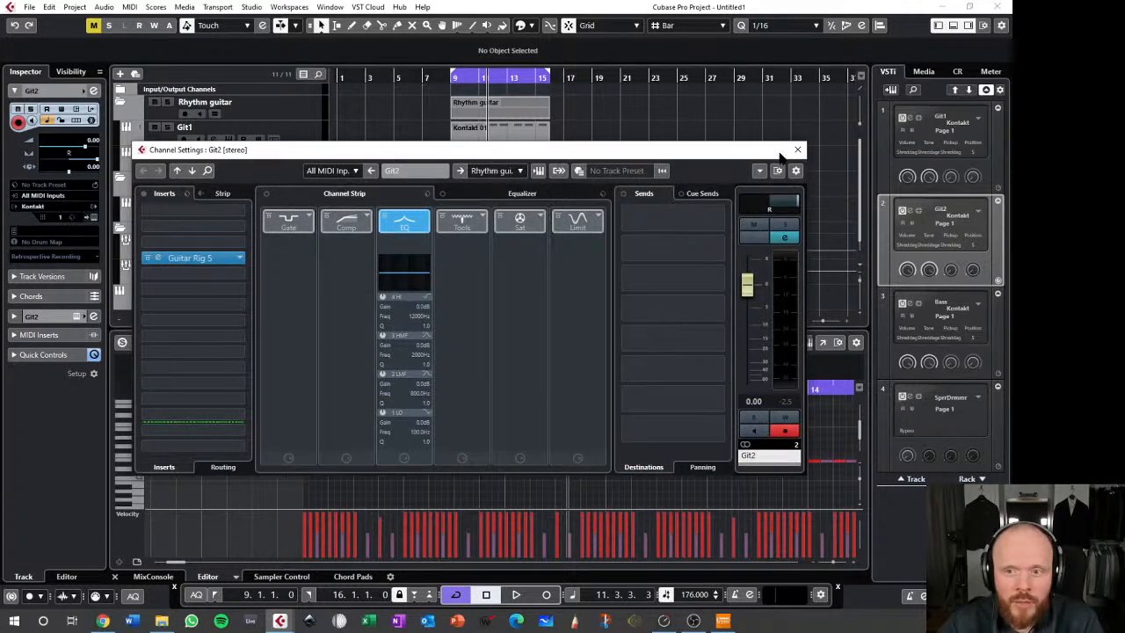
left_click(800, 148)
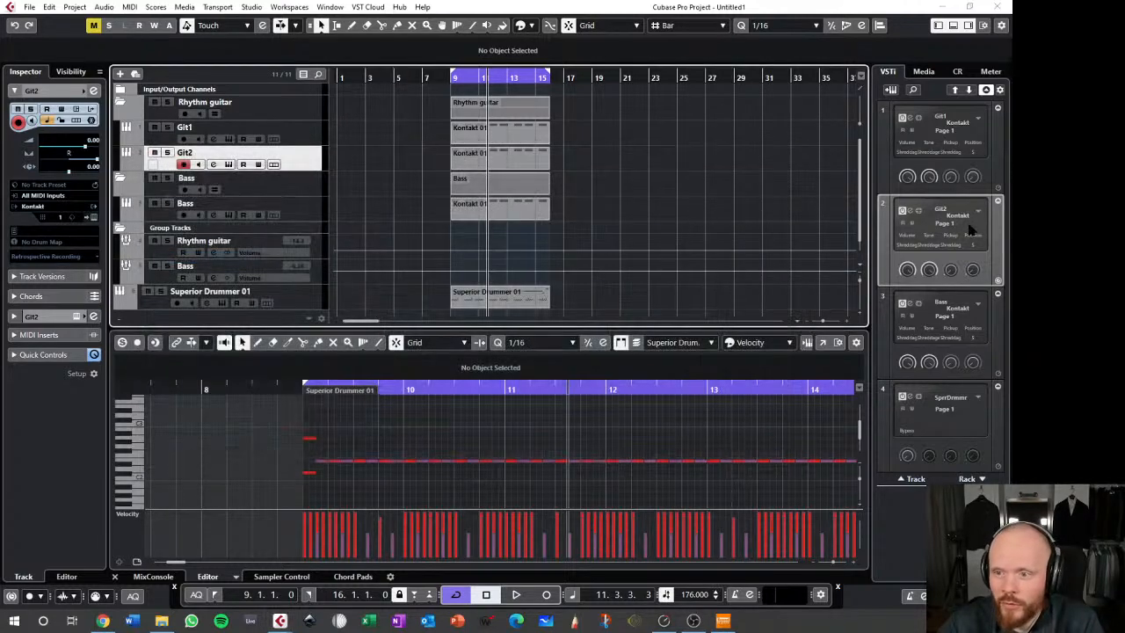
left_click(916, 214)
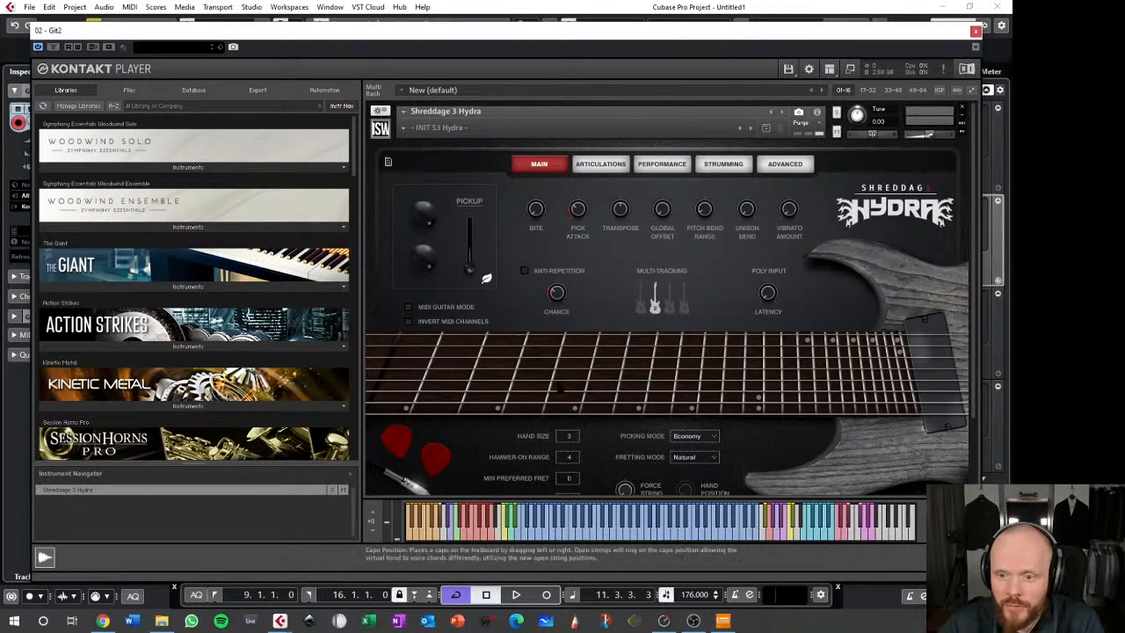
left_click(699, 435)
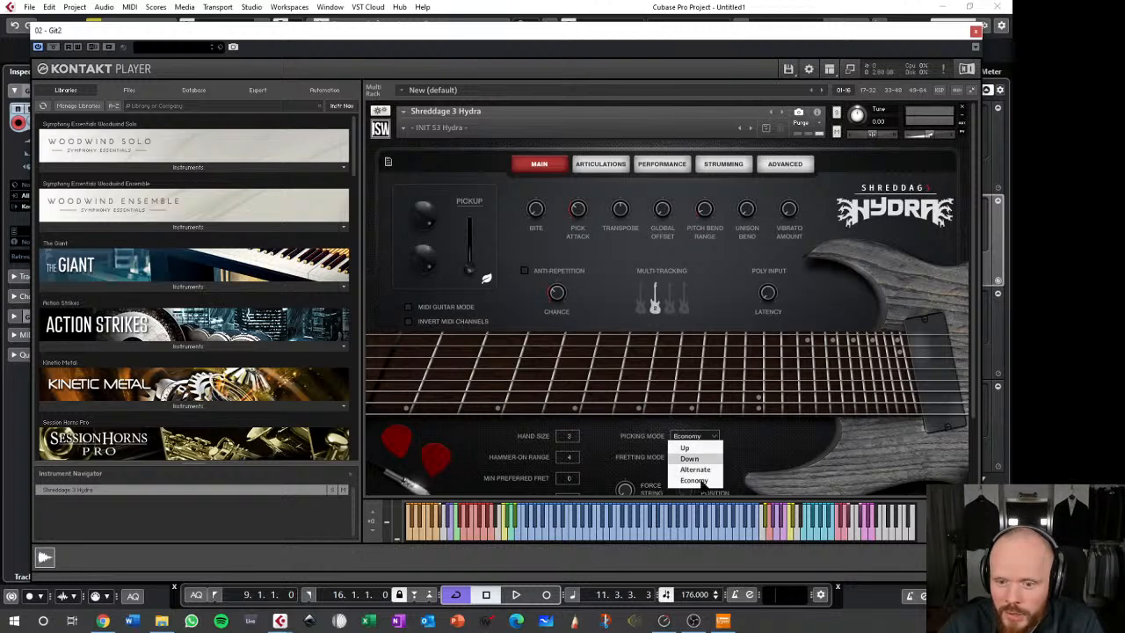
left_click(694, 480)
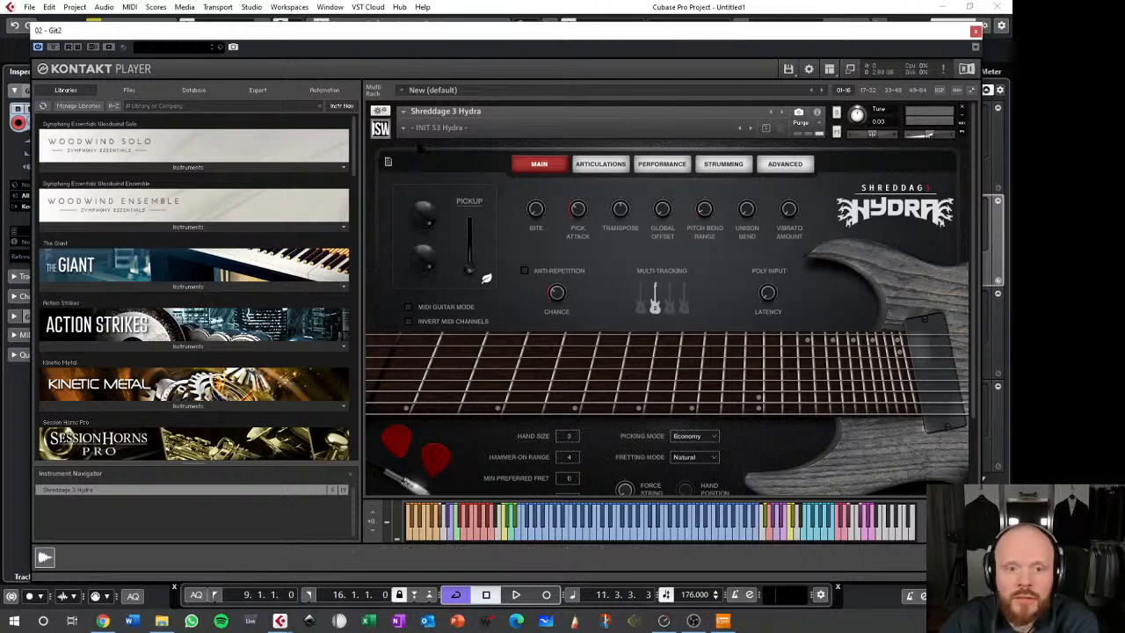
- Browse the Kontakt library list down to the Shreddage 3 Abyss and Shreddage 3 Hydra entries
scroll(332, 396, "down", 5)
scroll(331, 396, "down", 4)
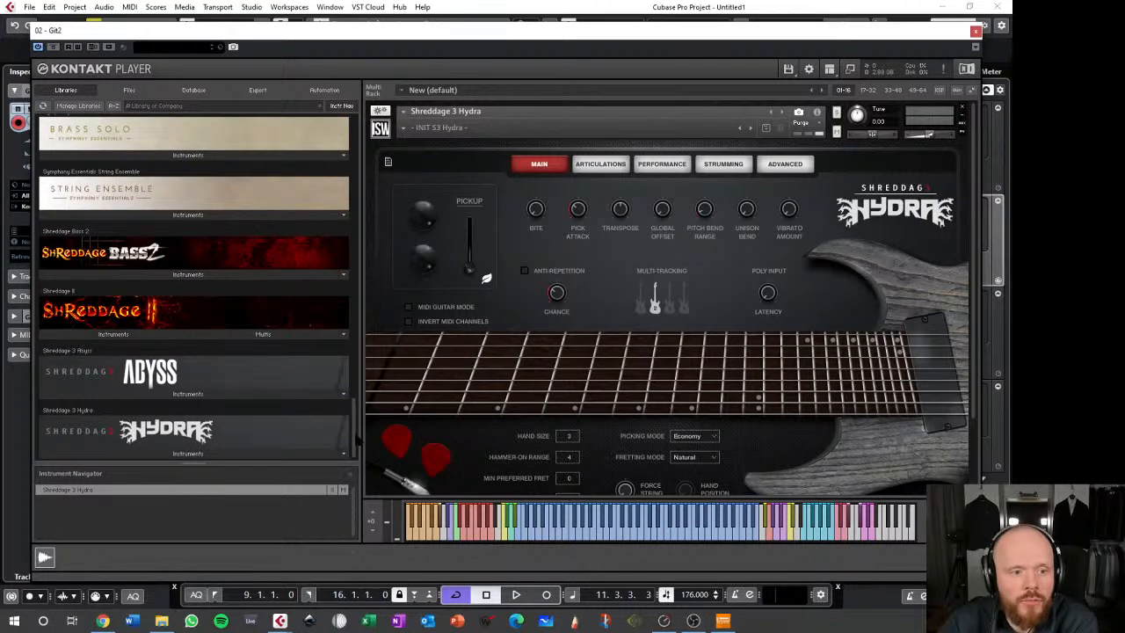
scroll(357, 404, "up", 1)
scroll(357, 406, "down", 1)
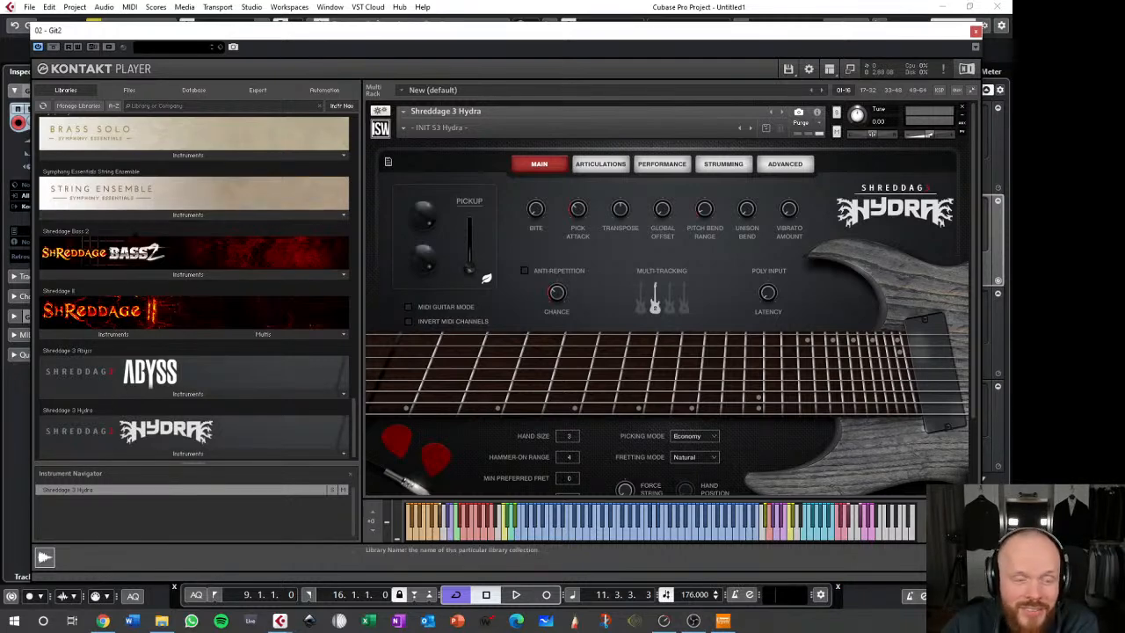
- Audition a few notes of Shreddage 3 Hydra on its virtual keyboard and close the Git2 instrument
left_click(626, 532)
left_click(573, 527)
left_click(548, 523)
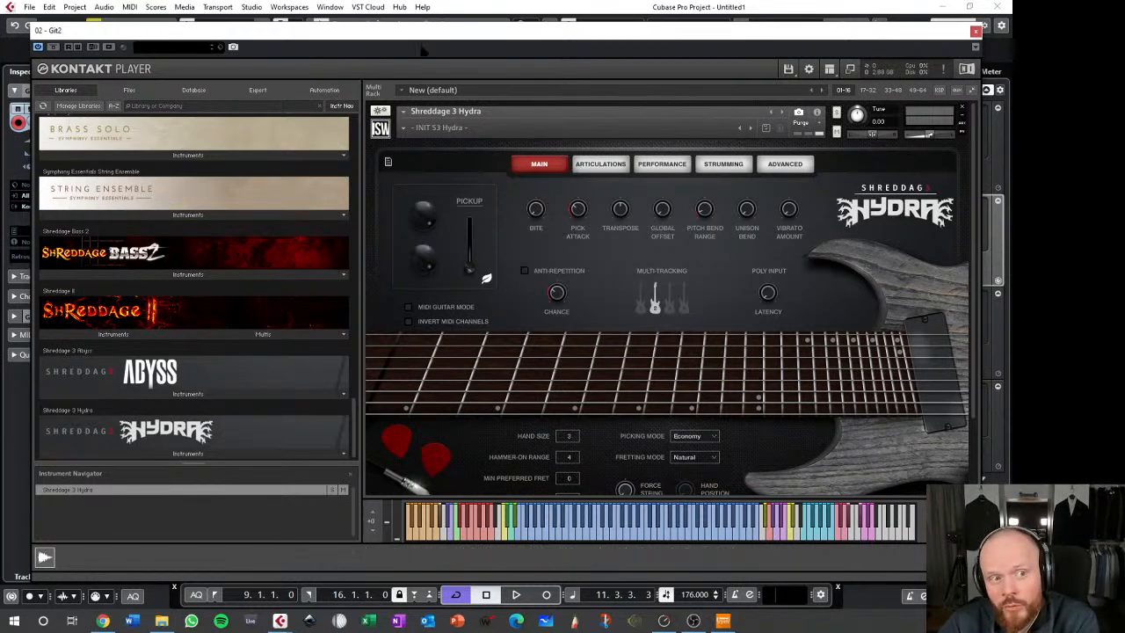
left_click_drag(419, 40, 426, 48)
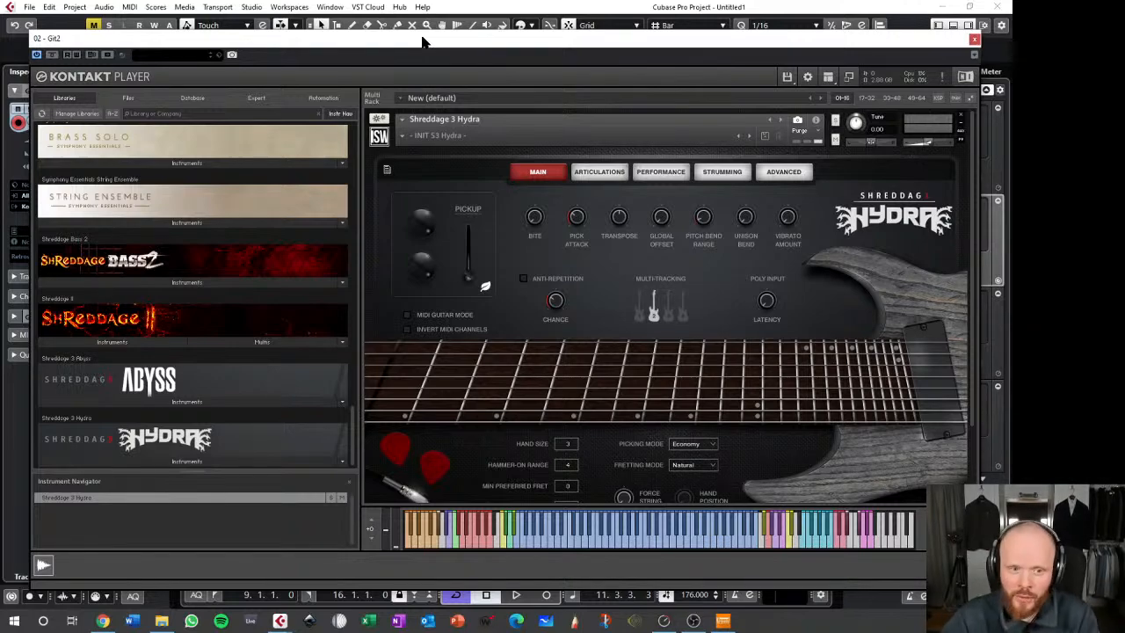
left_click(973, 39)
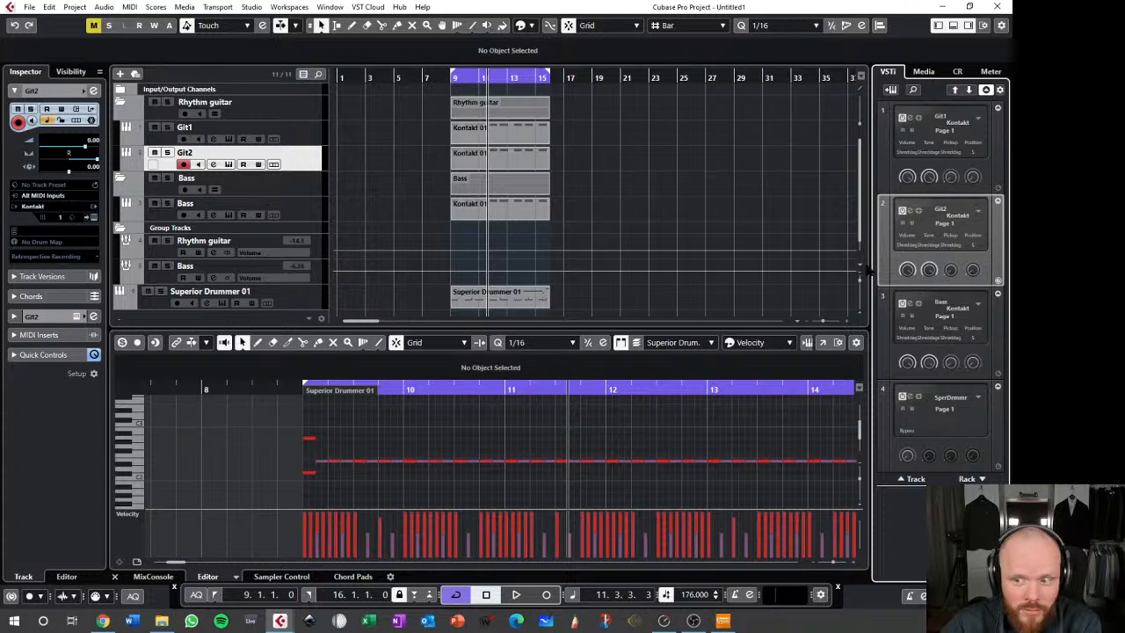
- Open the Bass track's Shreddage 3 Abyss instrument, audition two low notes on its virtual keyboard and close it
left_click(909, 302)
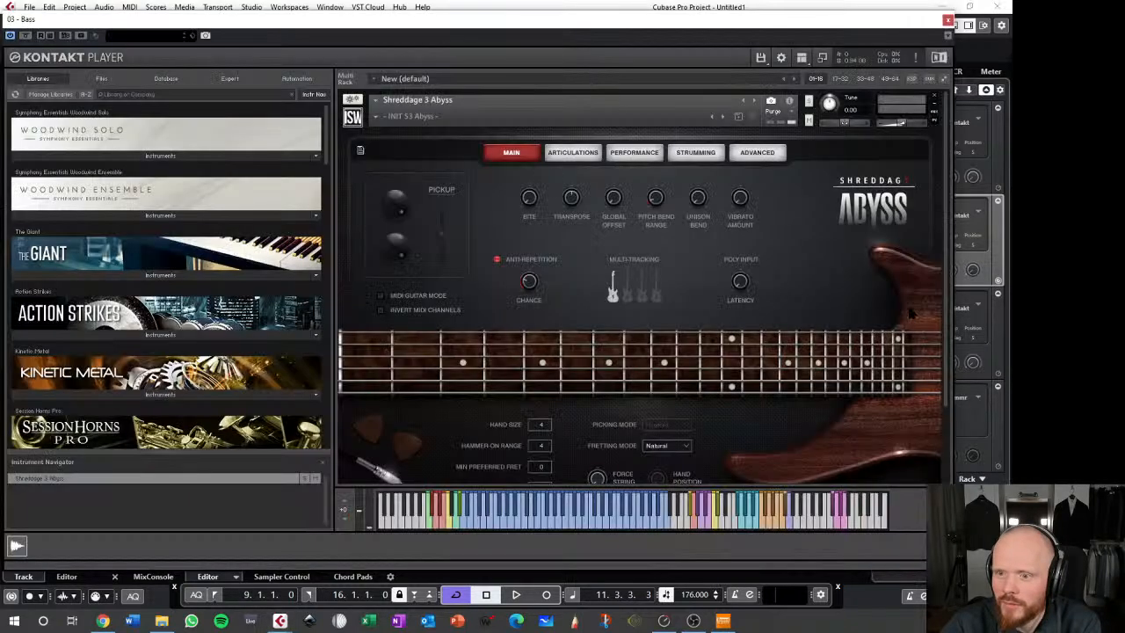
left_click(519, 517)
left_click(500, 519)
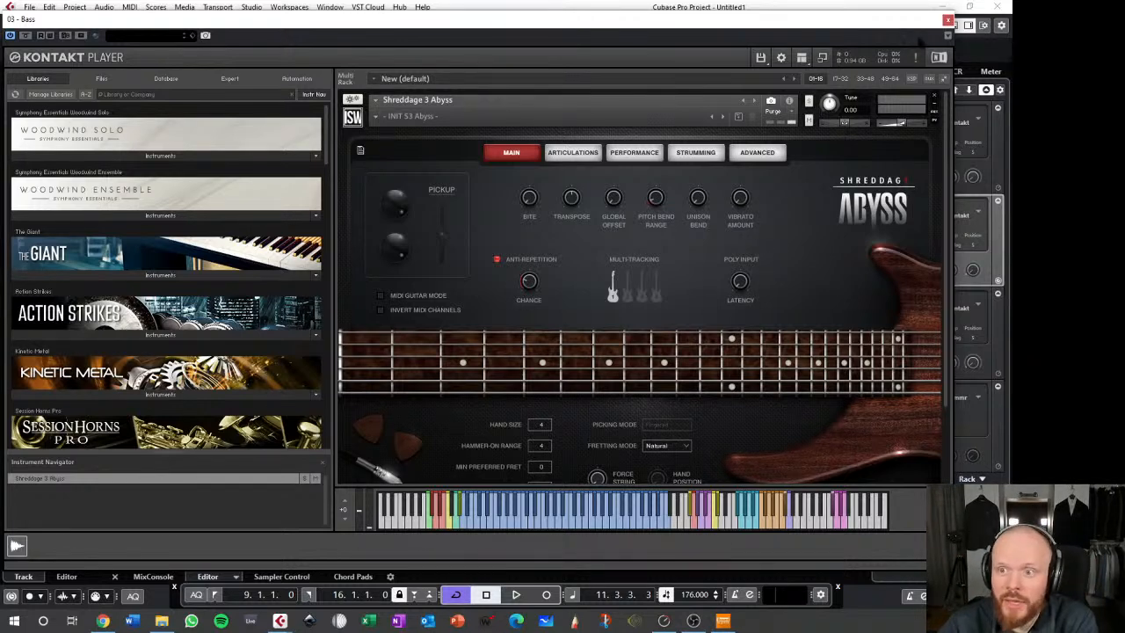
left_click(947, 19)
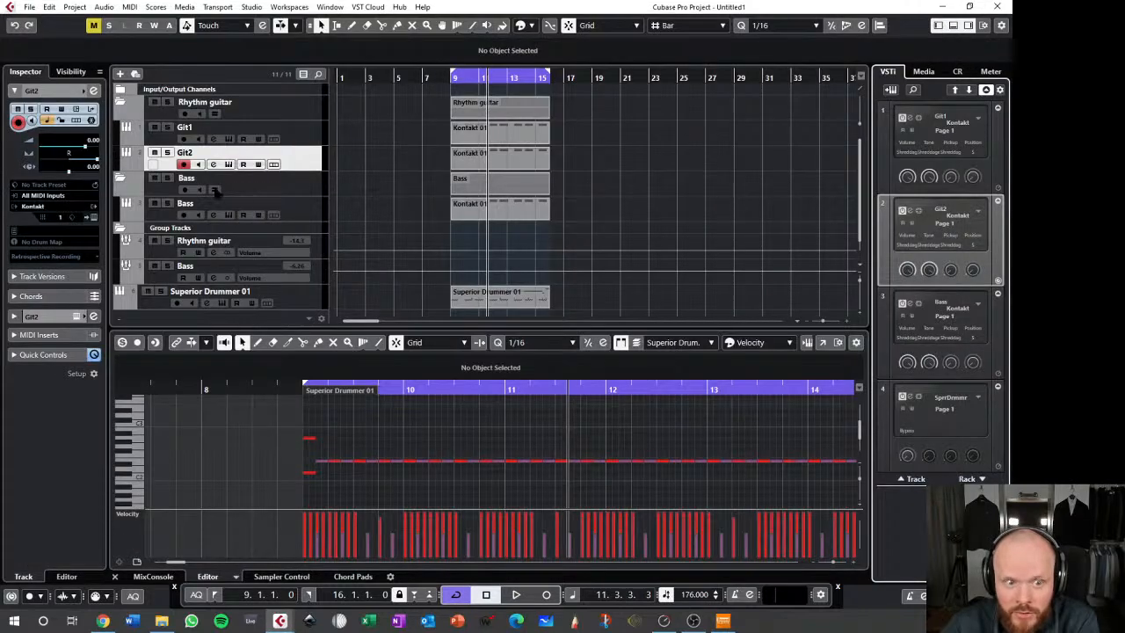